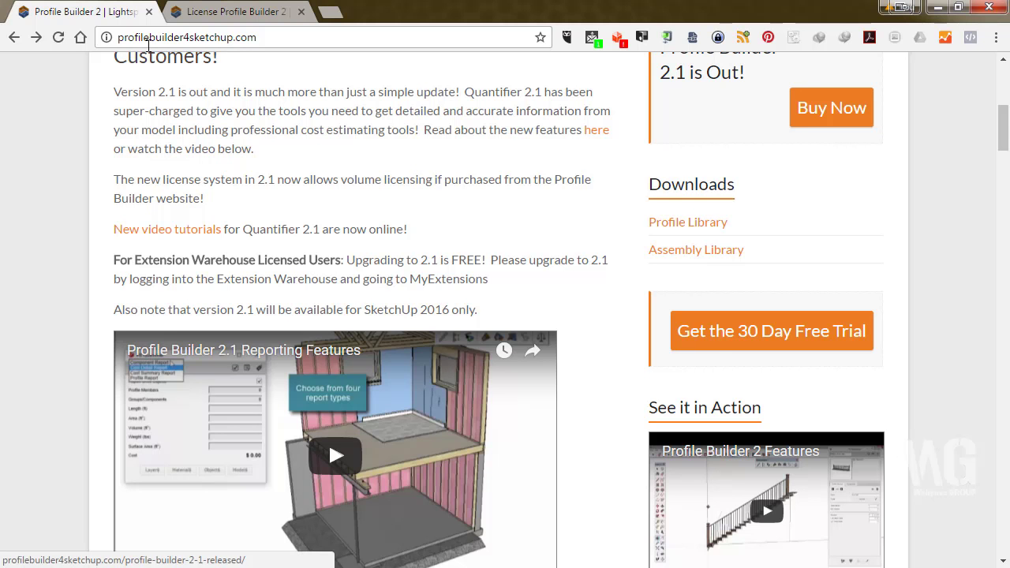
- View the Profile Builder 2 licence purchase page, then return to the home page
left_click(234, 13)
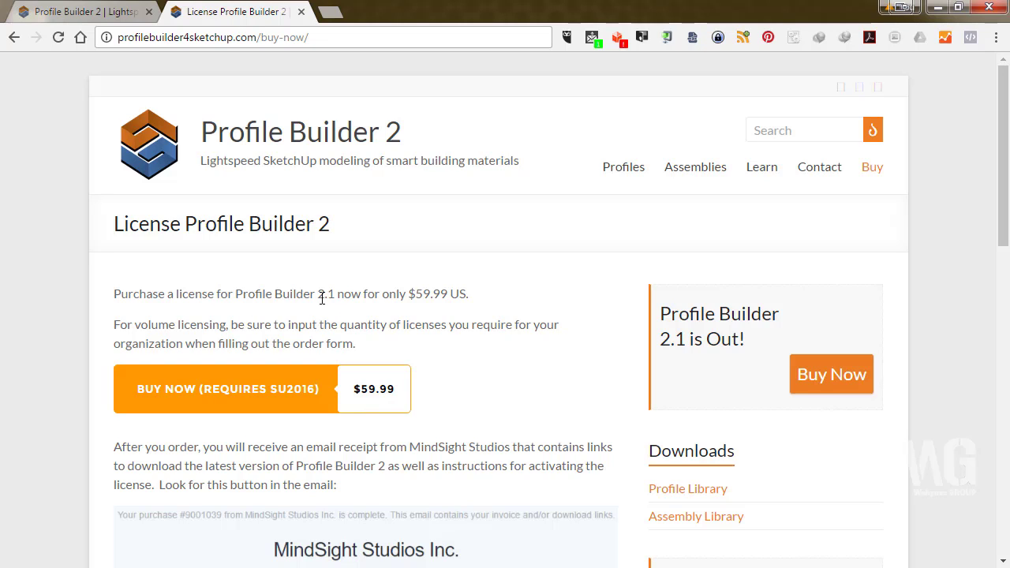
left_click(83, 11)
scroll(279, 298, "up", 2)
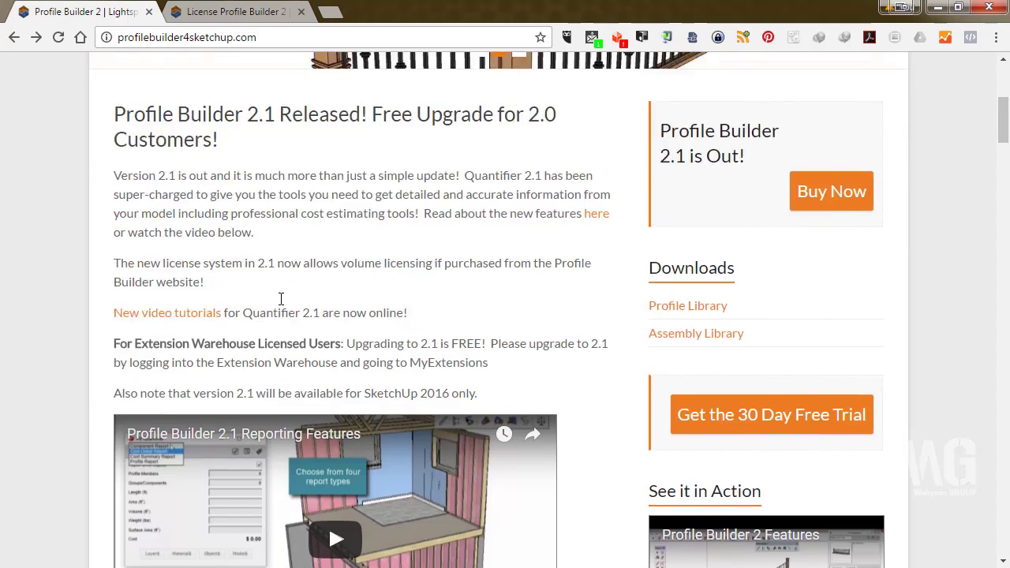
scroll(280, 297, "up", 4)
mouse_move(418, 306)
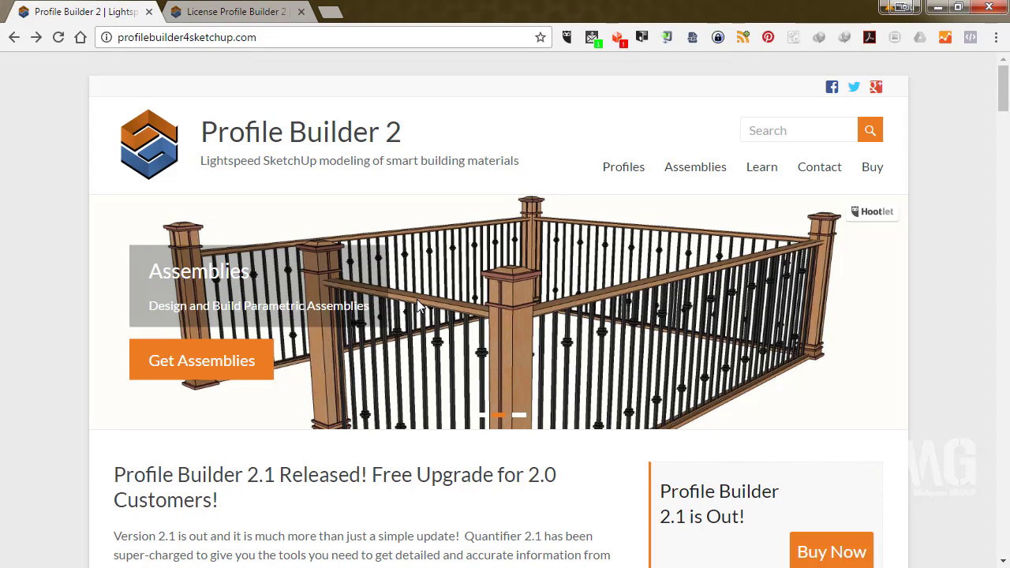
- Read through the release news on the home page, then minimize Chrome
scroll(426, 324, "down", 3)
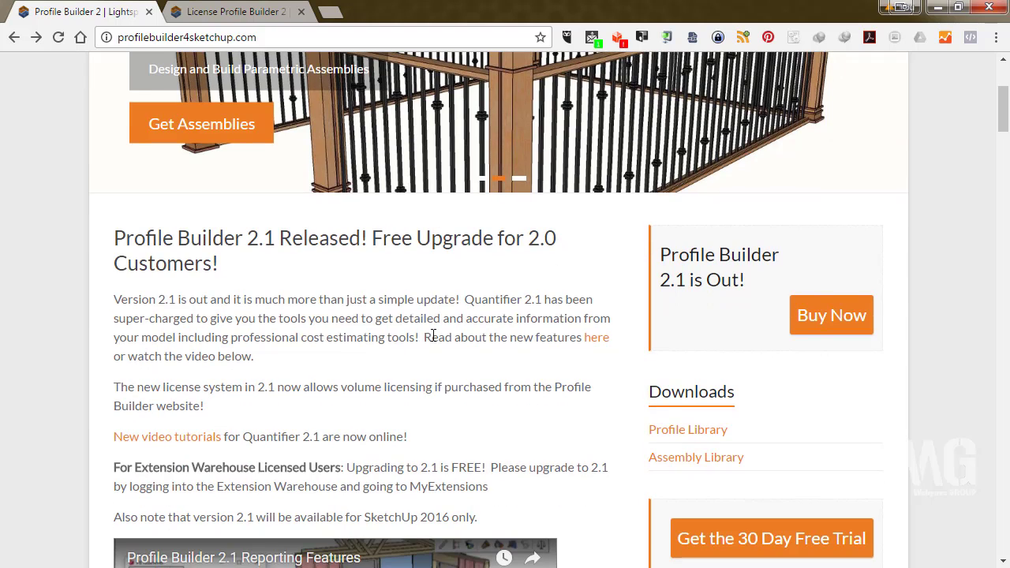
scroll(433, 338, "down", 1)
scroll(433, 338, "down", 2)
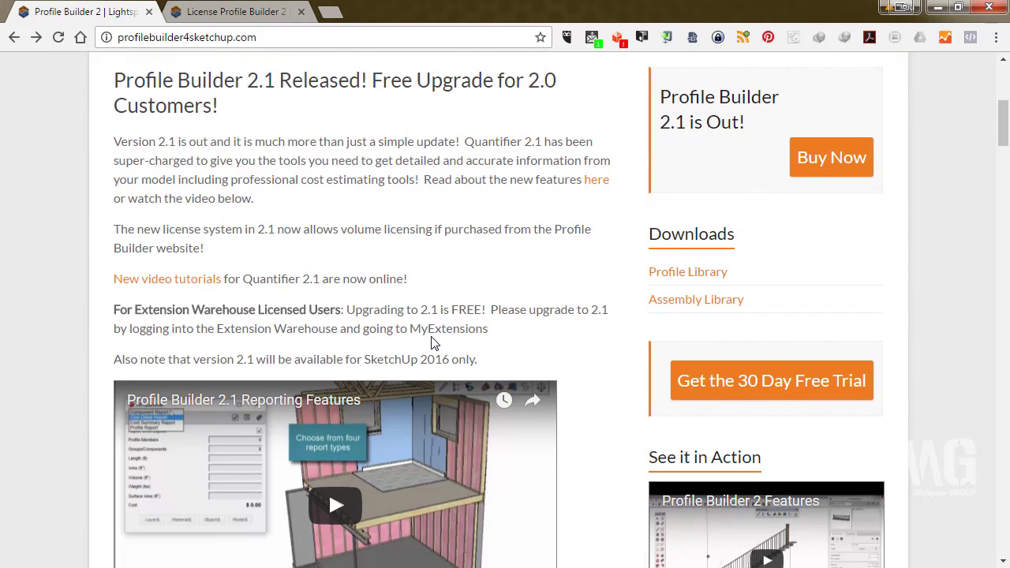
scroll(390, 328, "down", 2)
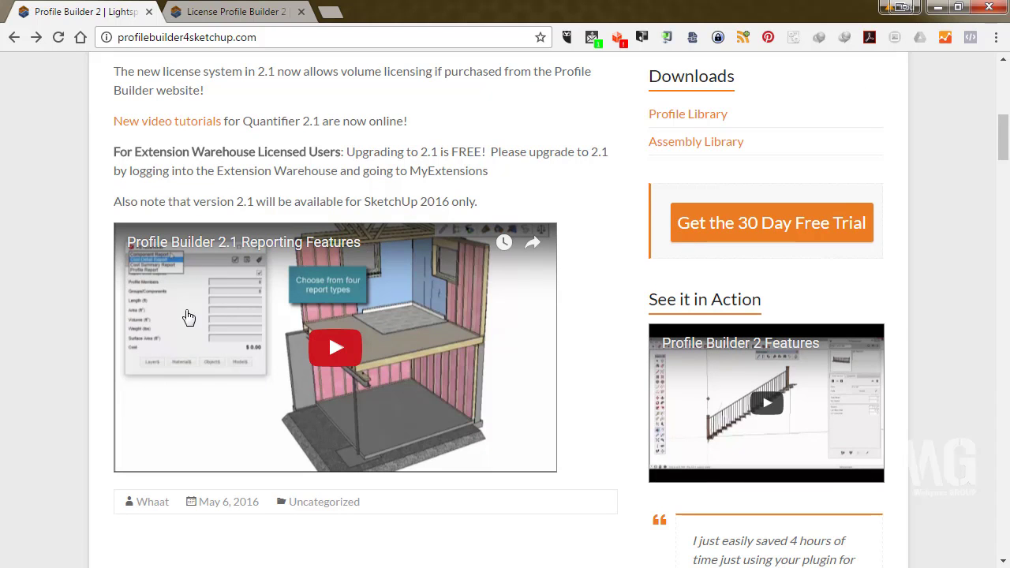
scroll(394, 347, "down", 3)
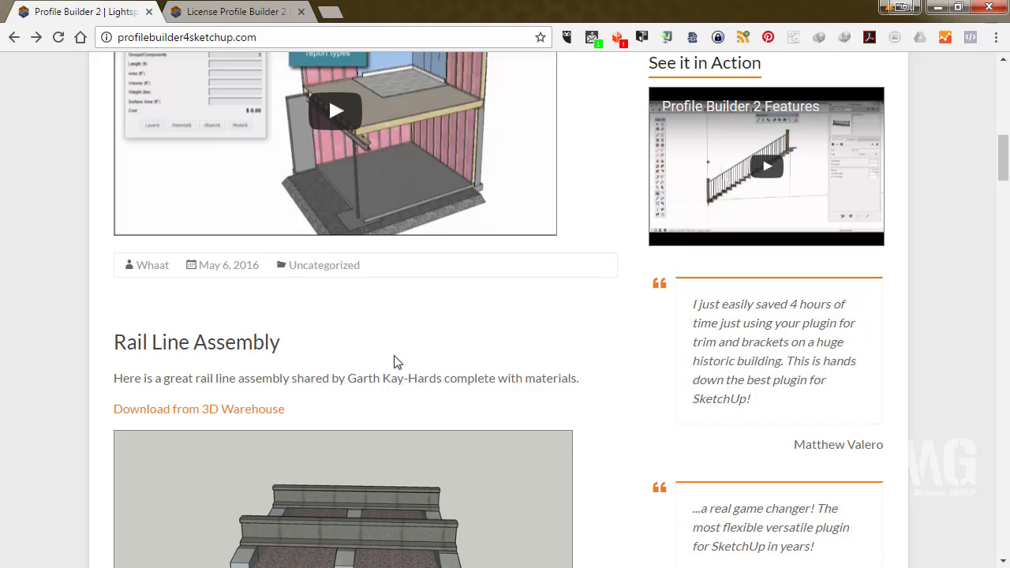
scroll(394, 363, "down", 4)
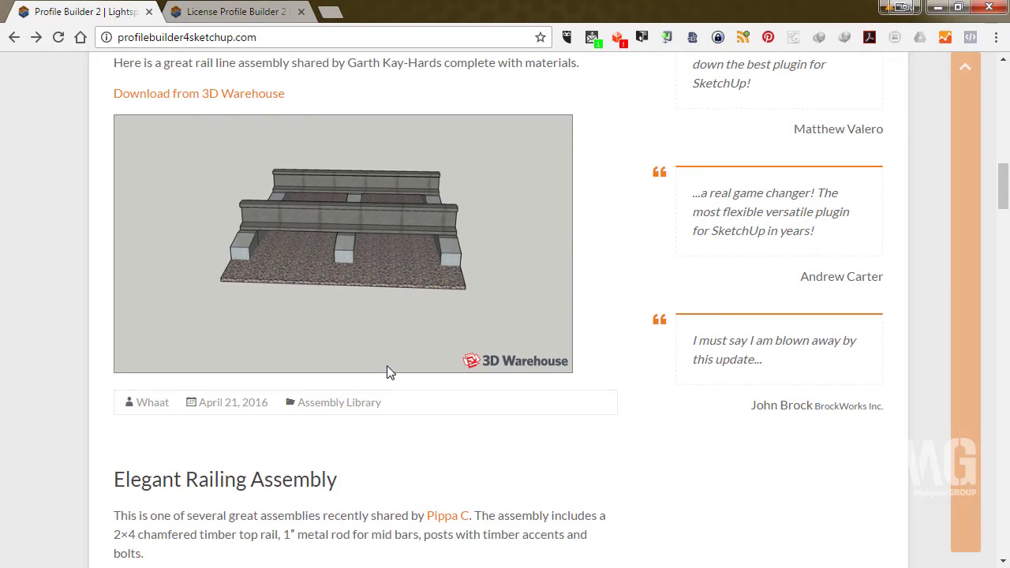
scroll(386, 366, "up", 4)
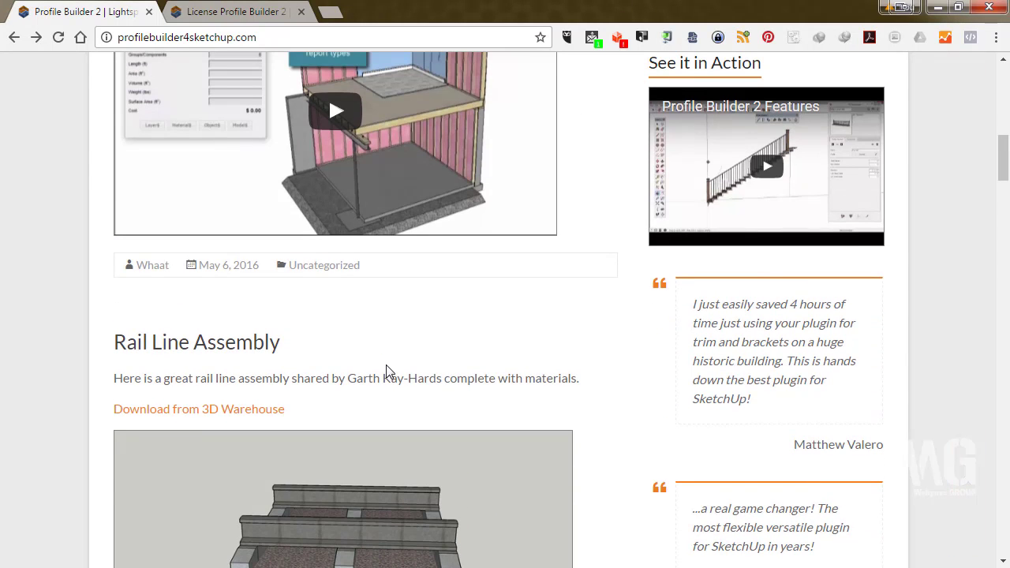
left_click(935, 8)
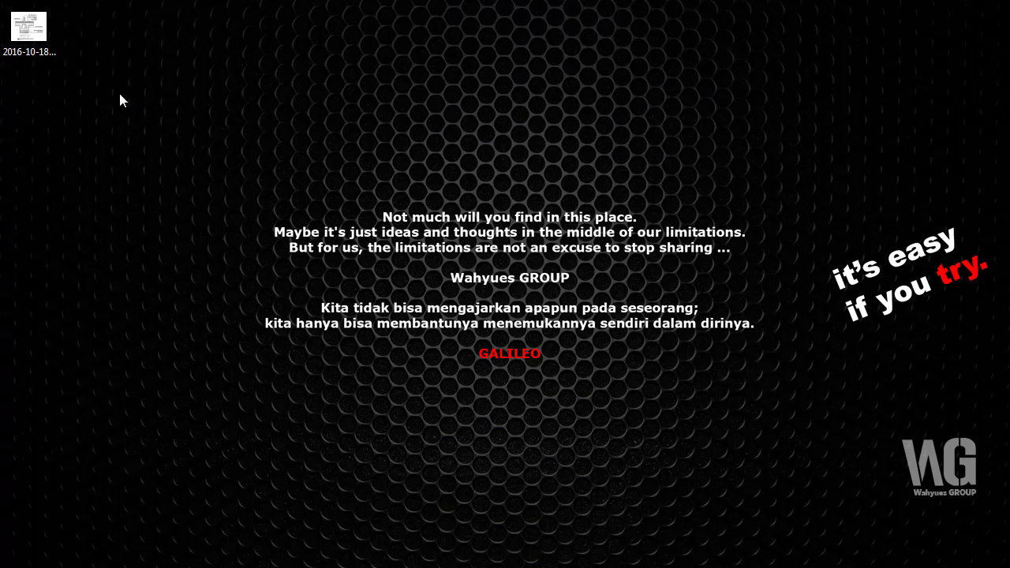
- Open the DETAIL PONDASI BAGIAN TENGAH drawing in Picasa, zoom to study its layers, then close it
double_click(29, 27)
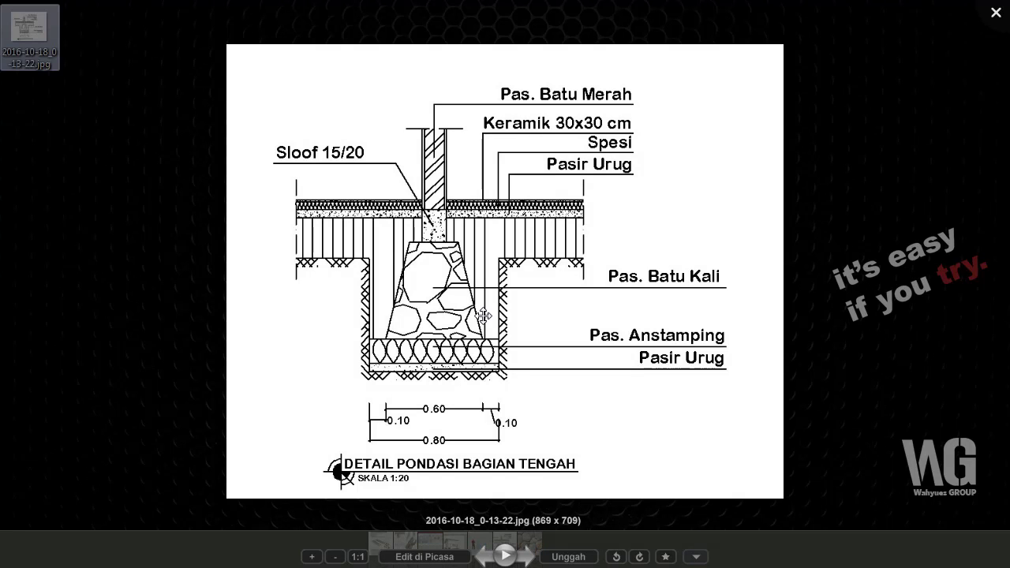
scroll(483, 316, "up", 2)
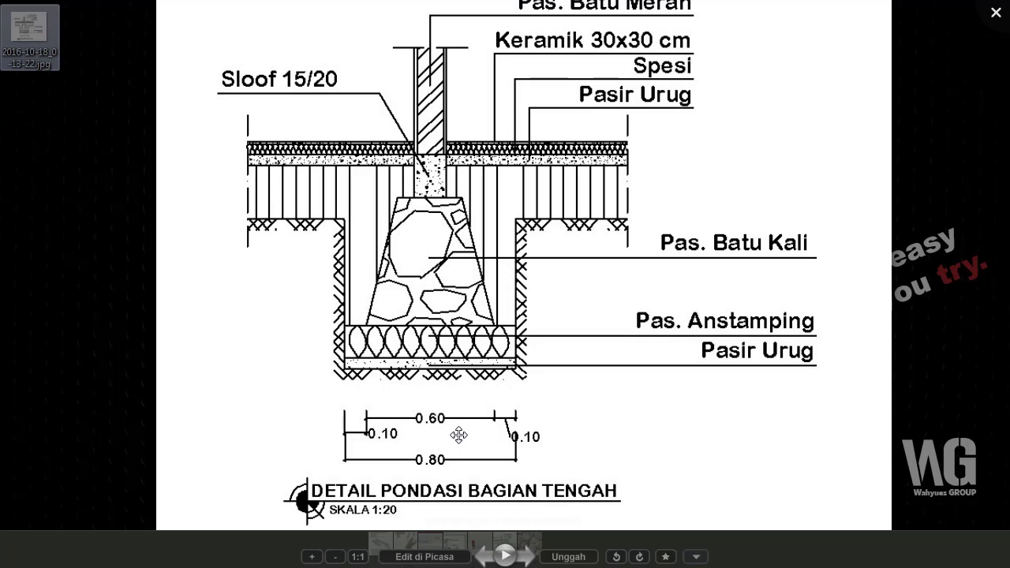
scroll(411, 409, "down", 2)
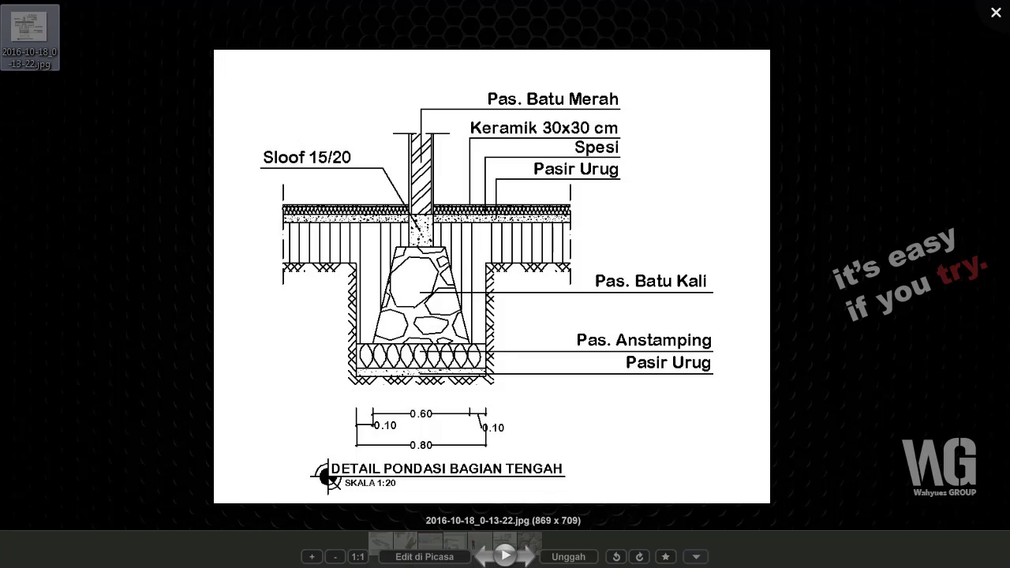
key("Escape")
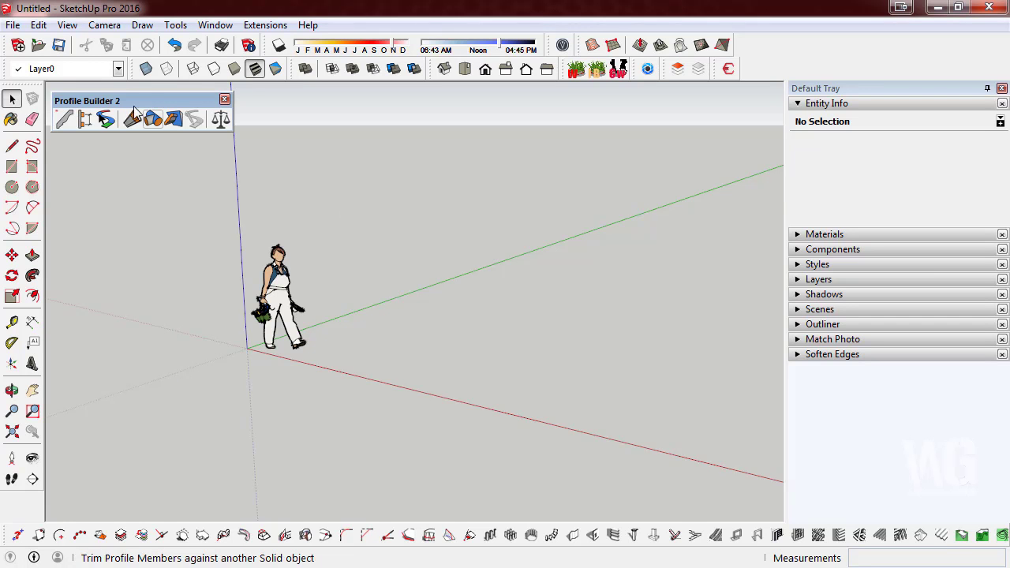
left_click_drag(137, 103, 143, 106)
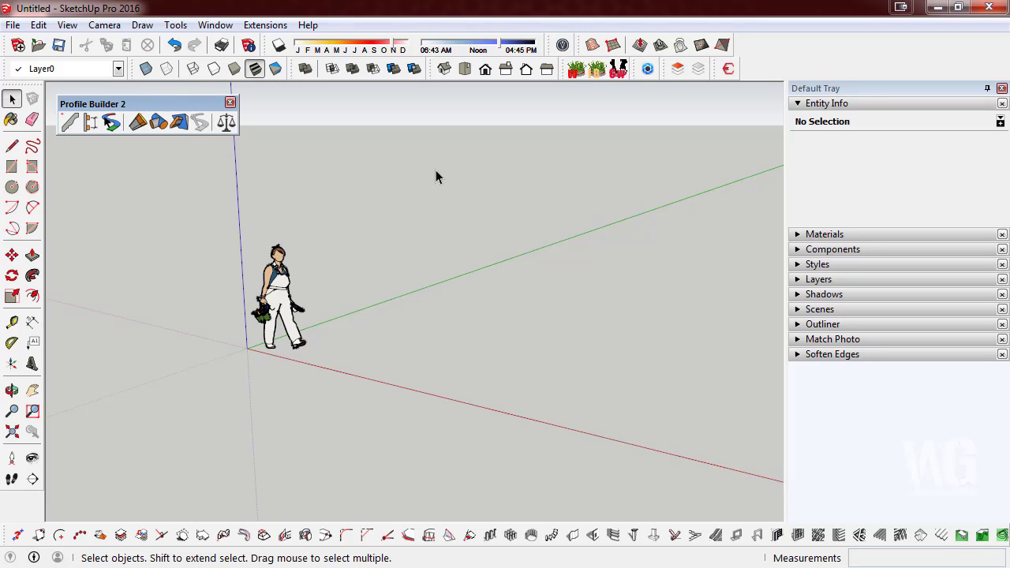
left_click_drag(169, 207, 485, 473)
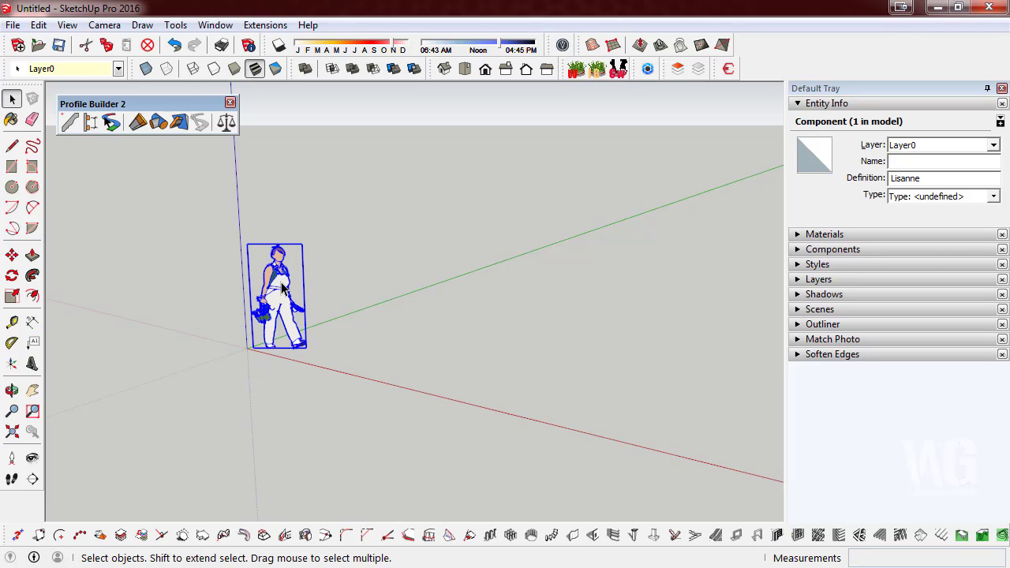
key("Delete")
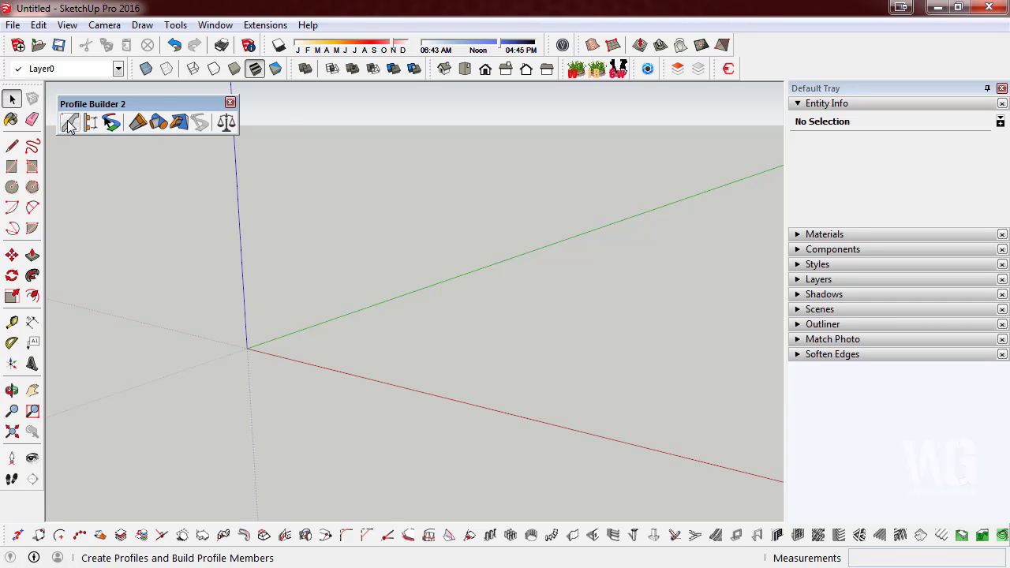
left_click(70, 124)
left_click_drag(144, 63, 506, 92)
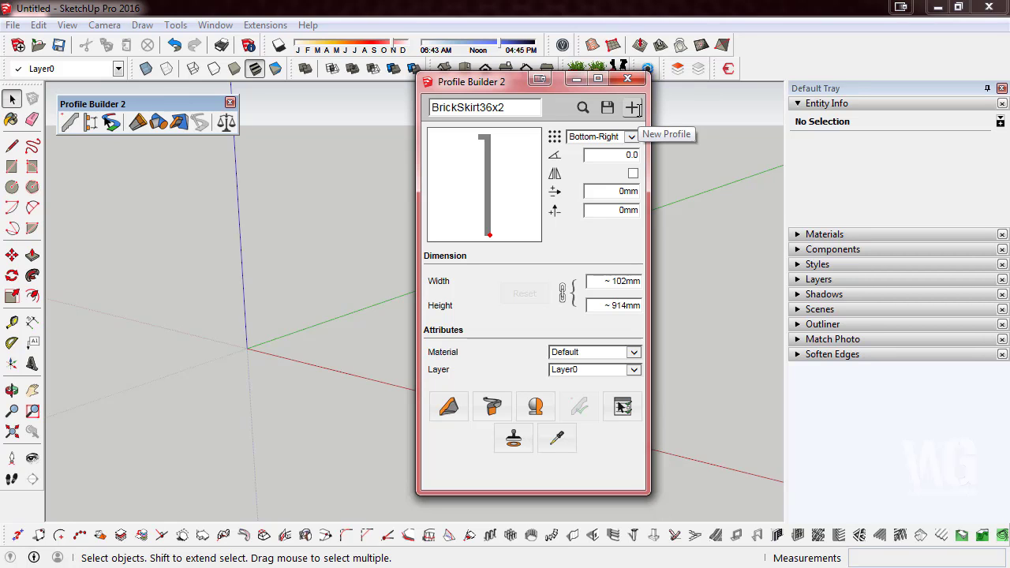
- Add a new Profile Builder profile named 'Pondasi Batu Kali'
left_click(633, 108)
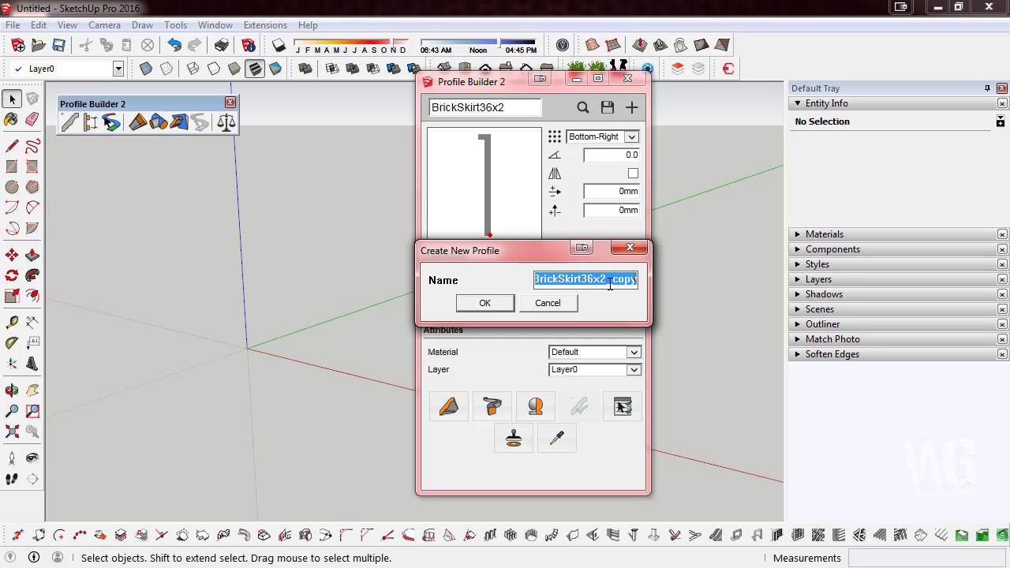
type("Pondasi")
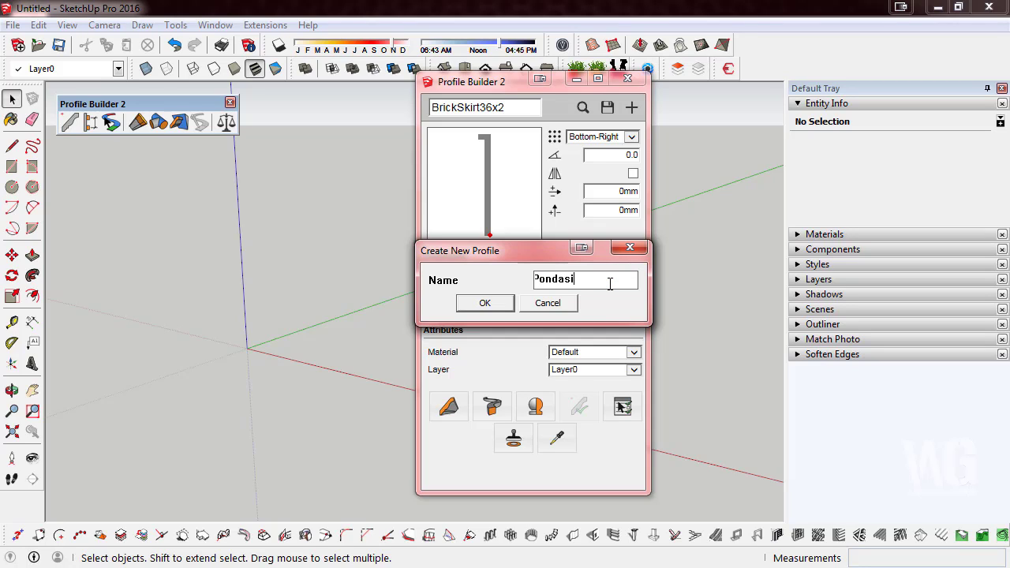
type(" Batu Kal")
type("i")
left_click(492, 303)
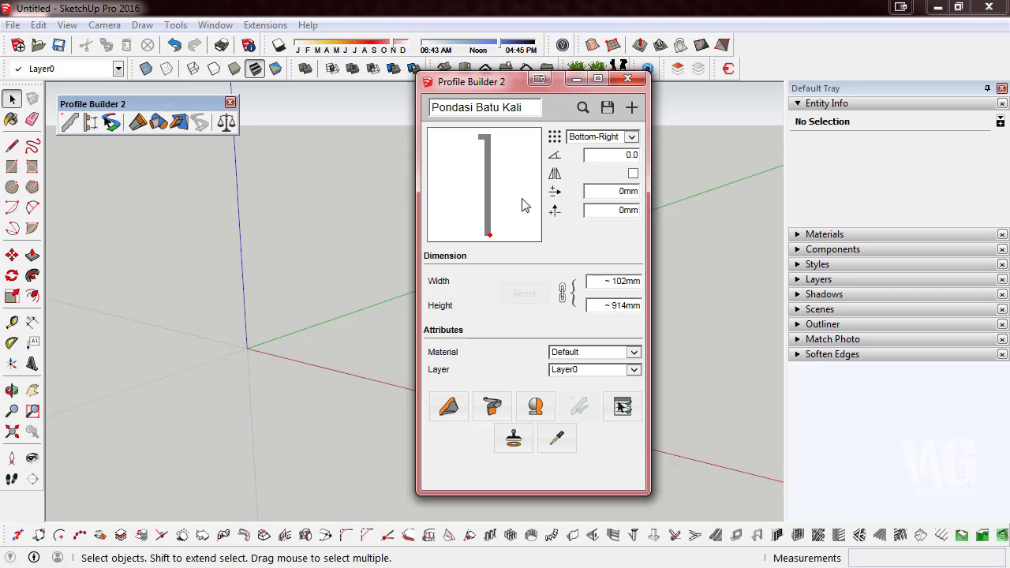
mouse_move(295, 266)
middle_mouse_down()
mouse_move(96, 281)
mouse_move(362, 326)
middle_mouse_up()
- Start a line at the origin and view the model from Top in Parallel Projection
left_click(11, 187)
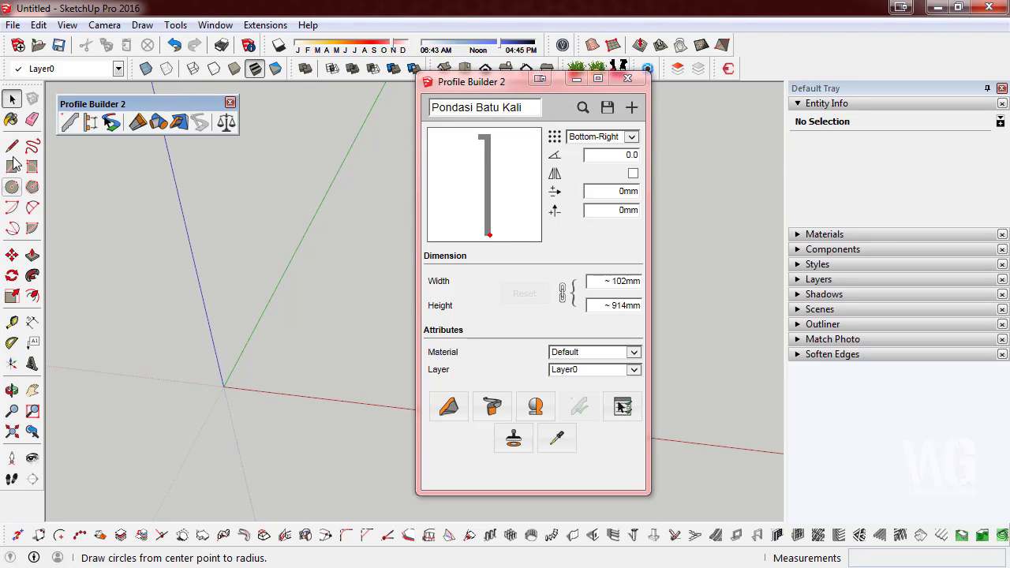
left_click(12, 146)
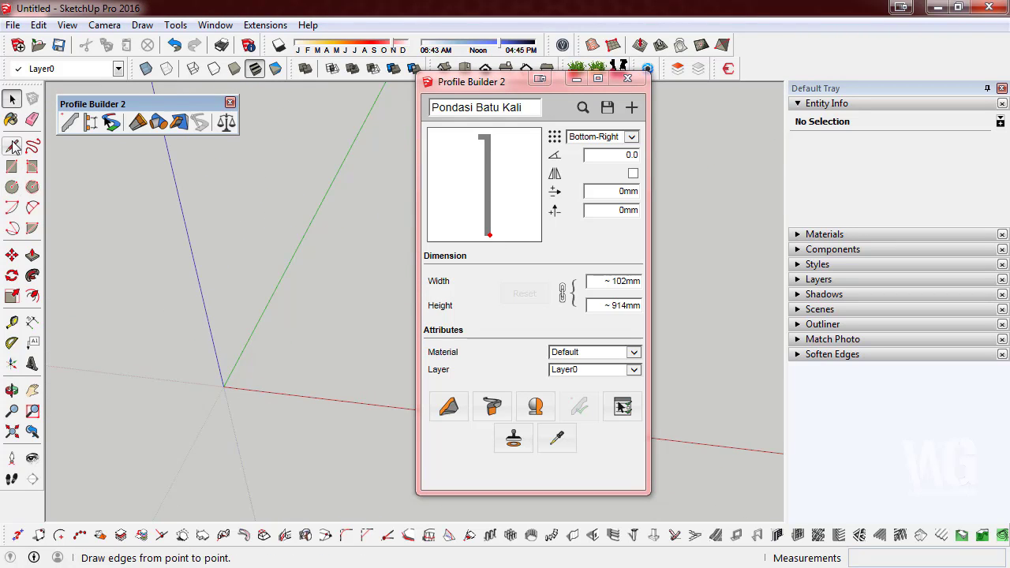
left_click(224, 386)
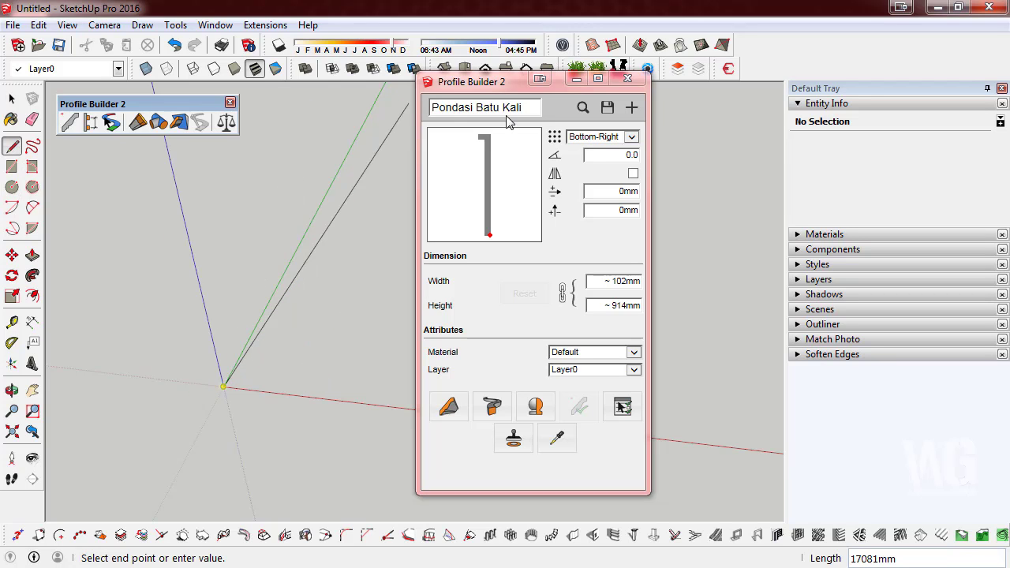
left_click_drag(499, 92, 656, 92)
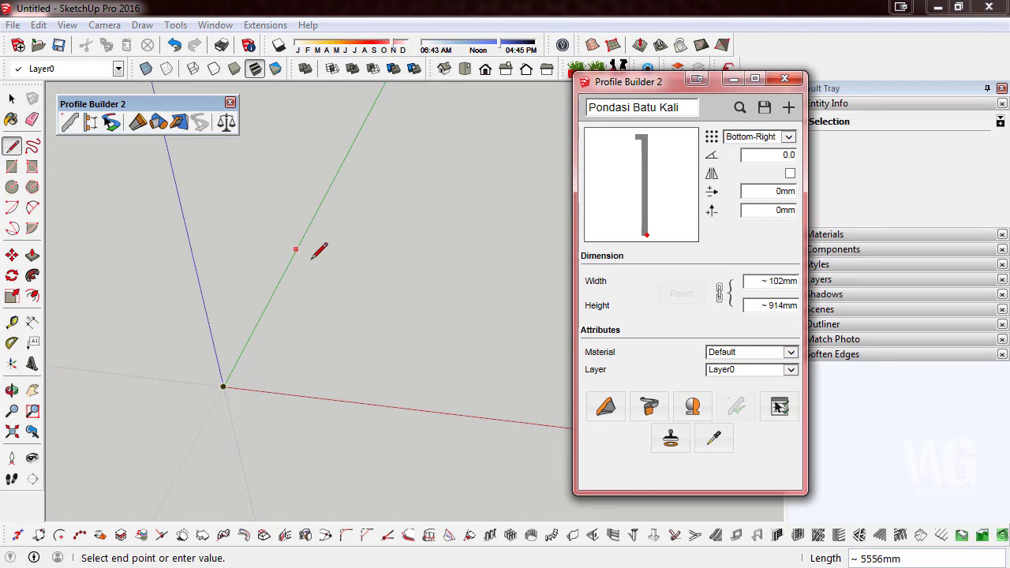
left_click(465, 71)
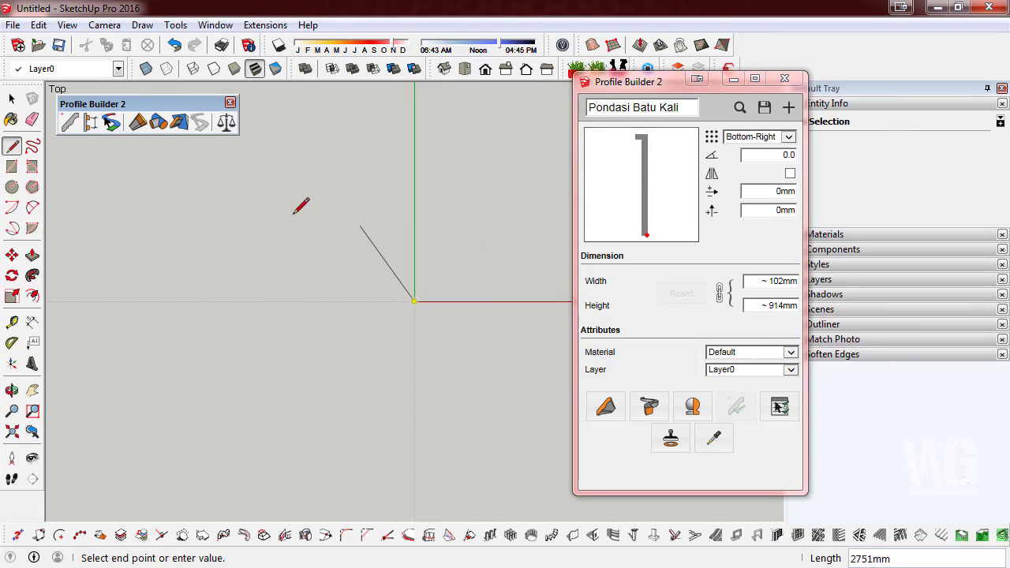
left_click(68, 26)
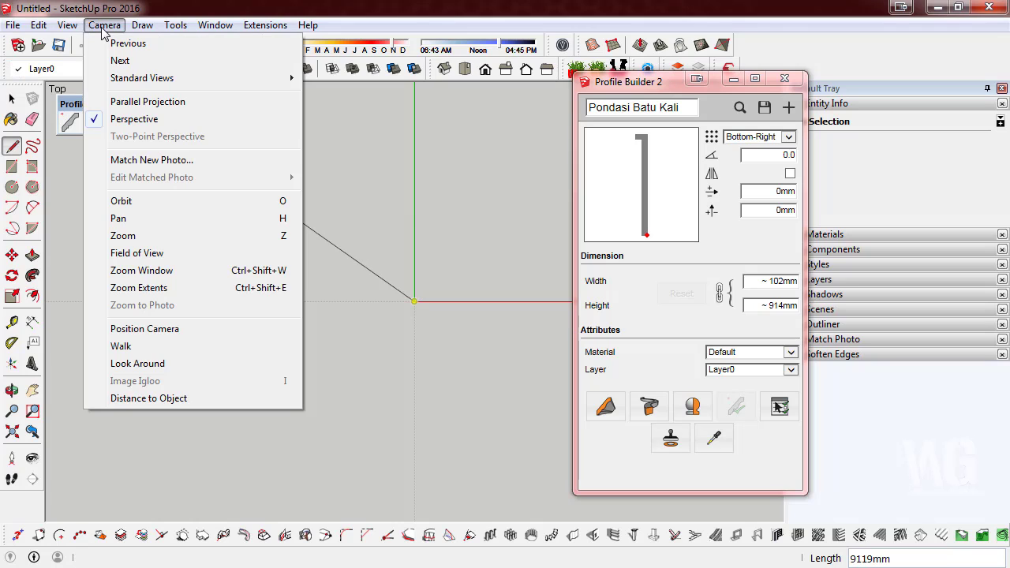
left_click(130, 102)
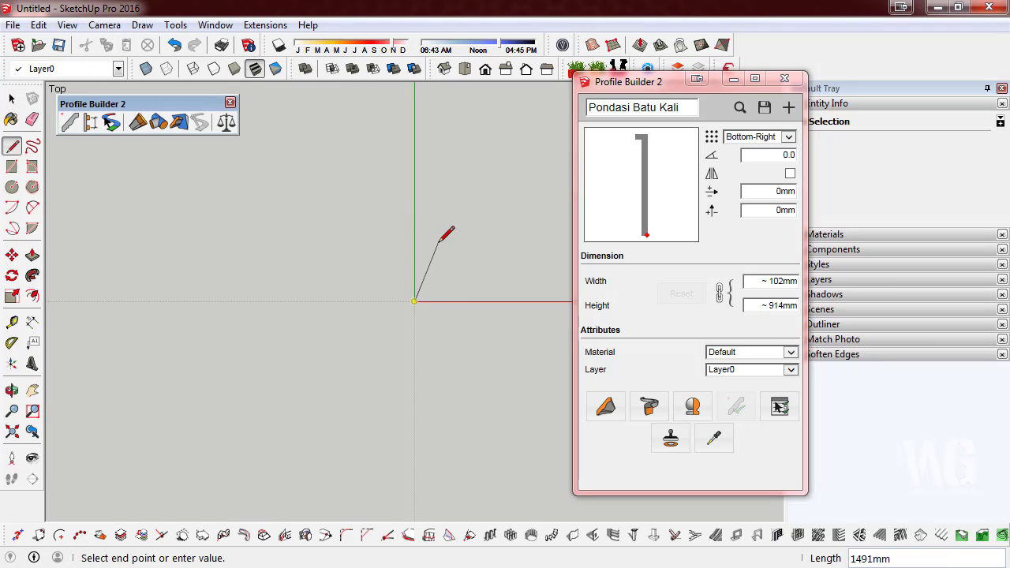
- Place a horizontal height guide above the red axis and a vertical guide 600 mm across
left_click(11, 322)
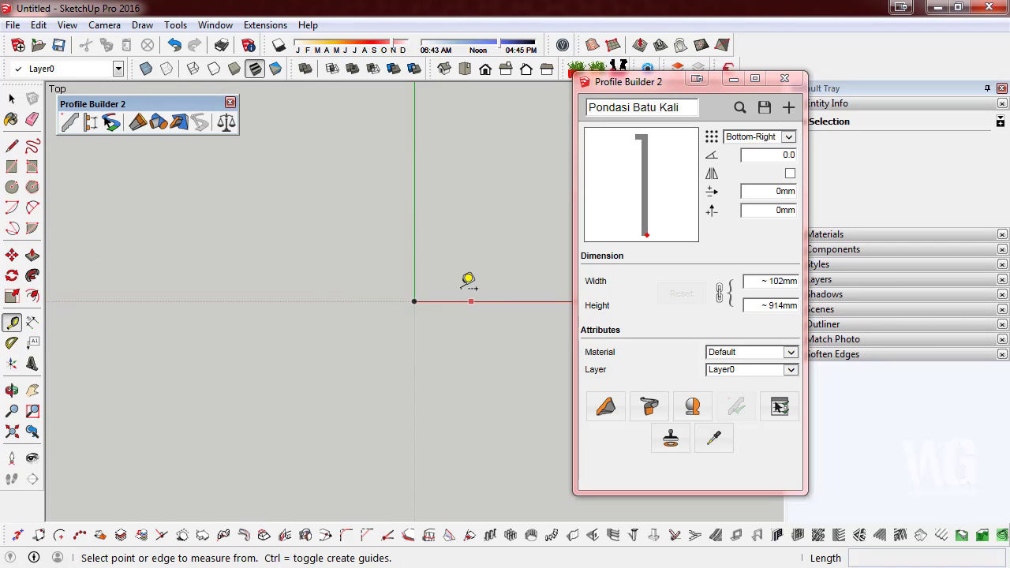
left_click(458, 300)
type("600")
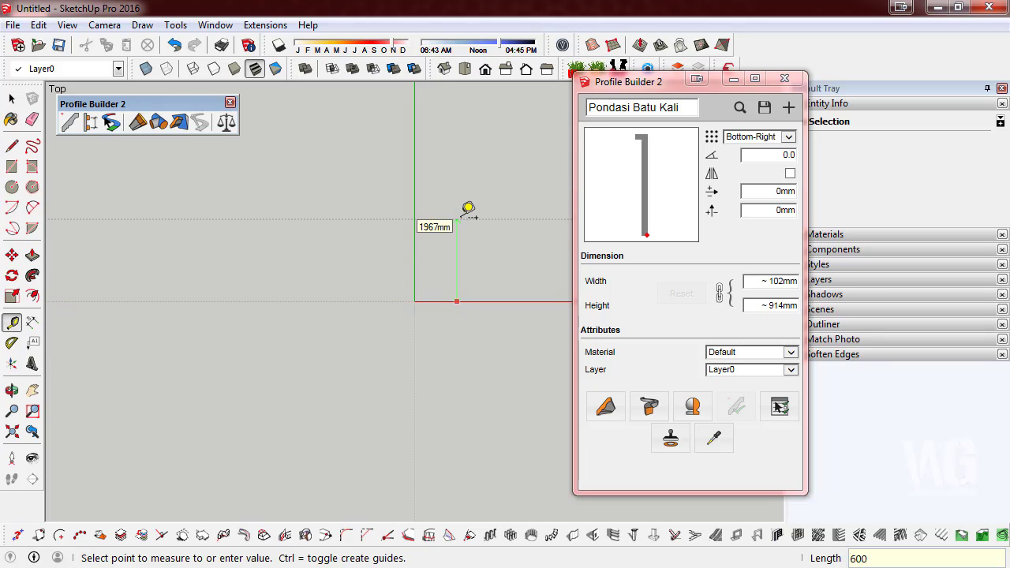
key("Return")
scroll(434, 284, "up", 2)
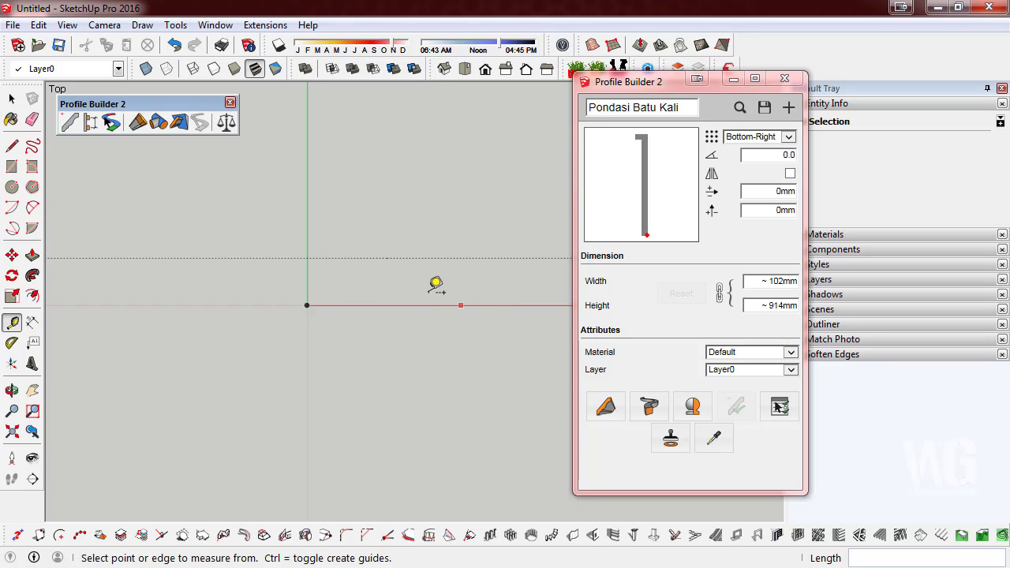
scroll(428, 286, "up", 2)
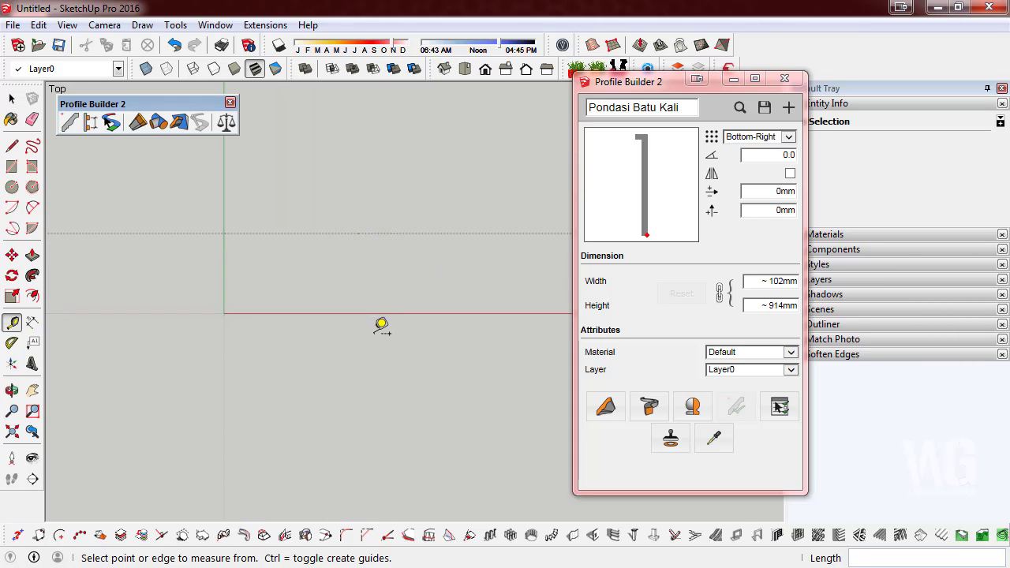
left_click(224, 264)
type("600")
key("Return")
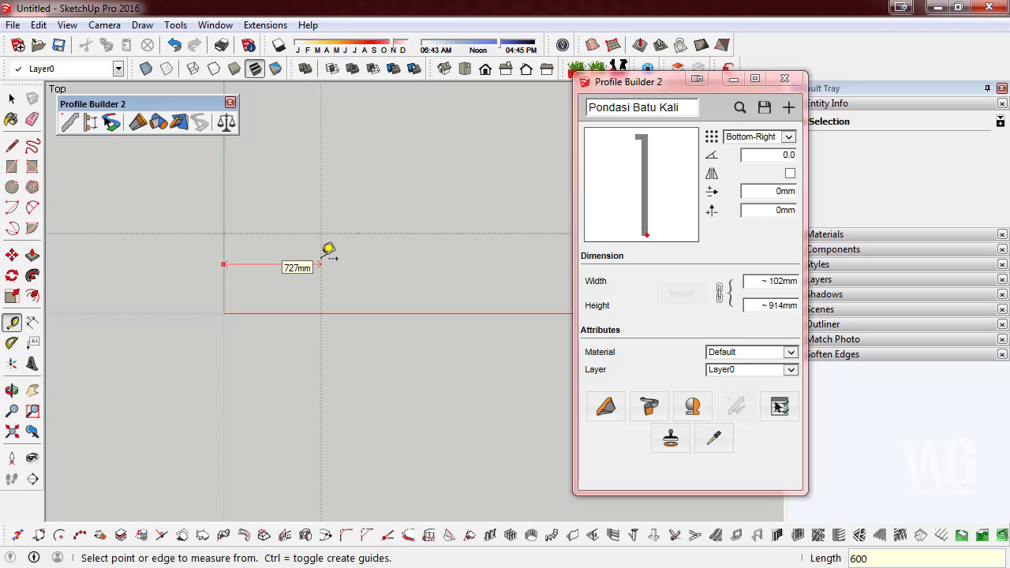
scroll(266, 259, "up", 2)
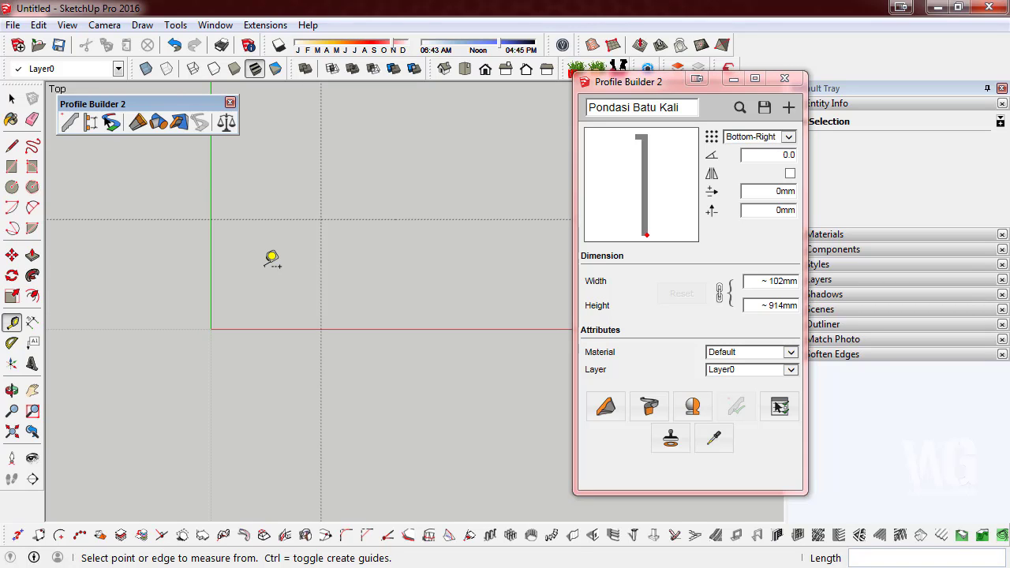
scroll(210, 209, "up", 1)
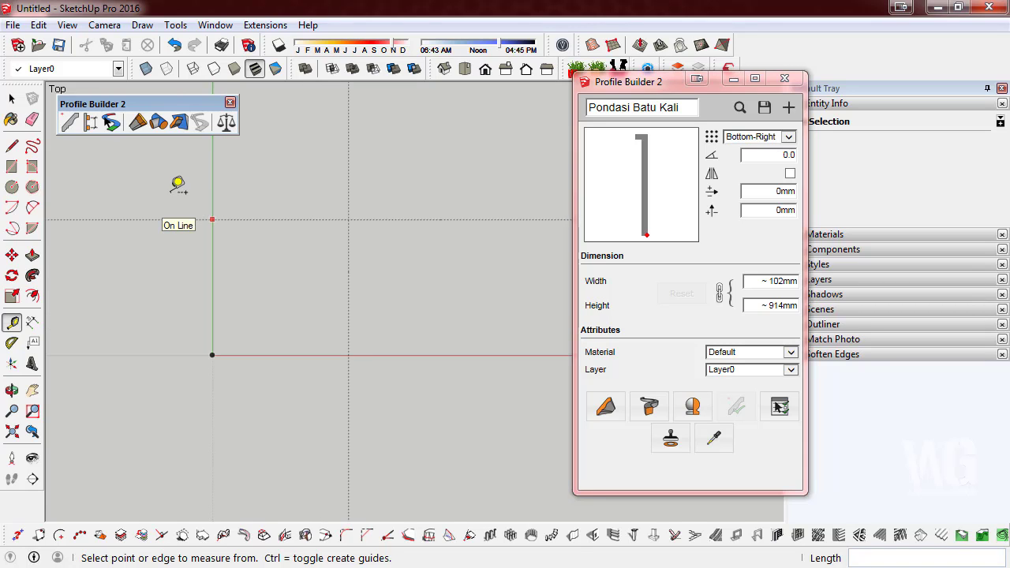
- Add a vertical guide 300 mm from the green axis plus two 150 mm offset guides
left_click(212, 252)
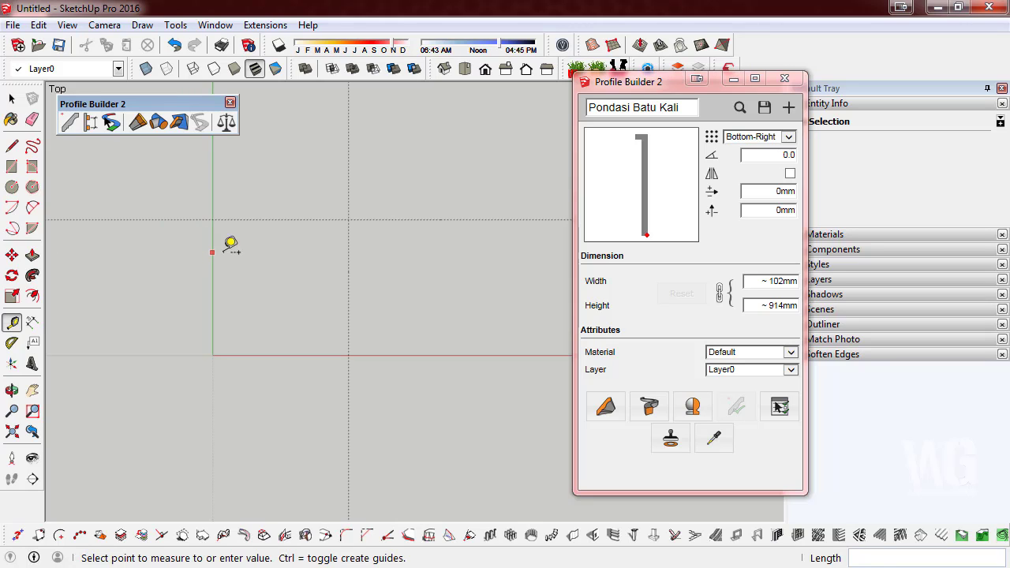
type("300")
key("Return")
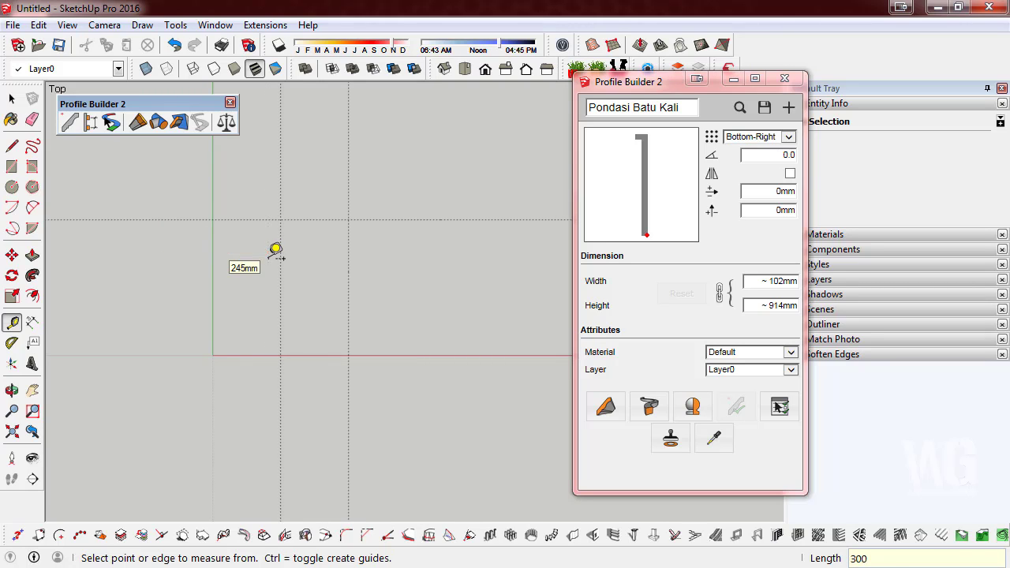
left_click(280, 258)
type("150")
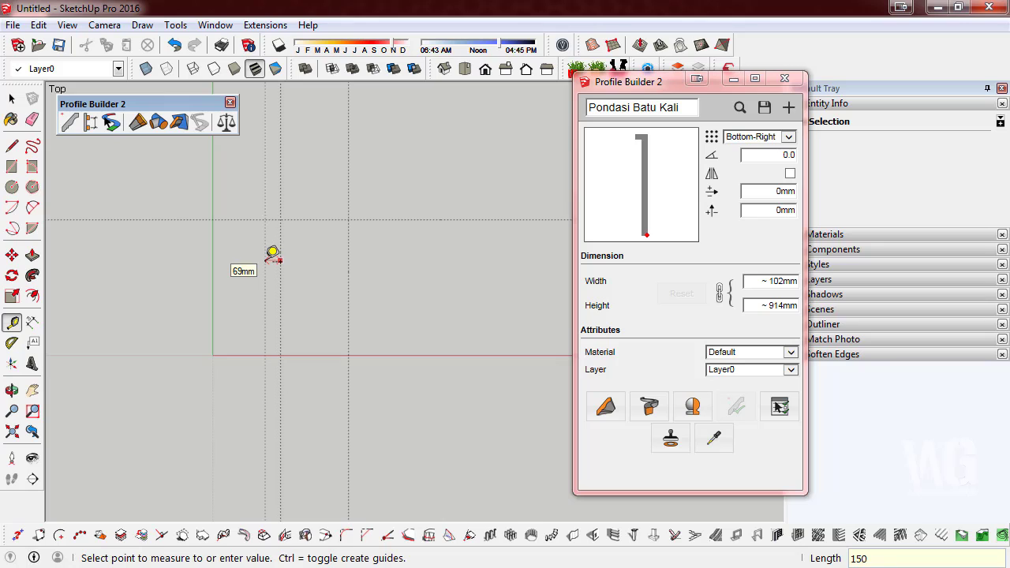
key("Return")
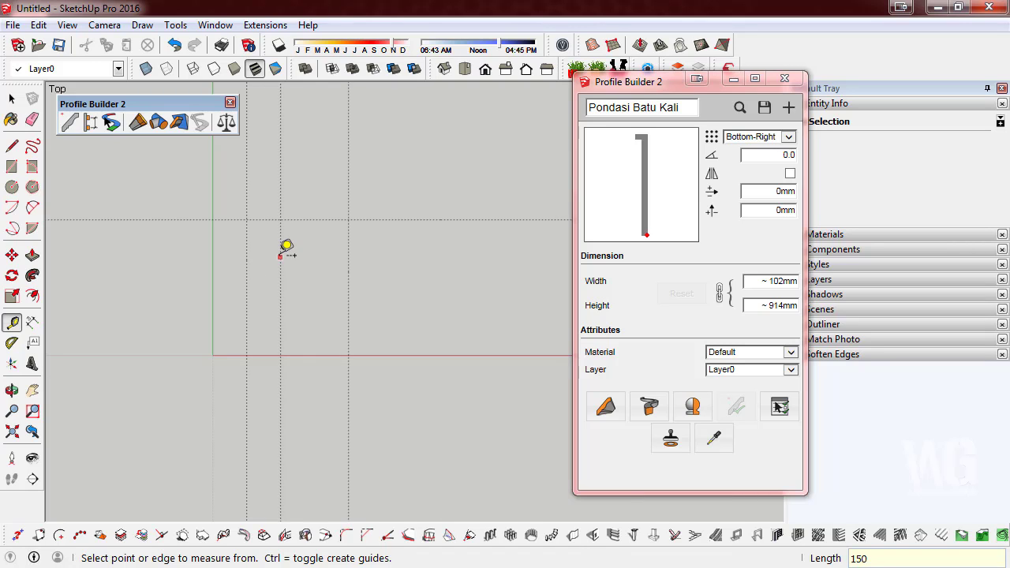
left_click(280, 257)
type("150")
key("Return")
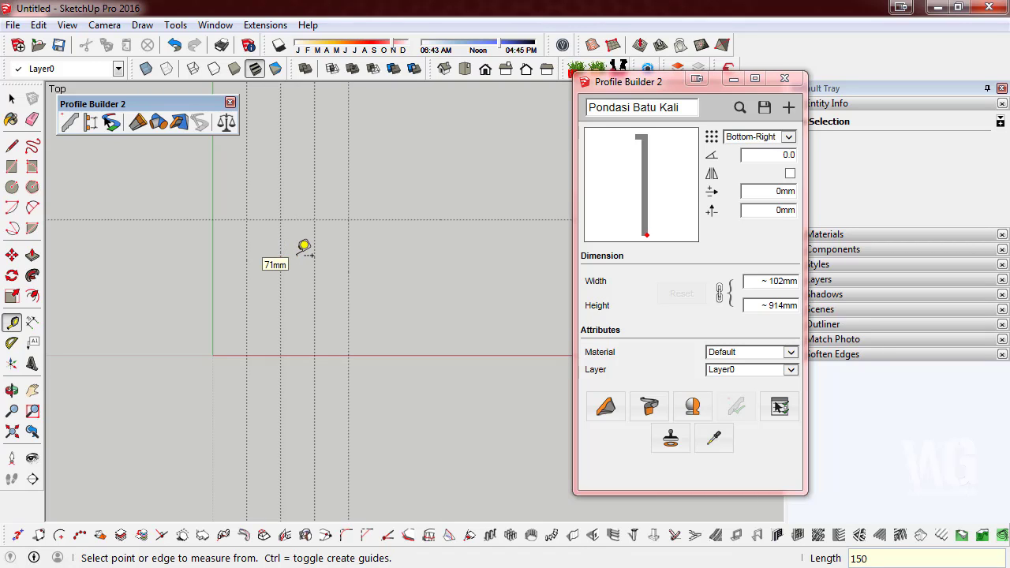
scroll(265, 302, "up", 2)
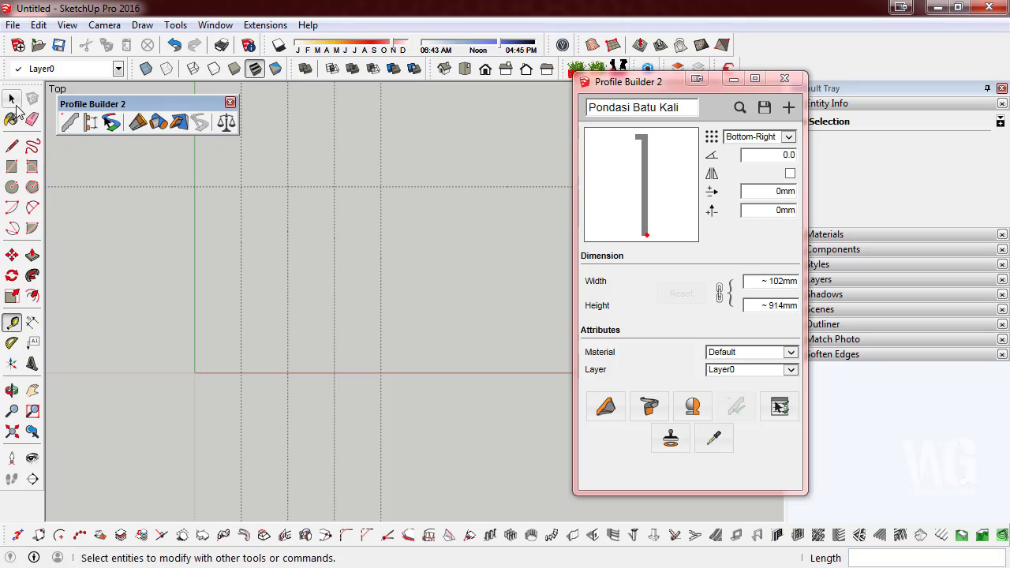
left_click(12, 146)
- Trace the trapezoid outline along the guides to form a closed face
left_click(195, 372)
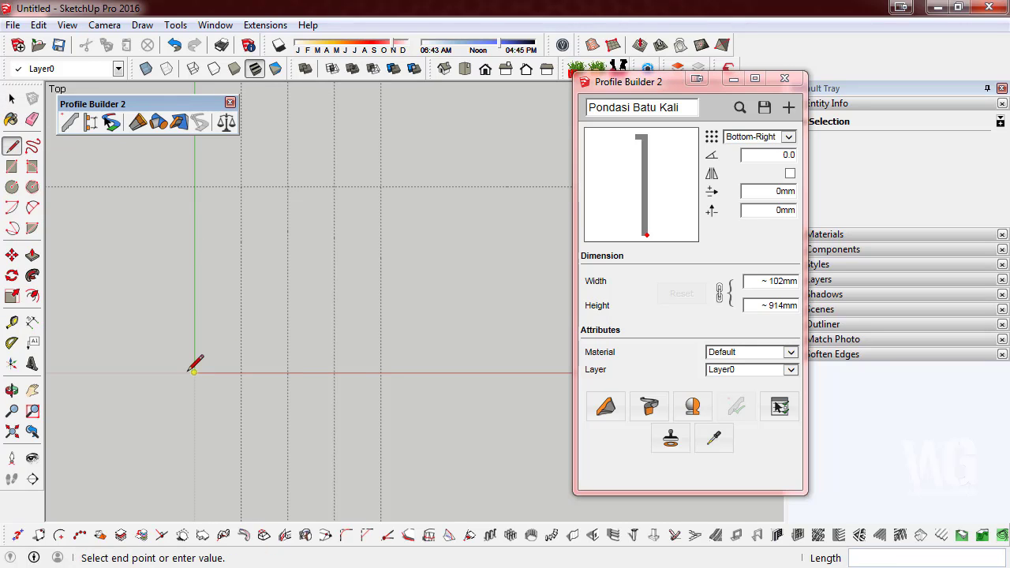
left_click(240, 187)
left_click(334, 187)
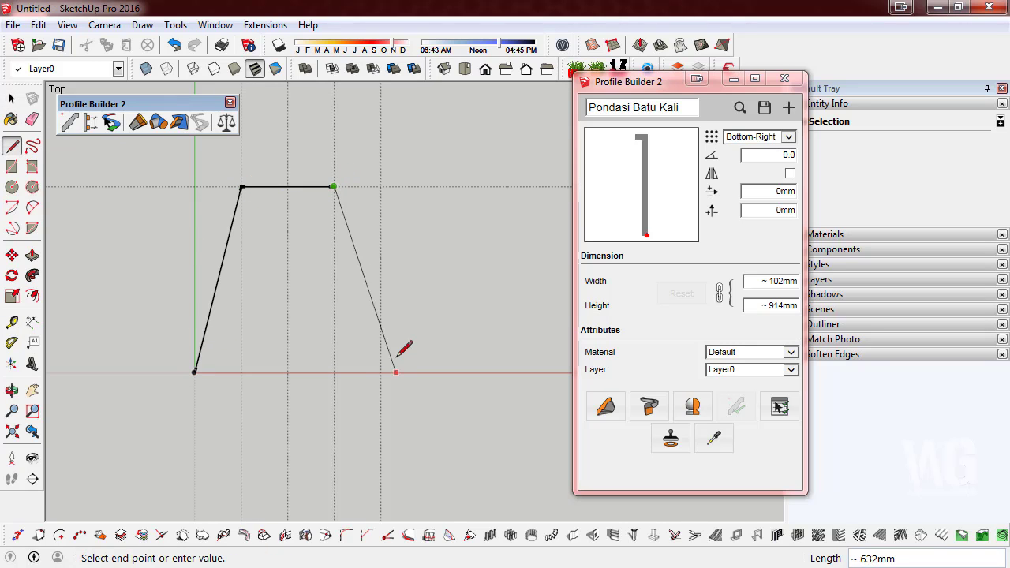
left_click(381, 372)
left_click(195, 372)
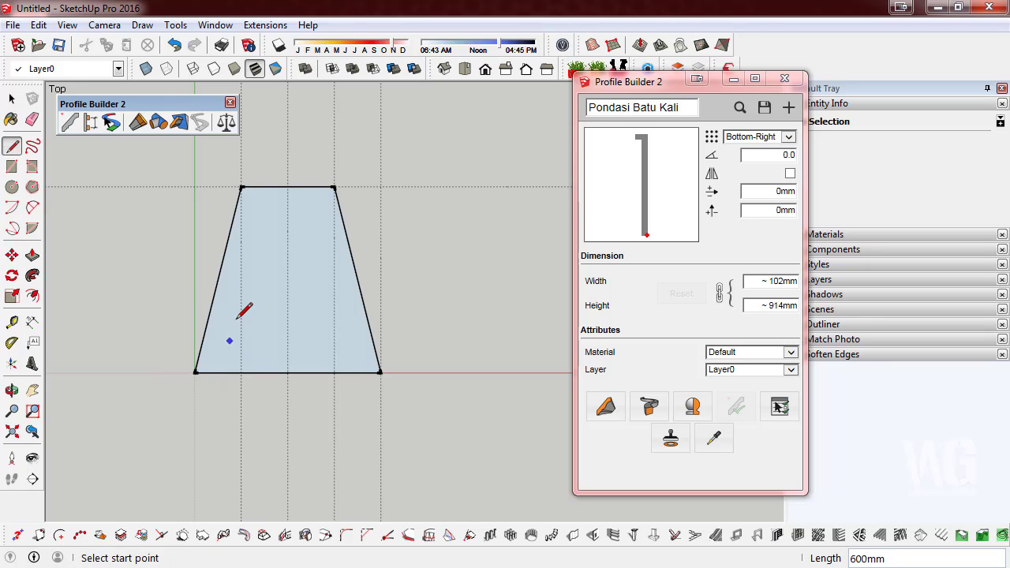
scroll(239, 325, "down", 1)
- Reverse the trapezoid face so its white front side shows
key("space")
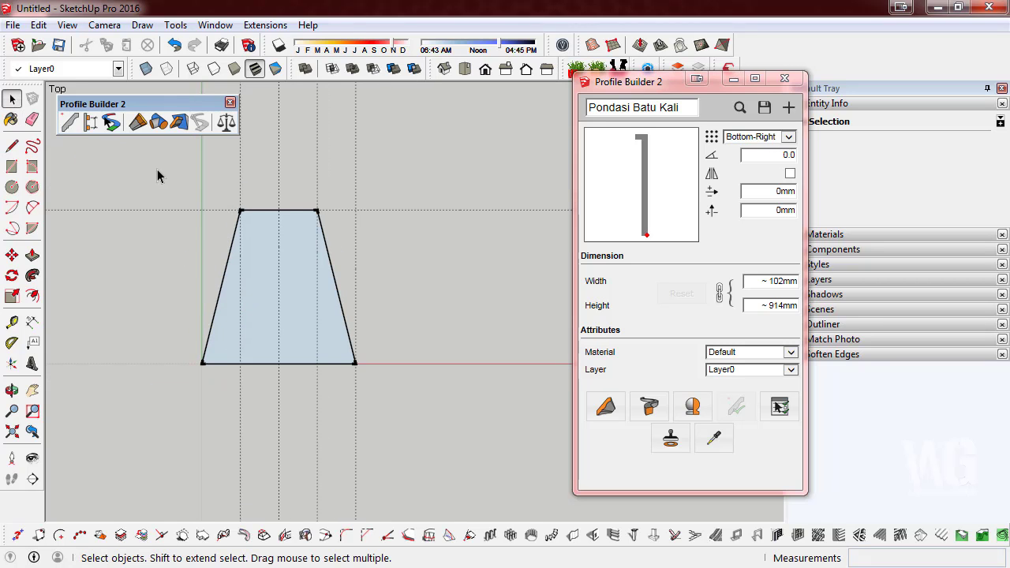
double_click(252, 284)
right_click(253, 284)
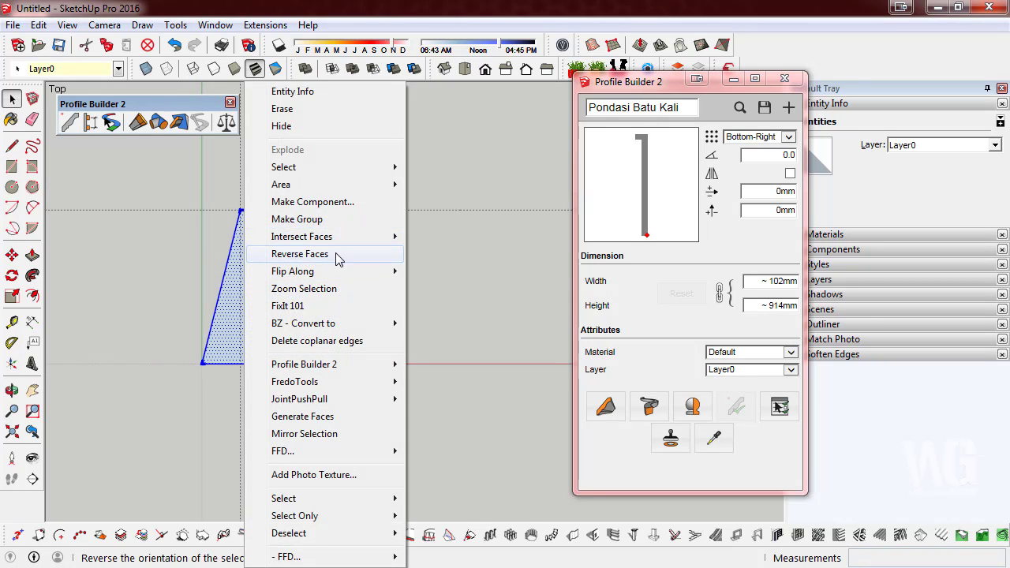
left_click(335, 255)
left_click(381, 277)
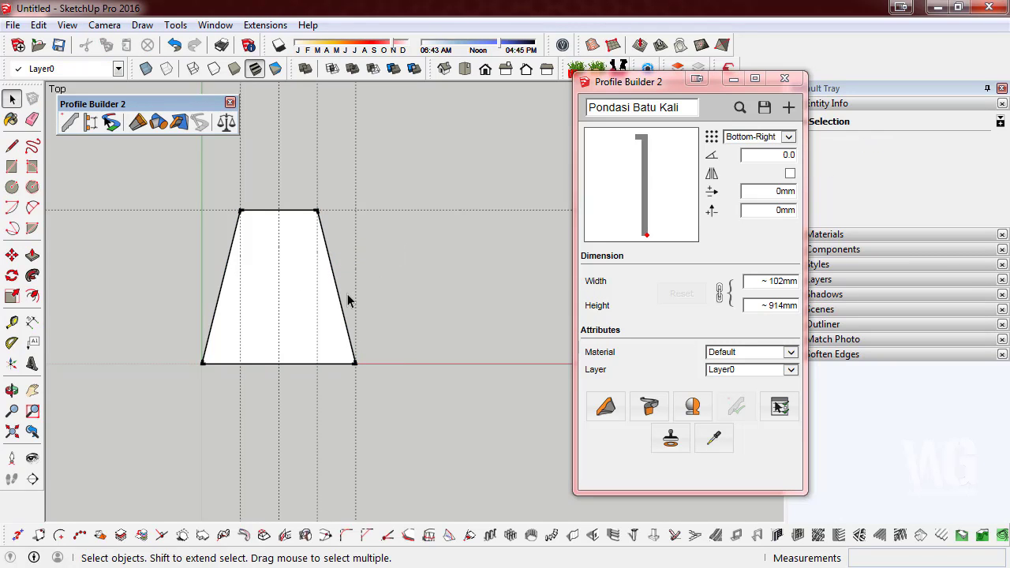
left_click_drag(650, 89, 548, 84)
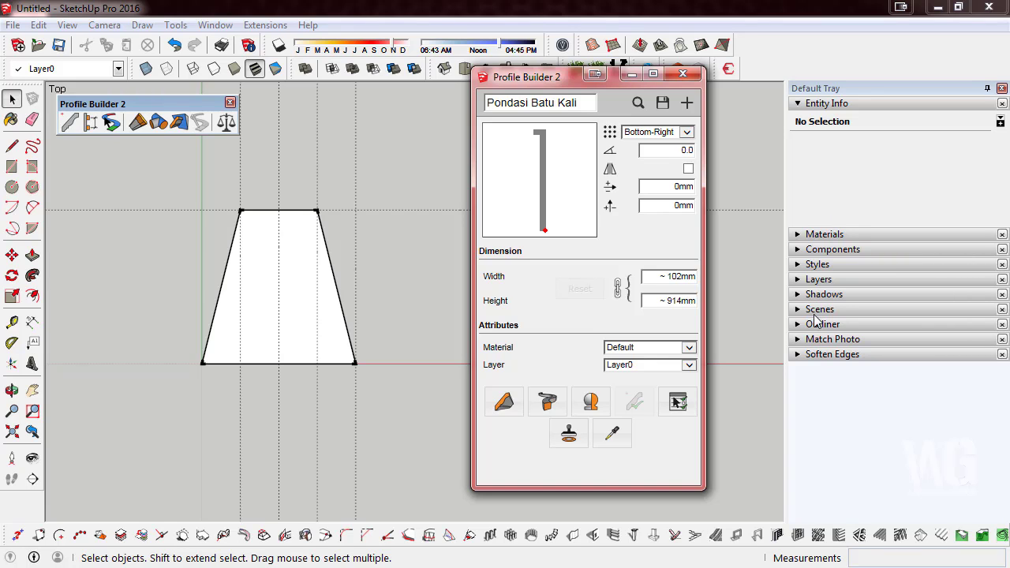
- Paint the trapezoid with Stone_Rubble_Dark from the Stone materials and select it
left_click(803, 235)
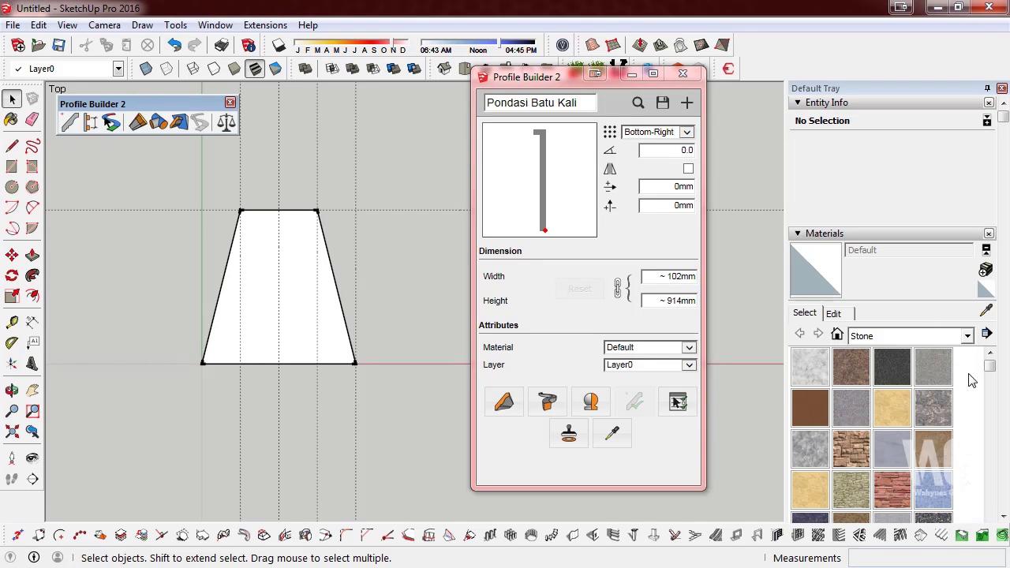
left_click_drag(989, 365, 998, 481)
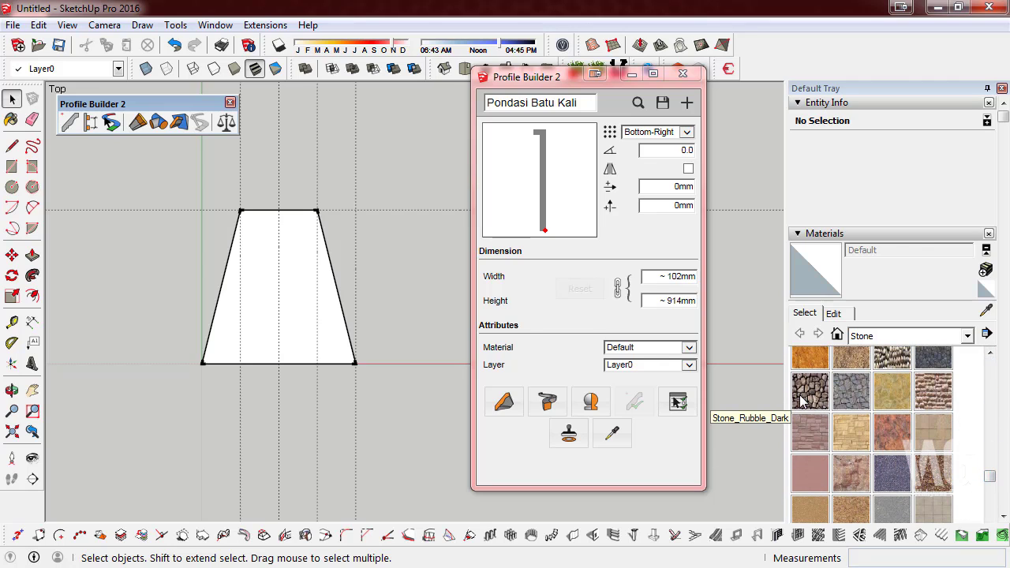
left_click(801, 400)
left_click(278, 267)
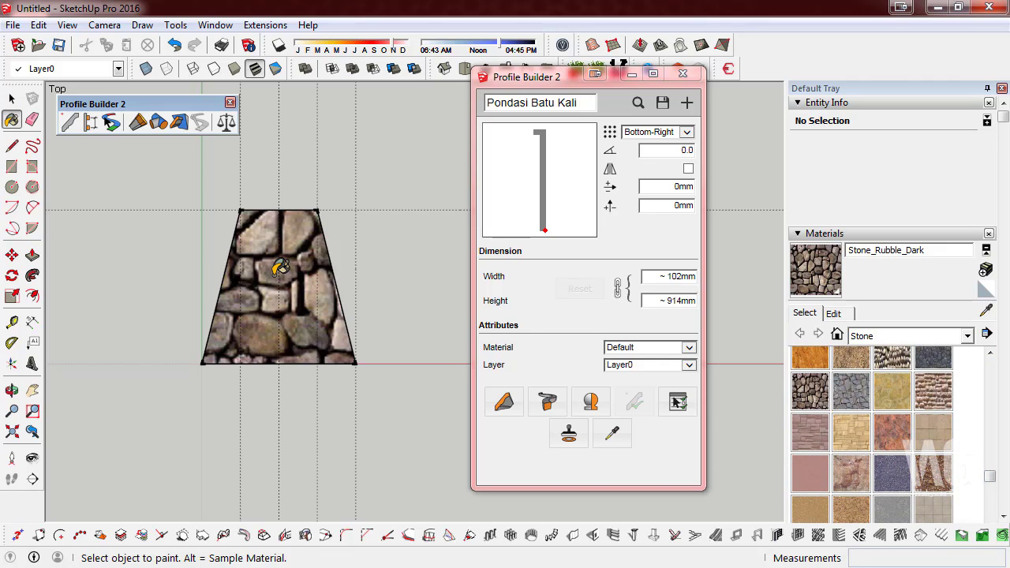
left_click(12, 98)
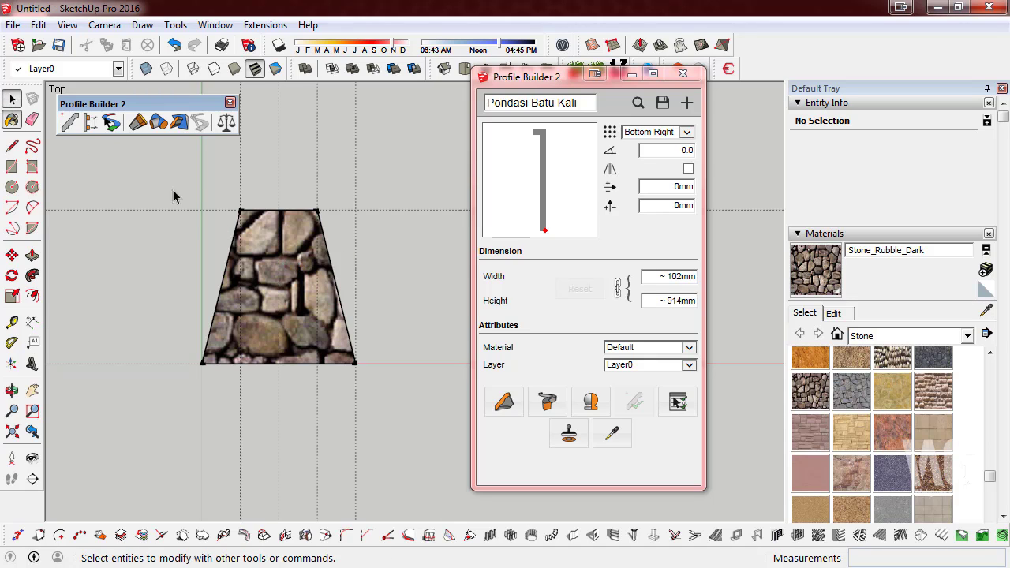
left_click_drag(126, 165, 388, 435)
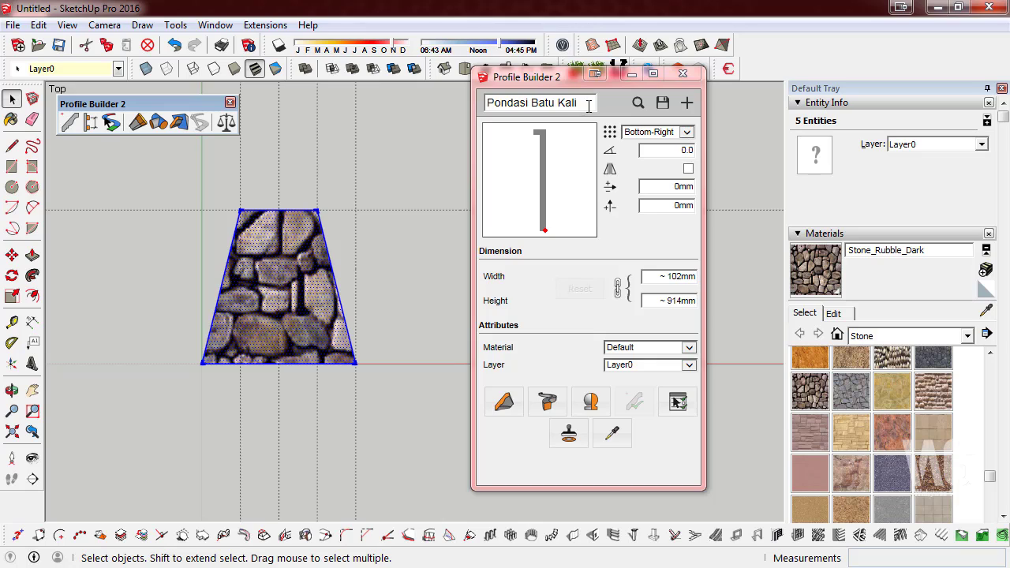
- Make the stone trapezoid the 'Pondasi Batu Kali' profile, 600 × 600 mm, anchored Bottom-Middle
left_click_drag(559, 102, 412, 76)
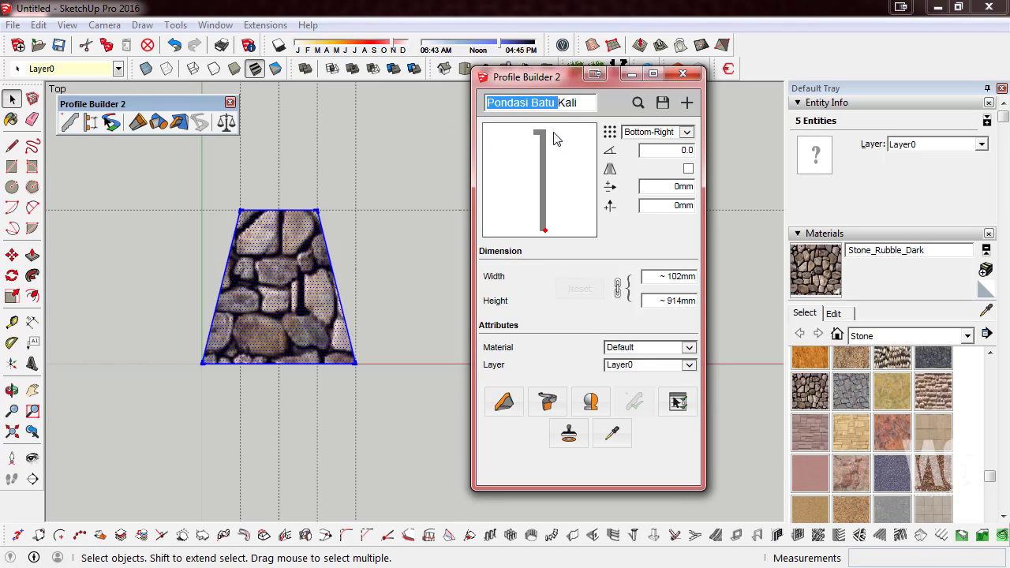
left_click(580, 107)
key("ctrl+a")
key("BackSpace")
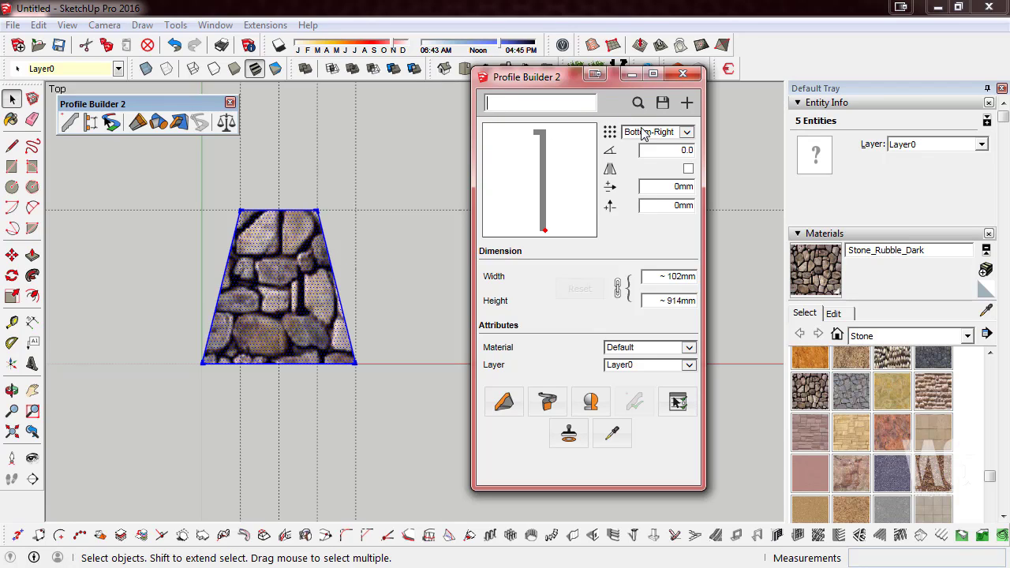
left_click(686, 103)
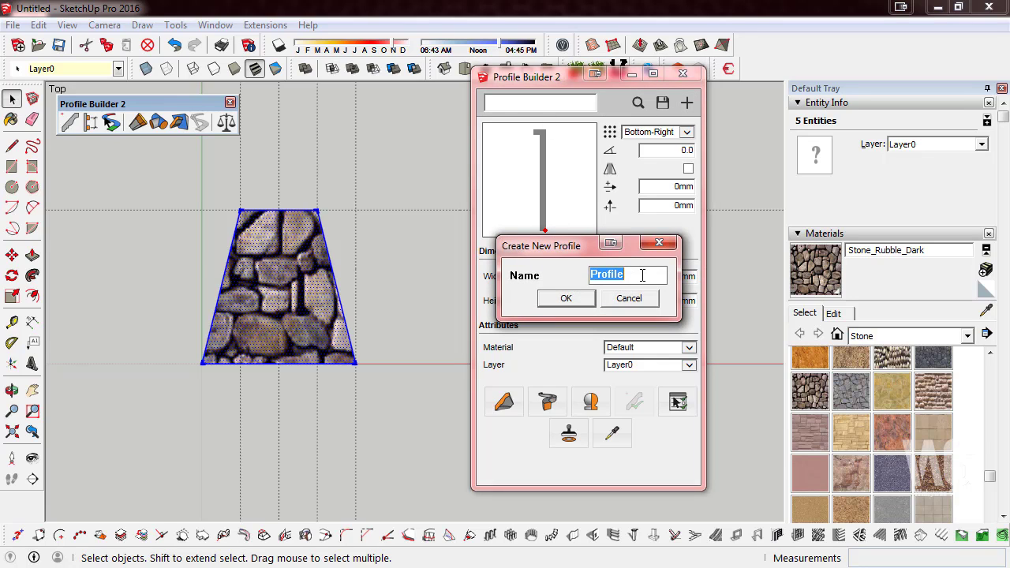
type("P")
type("Kali")
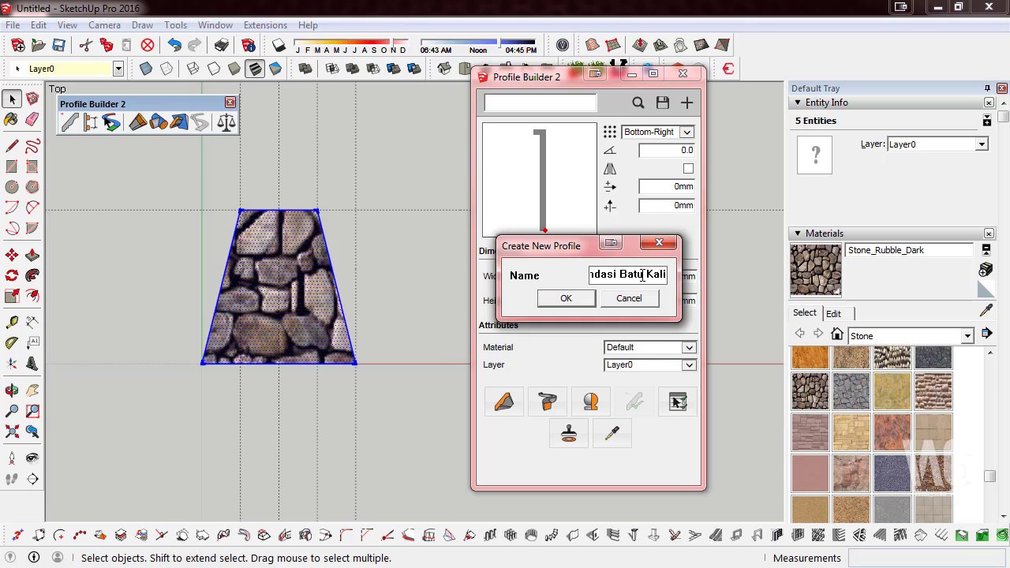
left_click(558, 300)
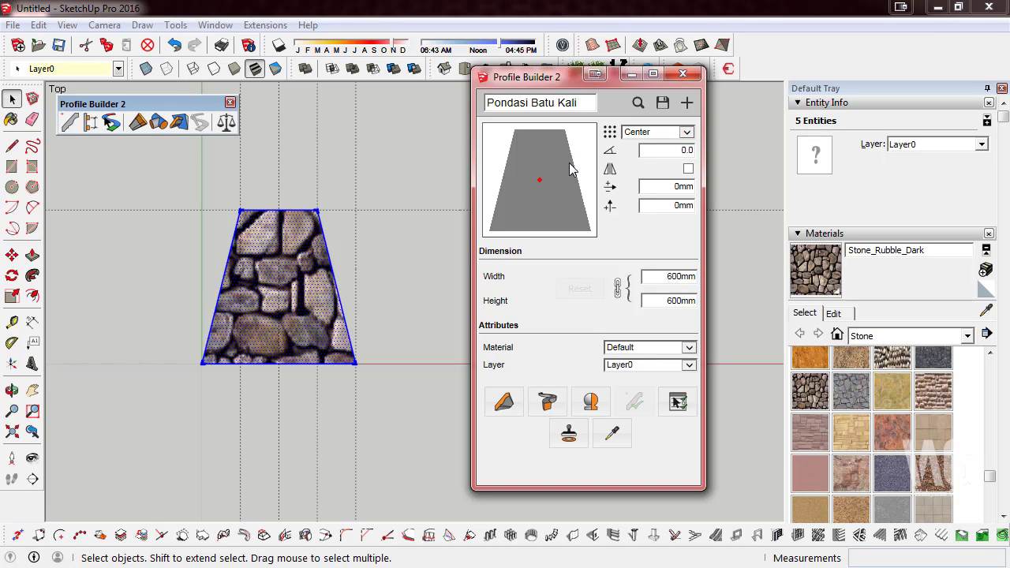
left_click(686, 132)
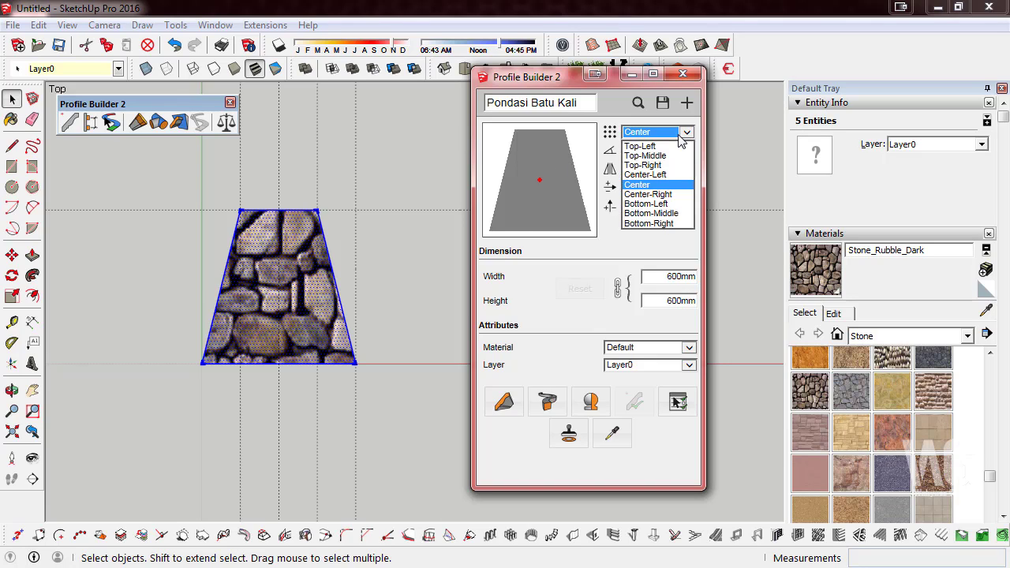
left_click(676, 213)
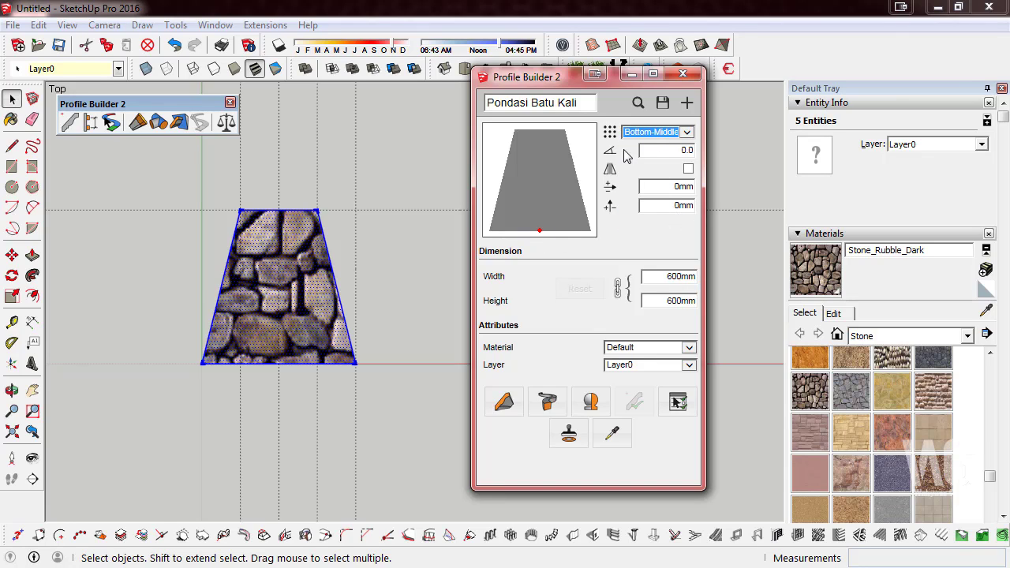
- Create a 'Wahyues GROUP Profile' folder in the Profile Builder Libraries folder
left_click(662, 104)
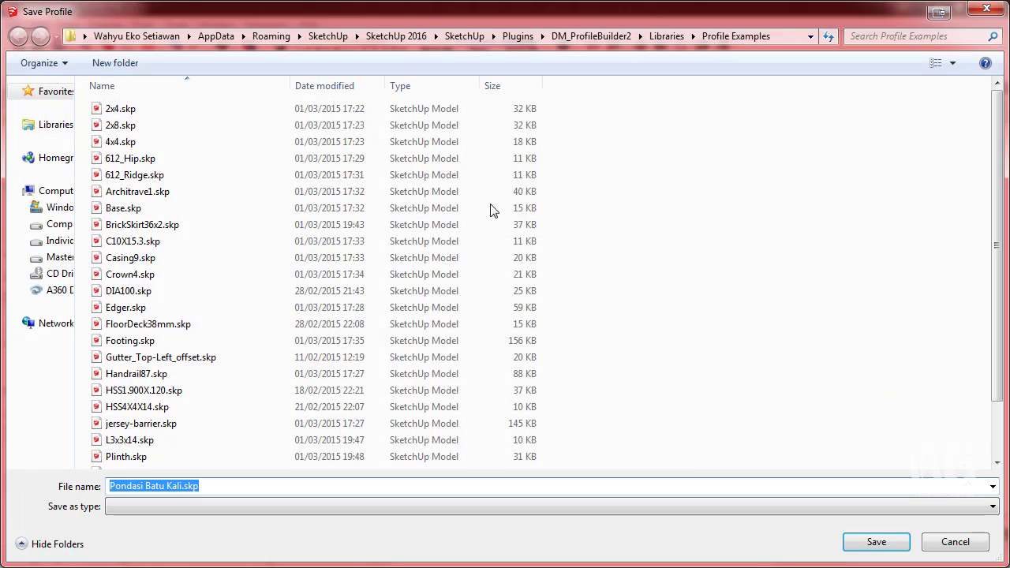
left_click(672, 38)
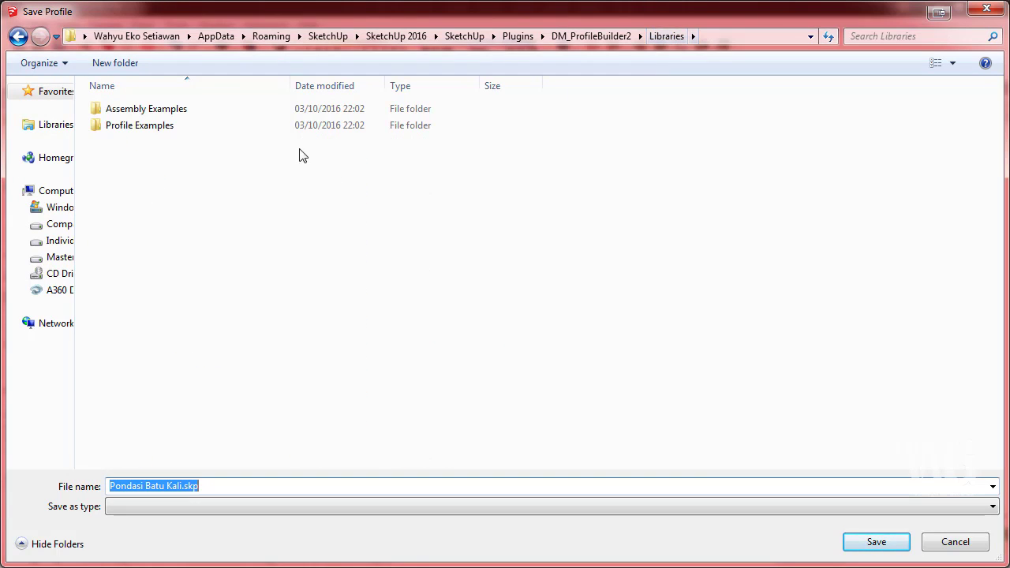
right_click(179, 236)
mouse_move(287, 439)
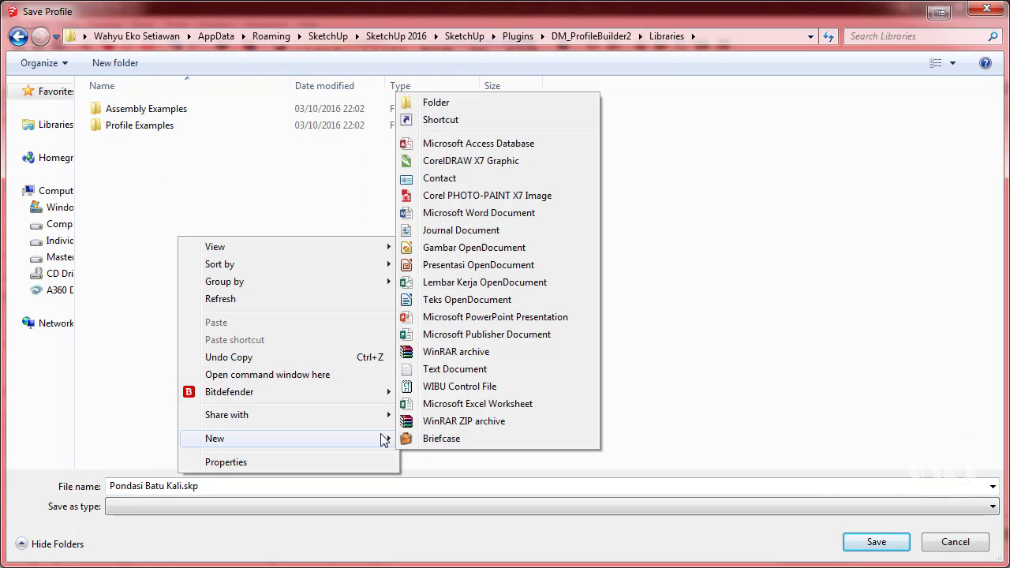
left_click(435, 103)
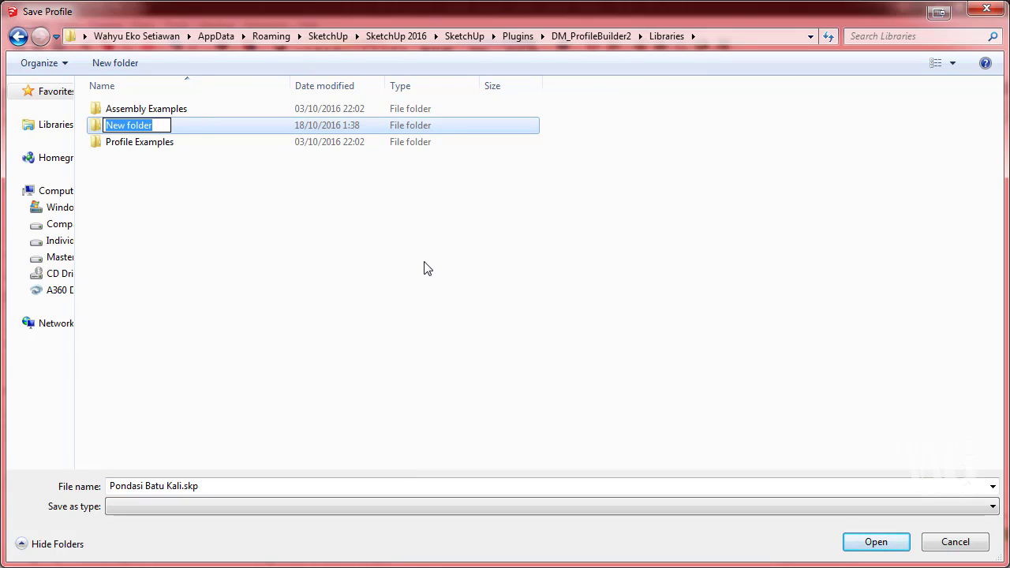
type("Wahyues")
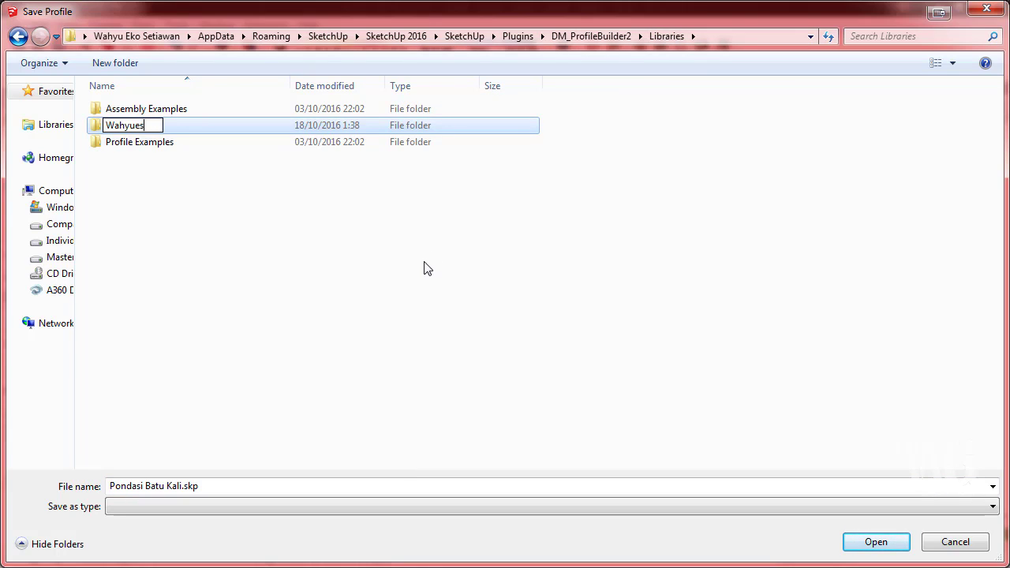
type(" GROUP Pr")
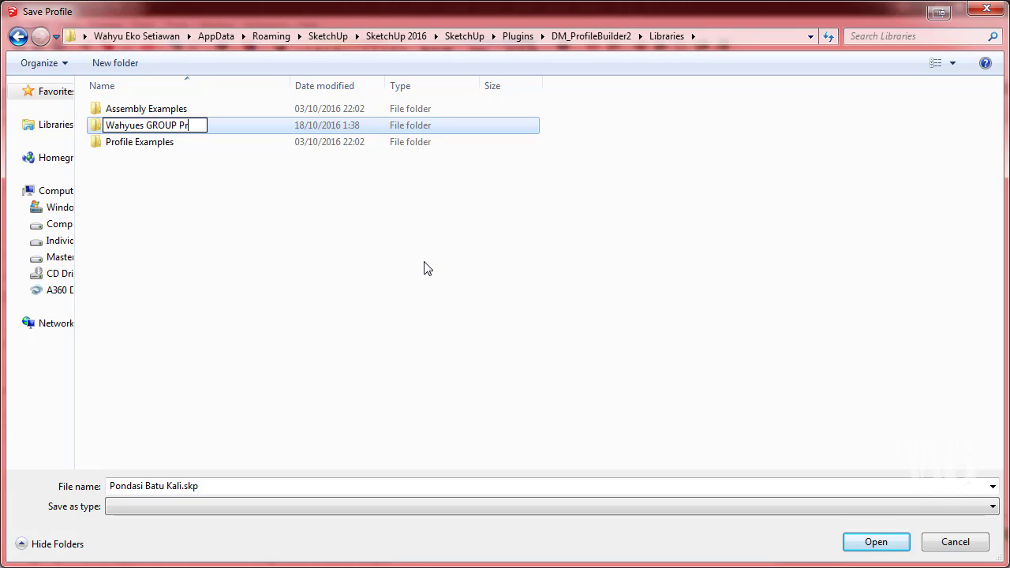
type("ofile")
key("Return")
- Try saving the profile into the new folder and dismiss the plugin-folder warning
double_click(189, 142)
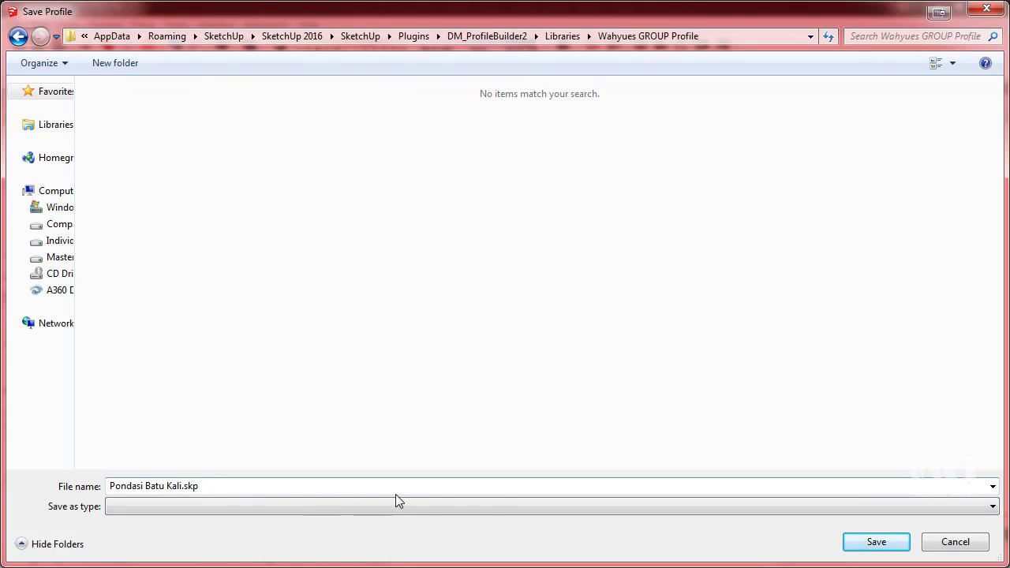
left_click(880, 543)
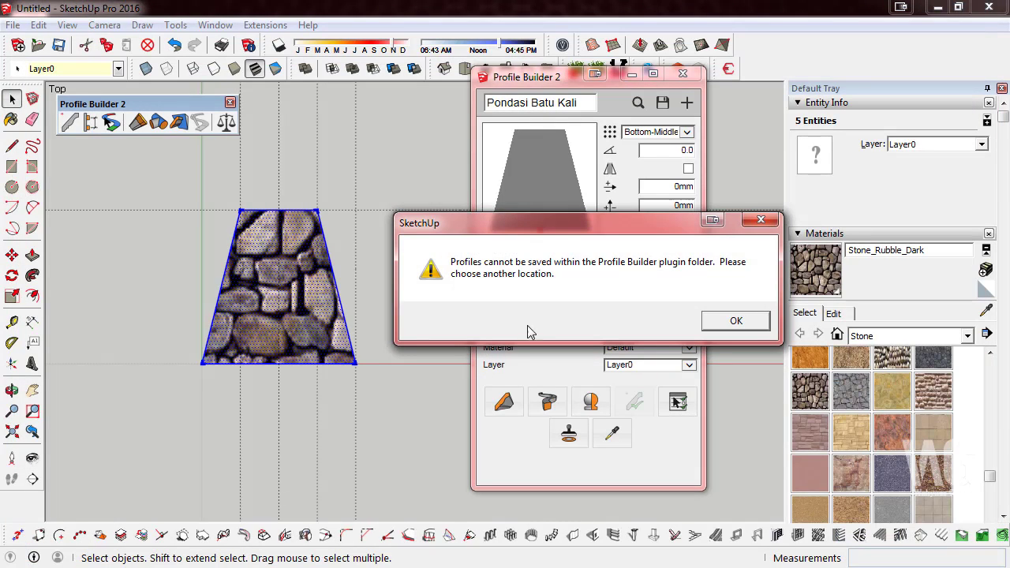
left_click(736, 321)
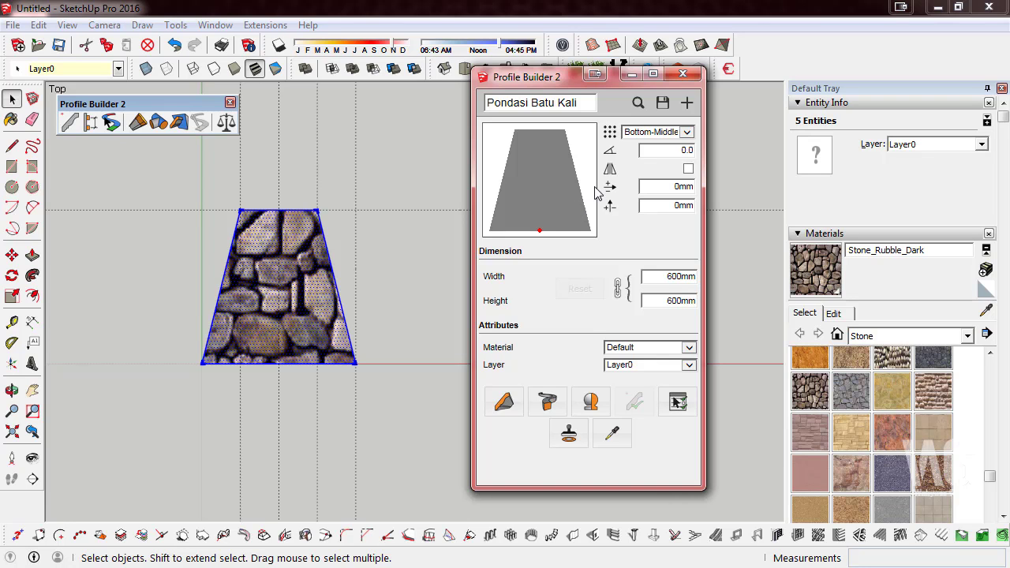
- Reopen the profile save dialog and browse the Wahyues GROUP Profile and Profile Examples folders
left_click(662, 102)
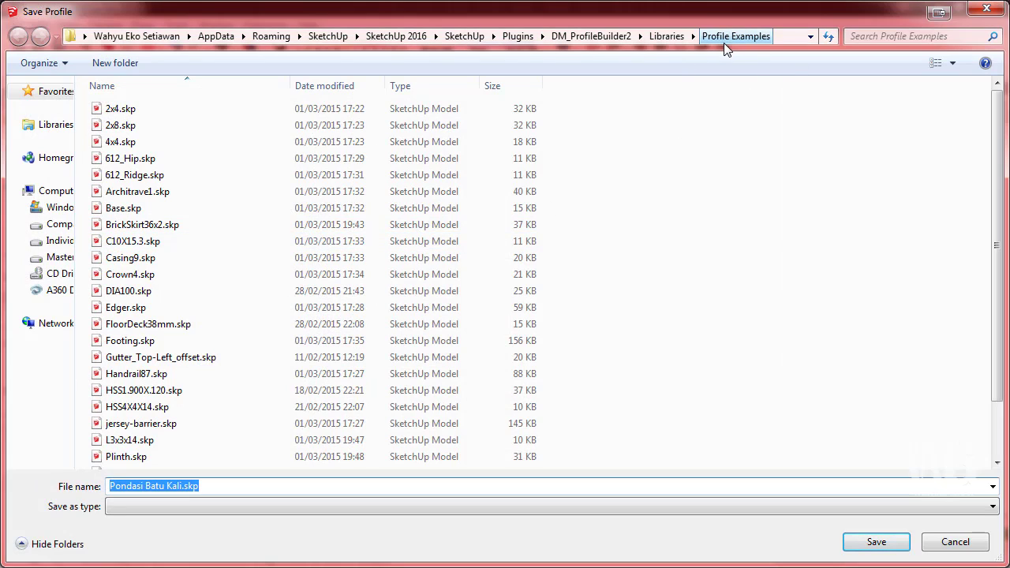
left_click(667, 37)
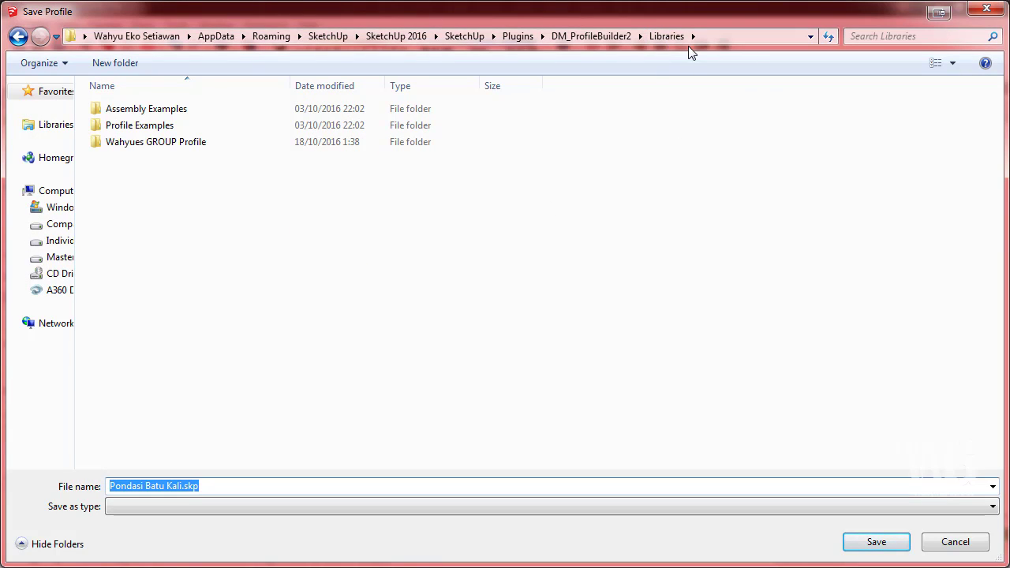
double_click(186, 144)
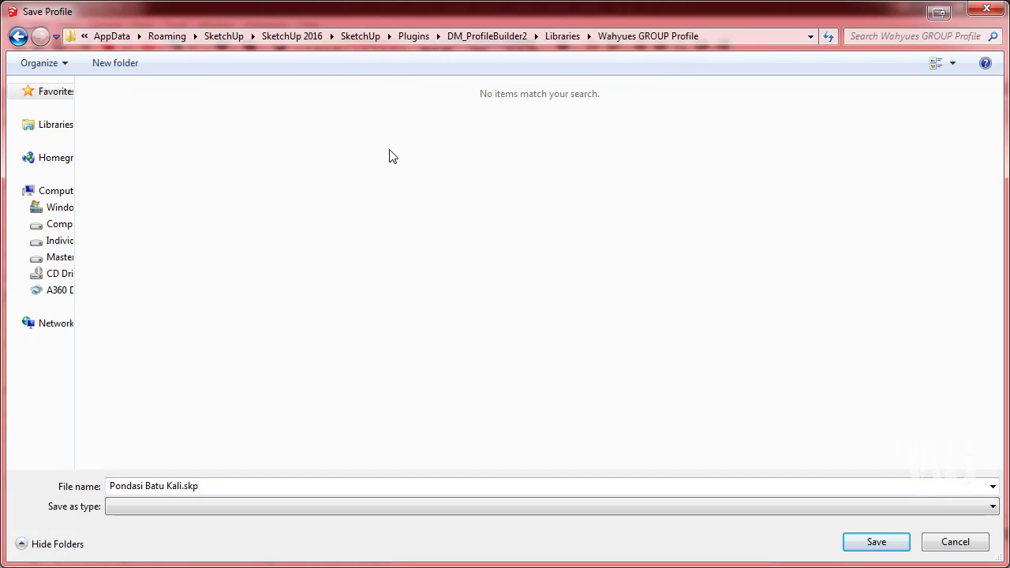
left_click(560, 37)
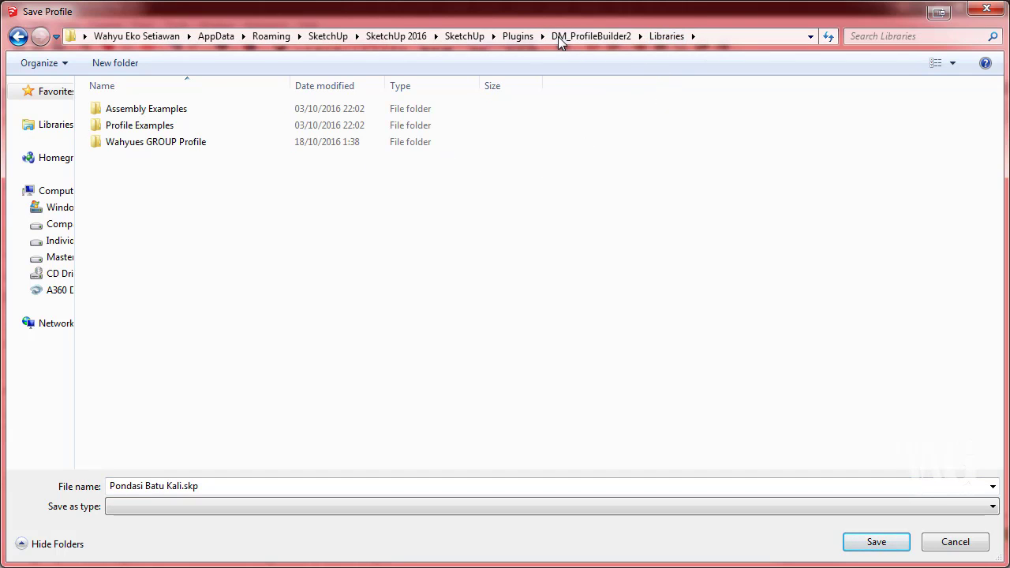
double_click(194, 125)
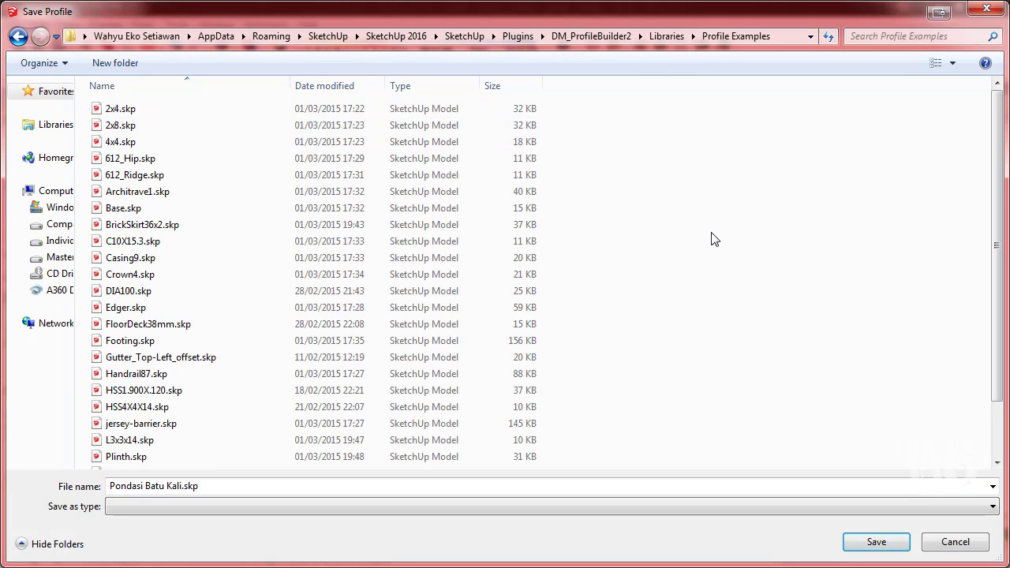
scroll(642, 350, "down", 2)
- Move the Wahyues GROUP Profile folder into the Profile Examples folder
right_click(632, 289)
mouse_move(669, 489)
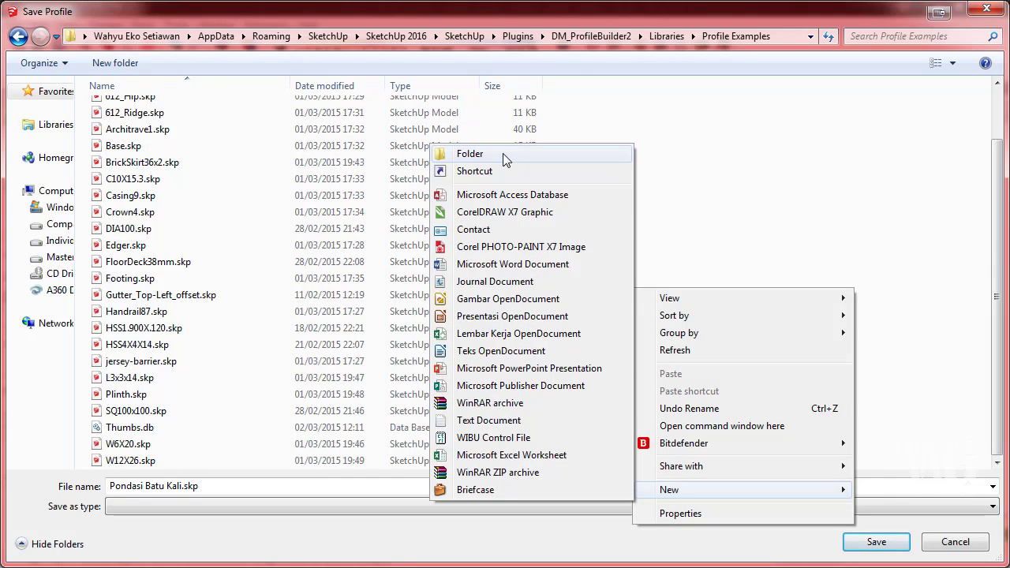
left_click(670, 69)
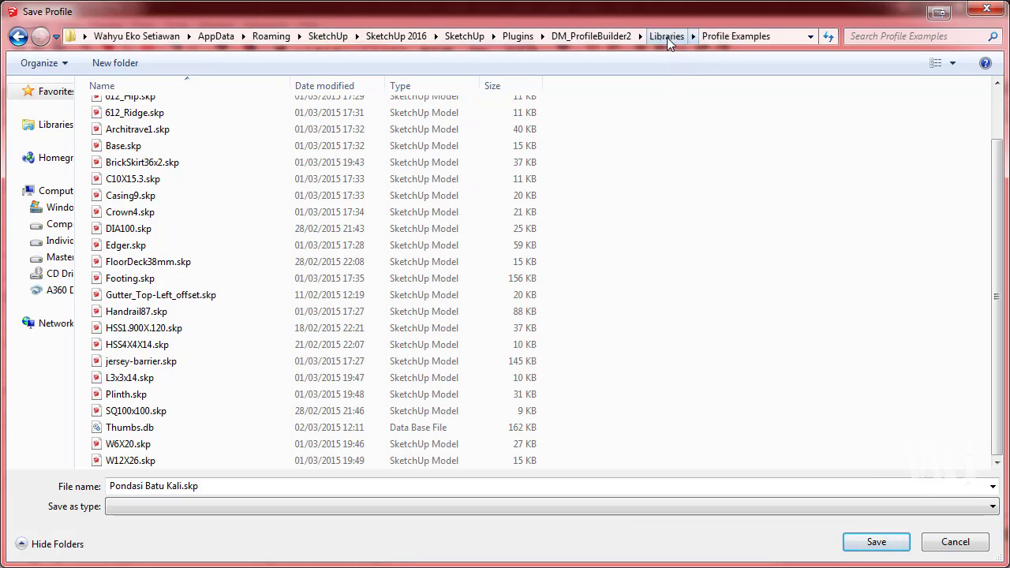
left_click(667, 39)
left_click(133, 140)
left_click_drag(133, 141, 178, 121)
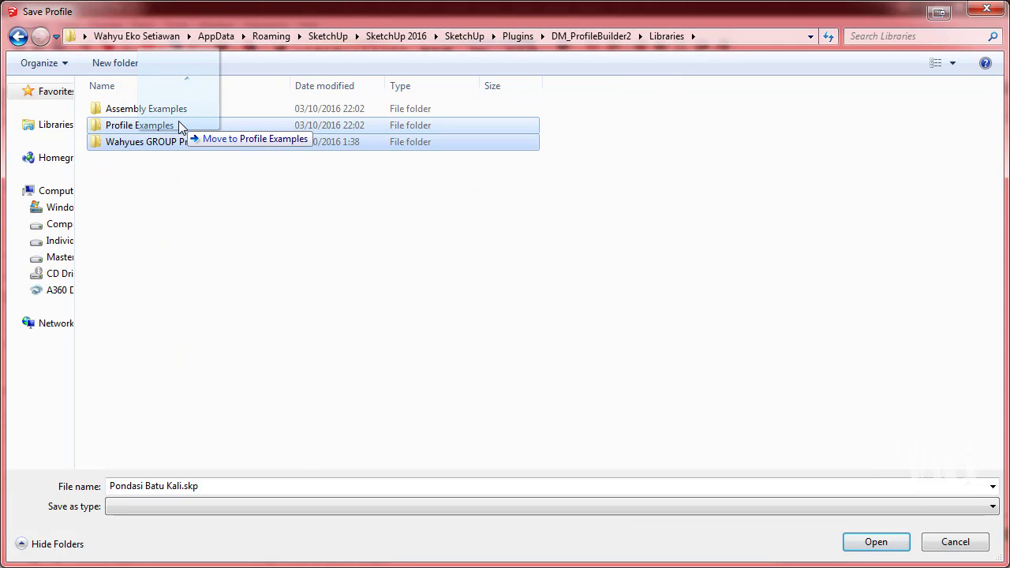
- Try saving the profile inside Profile Examples\Wahyues GROUP Profile and dismiss the plugin-folder refusal
double_click(166, 125)
double_click(203, 109)
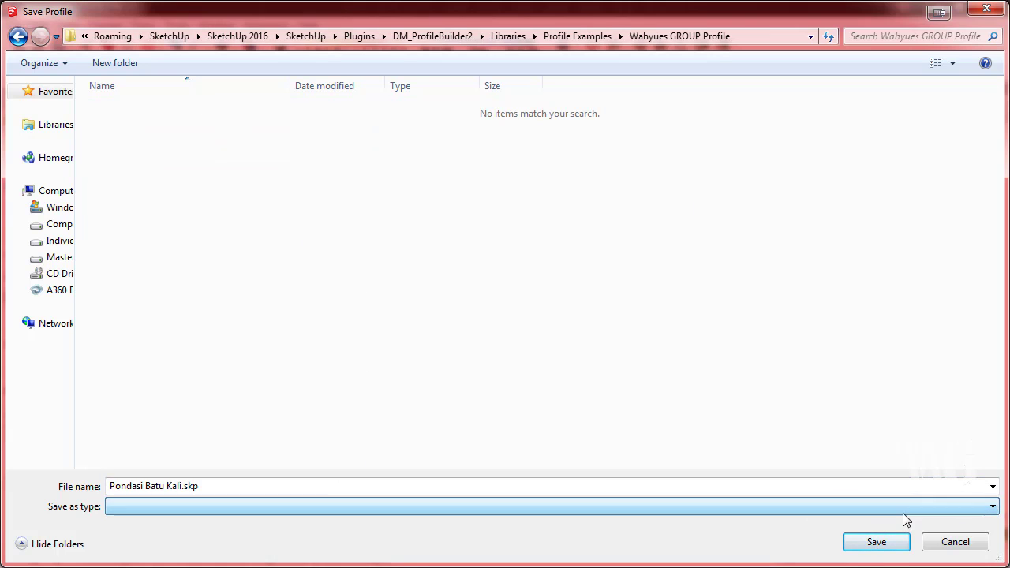
left_click(882, 544)
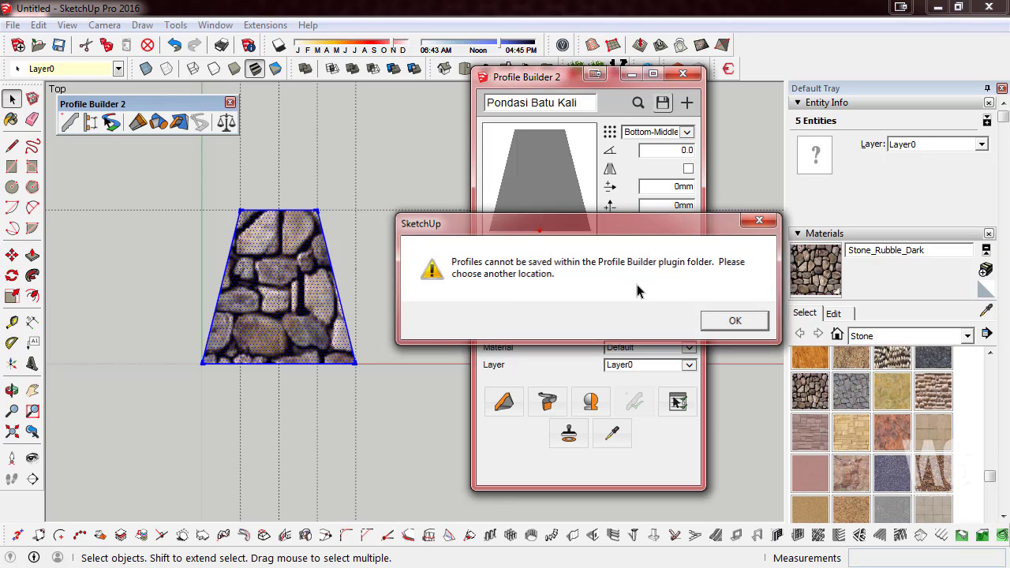
key("Return")
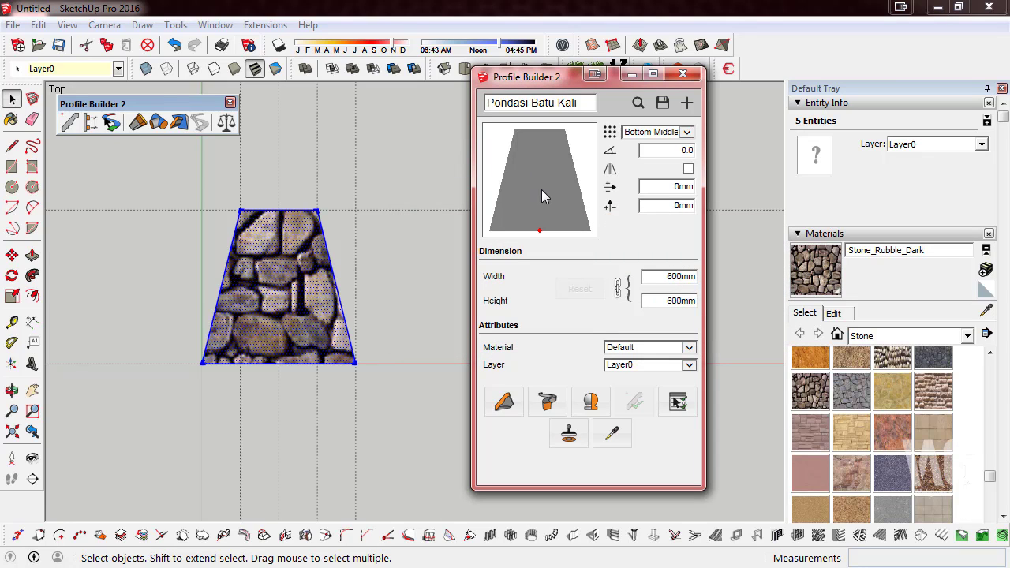
- Save the profile as Pondasi Batu Kali.skp in the Wahyues GROUP folder and acknowledge 'Profile Saved.'
left_click(663, 102)
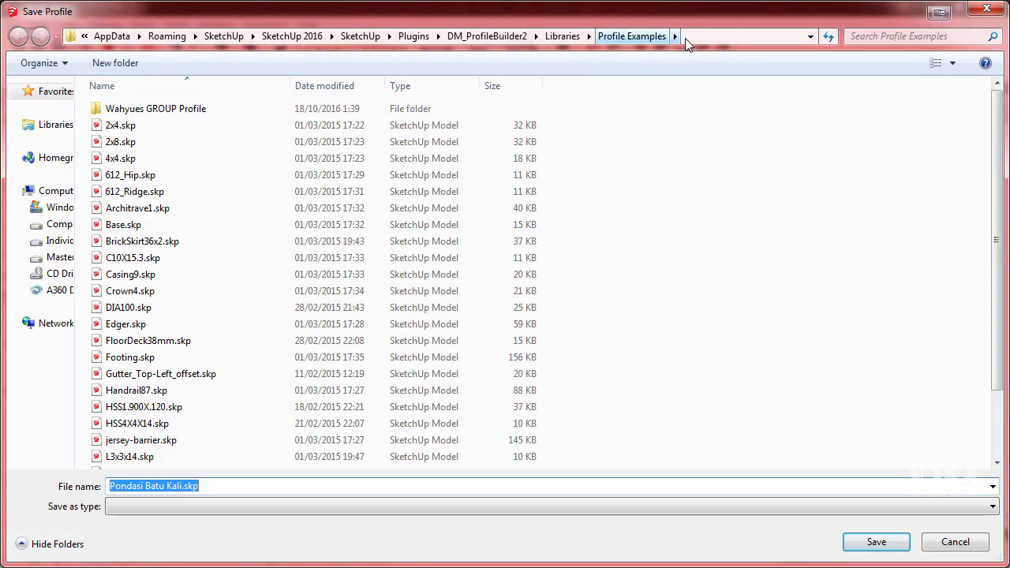
left_click(709, 40)
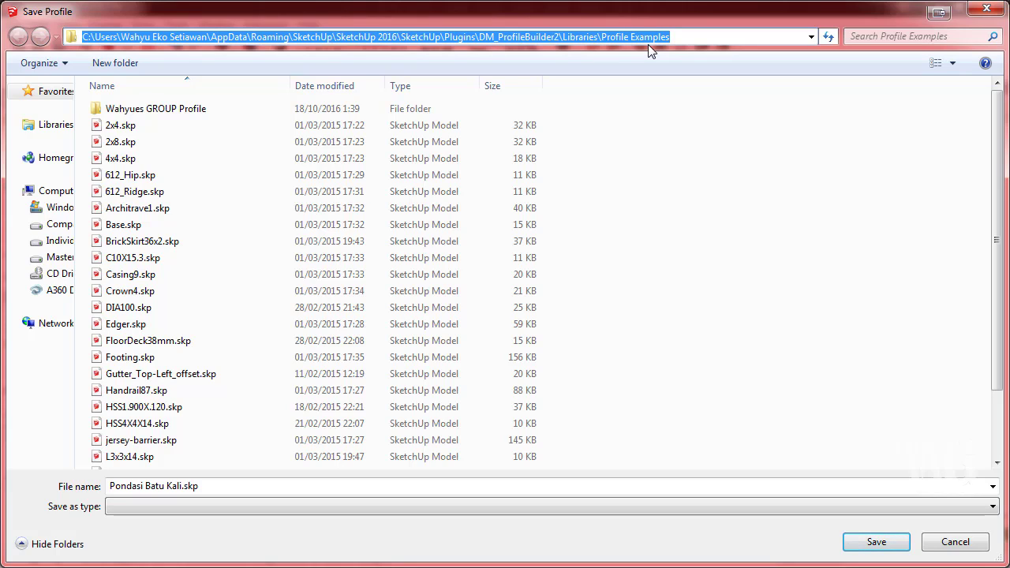
left_click(704, 162)
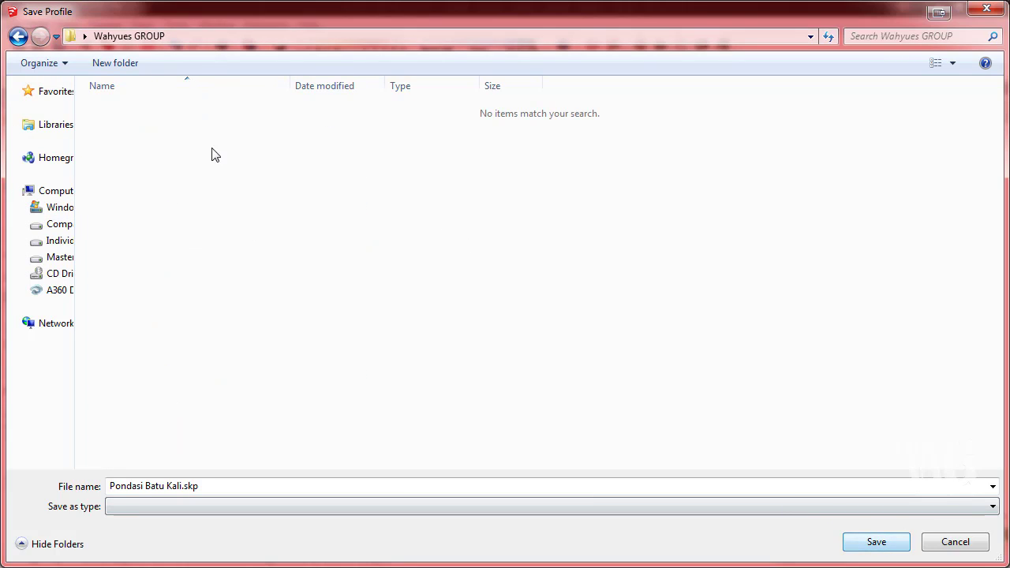
left_click(876, 541)
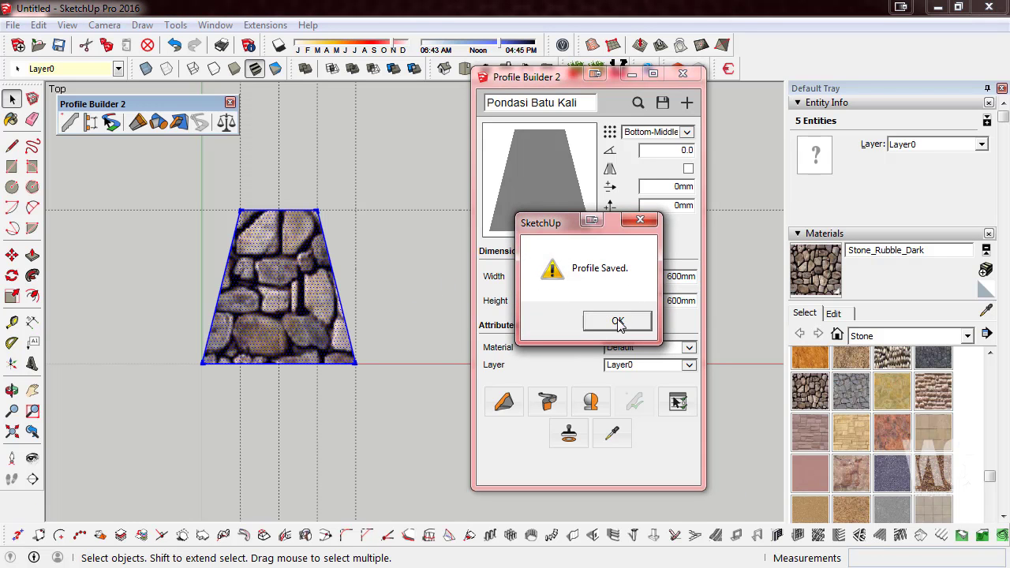
left_click(617, 323)
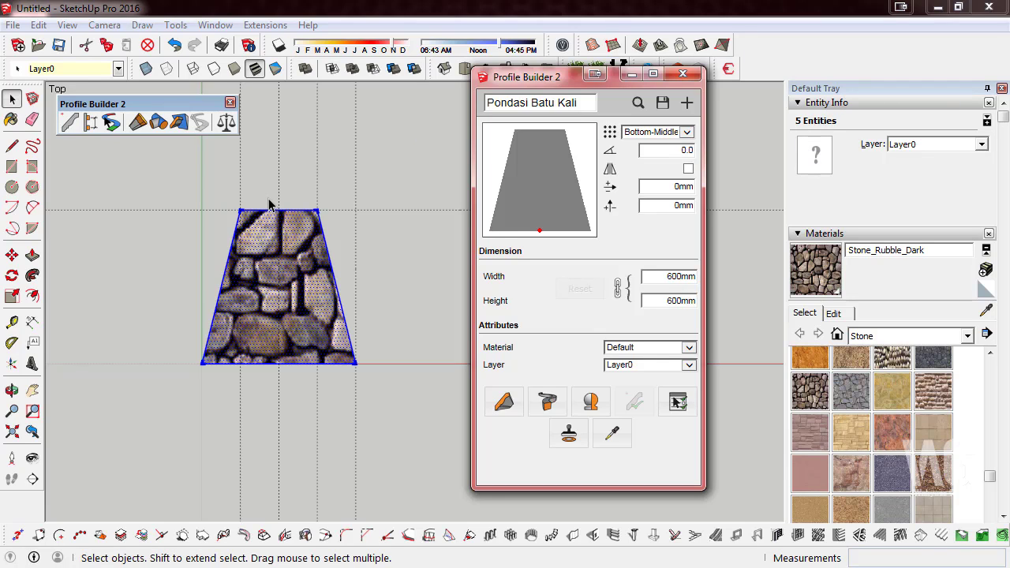
- Confirm the 13 KB Pondasi Batu Kali.skp is in the desktop Wahyues GROUP folder, then return to SketchUp
left_click(934, 9)
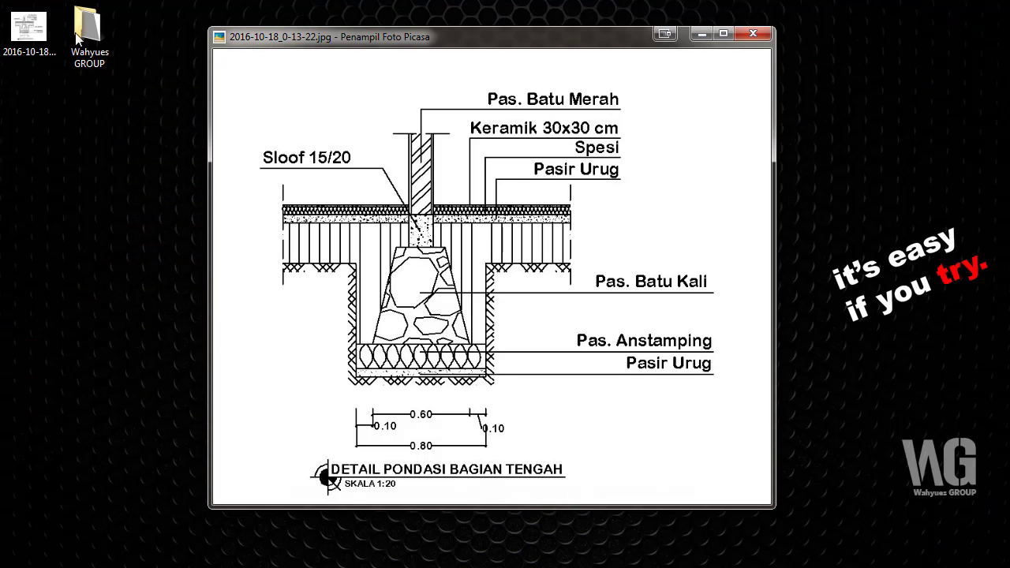
left_click(80, 36)
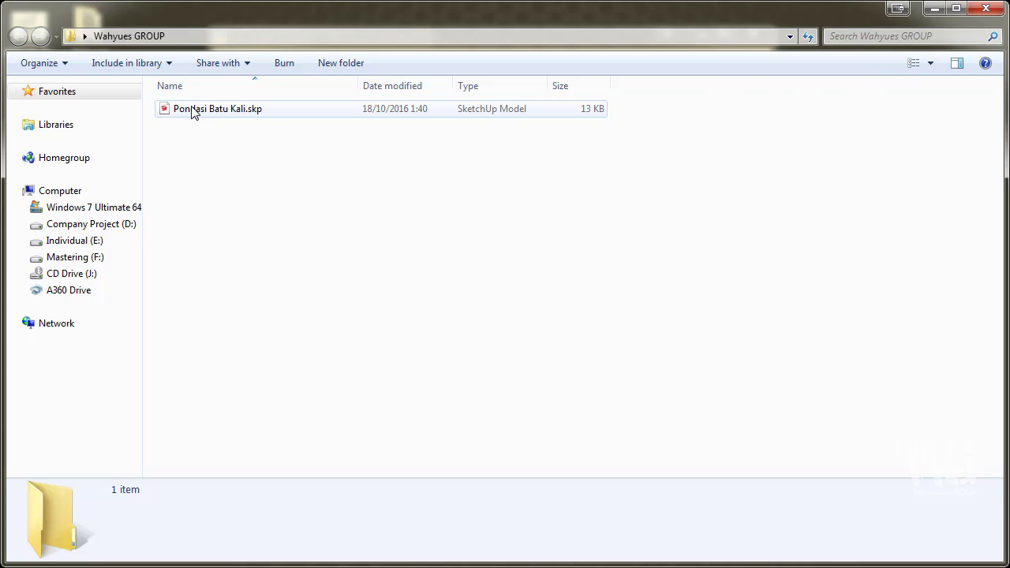
left_click(934, 8)
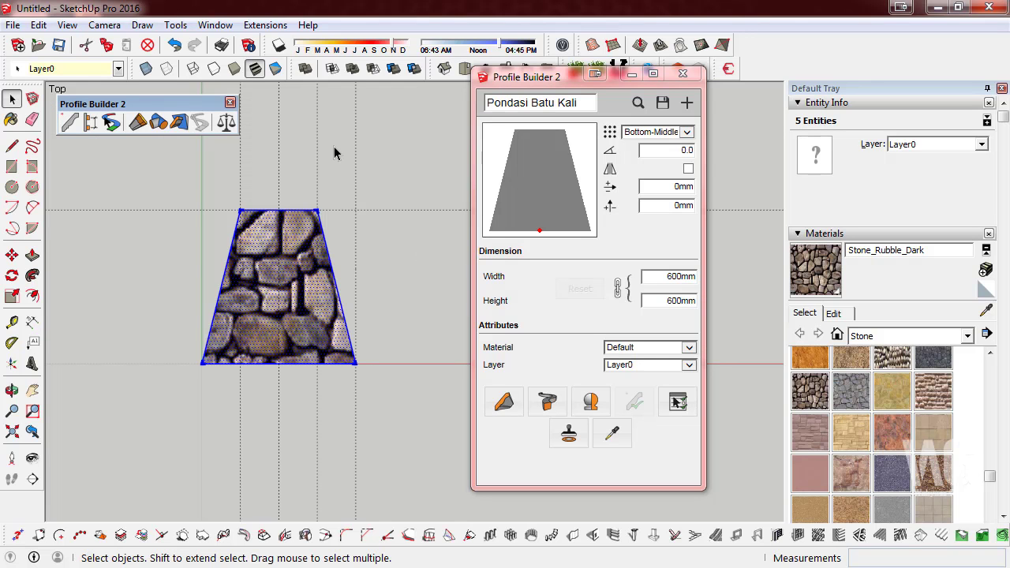
left_click(430, 175)
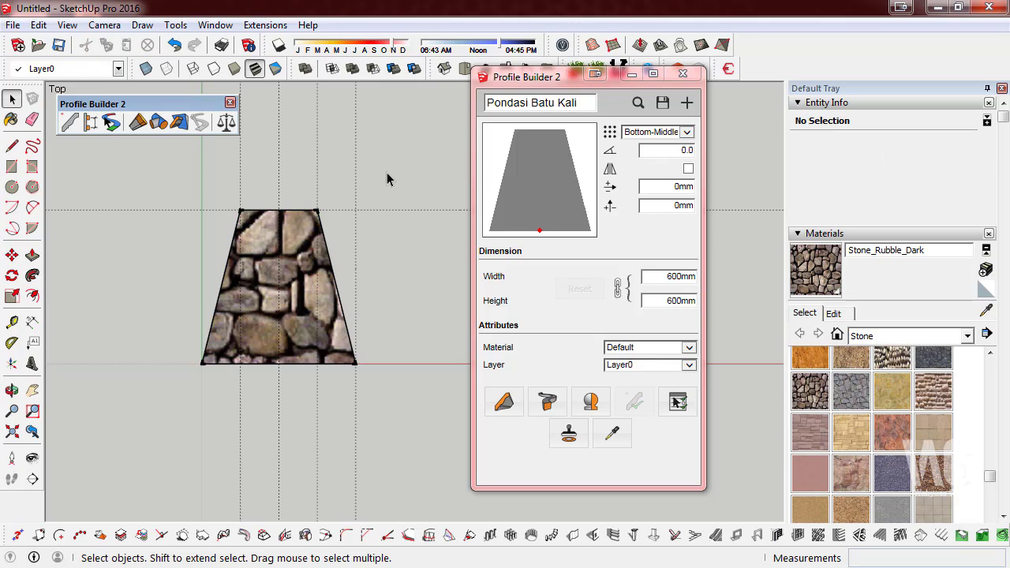
scroll(112, 227, "down", 1)
scroll(112, 228, "down", 1)
scroll(266, 234, "up", 1)
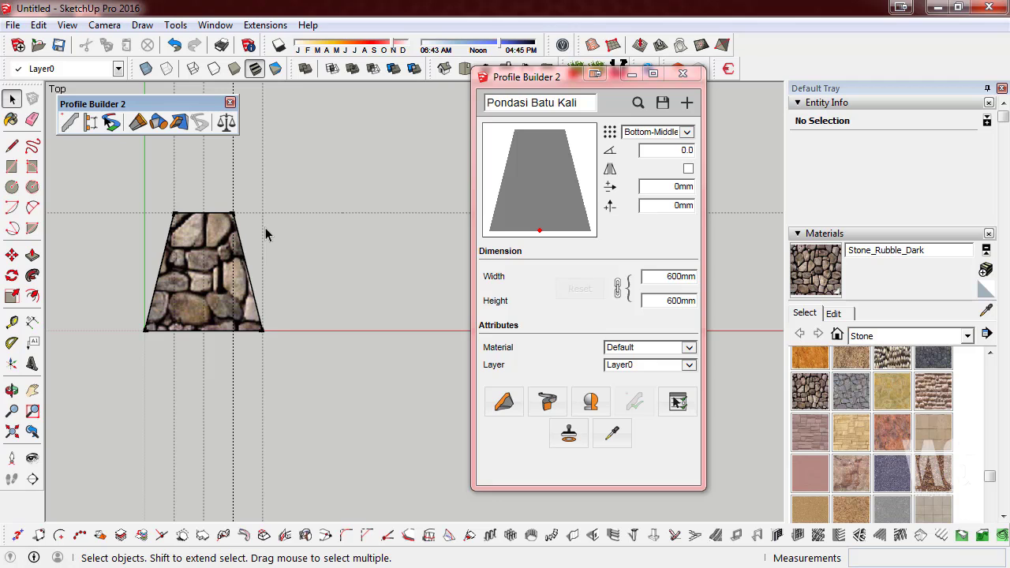
left_click(12, 25)
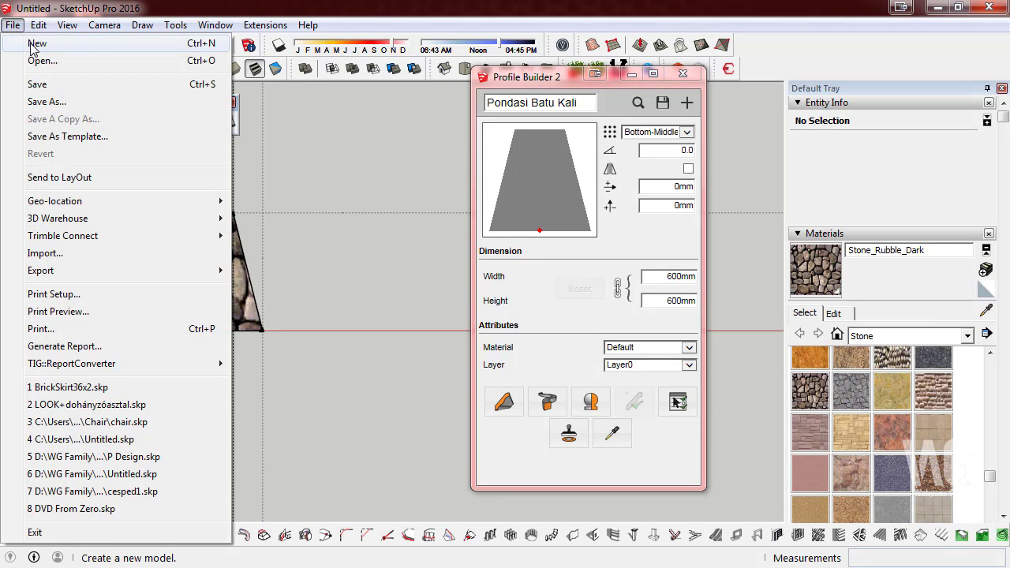
left_click(35, 43)
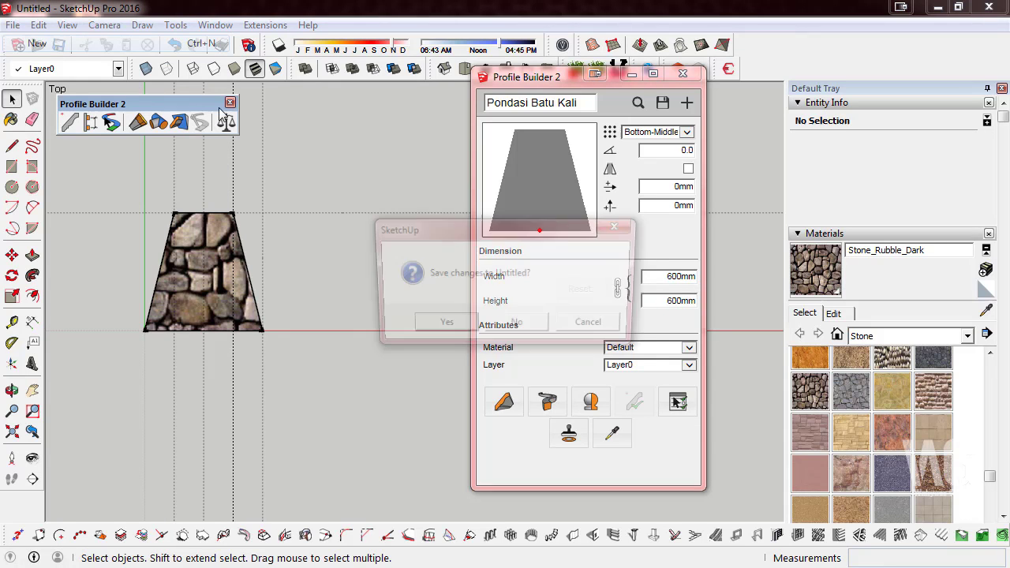
left_click(596, 327)
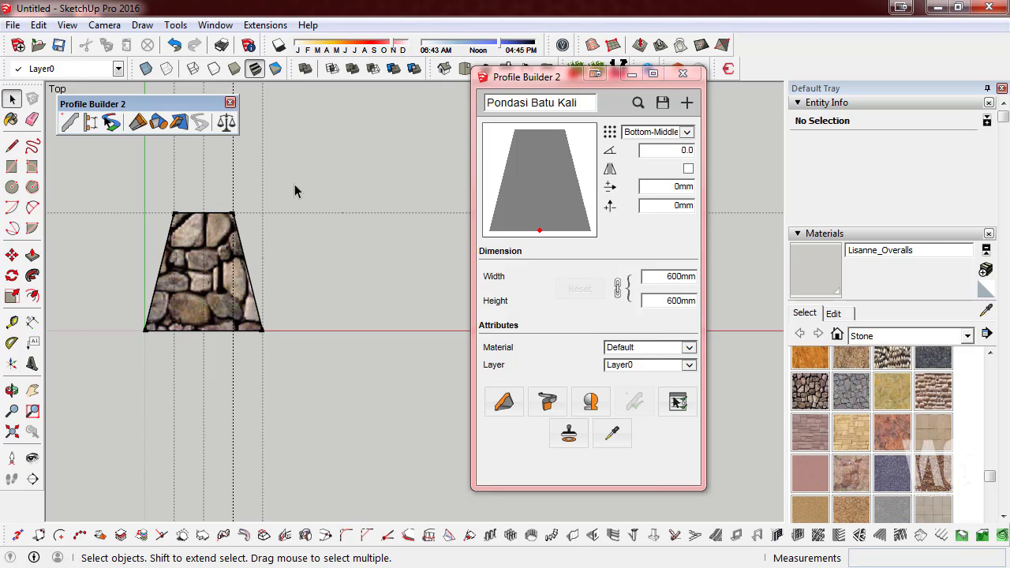
- Switch to Iso view with a perspective camera and zoom in on the profile
left_click(444, 69)
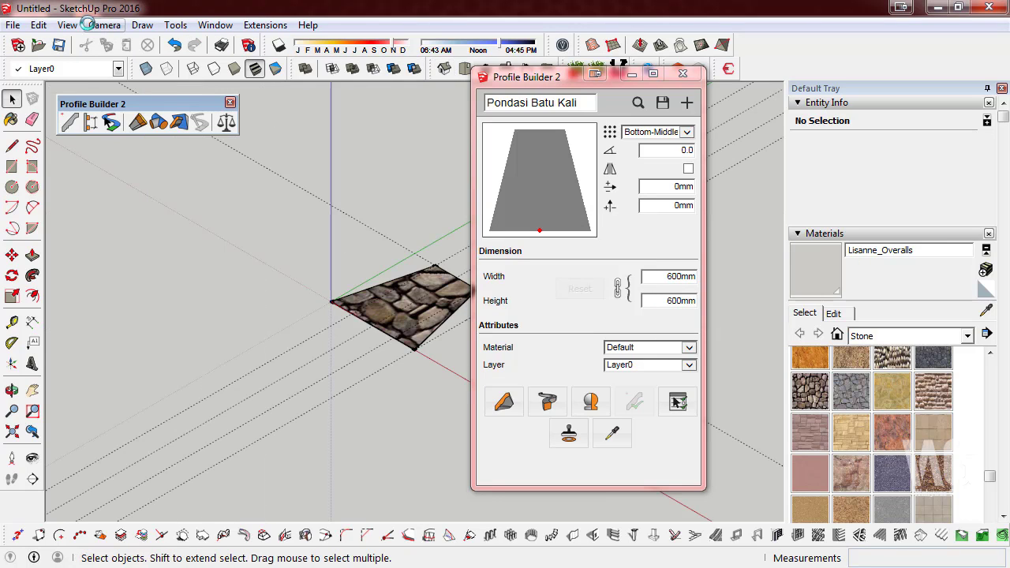
left_click(87, 23)
left_click(186, 117)
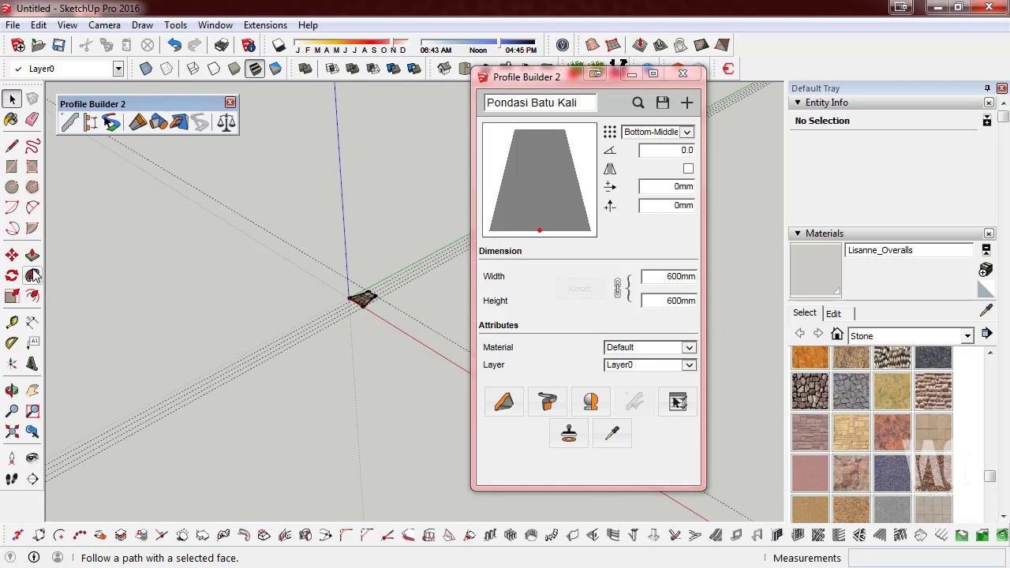
scroll(384, 309, "up", 2)
scroll(383, 309, "up", 1)
scroll(208, 343, "up", 2)
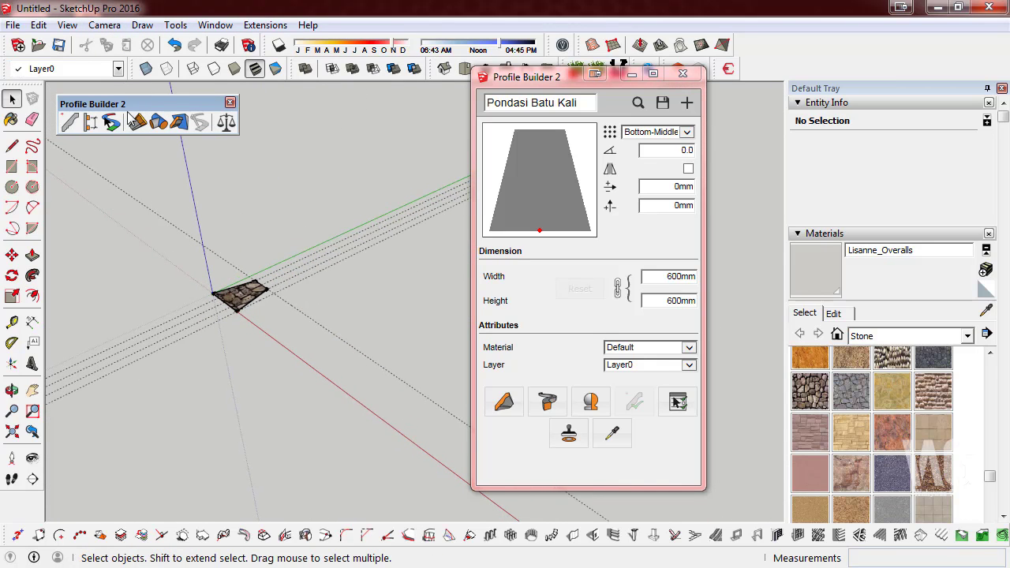
left_click(104, 24)
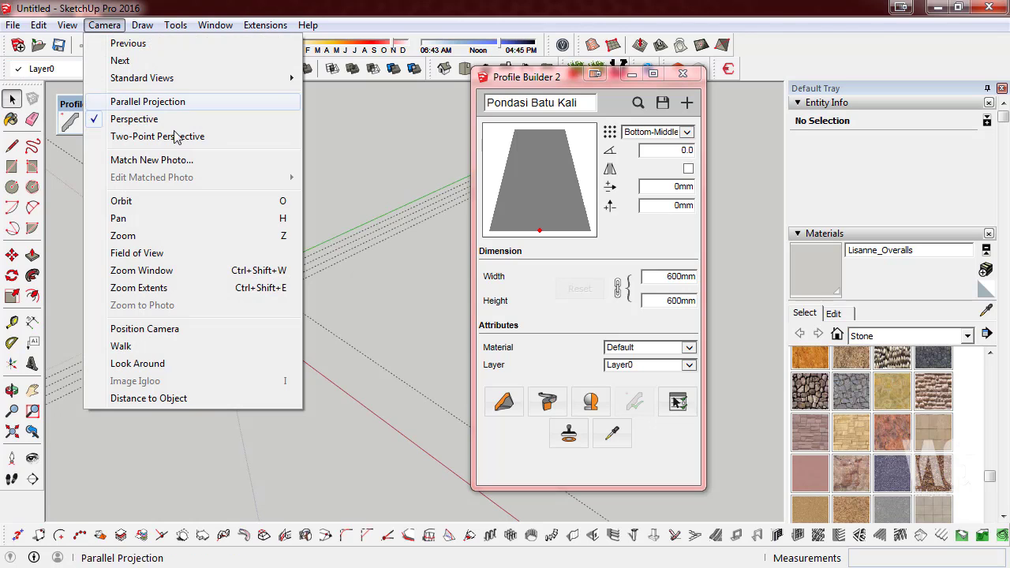
left_click(383, 305)
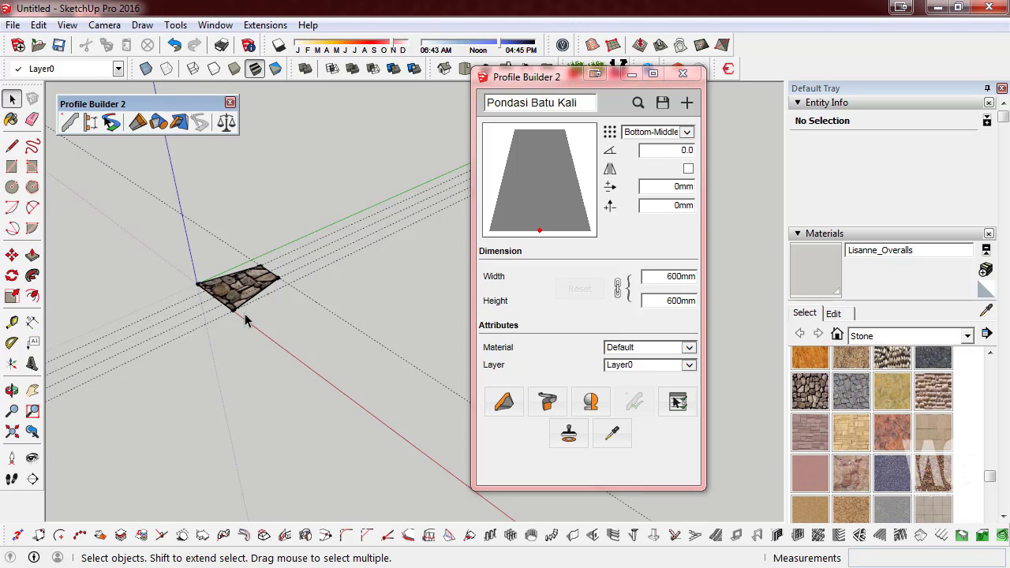
scroll(320, 350, "up", 1)
- Build a Pondasi Batu Kali member from the origin along the green axis
left_click(503, 402)
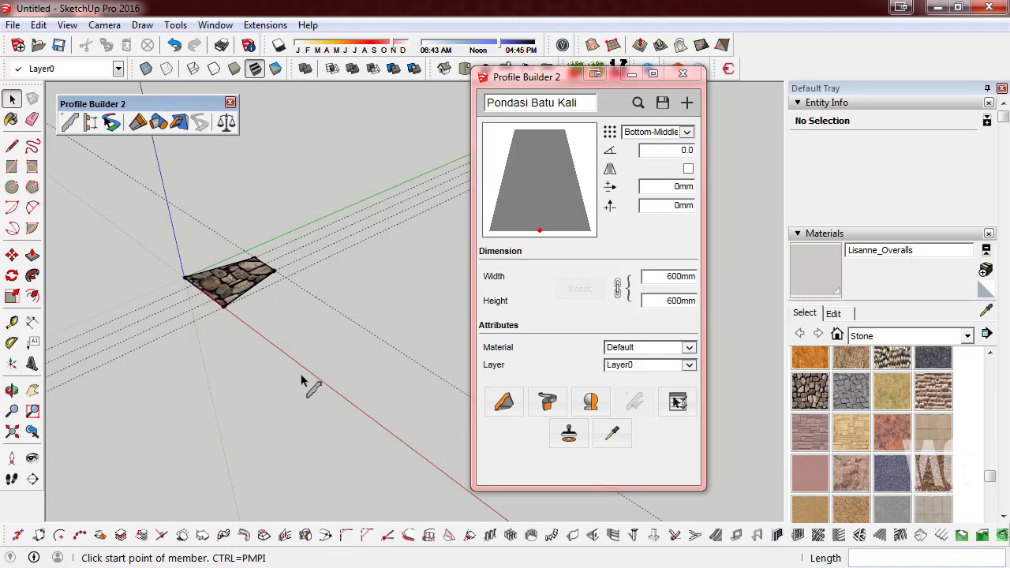
left_click(260, 335)
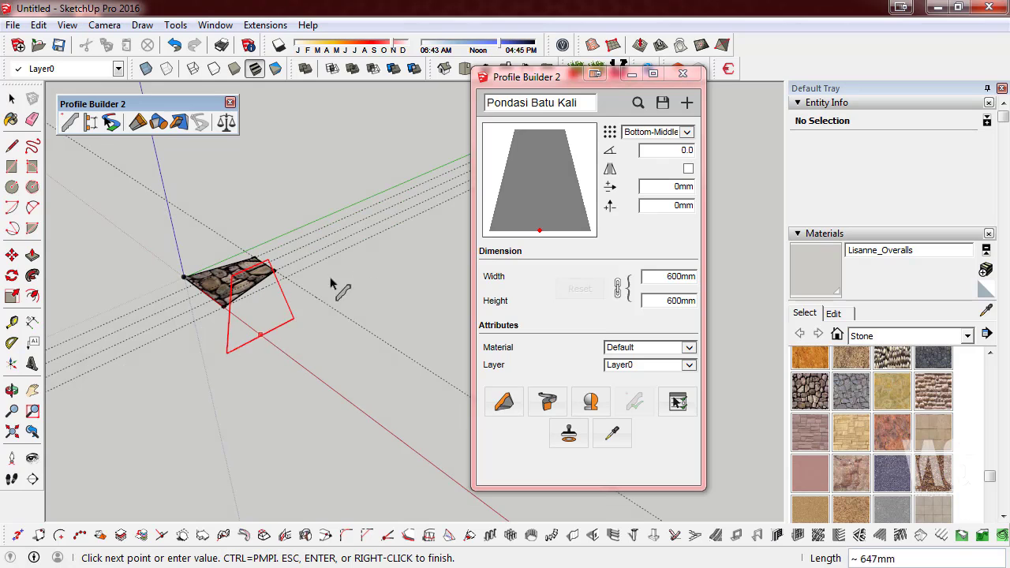
left_click(416, 264)
mouse_move(340, 307)
middle_mouse_down()
mouse_move(365, 316)
mouse_move(387, 360)
middle_mouse_up()
scroll(270, 368, "up", 2)
scroll(247, 360, "up", 2)
scroll(278, 364, "up", 2)
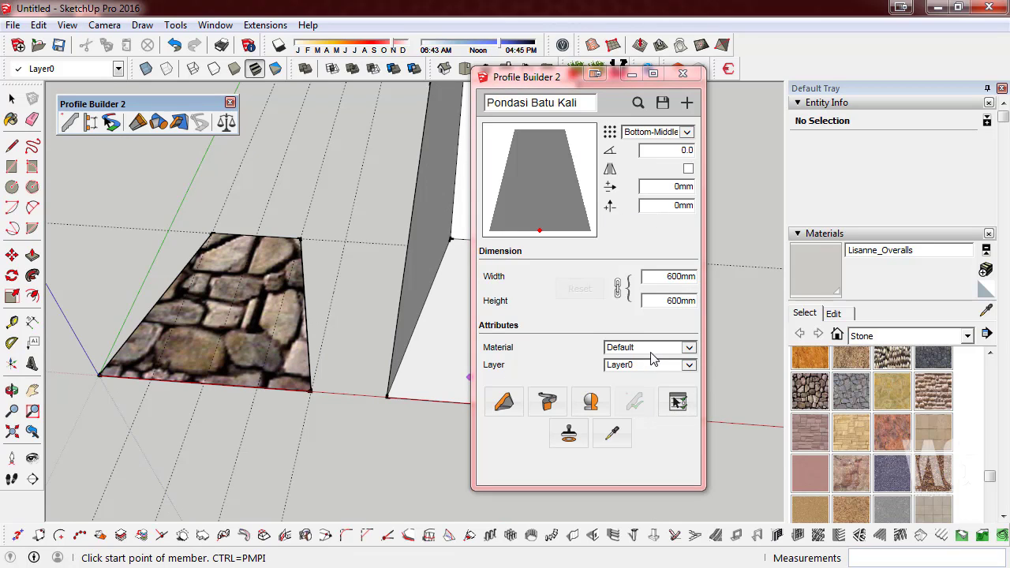
- Set the Pondasi Batu Kali profile material to Stone_Rubble_Dark
left_click(672, 356)
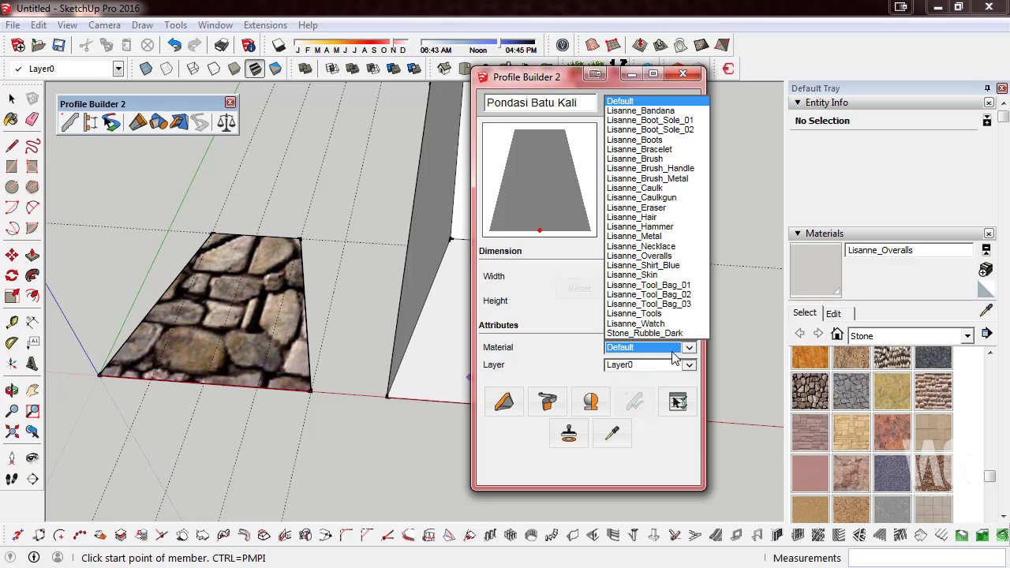
left_click(549, 178)
left_click(649, 348)
left_click(672, 336)
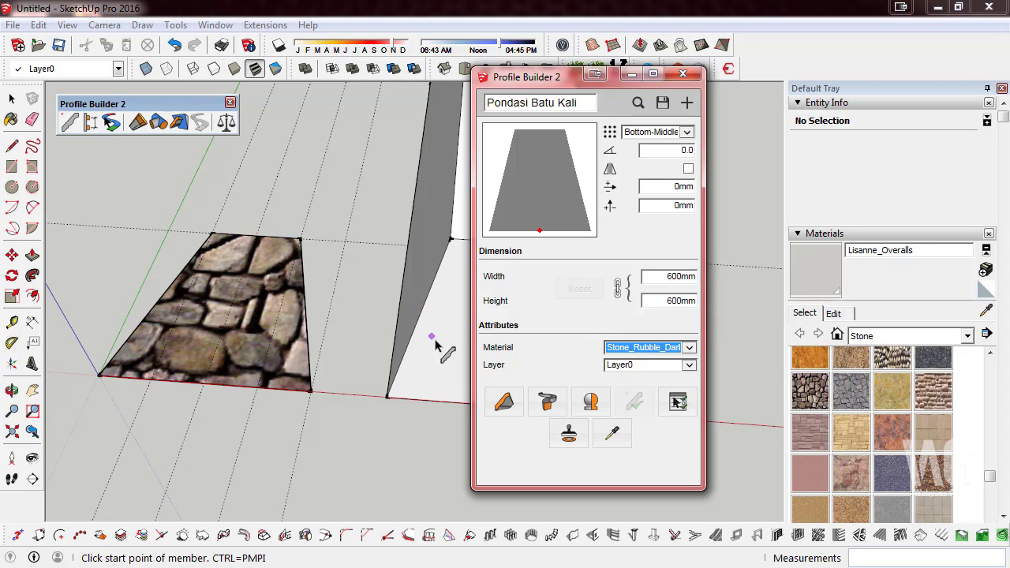
middle_click_drag(440, 343, 71, 177)
scroll(67, 174, "down", 2)
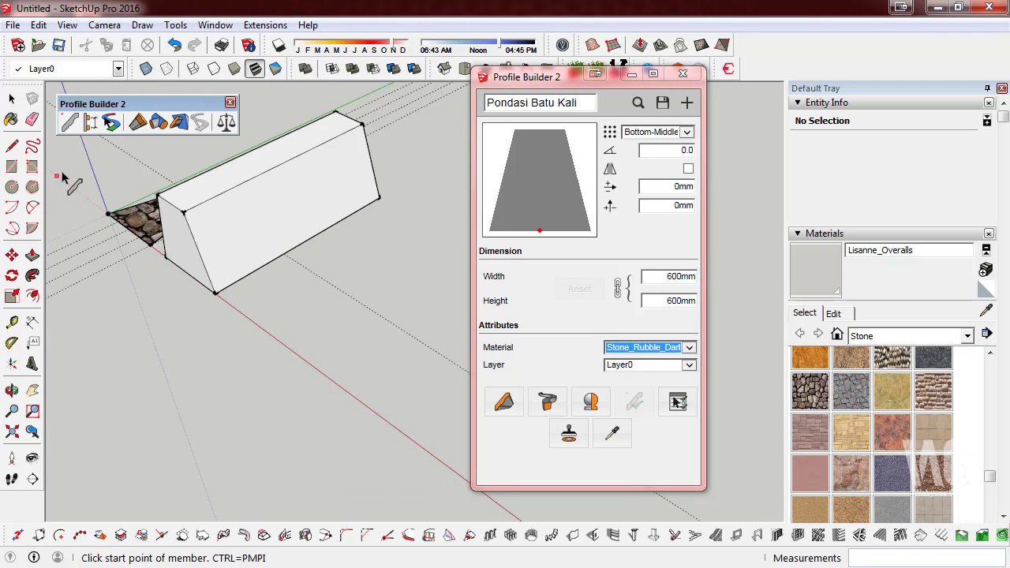
- Save the profile over the existing Pondasi Batu Kali file, confirming the replacement
left_click(663, 102)
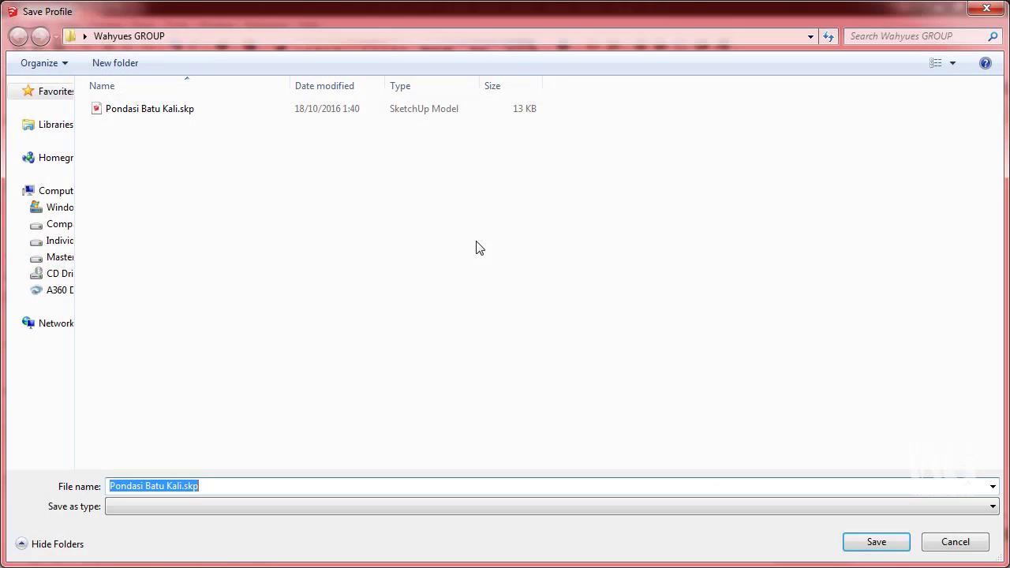
left_click(876, 544)
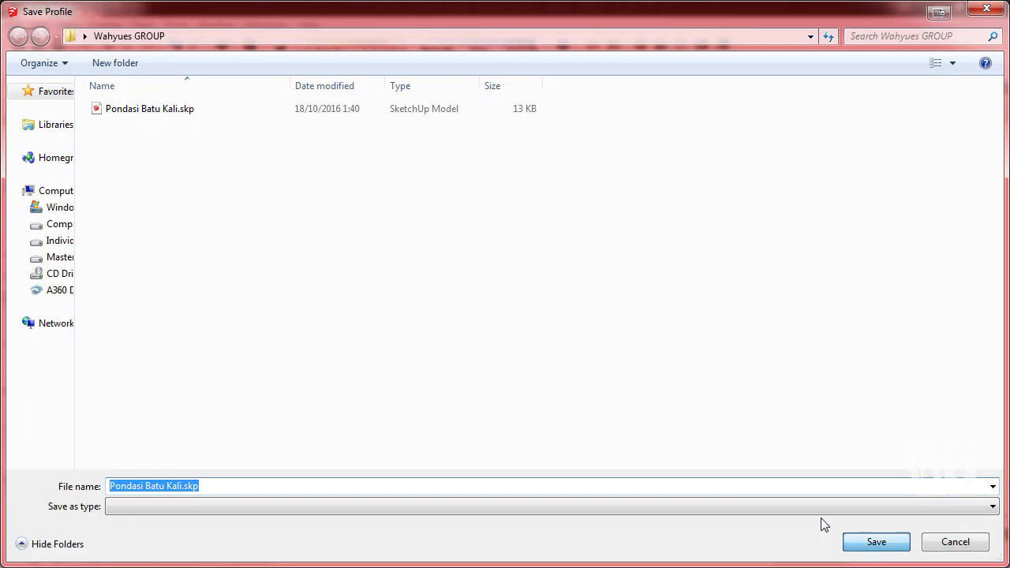
left_click(559, 302)
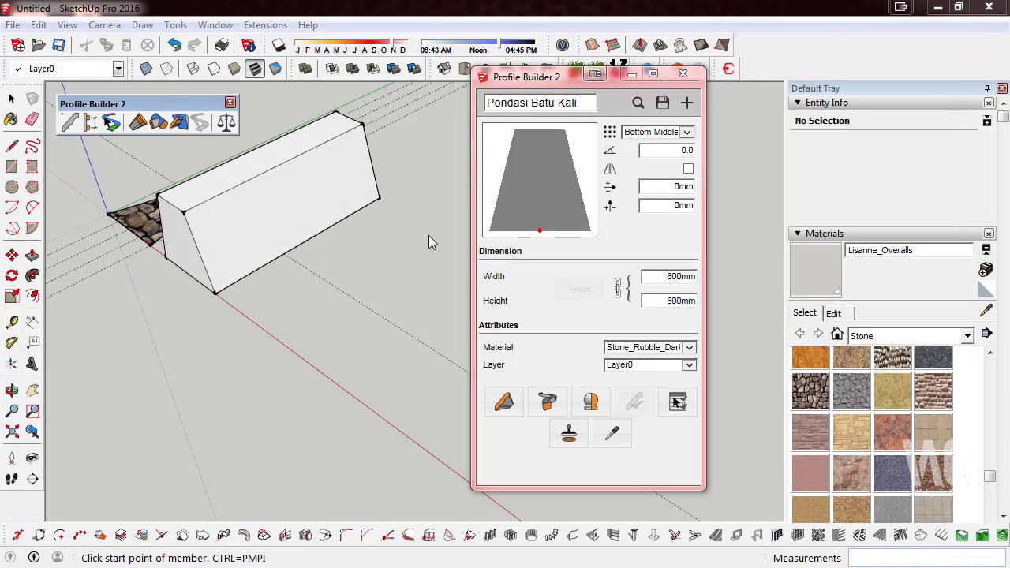
key("Return")
- Draw and finish a test stone-textured member with Build Member
left_click(269, 335)
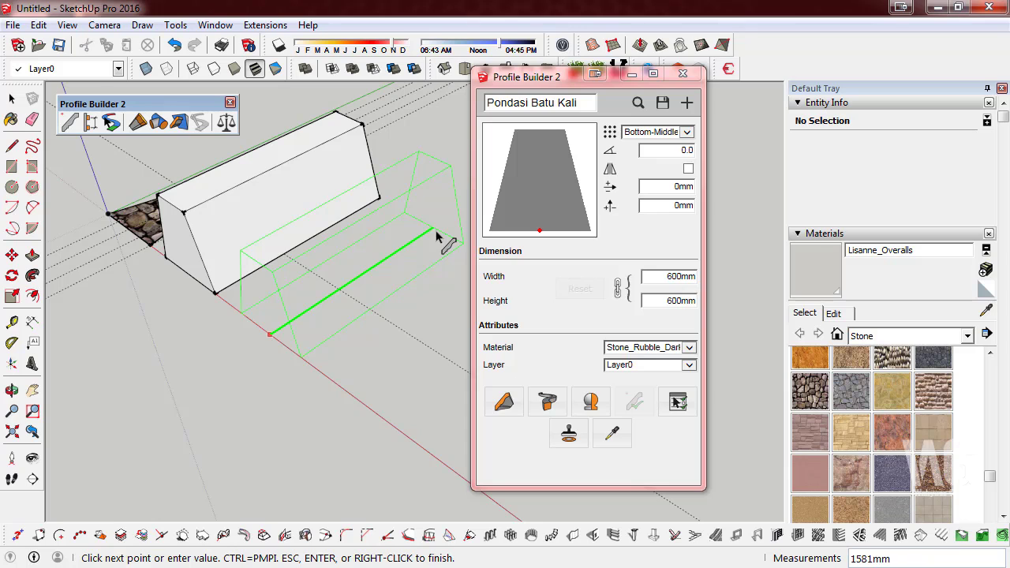
left_click(434, 233)
right_click(427, 235)
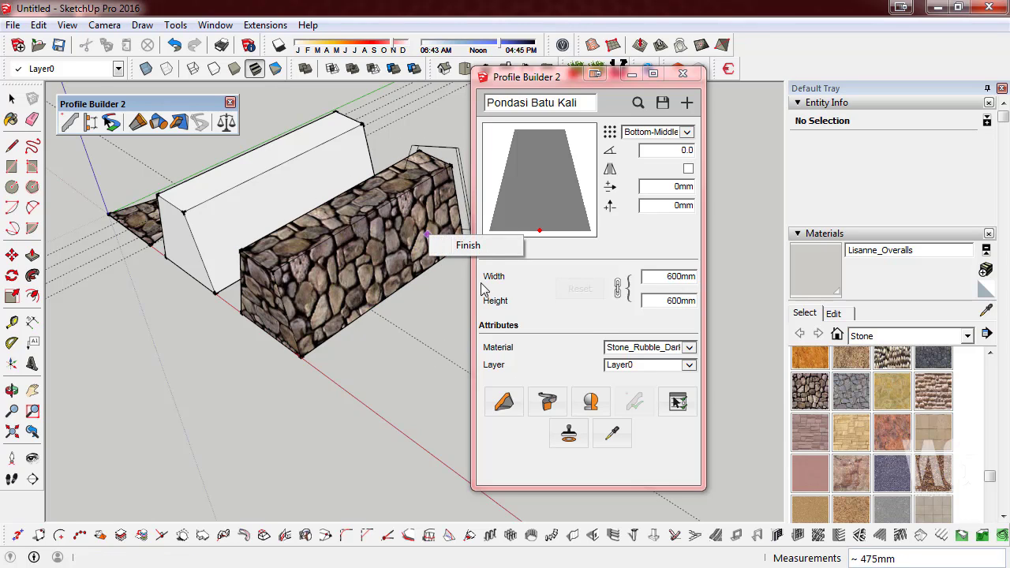
left_click(495, 246)
- Delete the test stone wall and start a new model without saving the old one
left_click(12, 99)
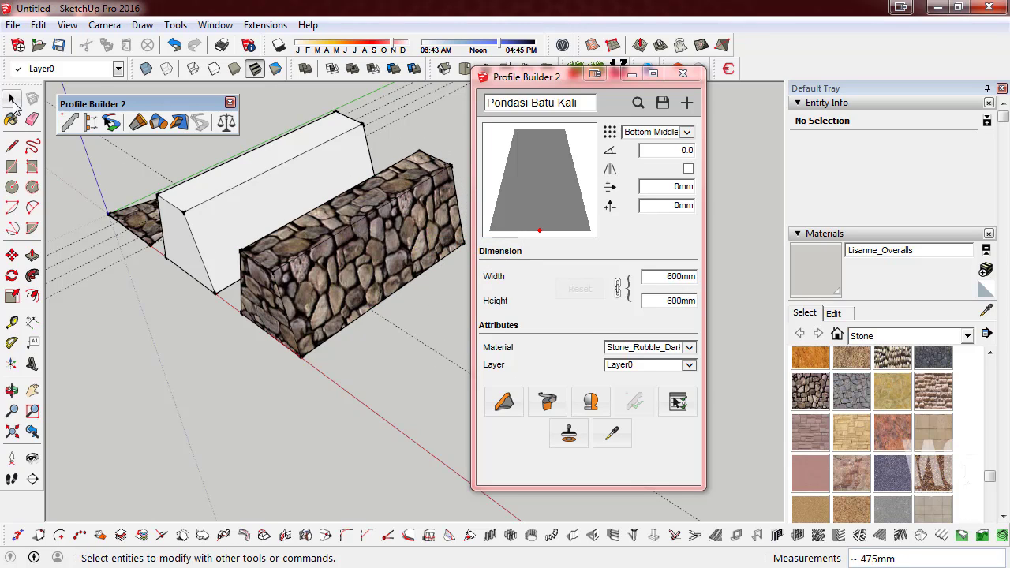
left_click(300, 236)
key("Delete")
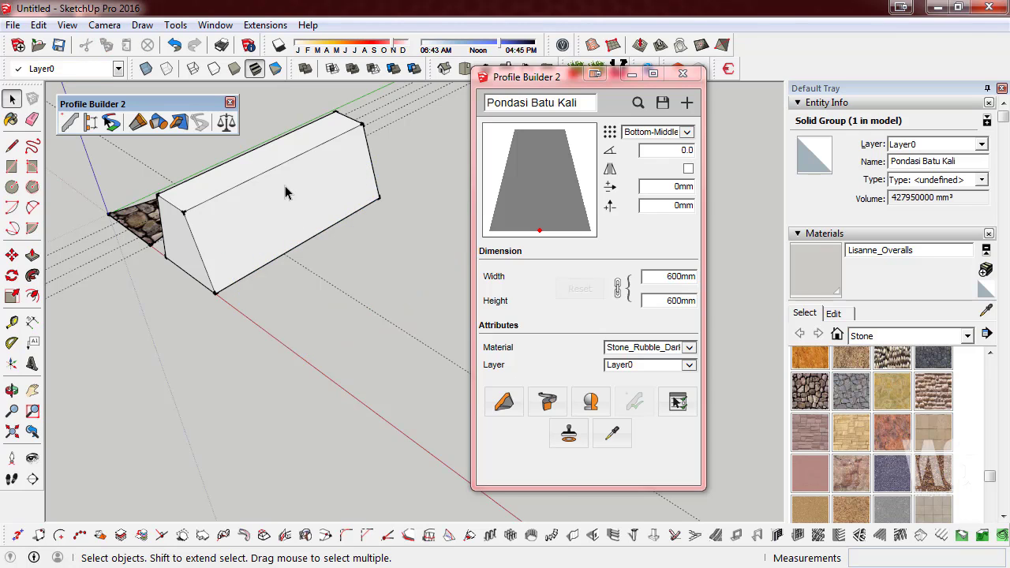
mouse_move(286, 192)
middle_mouse_down()
mouse_move(345, 275)
mouse_move(119, 340)
middle_mouse_up()
left_click(117, 330)
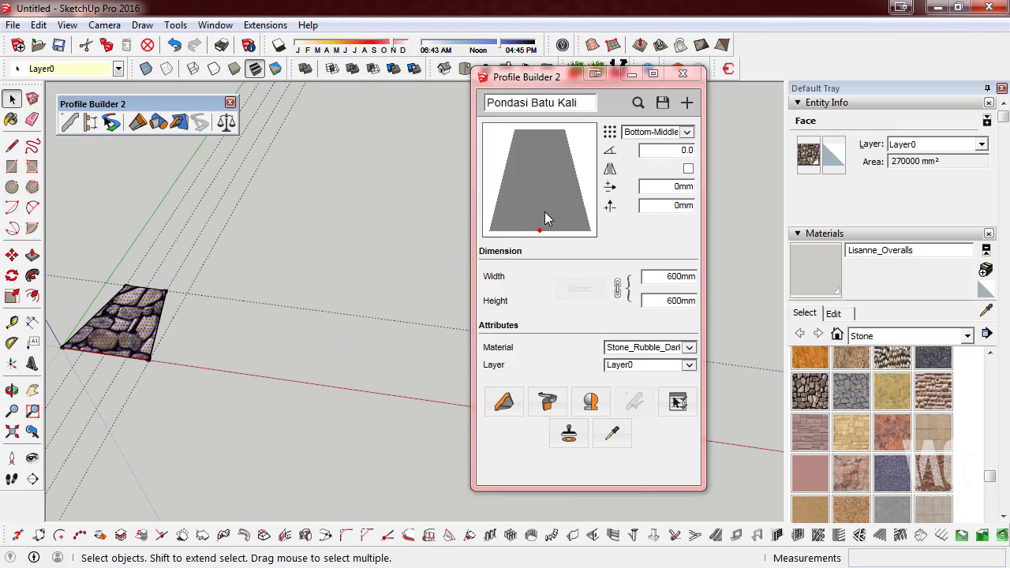
left_click(356, 254)
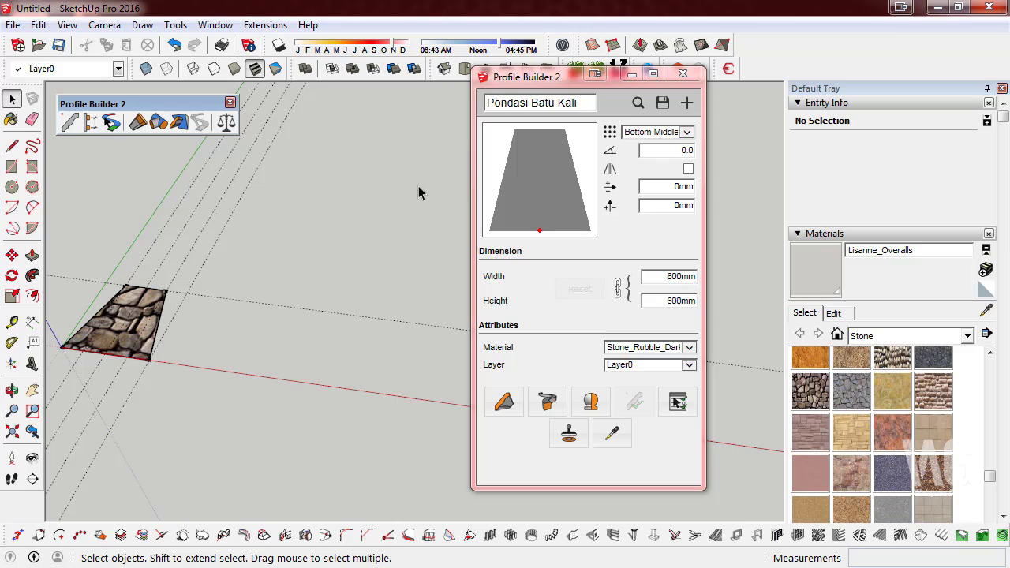
left_click(20, 49)
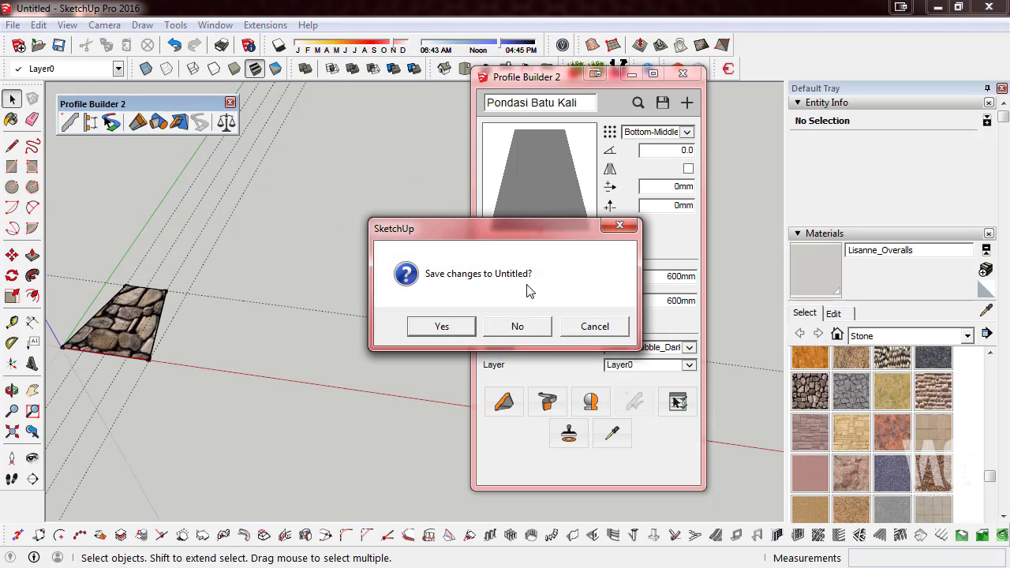
left_click(524, 325)
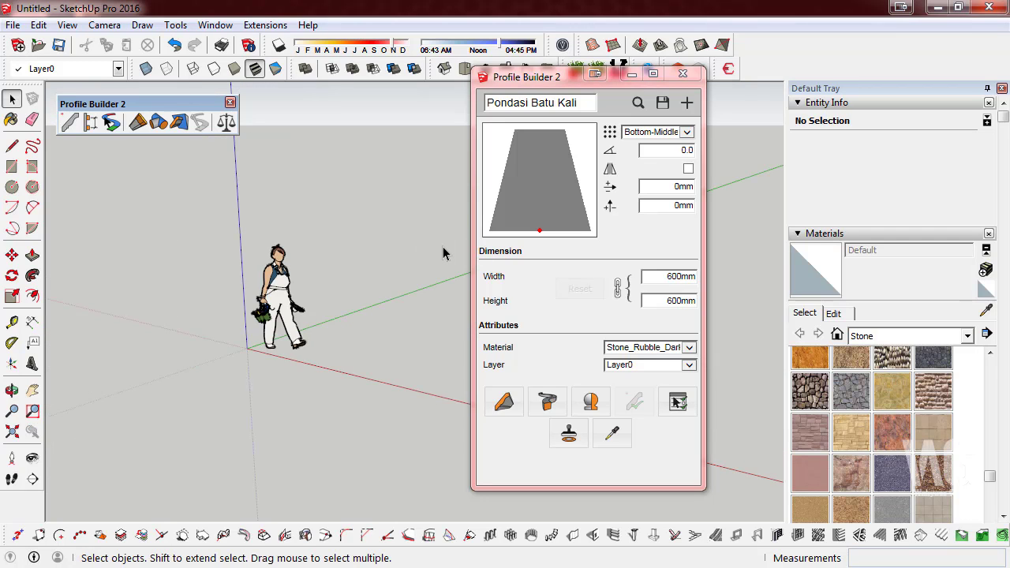
left_click(937, 7)
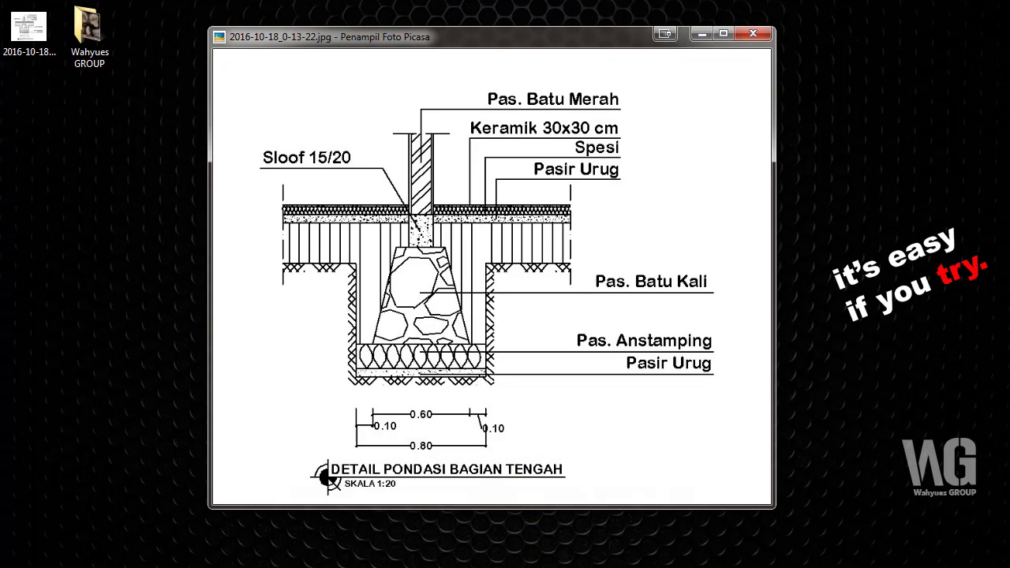
left_click(9, 532)
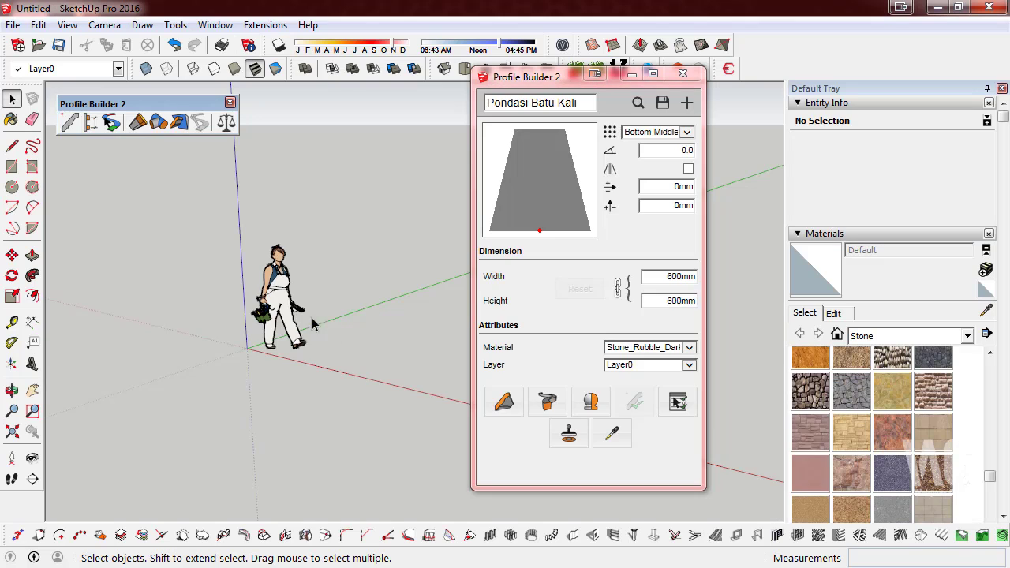
- Switch the camera to parallel projection and Top view
left_click(67, 25)
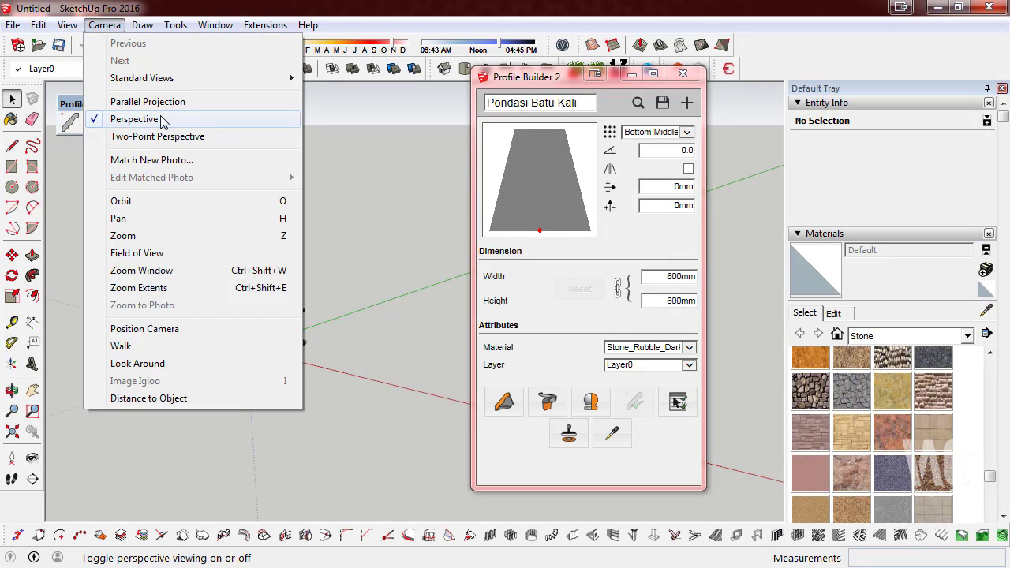
left_click(161, 101)
left_click(467, 68)
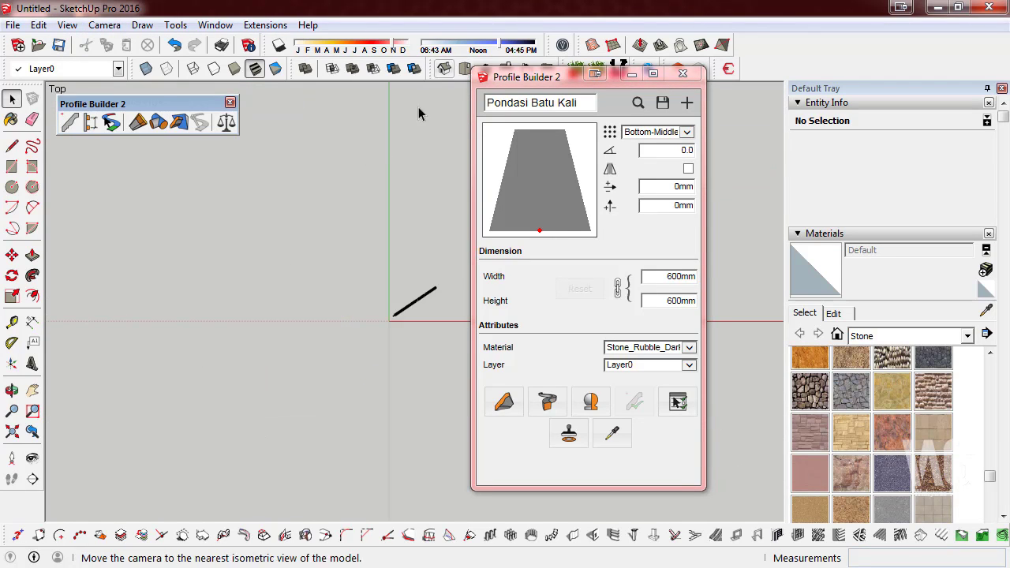
left_click(416, 302)
left_click(235, 319)
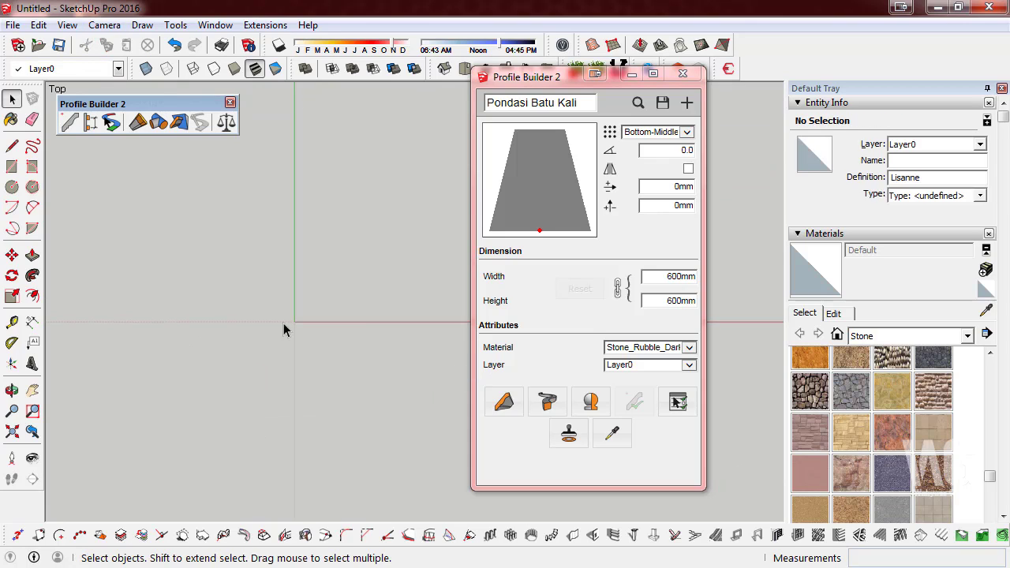
- Draw a 150 by 200 mm rectangle with its first corner at the origin
left_click(12, 167)
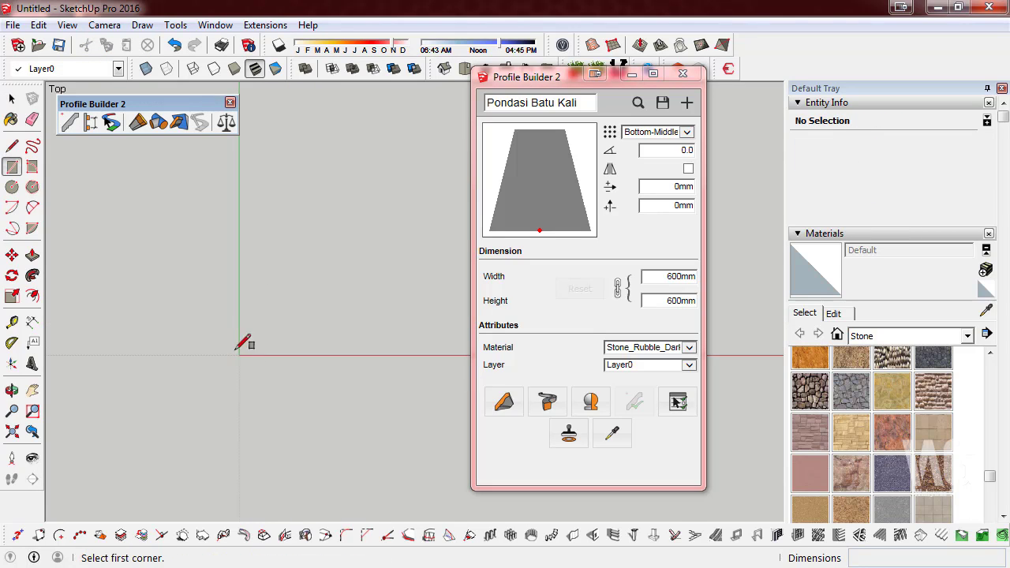
left_click(239, 355)
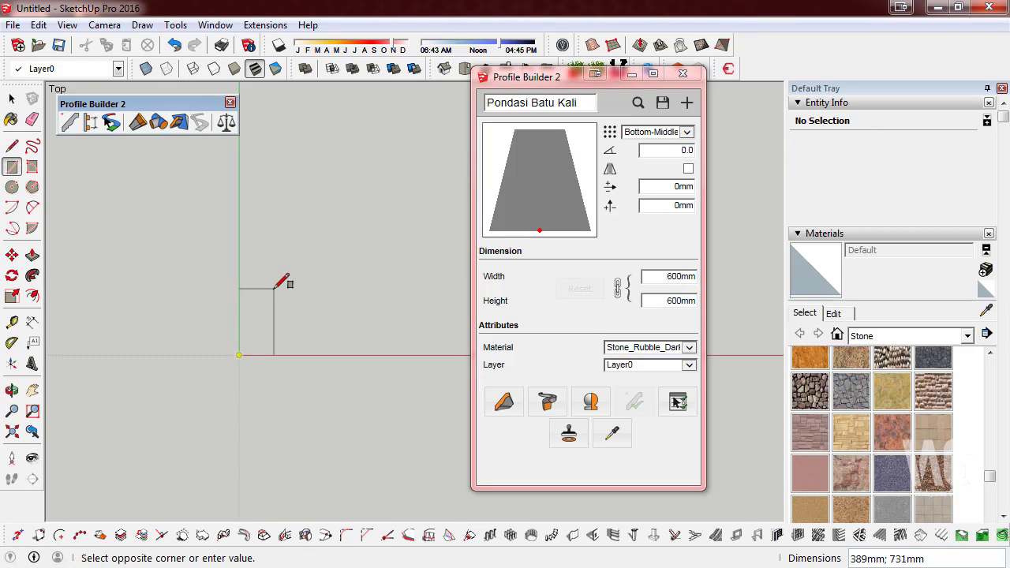
type("150;200")
key("Return")
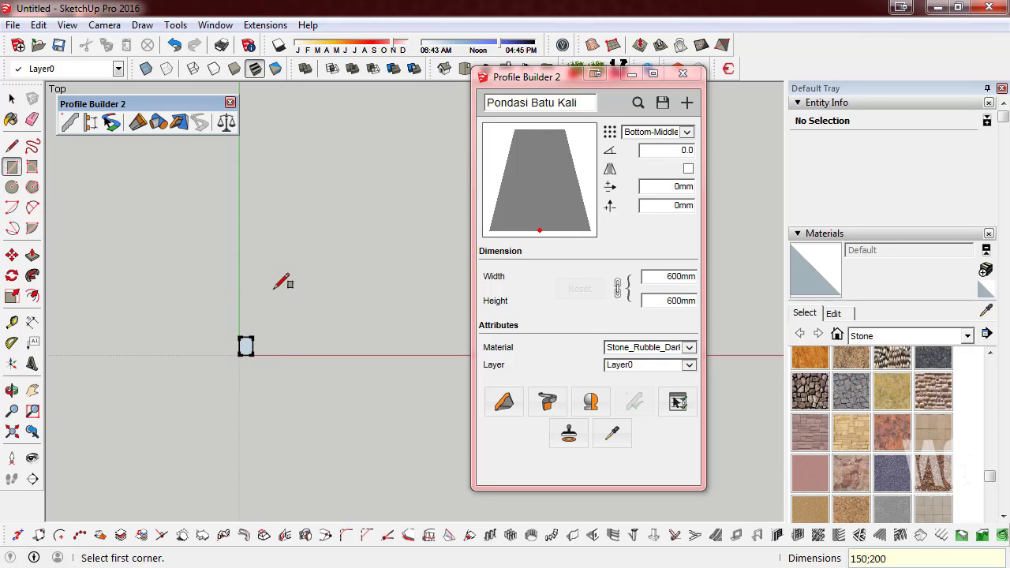
scroll(244, 347, "up", 3)
scroll(255, 355, "up", 1)
scroll(244, 351, "up", 2)
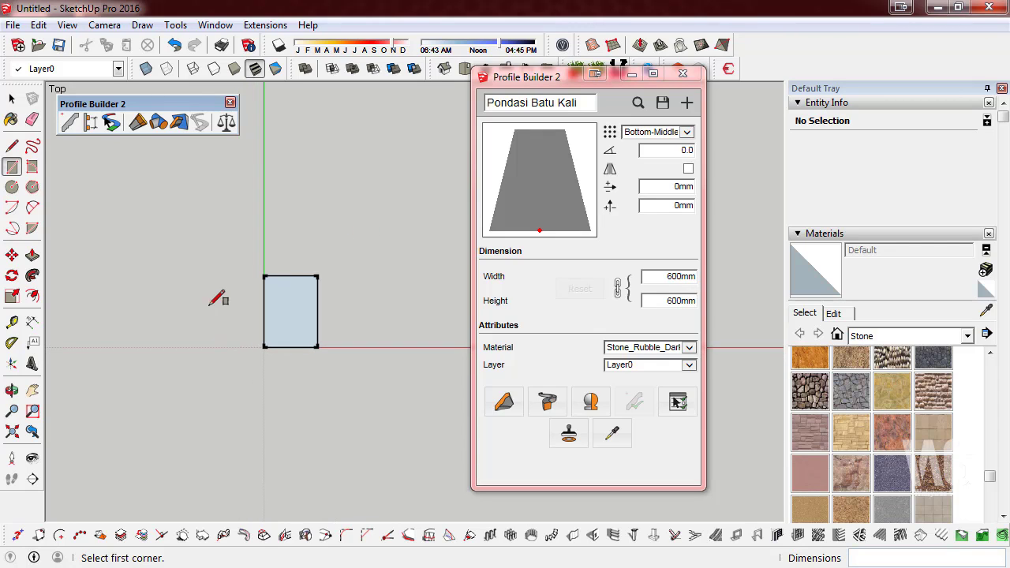
key("space")
- Reverse the faces of the 150 by 200 rectangle and zoom in on it
double_click(282, 319)
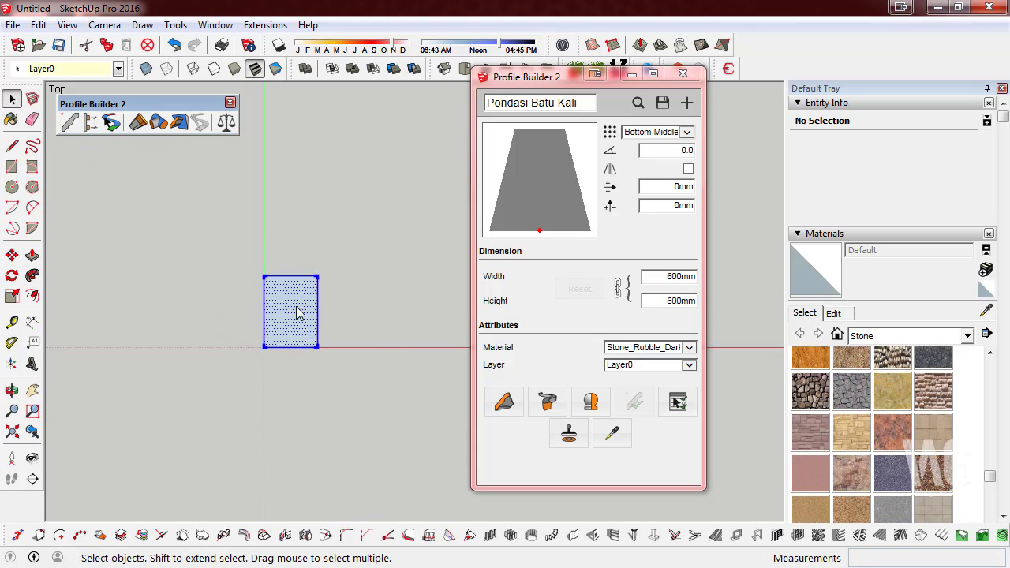
right_click(296, 319)
left_click(391, 254)
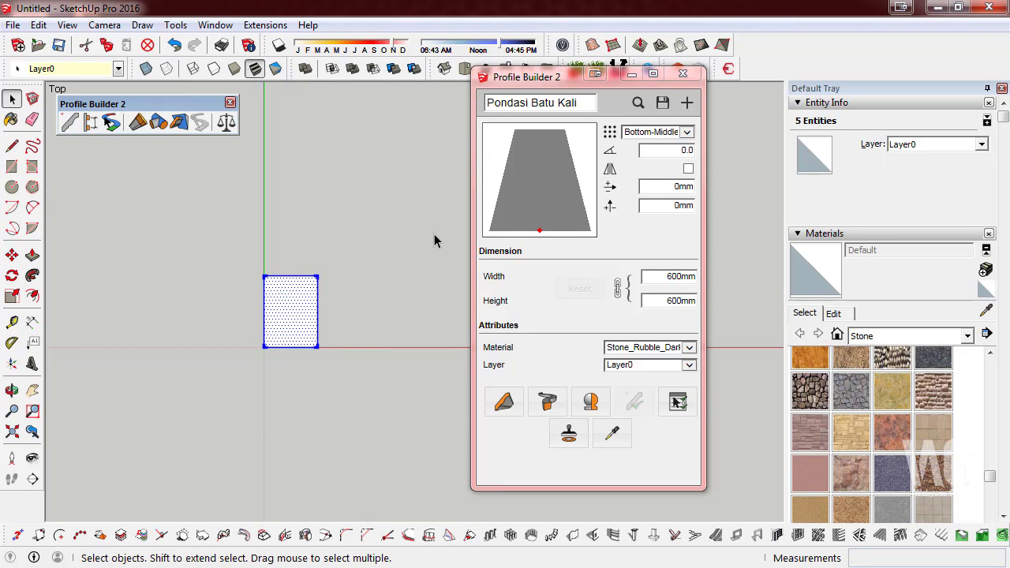
scroll(315, 331, "up", 2)
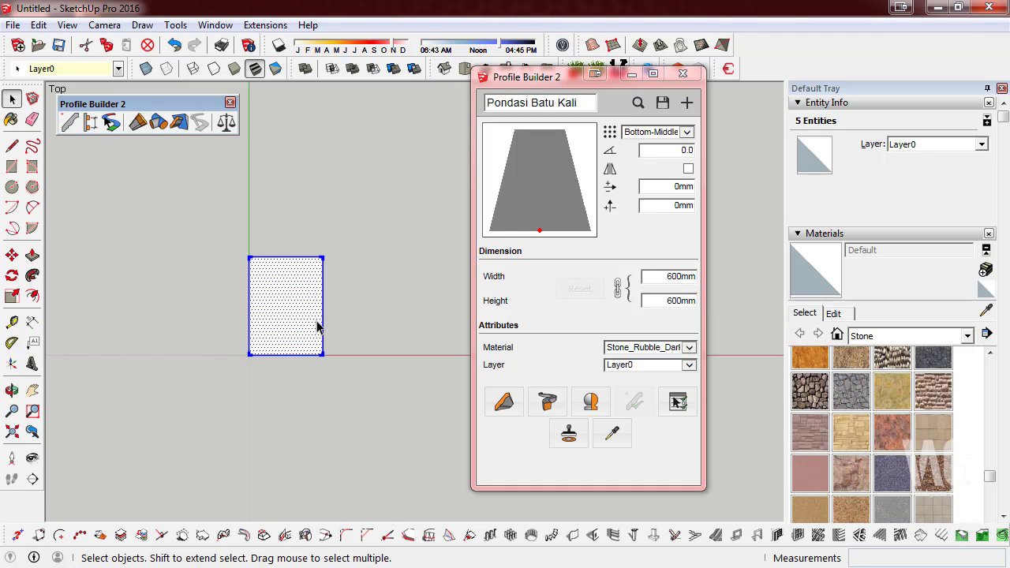
scroll(325, 320, "up", 1)
scroll(339, 332, "up", 1)
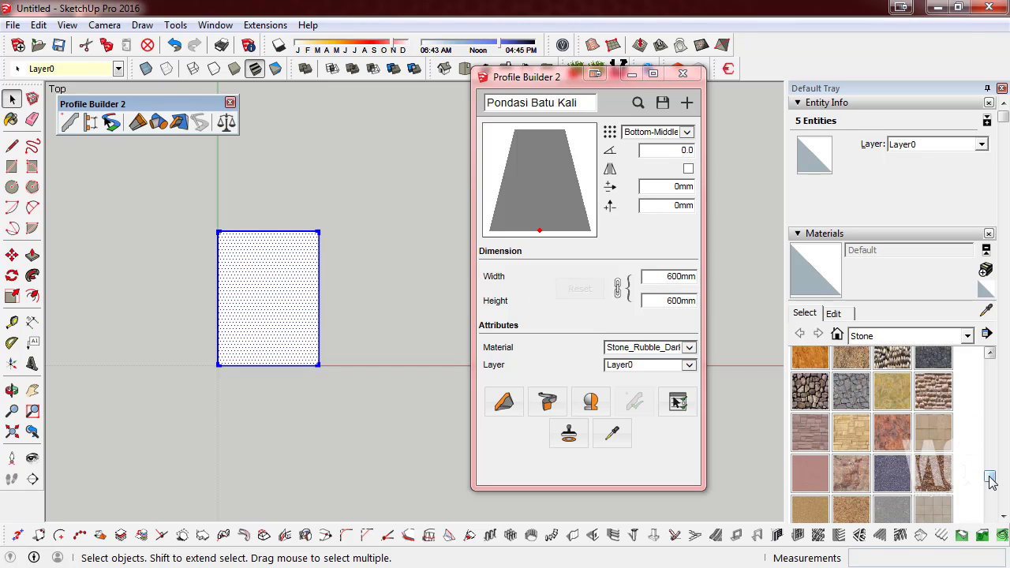
- Pick Granite Light Gray from the Stone materials and paint the rectangle with it
left_click_drag(989, 477, 1005, 361)
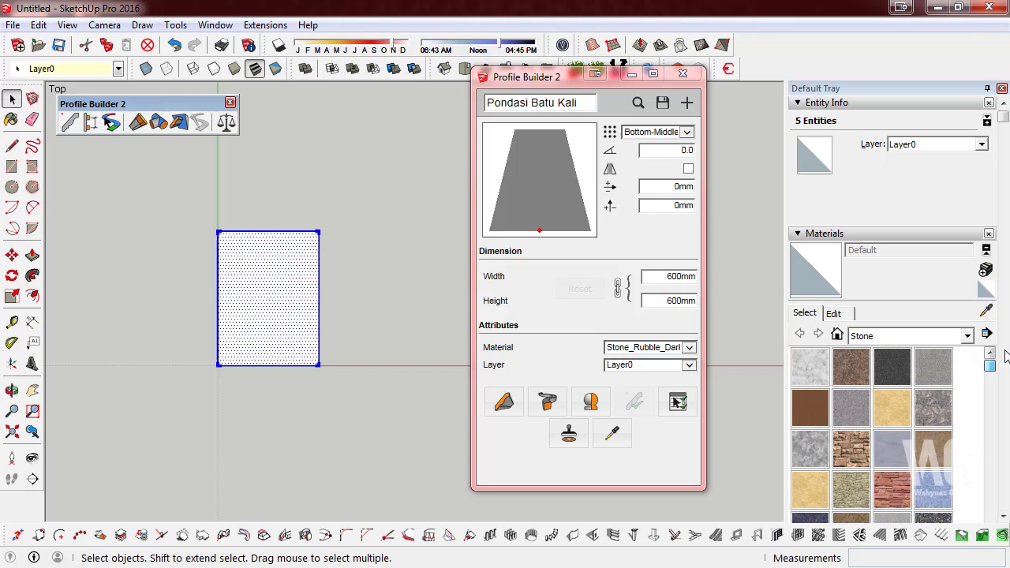
left_click(939, 379)
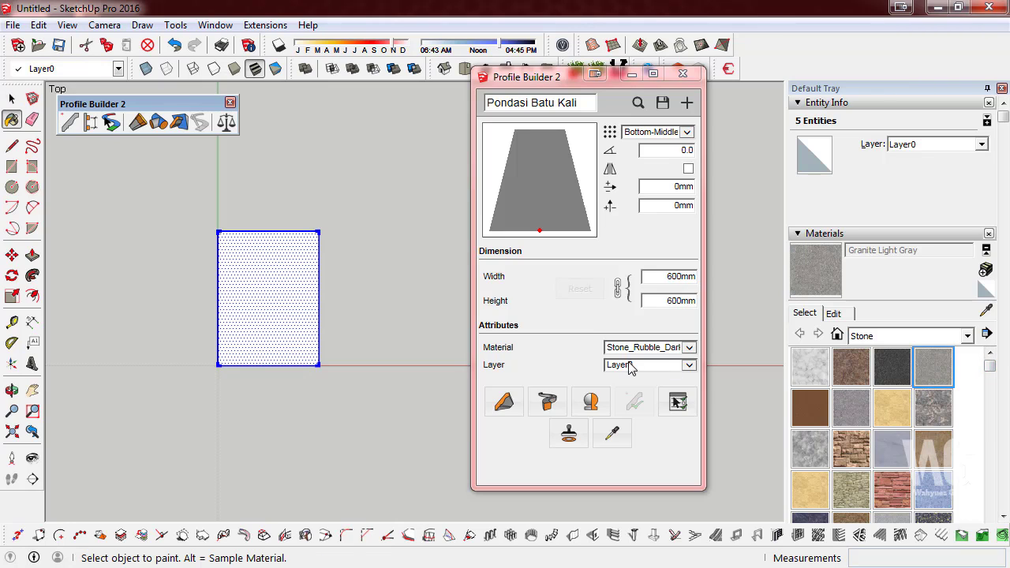
left_click(256, 272)
scroll(284, 304, "up", 2)
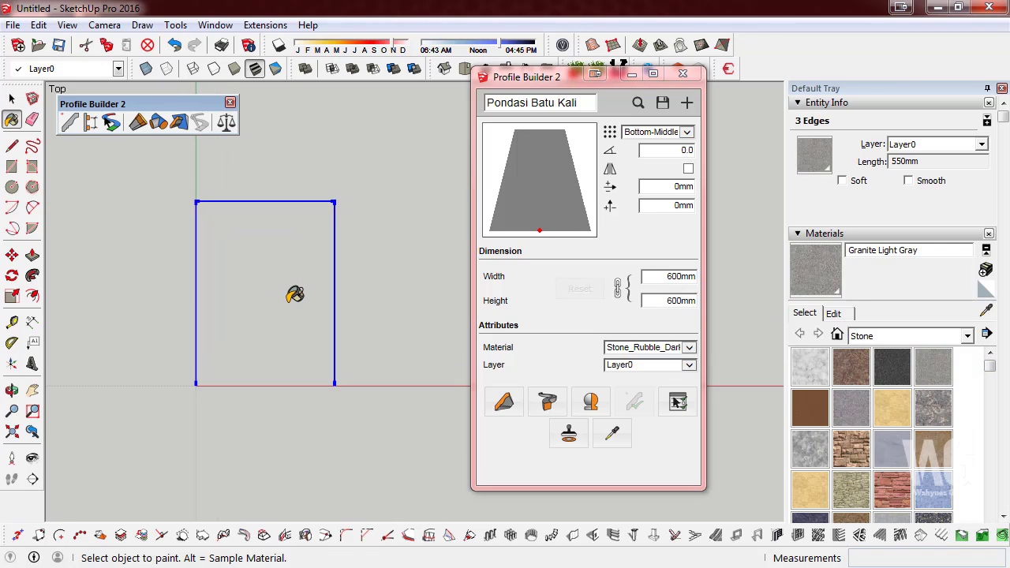
scroll(284, 304, "up", 1)
left_click(11, 99)
- Window-select the old rectangle and delete it
left_click(117, 233)
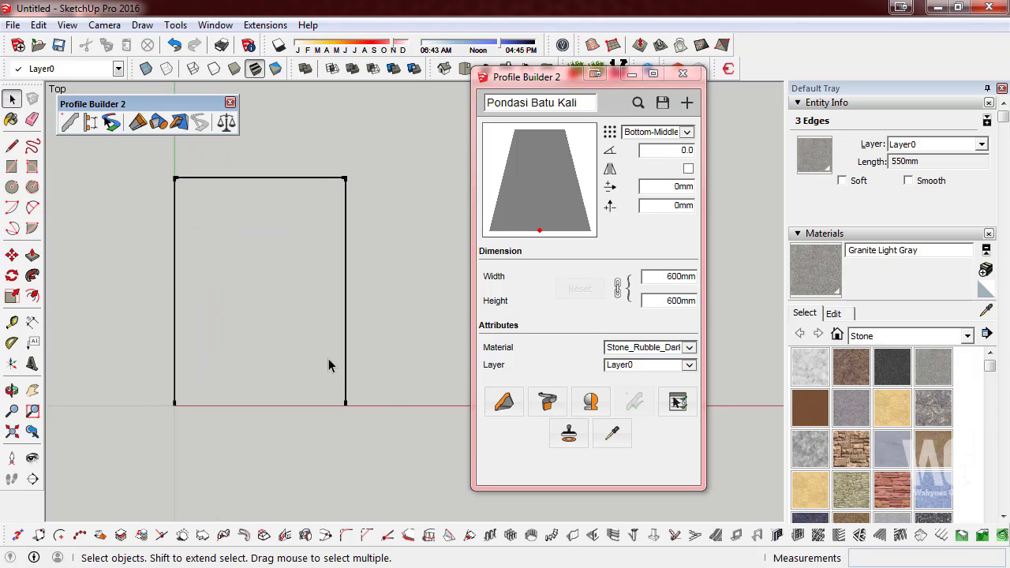
middle_click_drag(329, 365, 260, 163)
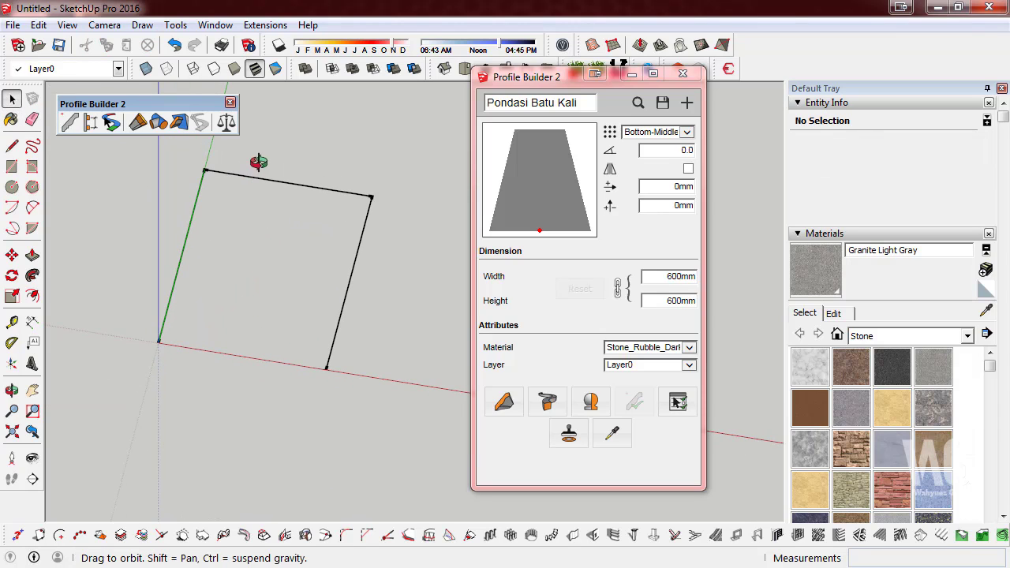
left_click(362, 239)
left_click(345, 243)
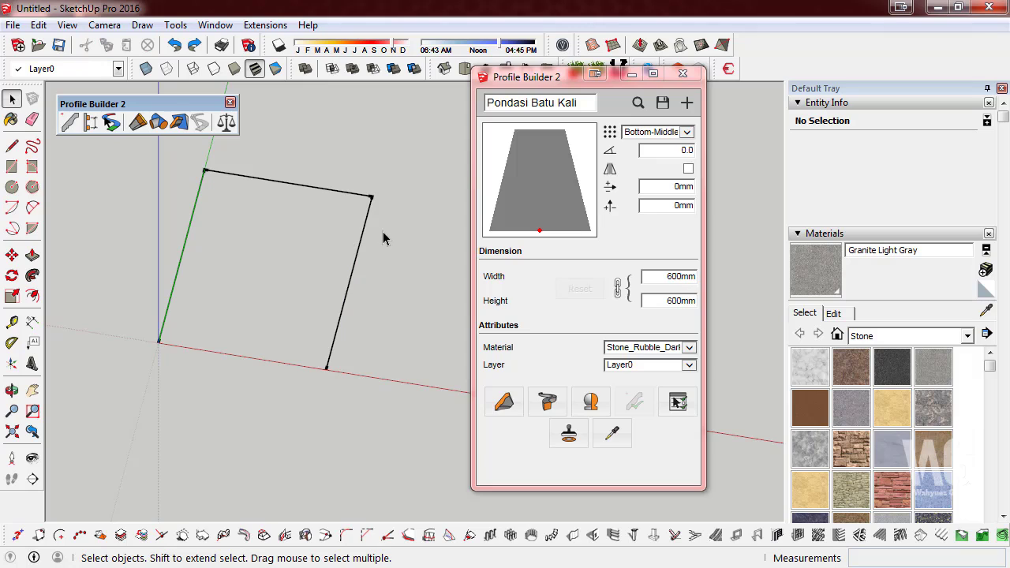
left_click(267, 185)
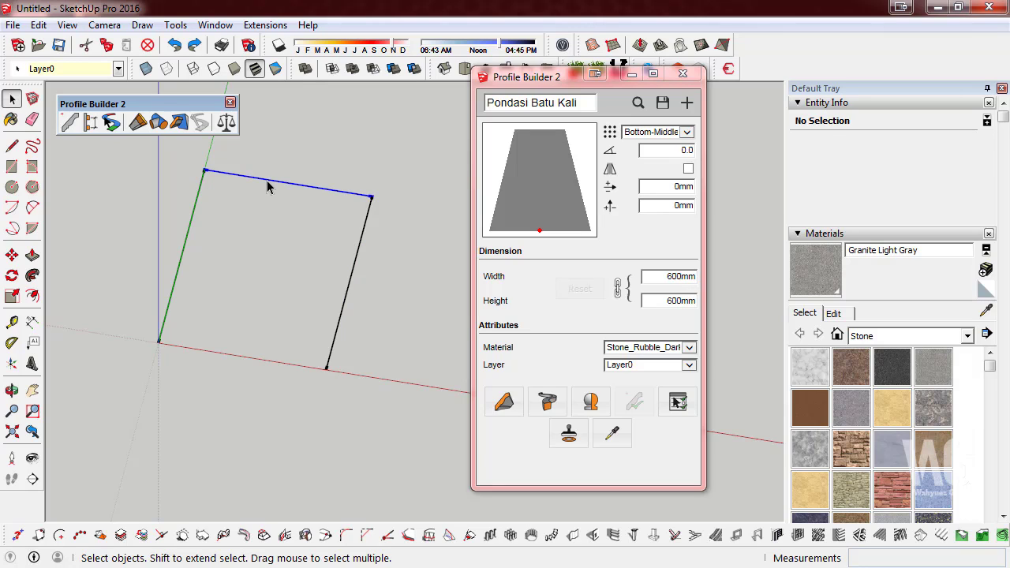
left_click(282, 239)
left_click_drag(140, 148, 407, 413)
key("Delete")
- Draw a new 150;200 rectangle at the origin and reverse its faces
left_click(12, 166)
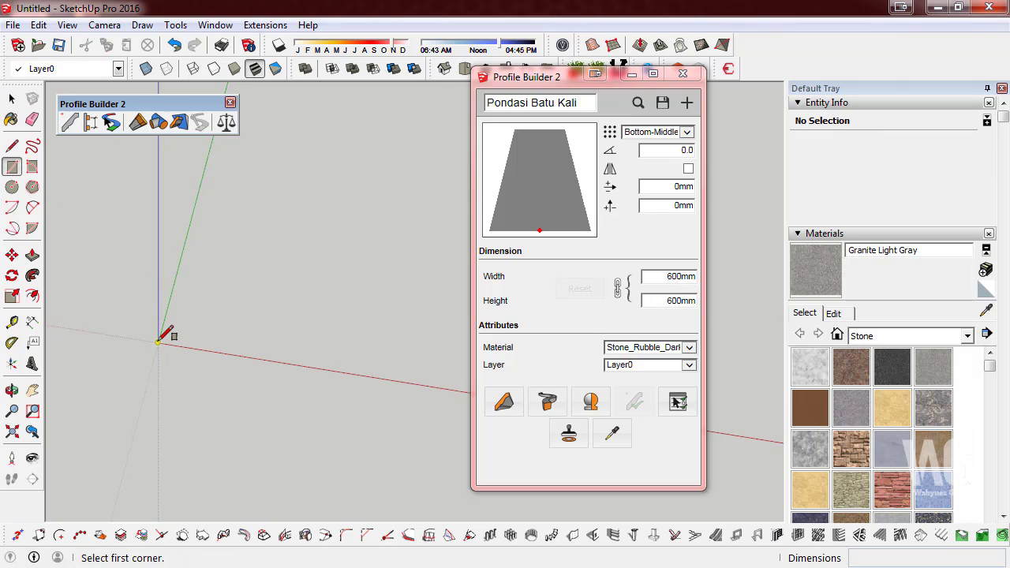
left_click(159, 341)
type("150;")
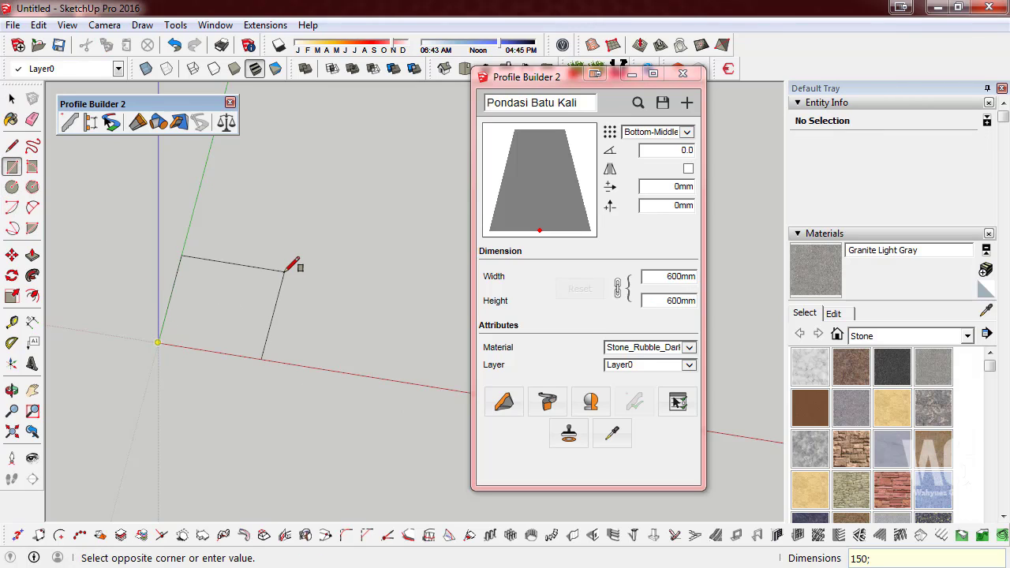
type("200")
key("Return")
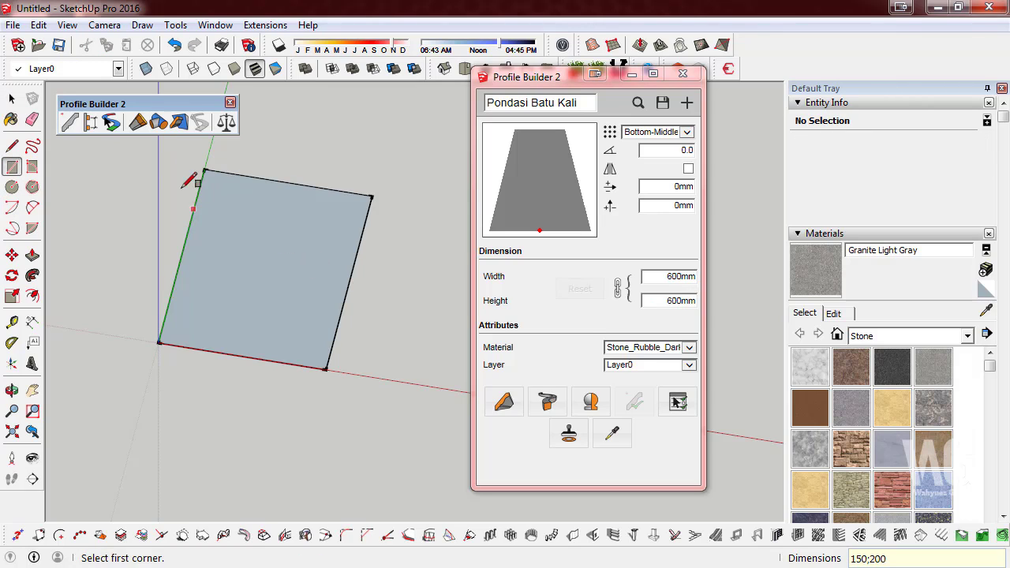
left_click(12, 99)
left_click(271, 236)
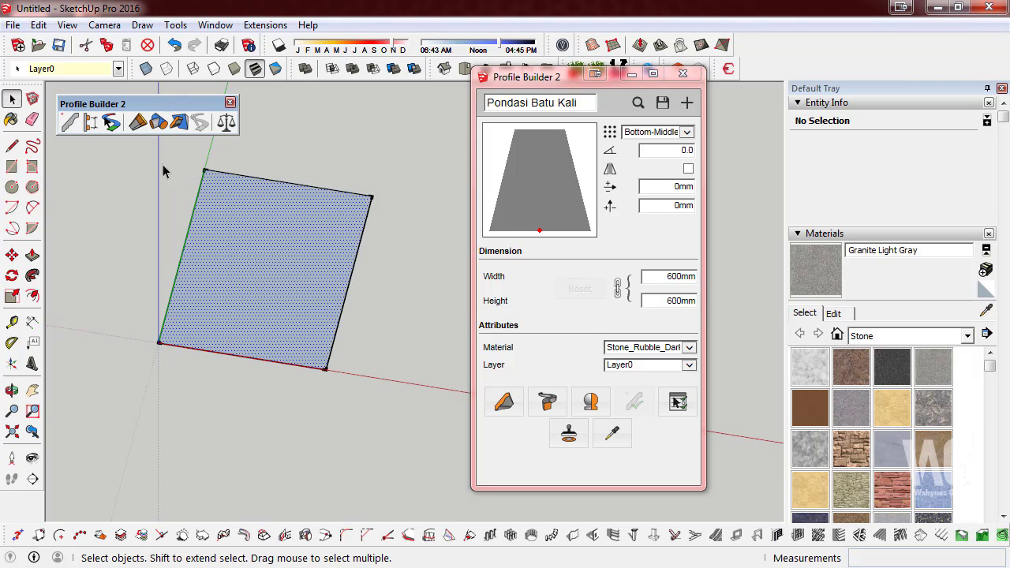
left_click_drag(164, 171, 428, 478)
right_click(304, 282)
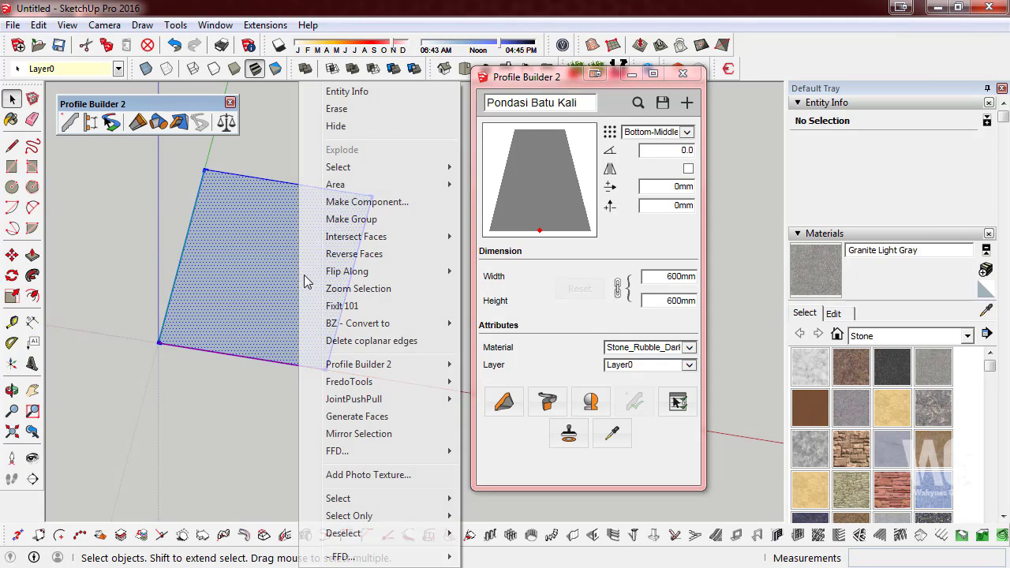
left_click(386, 254)
left_click(255, 244)
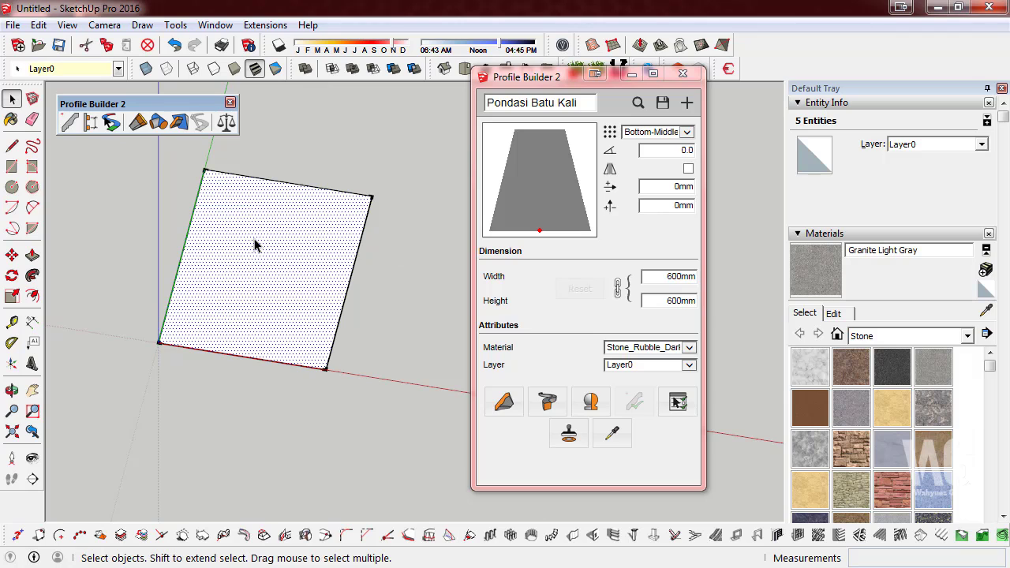
- Paint the new face Granite Light Gray, keeping Stone_Rubble_Dark as profile material
left_click(661, 347)
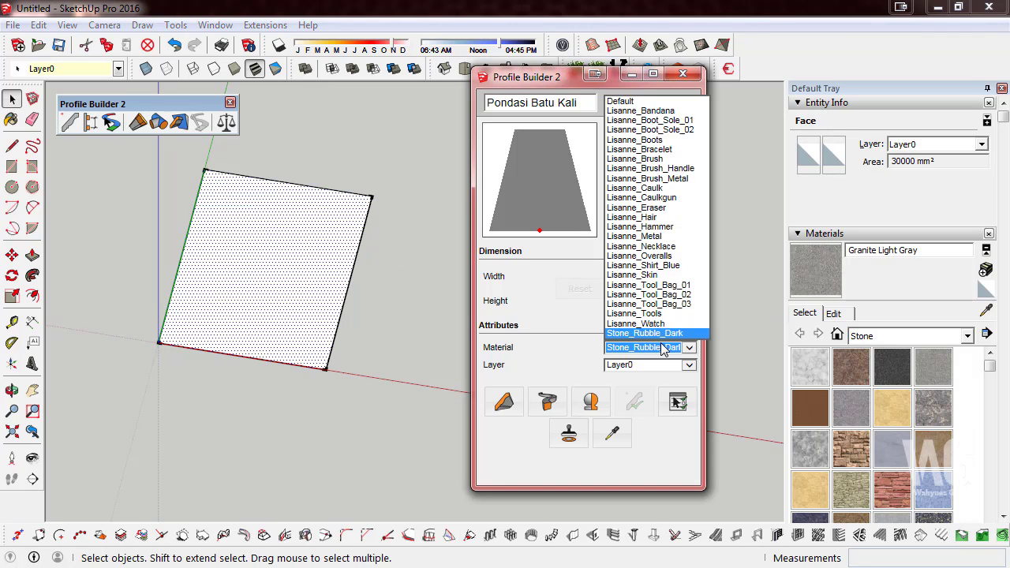
left_click(413, 334)
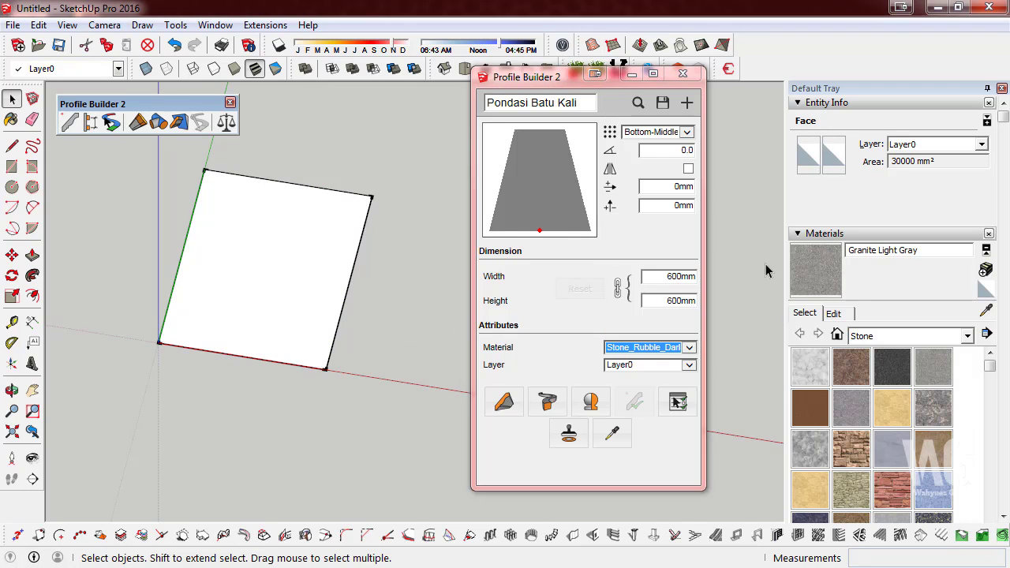
left_click(833, 284)
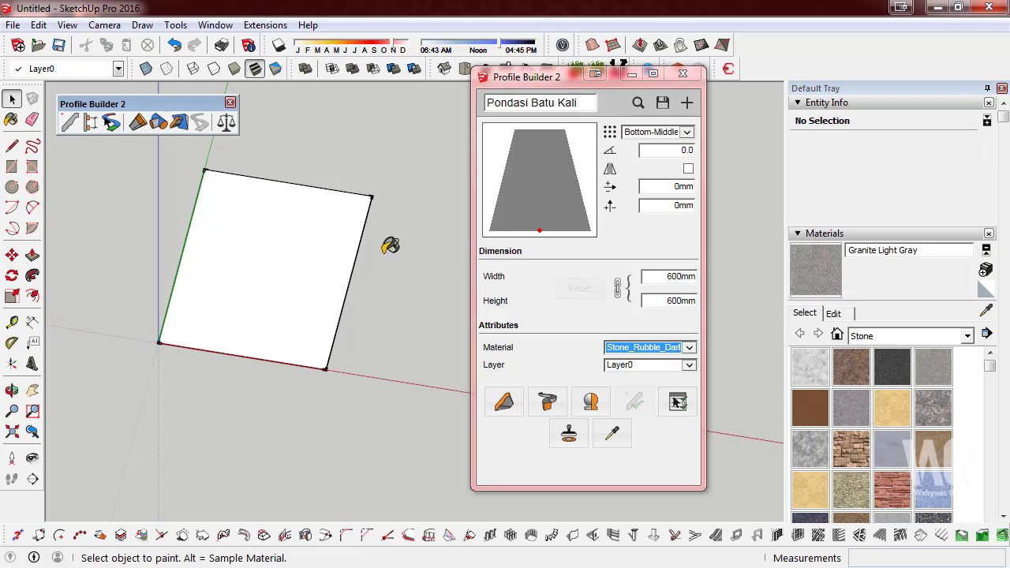
left_click(301, 240)
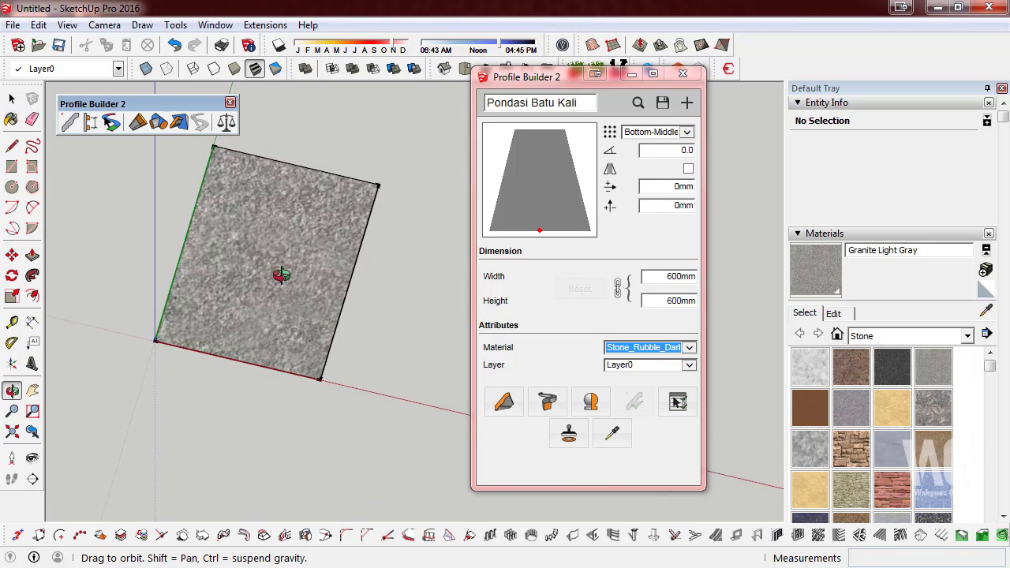
mouse_move(245, 422)
middle_mouse_down()
mouse_move(158, 237)
mouse_move(343, 342)
middle_mouse_up()
key("space")
left_click_drag(142, 225, 381, 411)
middle_click_drag(381, 411, 337, 327)
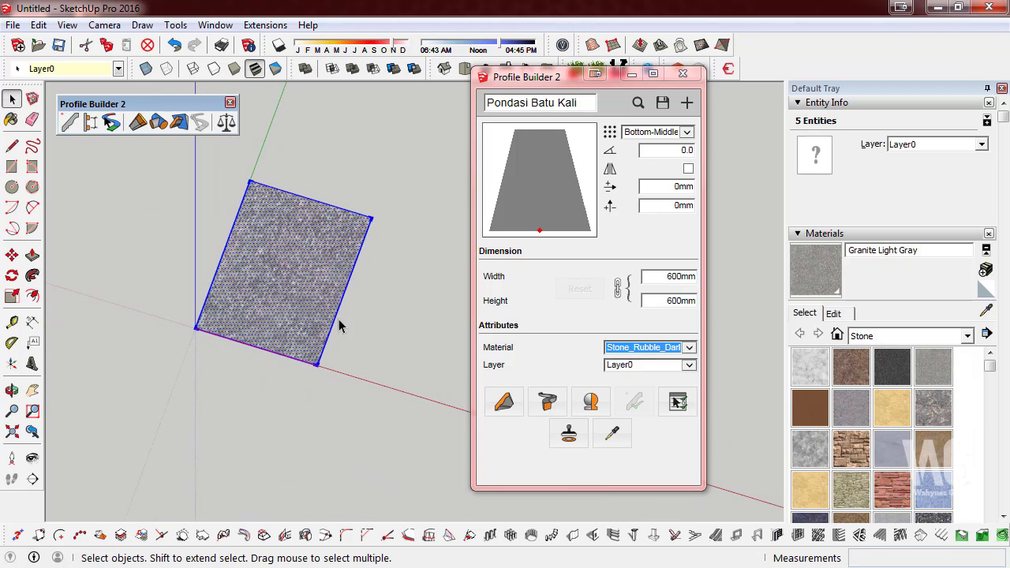
- Create a Sloof 150/200 profile anchored Bottom-Middle with Granite Light Gray material
left_click(688, 106)
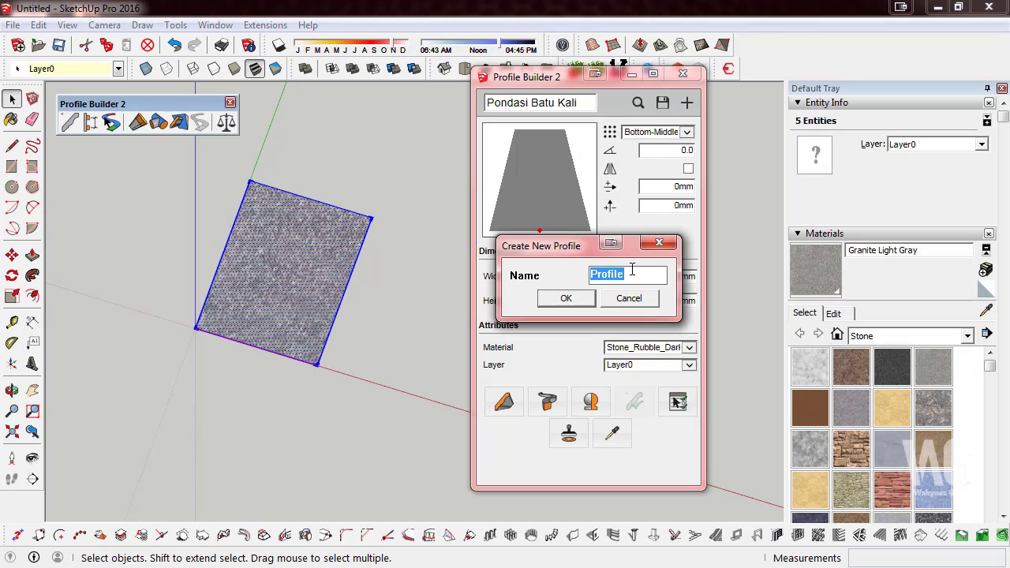
type("Sloof 150/200")
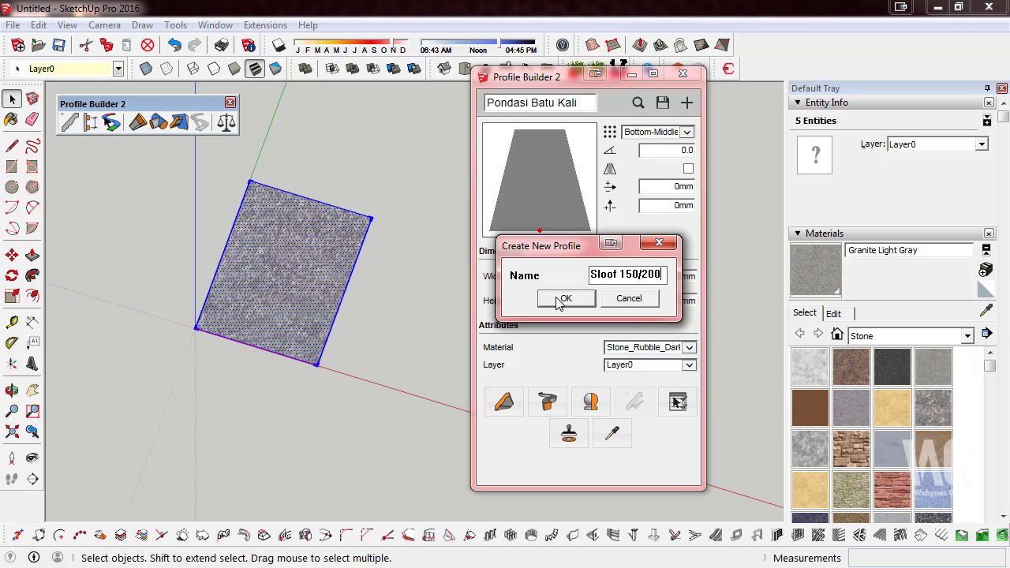
left_click(561, 300)
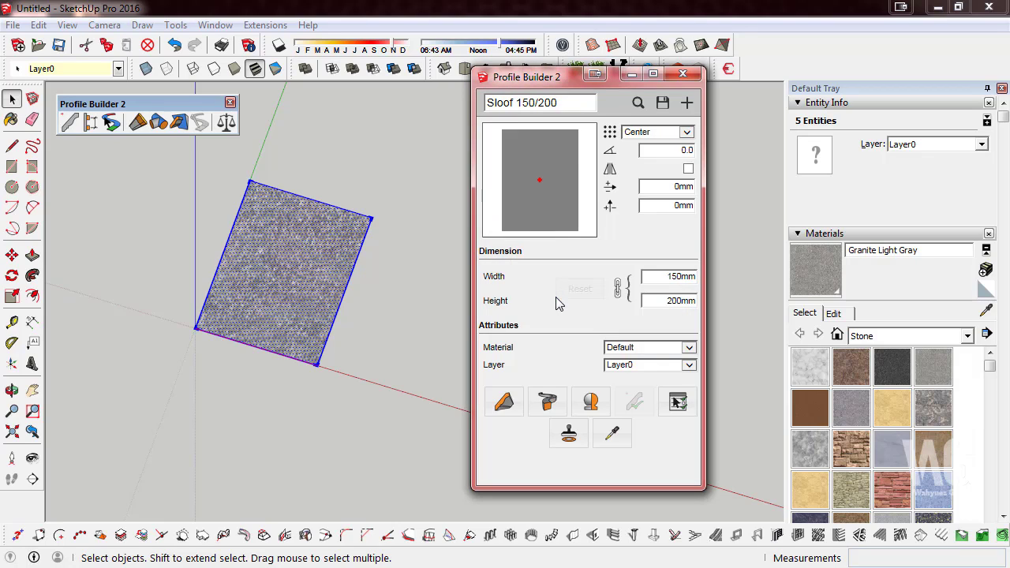
left_click(686, 132)
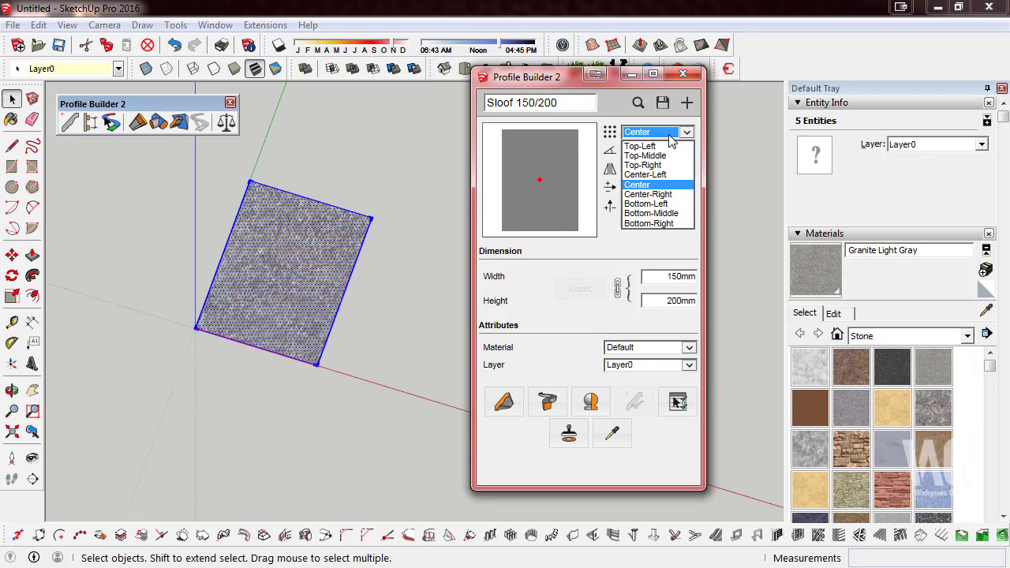
left_click(682, 214)
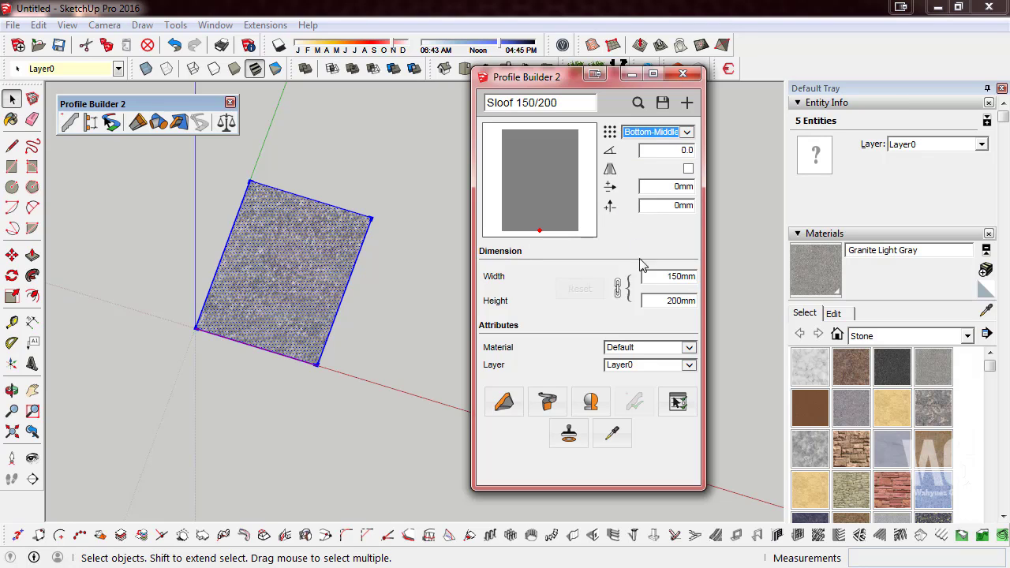
left_click(660, 352)
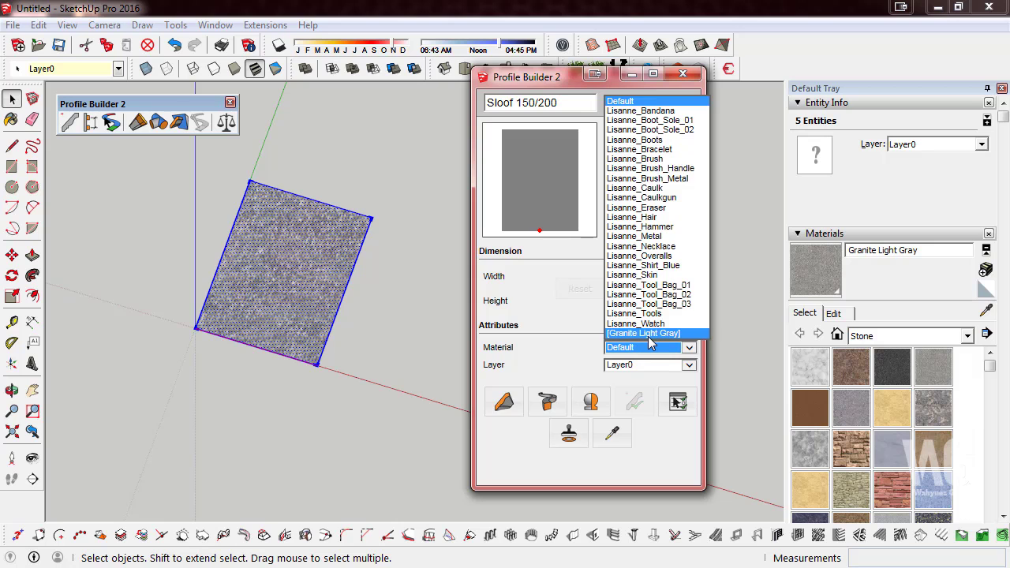
left_click(651, 335)
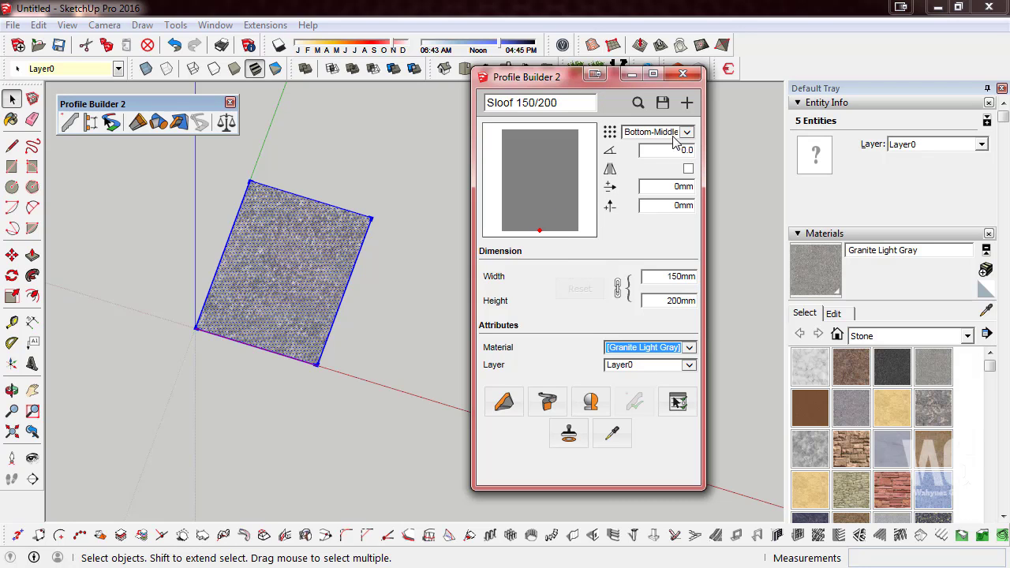
- Save the profile to the library as sloof_150_200.skp
left_click(663, 103)
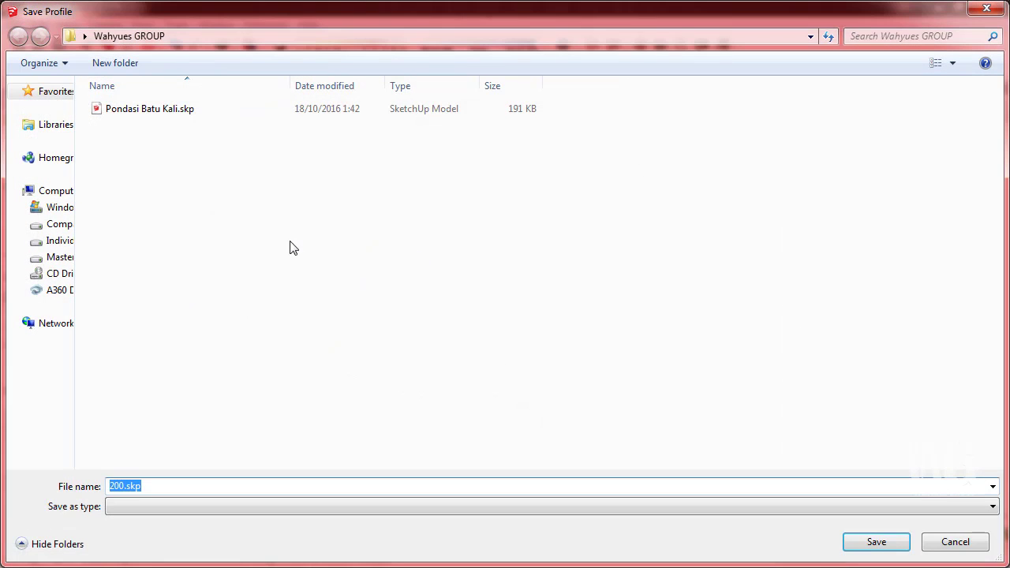
left_click(161, 486)
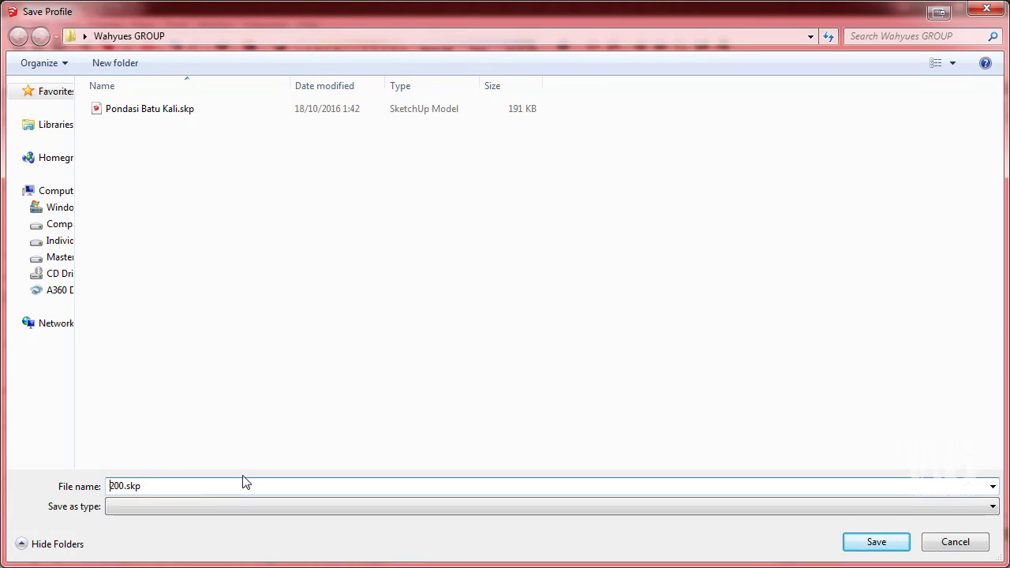
type("sloof_")
type("150_")
key("Return")
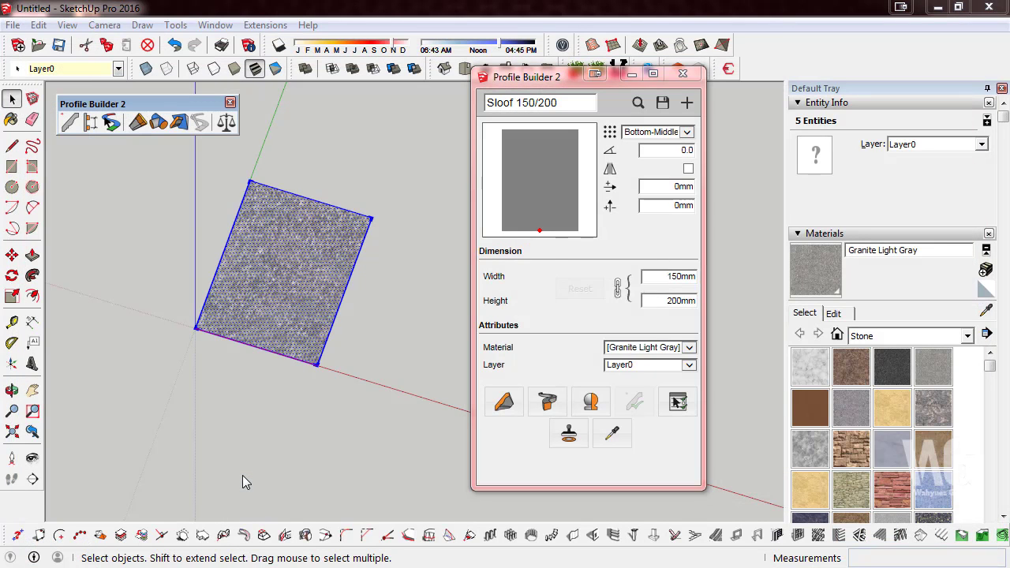
left_click(618, 322)
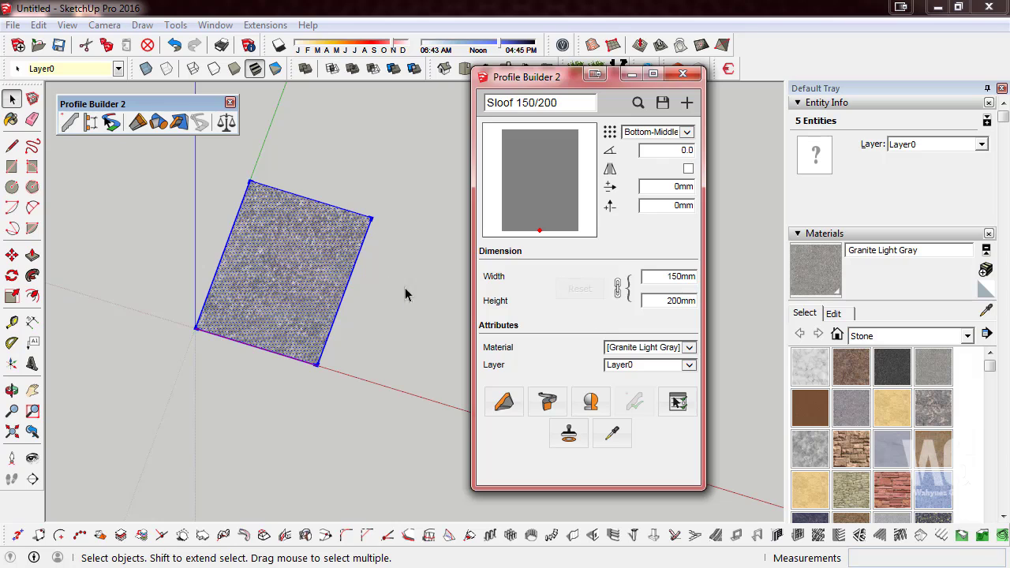
- Build a short Sloof 150/200 granite member between two points
mouse_move(405, 295)
middle_mouse_down()
mouse_move(207, 273)
mouse_move(176, 291)
middle_mouse_up()
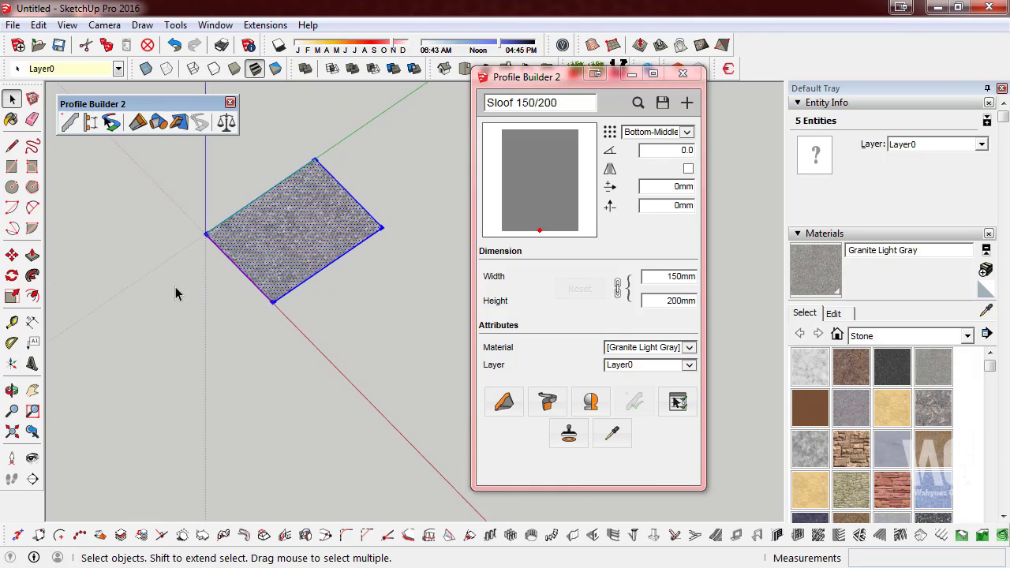
left_click(507, 416)
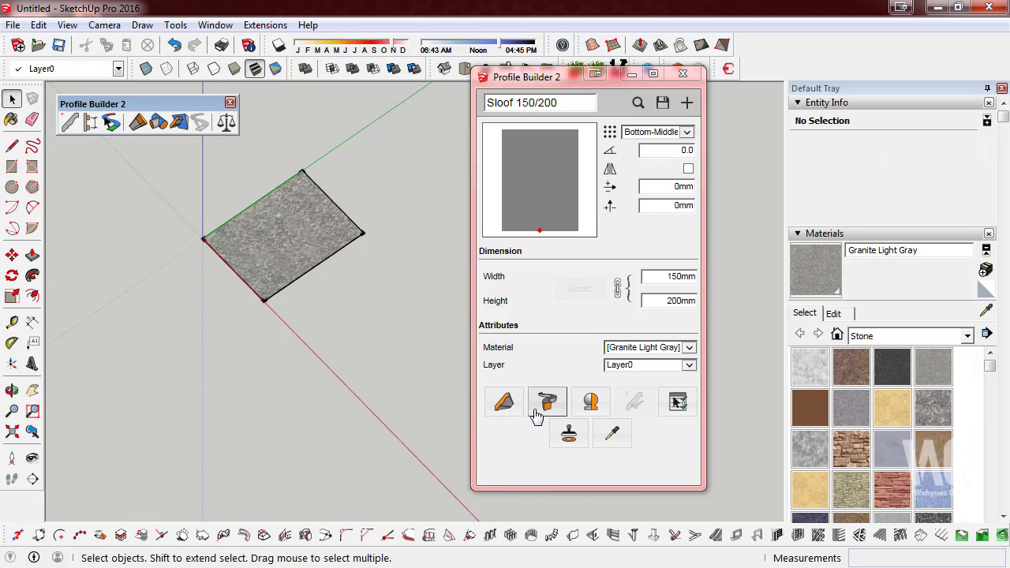
left_click(315, 349)
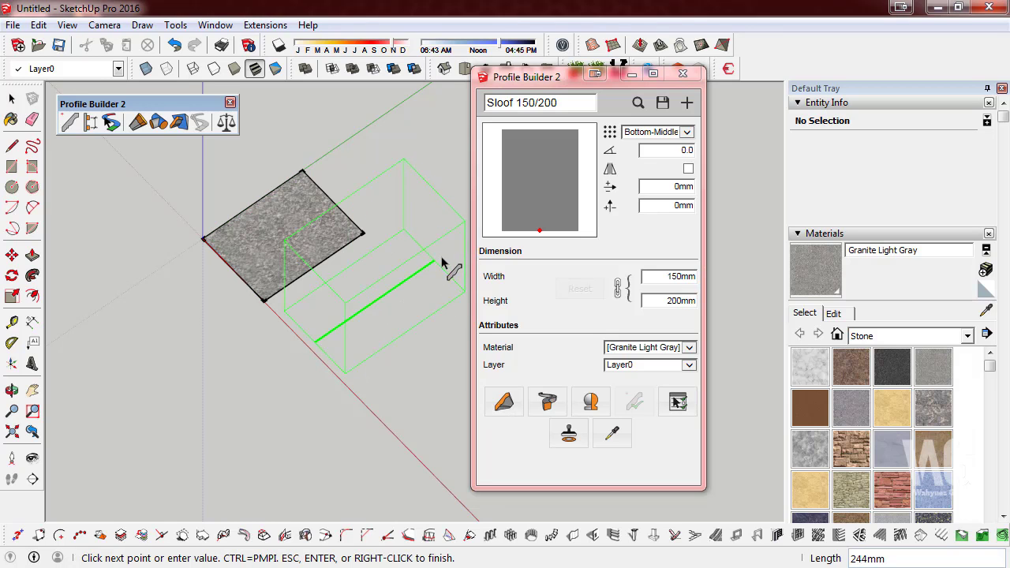
left_click(481, 265)
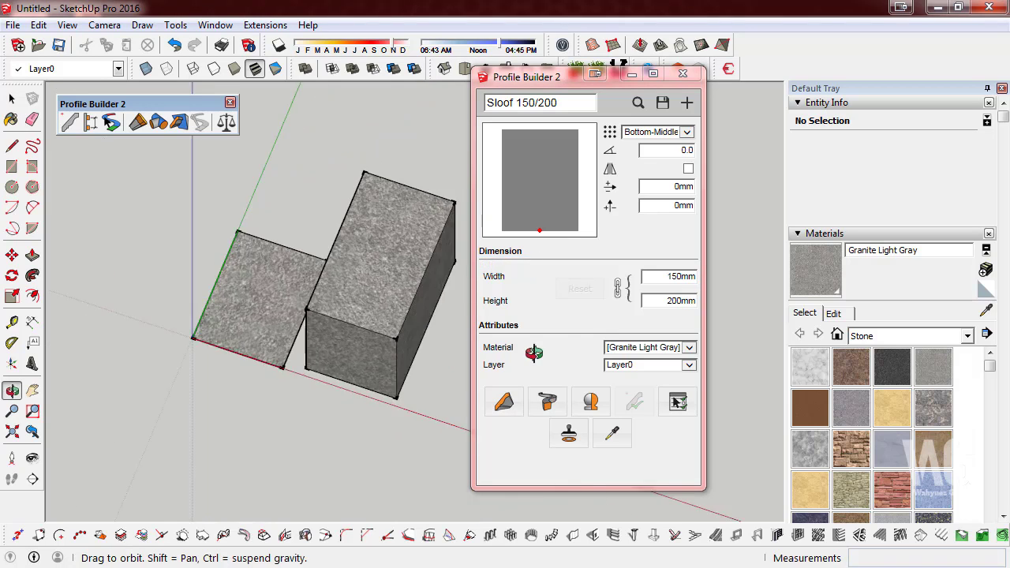
middle_click_drag(394, 264, 316, 319)
- Delete the flat profile rectangle so only the granite beam remains
left_click(11, 98)
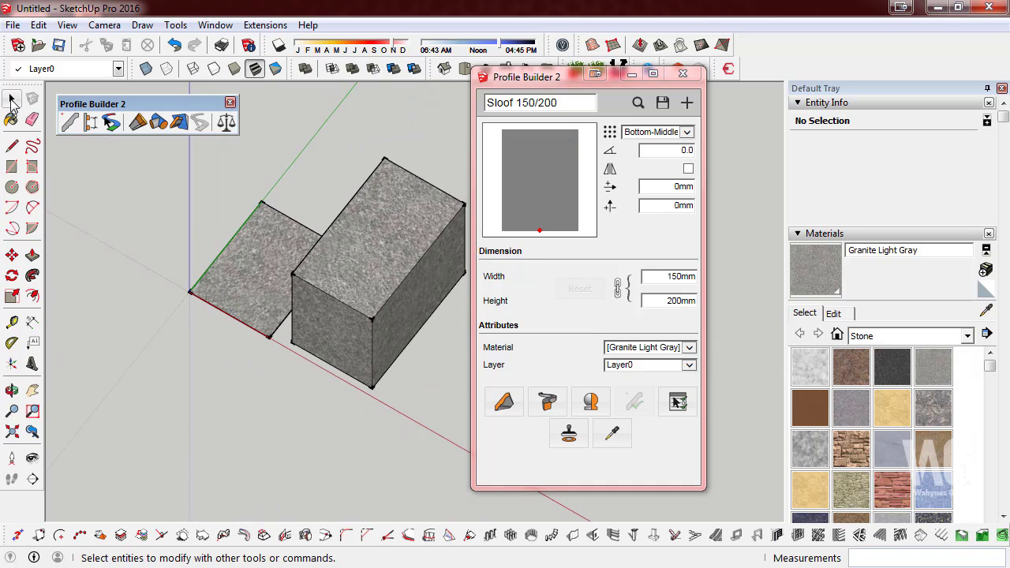
scroll(226, 381, "down", 1)
scroll(226, 381, "down", 1)
left_click_drag(134, 193, 398, 414)
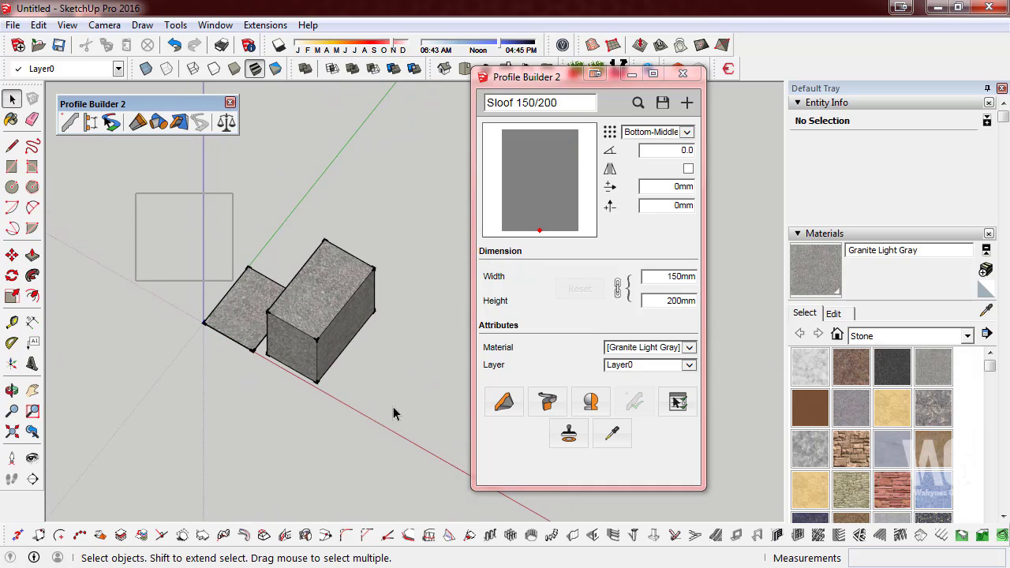
left_click(237, 311)
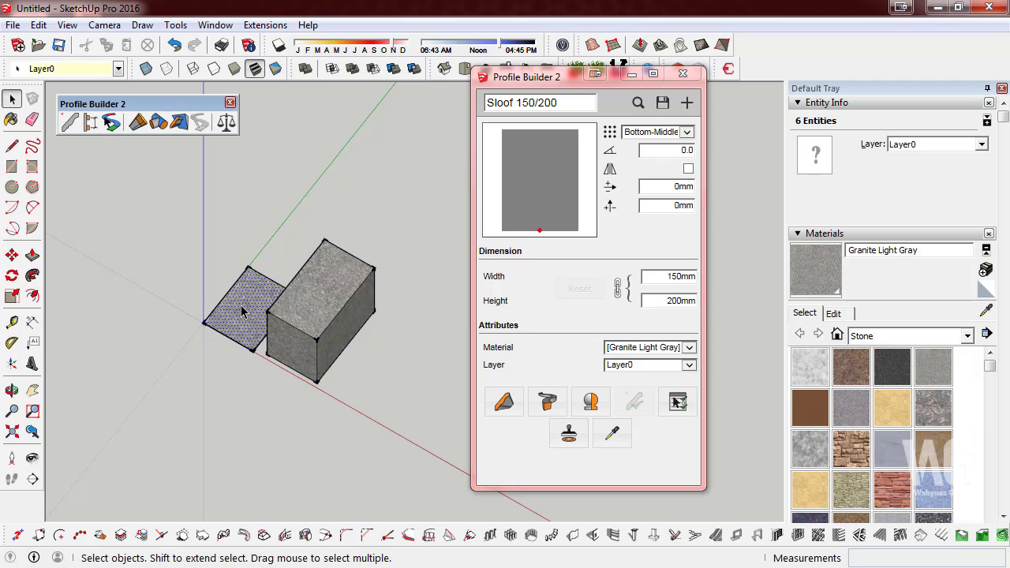
key("Delete")
scroll(224, 280, "down", 1)
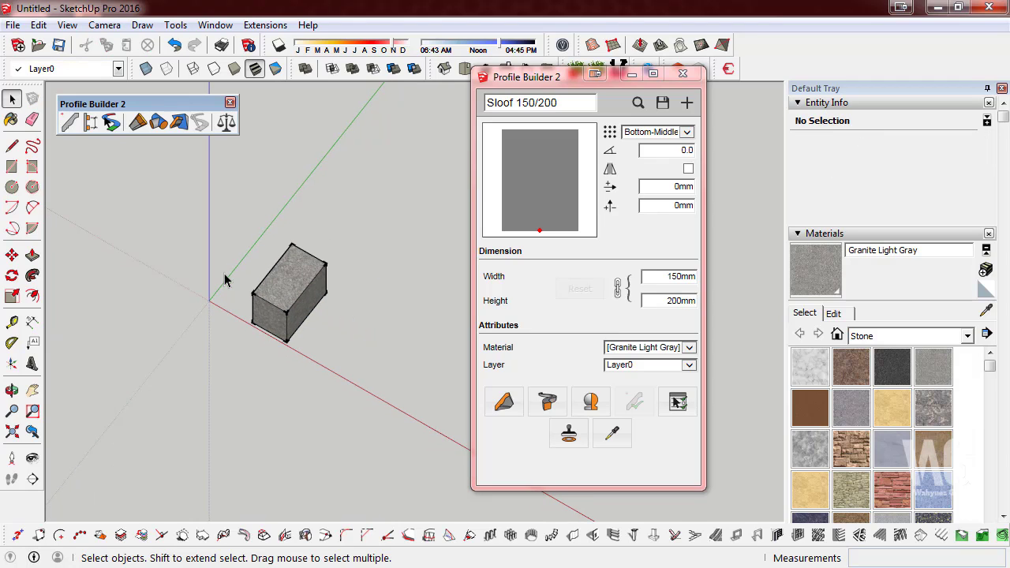
- Load the Pondasi Batu Kali profile and build a test trapezoid stone foundation member
left_click(638, 103)
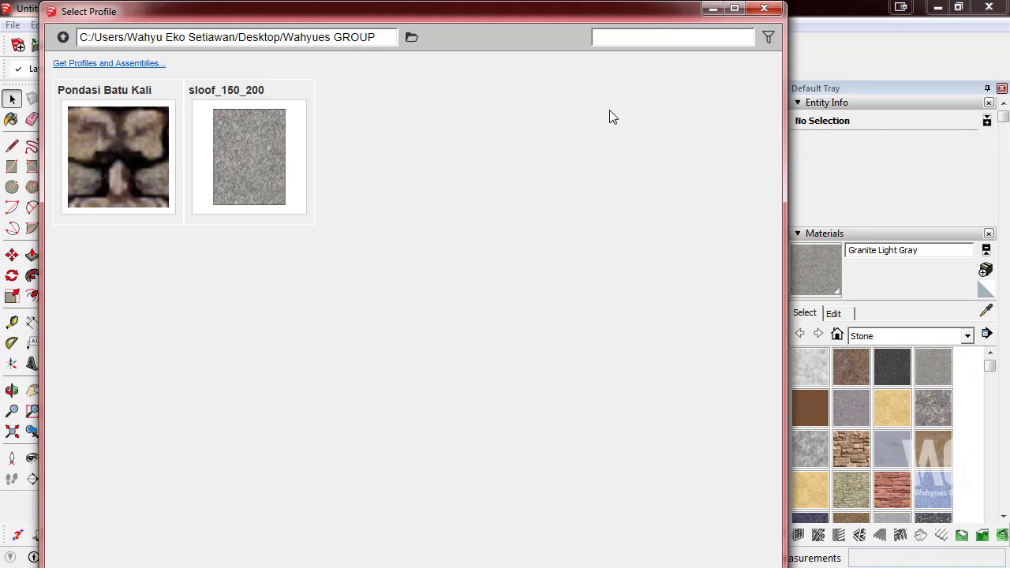
double_click(113, 154)
left_click(503, 402)
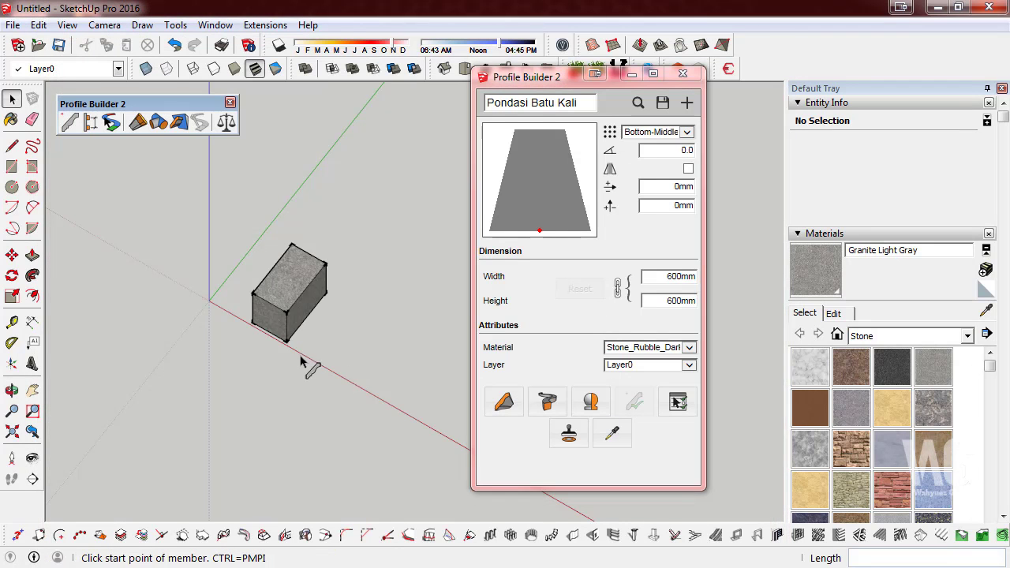
left_click(327, 370)
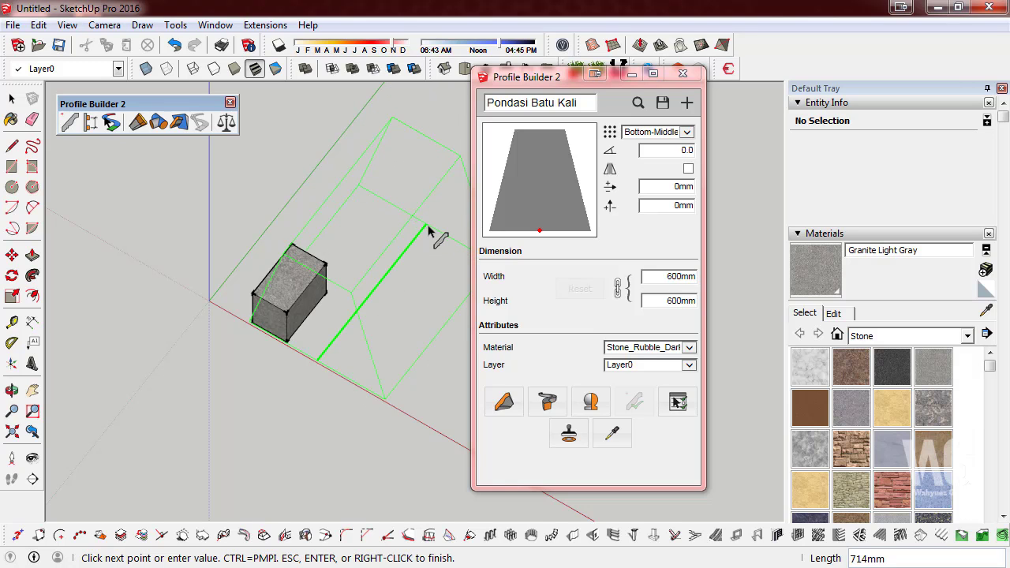
left_click(435, 237)
mouse_move(435, 236)
middle_mouse_down()
mouse_move(507, 335)
mouse_move(410, 284)
middle_mouse_up()
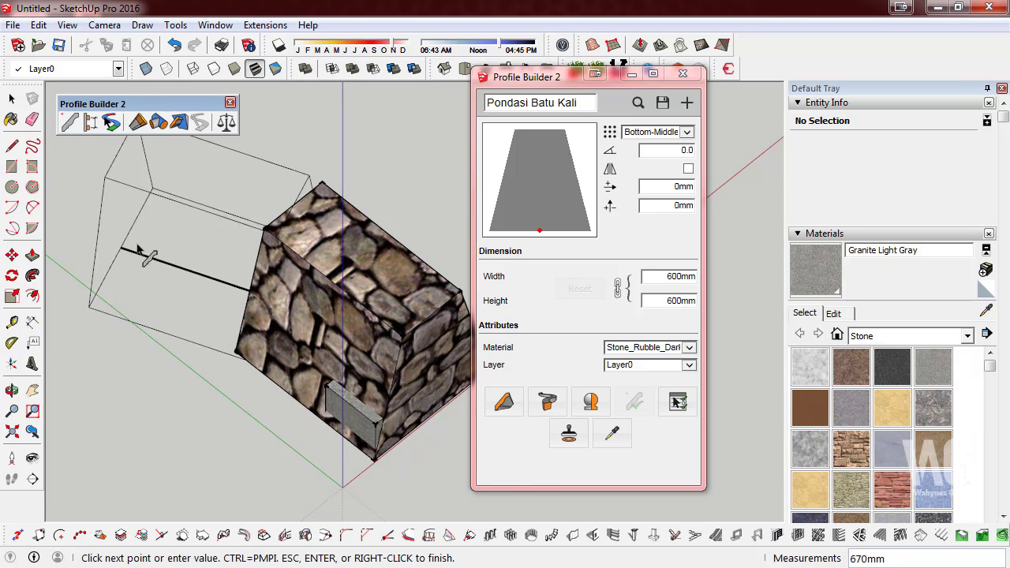
right_click(201, 251)
left_click(208, 249)
mouse_move(208, 251)
middle_mouse_down()
mouse_move(378, 338)
mouse_move(296, 281)
middle_mouse_up()
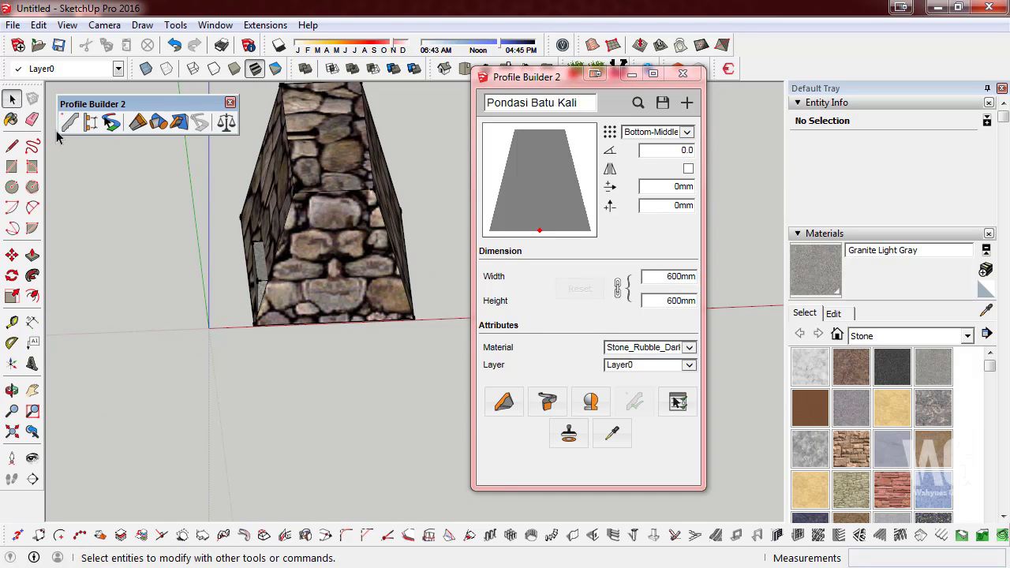
- Select everything and delete the test pieces, leaving the model empty
left_click(12, 99)
mouse_move(94, 182)
middle_mouse_down()
mouse_move(164, 230)
mouse_move(202, 334)
mouse_move(355, 345)
middle_mouse_up()
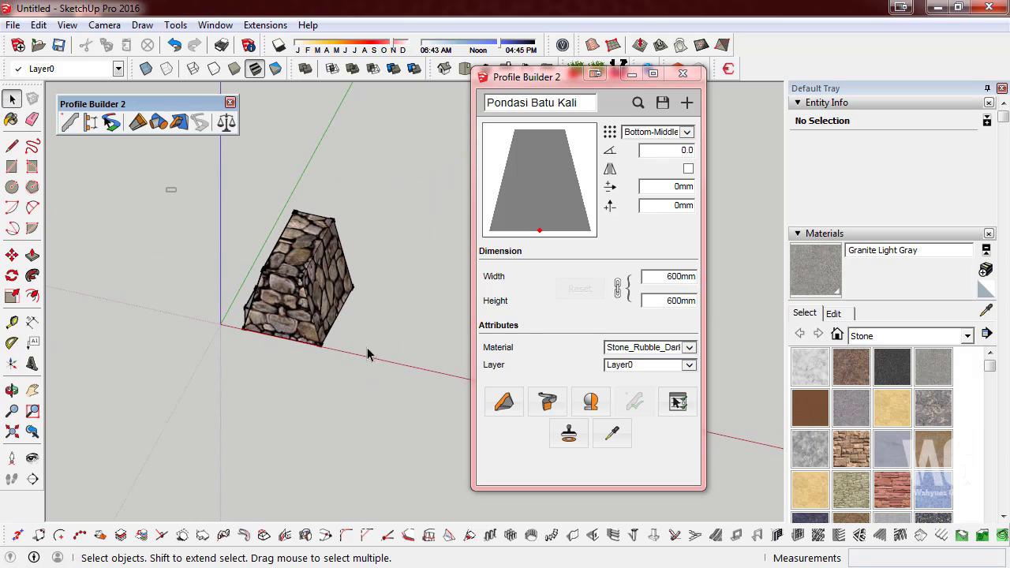
key("ctrl+a")
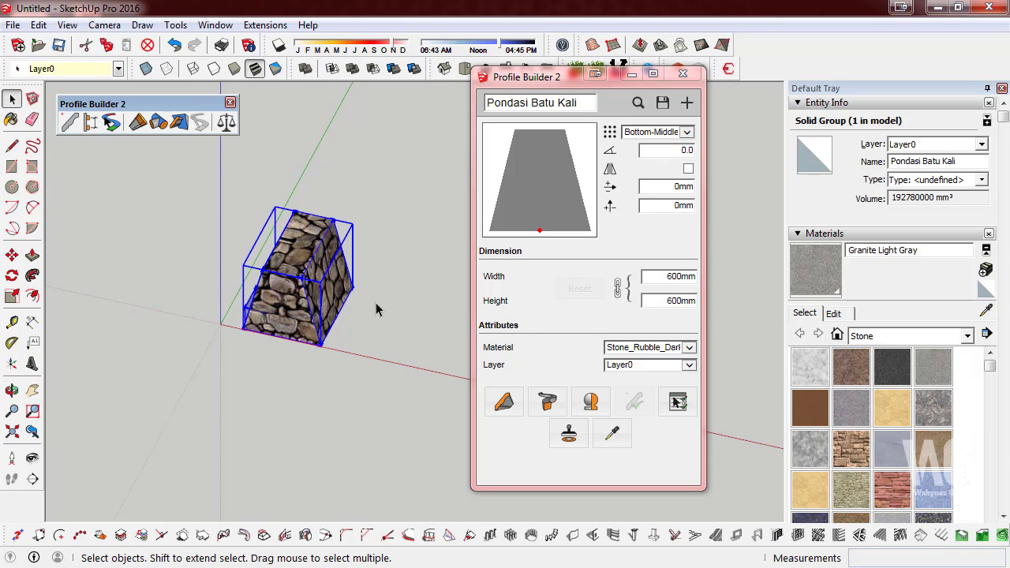
key("Delete")
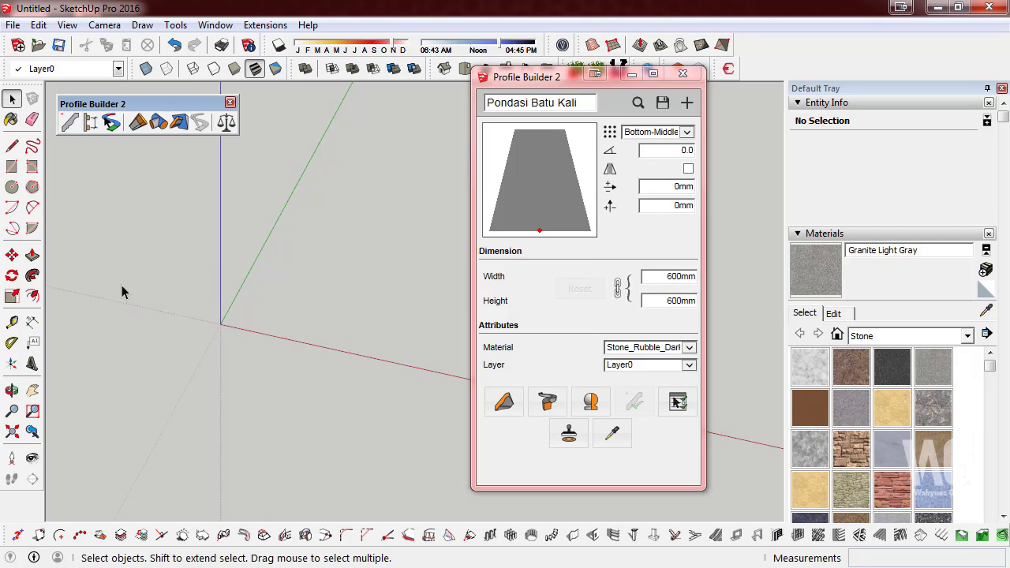
- Check the foundation detail drawing in Picasa, then switch SketchUp to Top view
mouse_move(122, 292)
middle_mouse_down()
mouse_move(171, 308)
mouse_move(260, 289)
middle_mouse_up()
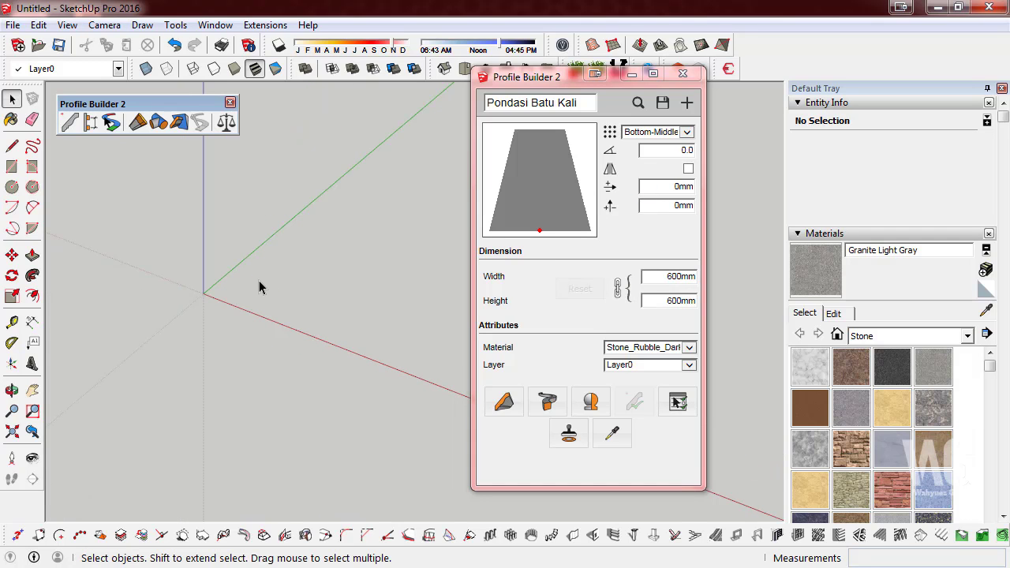
left_click(938, 8)
left_click(465, 71)
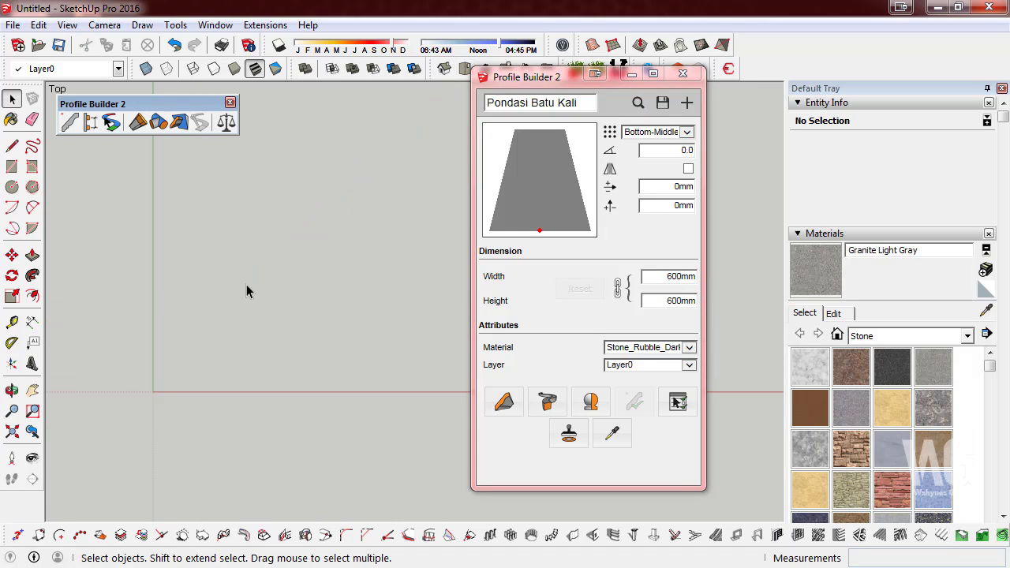
- Draw a closed 800 × 100 mm rectangle with lines from the origin along the red axis
left_click(11, 146)
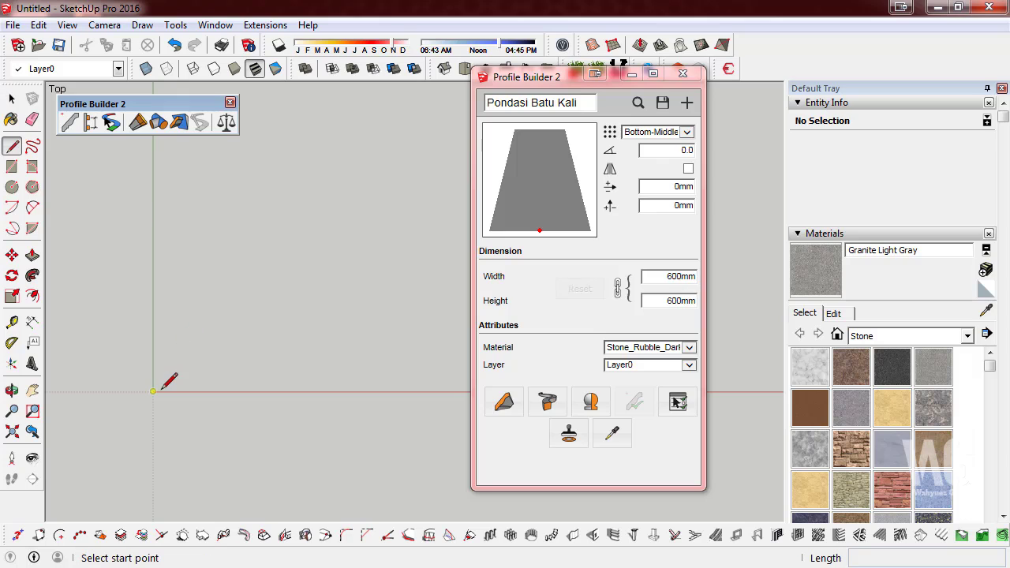
left_click(155, 389)
type("100")
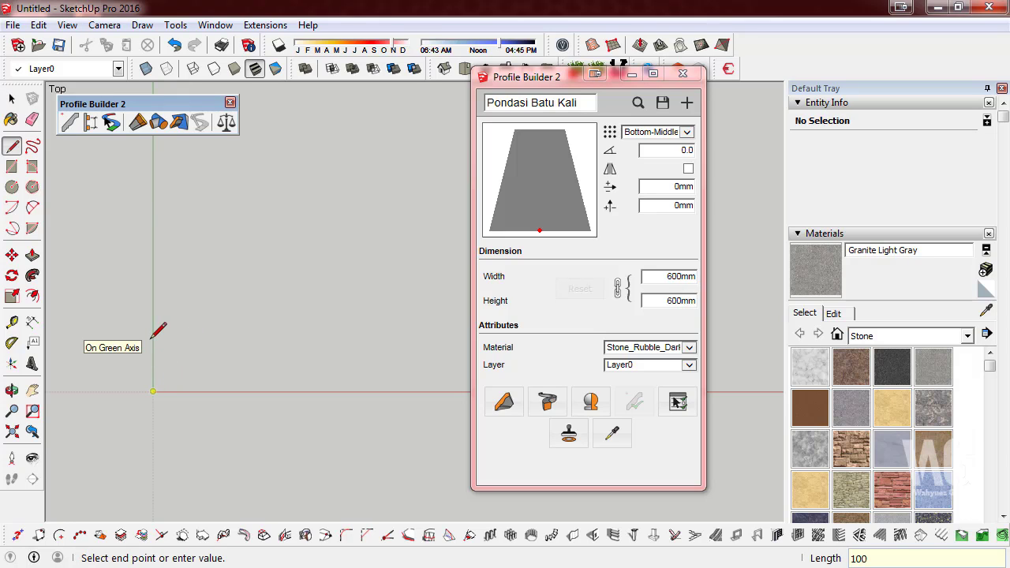
key("Return")
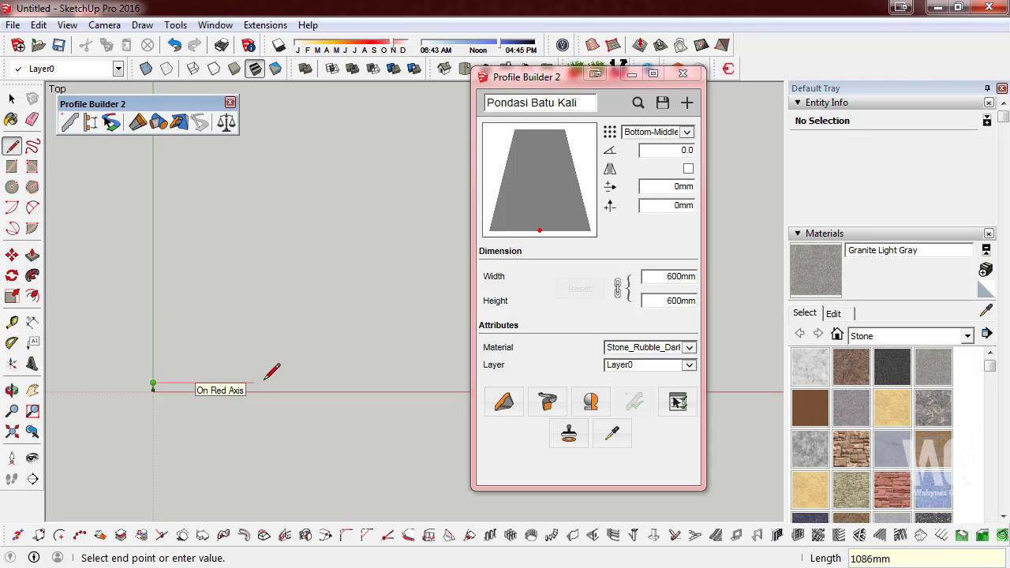
left_click(936, 7)
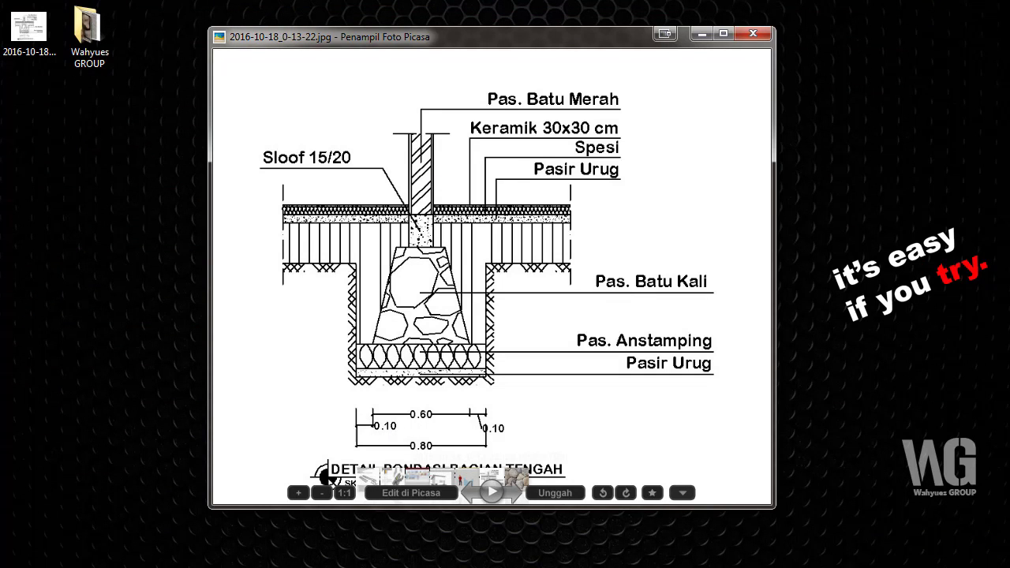
left_click(162, 532)
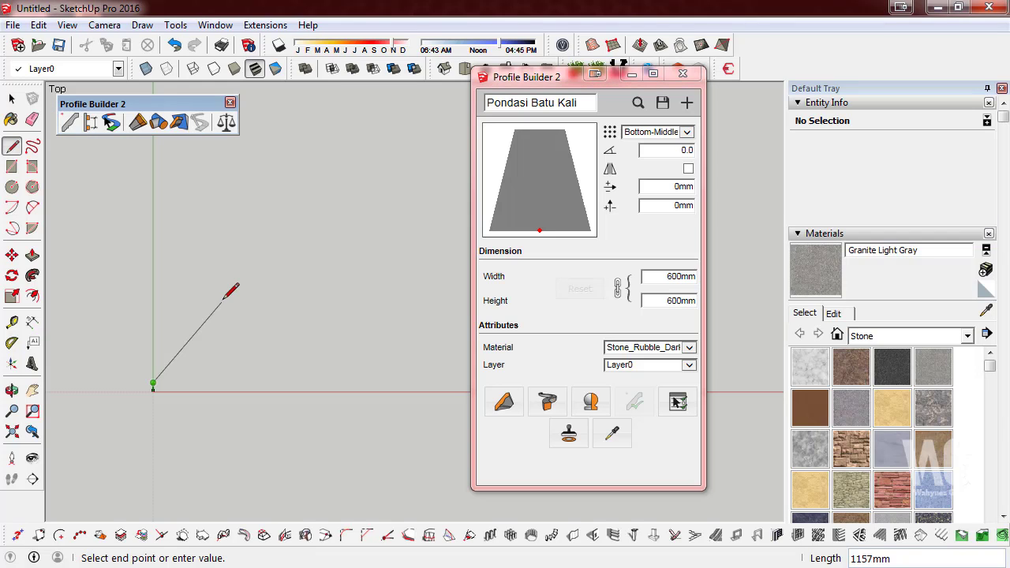
type("800")
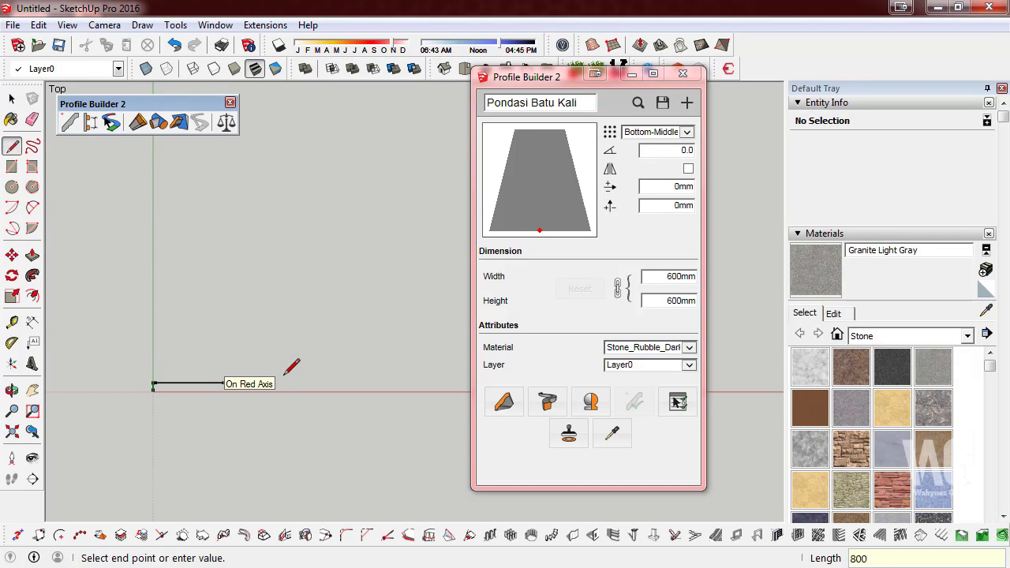
key("Return")
scroll(241, 404, "up", 2)
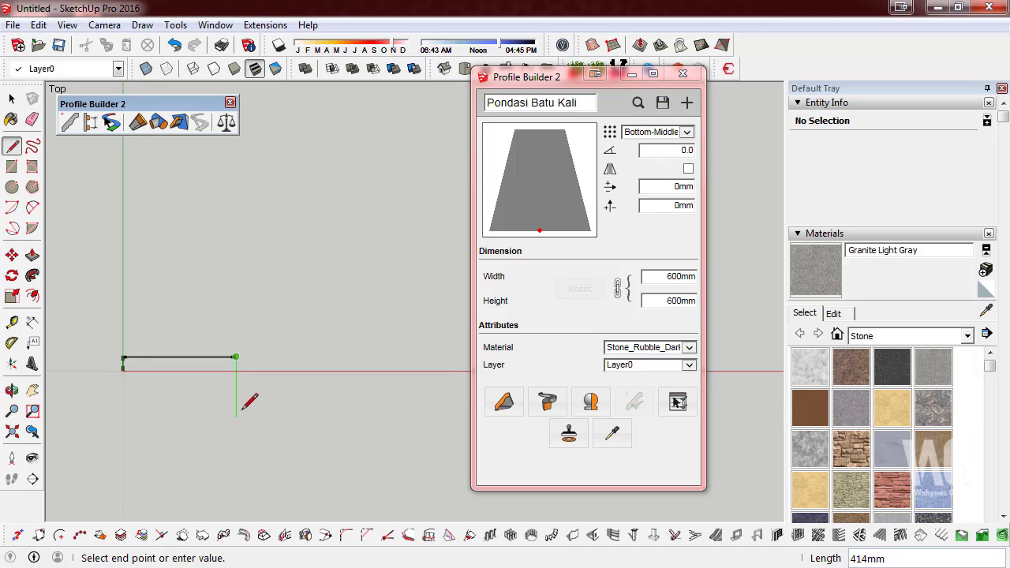
type("100")
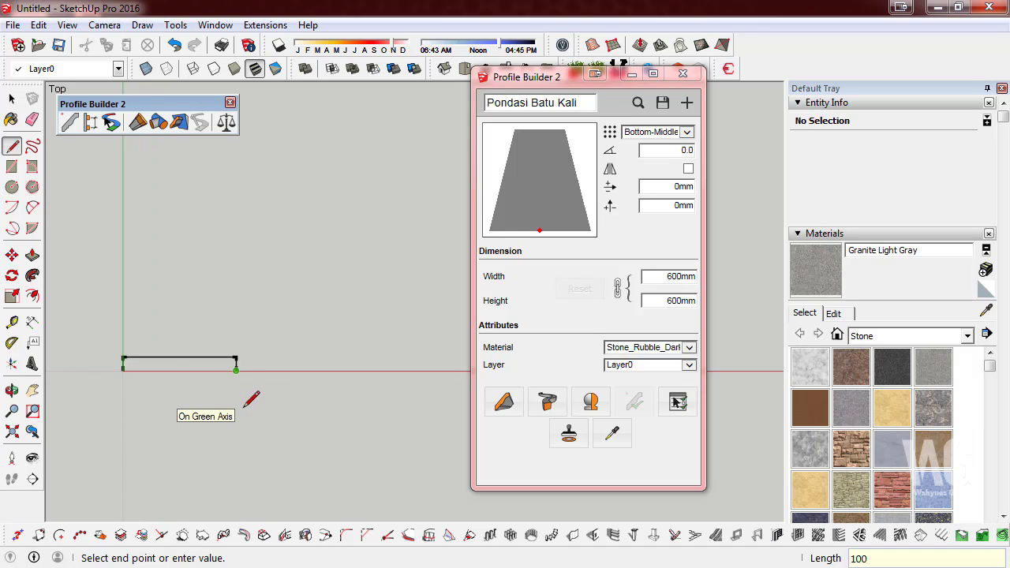
key("Return")
left_click(124, 370)
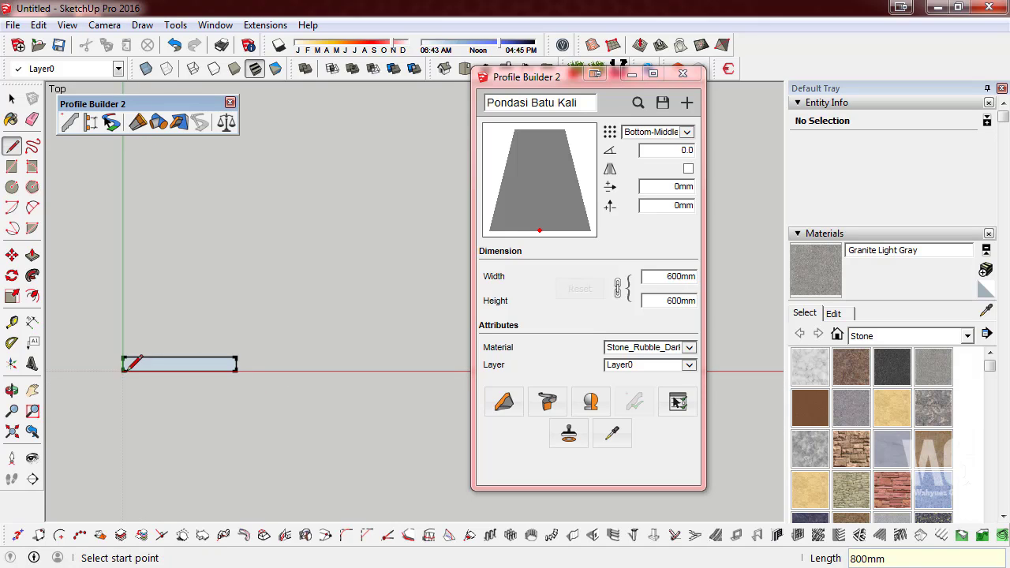
left_click(12, 99)
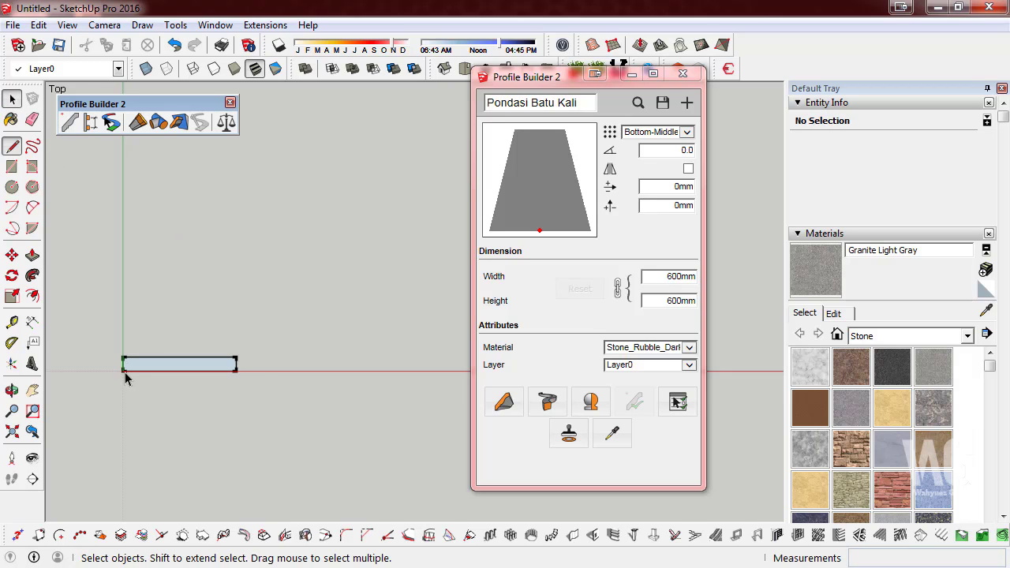
scroll(121, 361, "up", 3)
- Reverse the rectangle's face so its white front side shows
left_click_drag(461, 478, 111, 313)
right_click(282, 364)
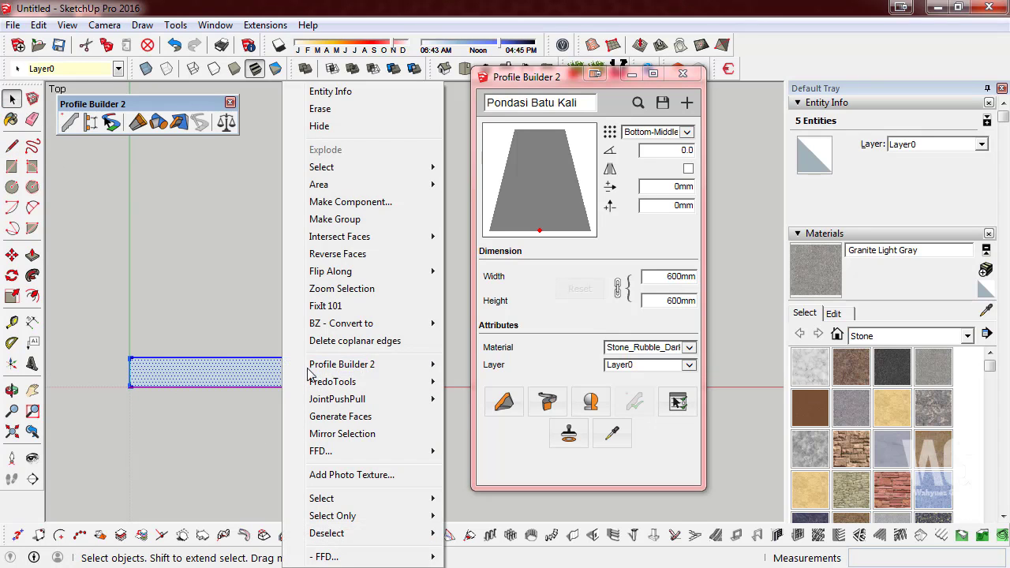
left_click(379, 255)
left_click(367, 280)
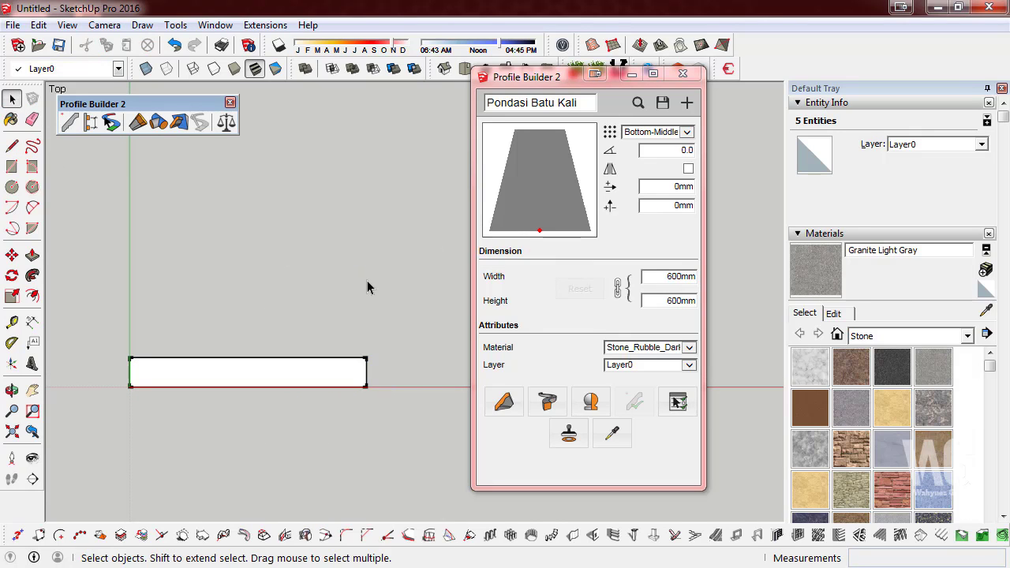
- Paint the face with Stone_Rubble_Cobble from the Stone materials and select it
left_click(966, 336)
left_click(967, 336)
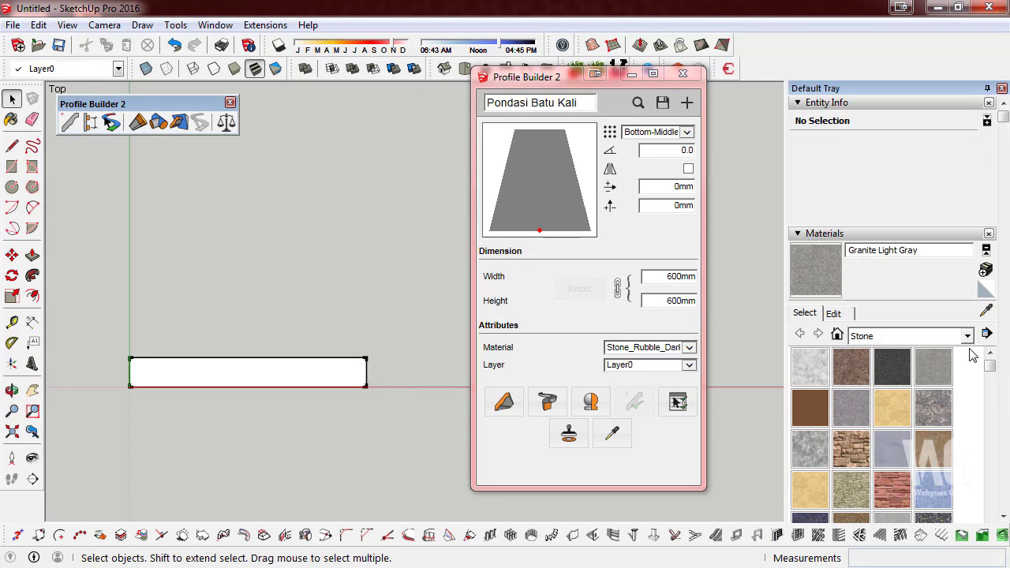
left_click_drag(989, 366, 1002, 472)
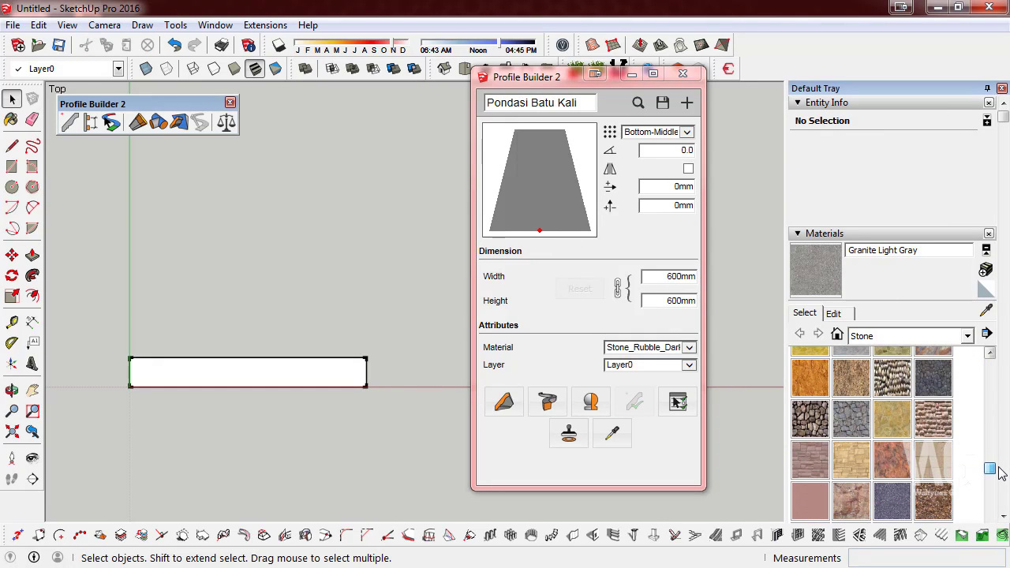
scroll(1002, 489, "up", 1)
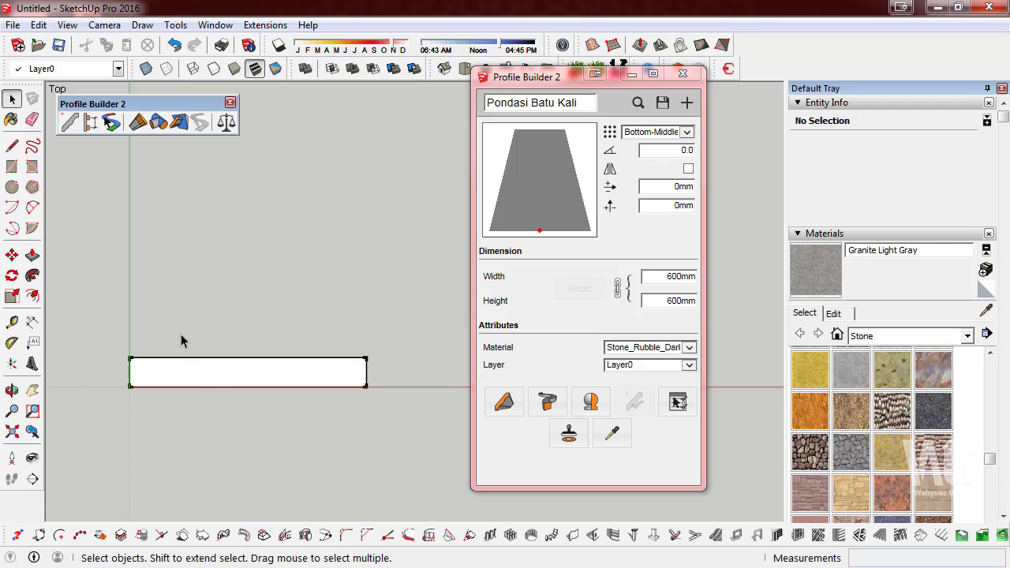
left_click(893, 421)
left_click(222, 361)
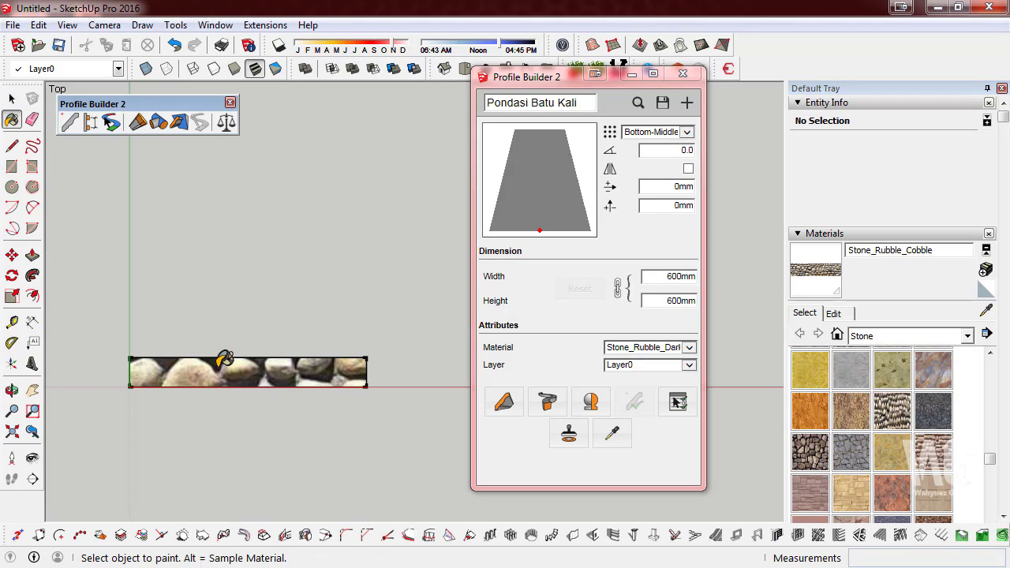
left_click(12, 99)
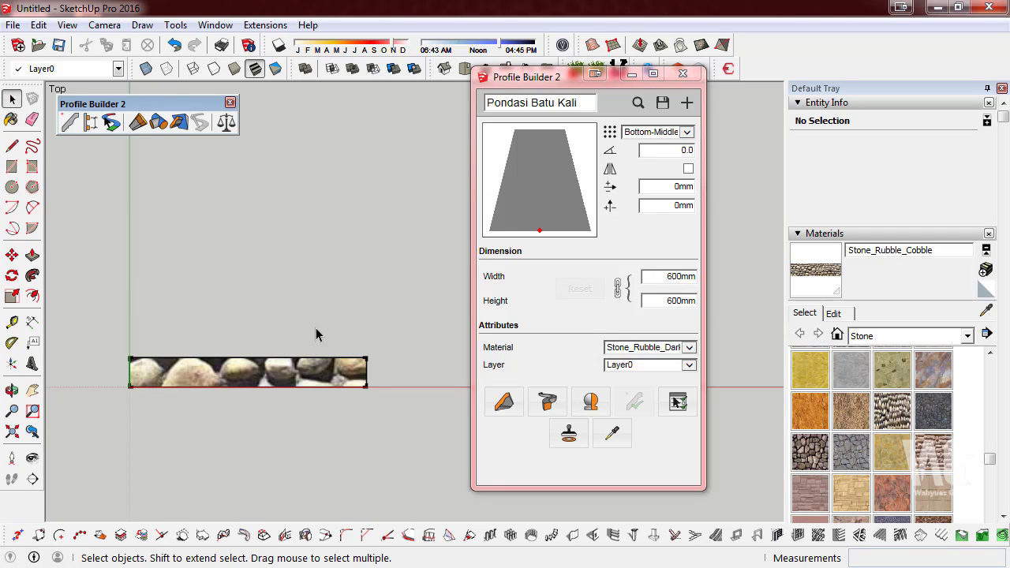
left_click_drag(95, 315, 399, 430)
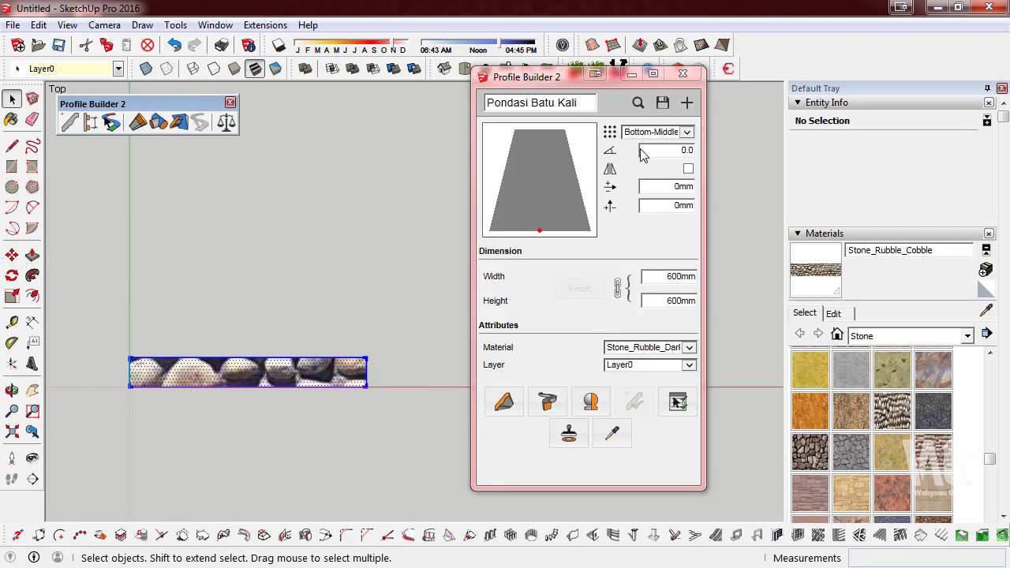
- Create a profile named Anstamping with Stone_Rubble_Cobble material from the selected rectangle
left_click(686, 104)
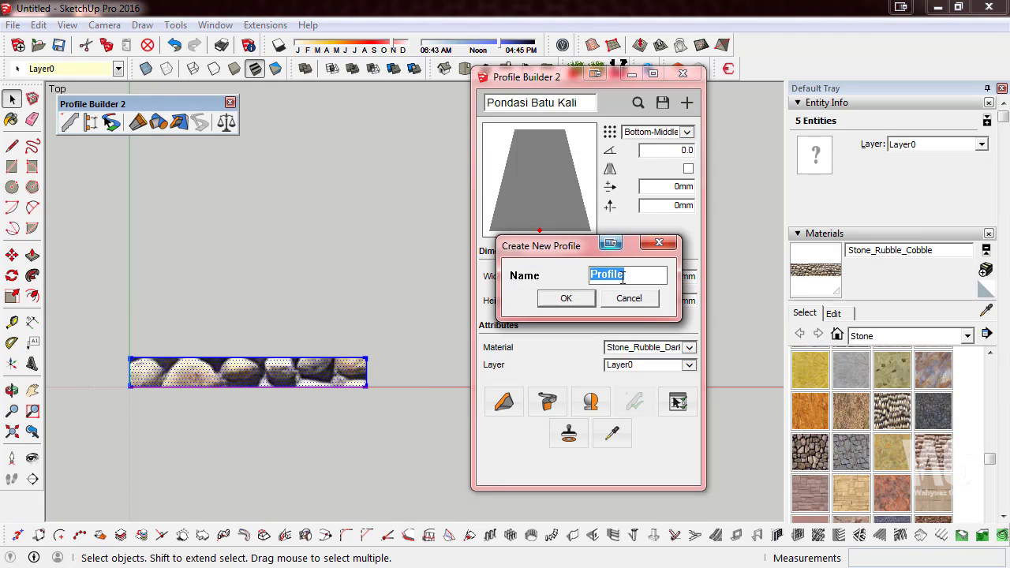
type("Ant")
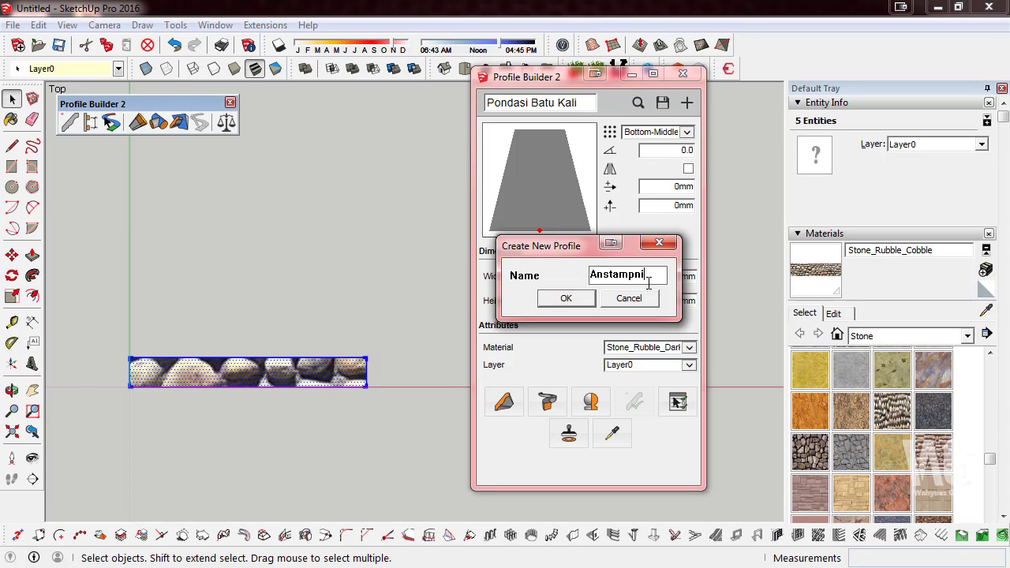
left_click(575, 301)
left_click(669, 352)
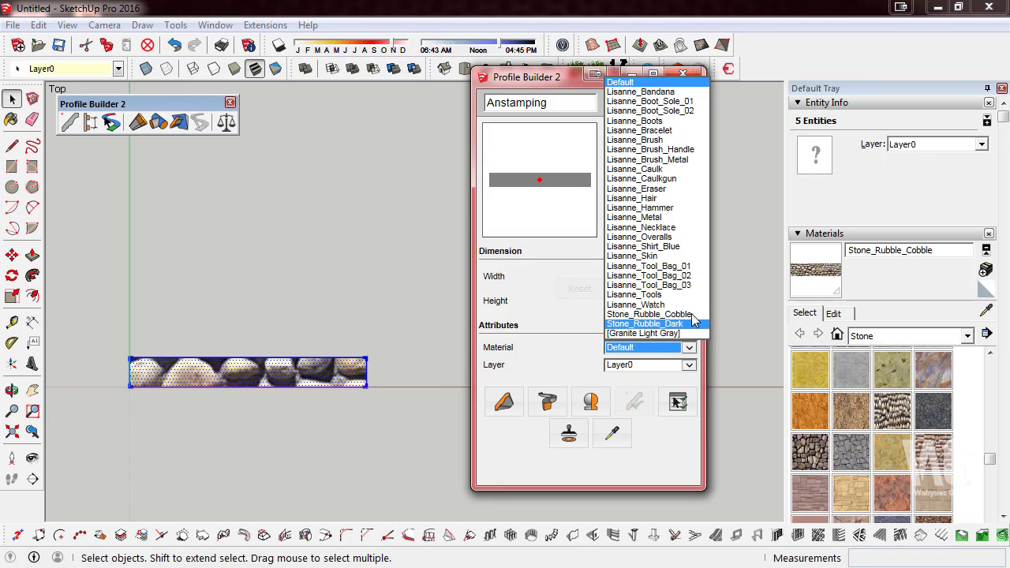
left_click(692, 314)
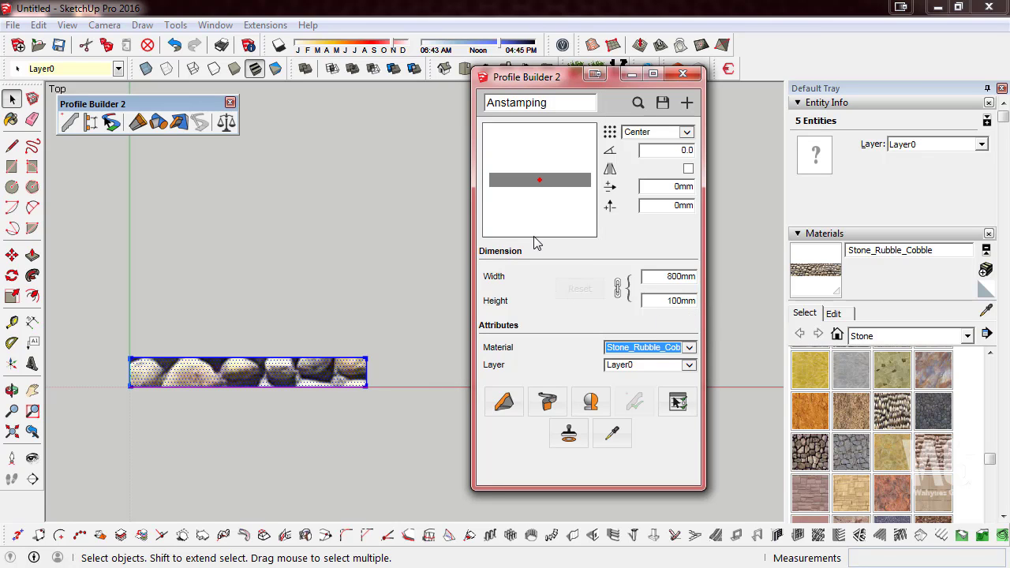
- Save the Anstamping profile as Anstamping.skp and view the reference image
left_click(663, 103)
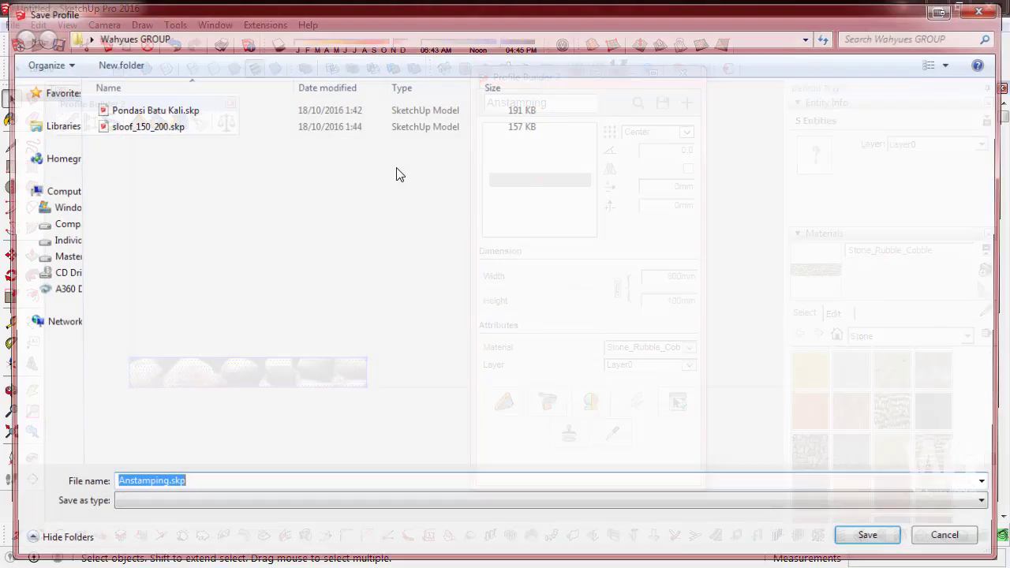
left_click(890, 540)
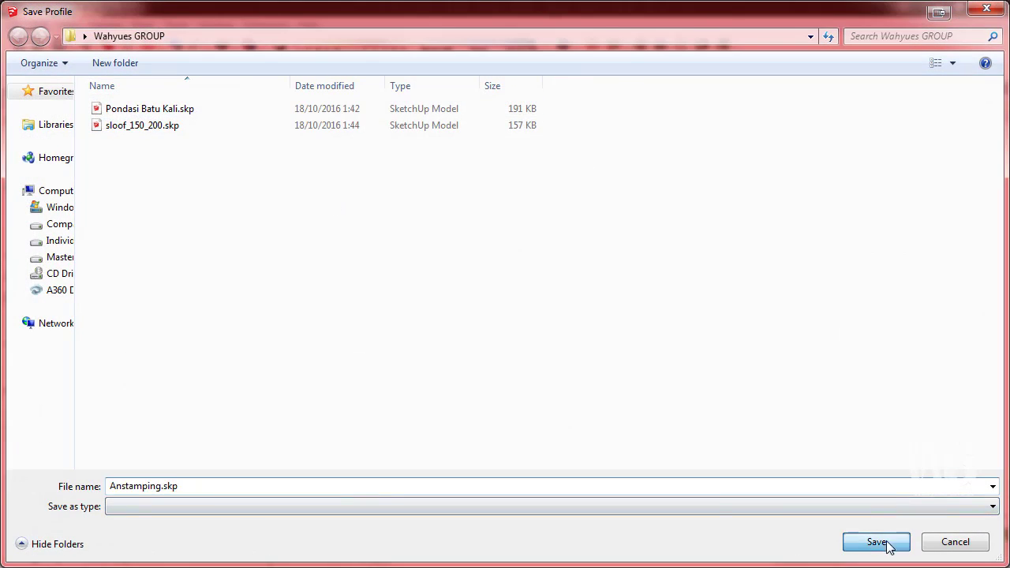
left_click(640, 327)
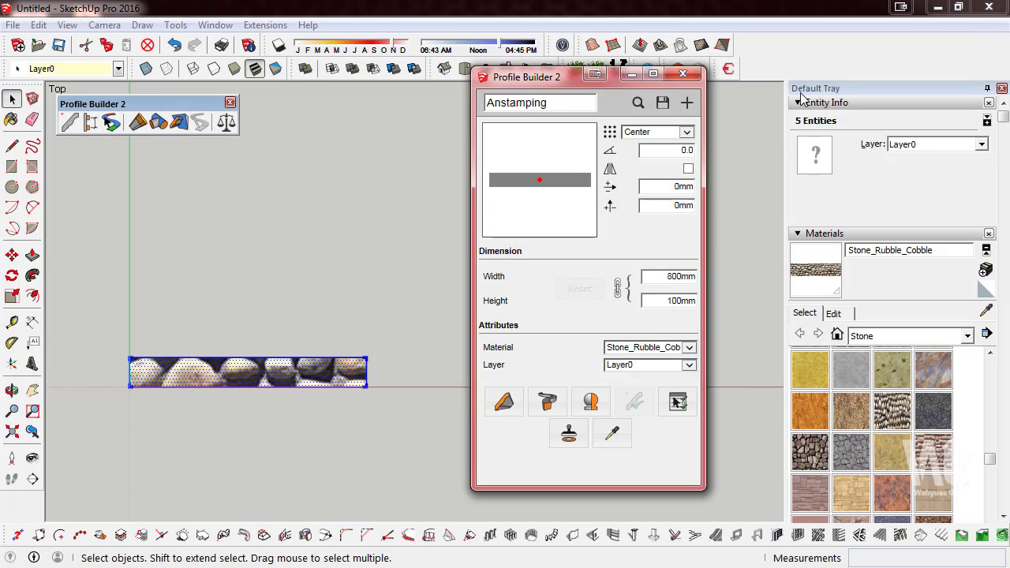
left_click(937, 7)
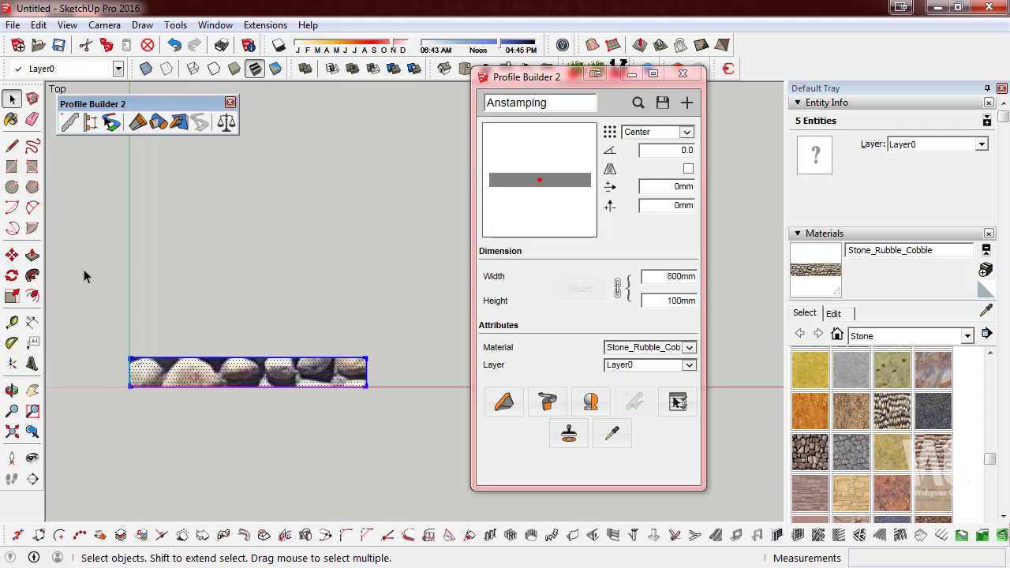
- Erase the stone profile rectangle, clearing the area at the origin
left_click_drag(86, 275, 475, 465)
key("Delete")
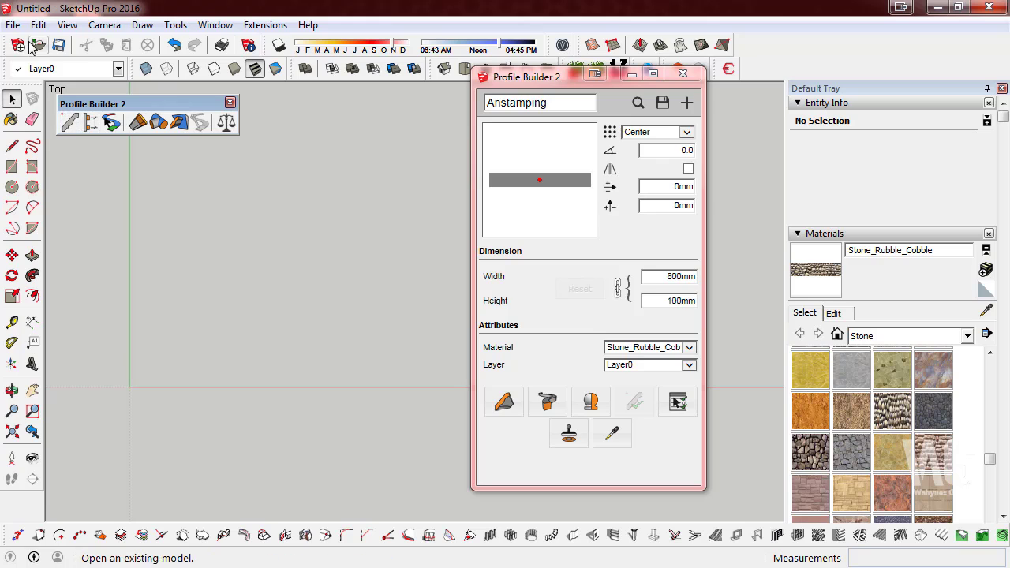
left_click(13, 167)
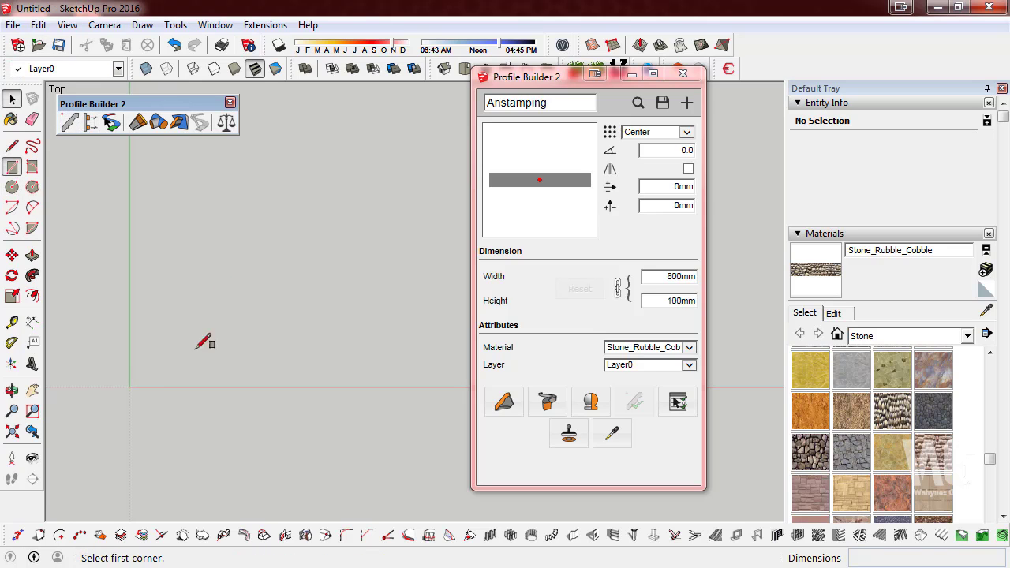
left_click(130, 386)
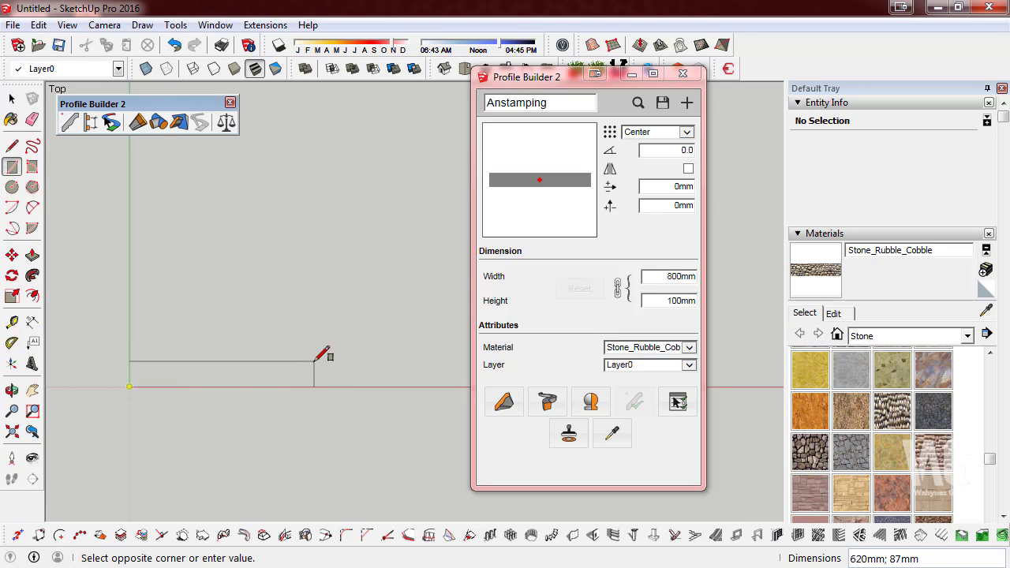
key("Escape")
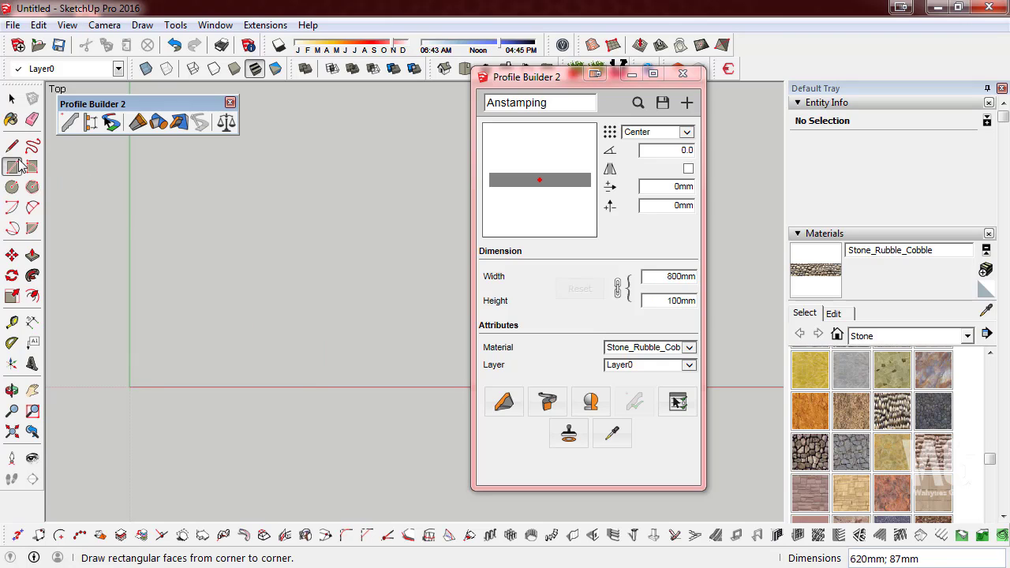
- Draw a closed 800 × 50 mm rectangle with lines from the origin and select it
left_click(12, 146)
left_click(129, 386)
type("50")
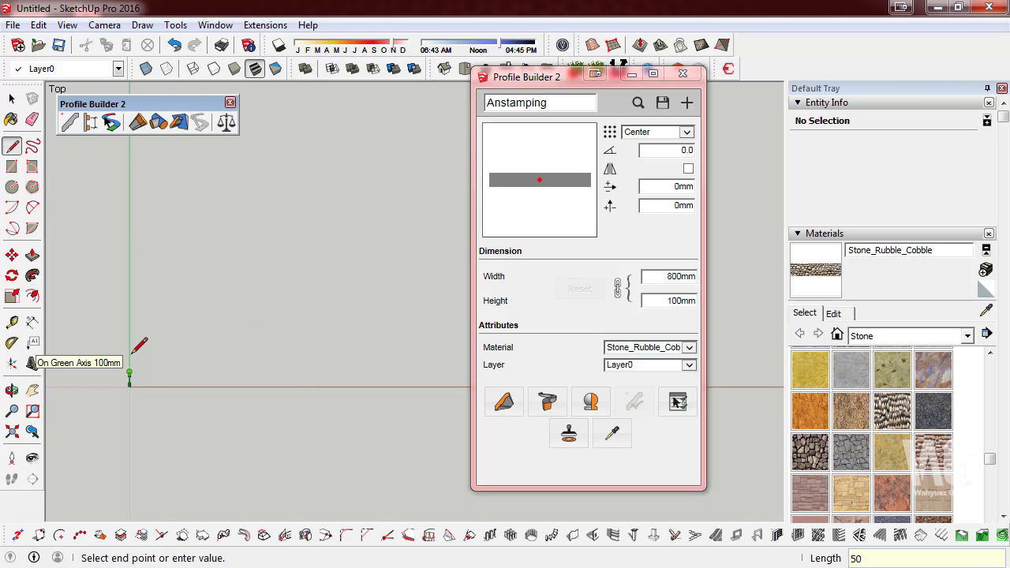
key("Return")
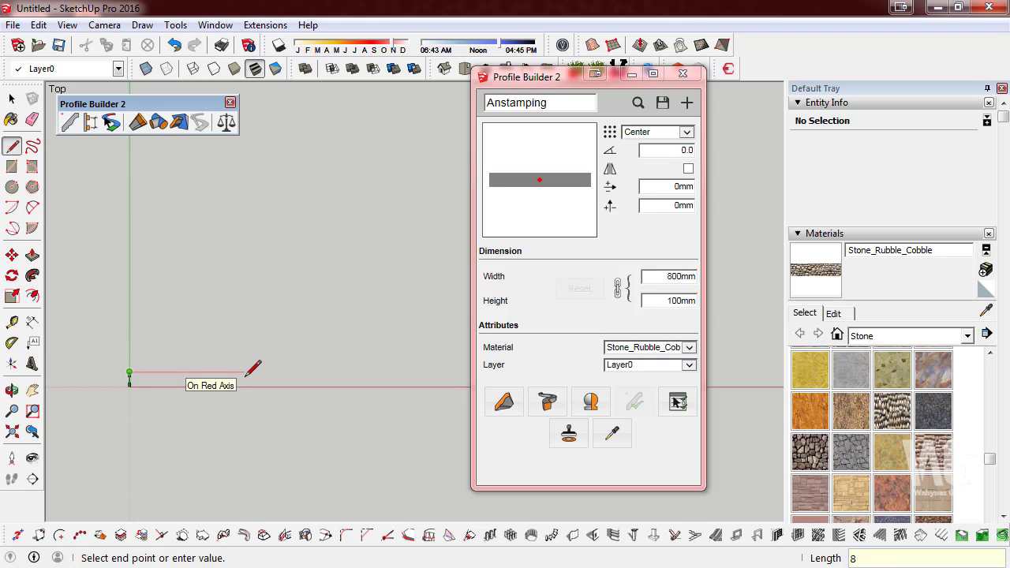
key("Return")
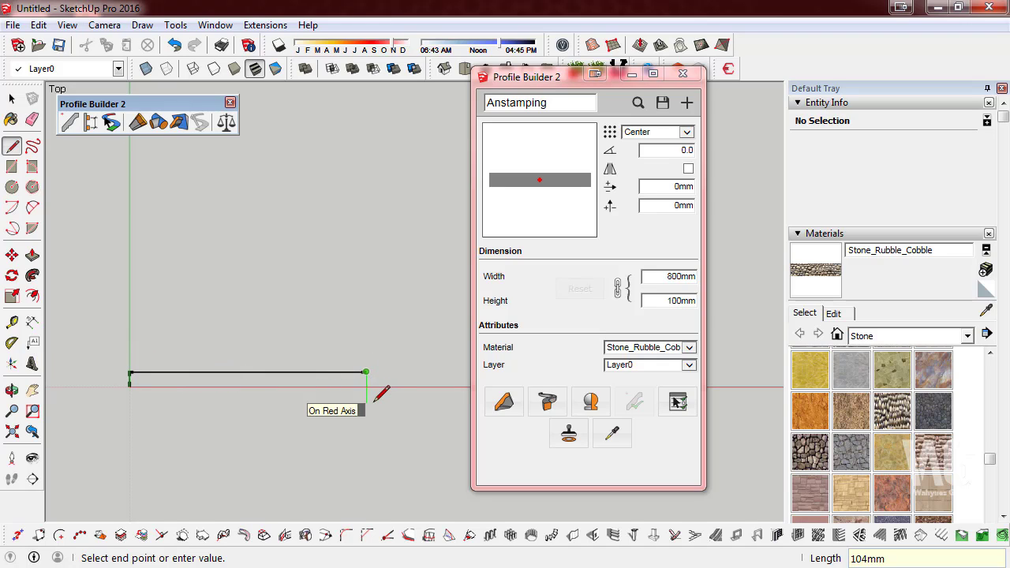
key("Return")
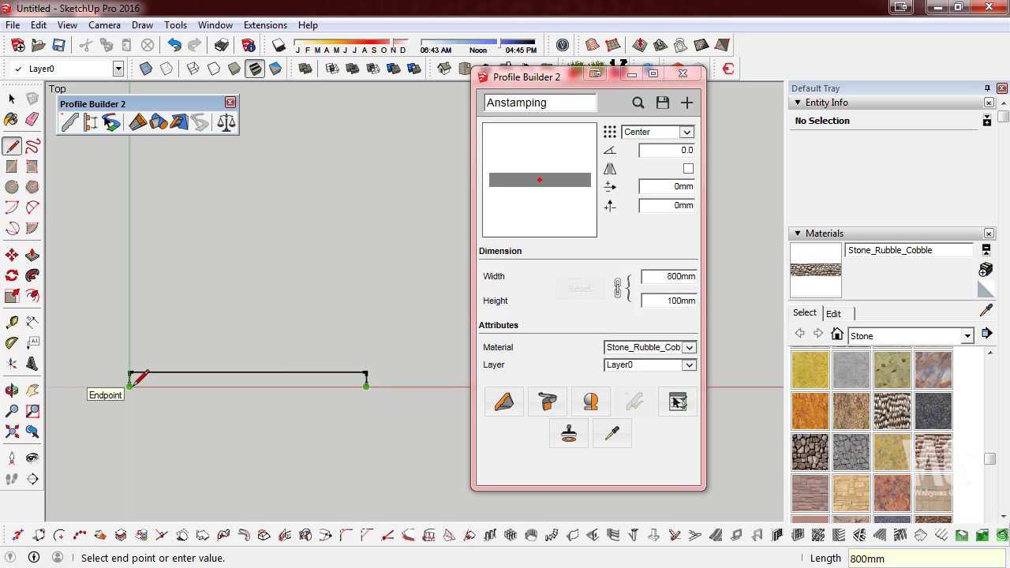
left_click(129, 386)
left_click(12, 98)
left_click_drag(449, 456, 126, 363)
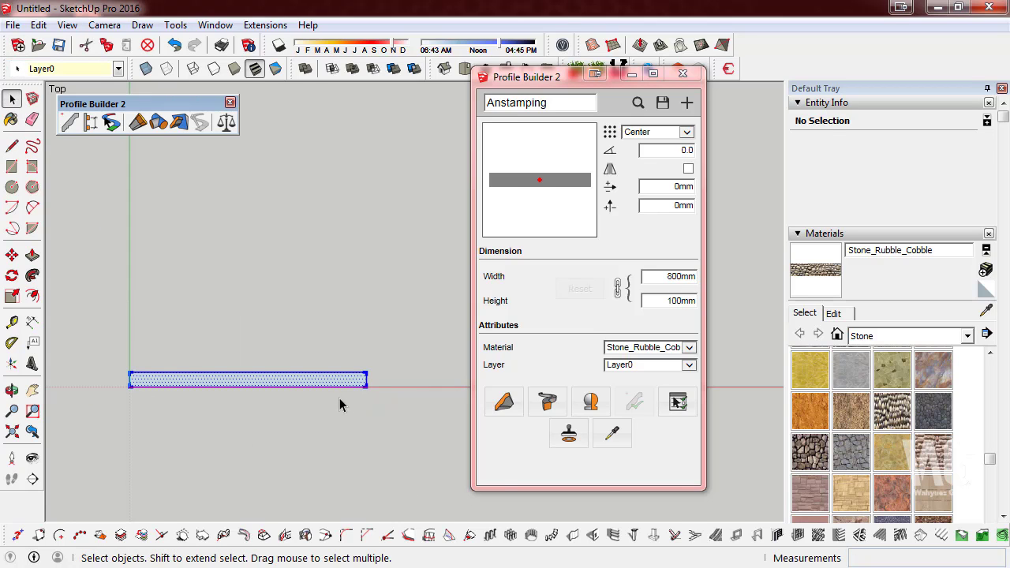
right_click(347, 383)
- Reverse the rectangle's face and browse the Sketchy and Stone material collections
left_click(418, 254)
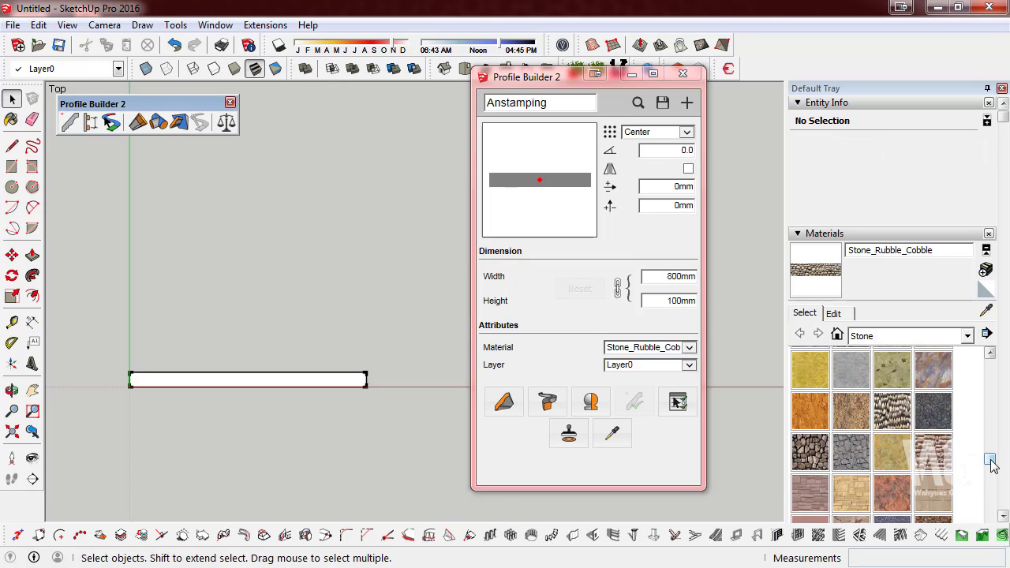
left_click(943, 337)
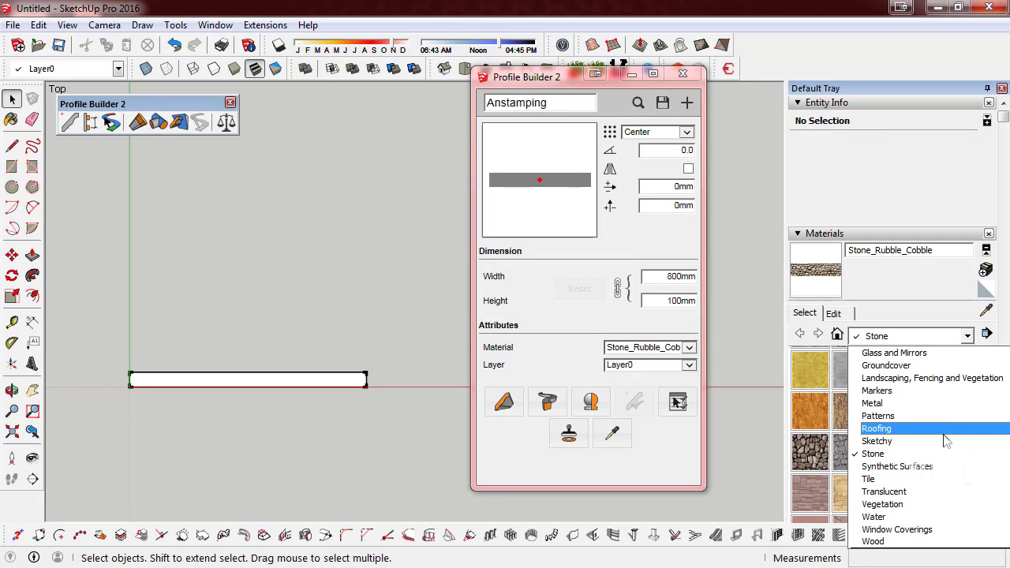
scroll(946, 438, "up", 2)
scroll(947, 438, "up", 2)
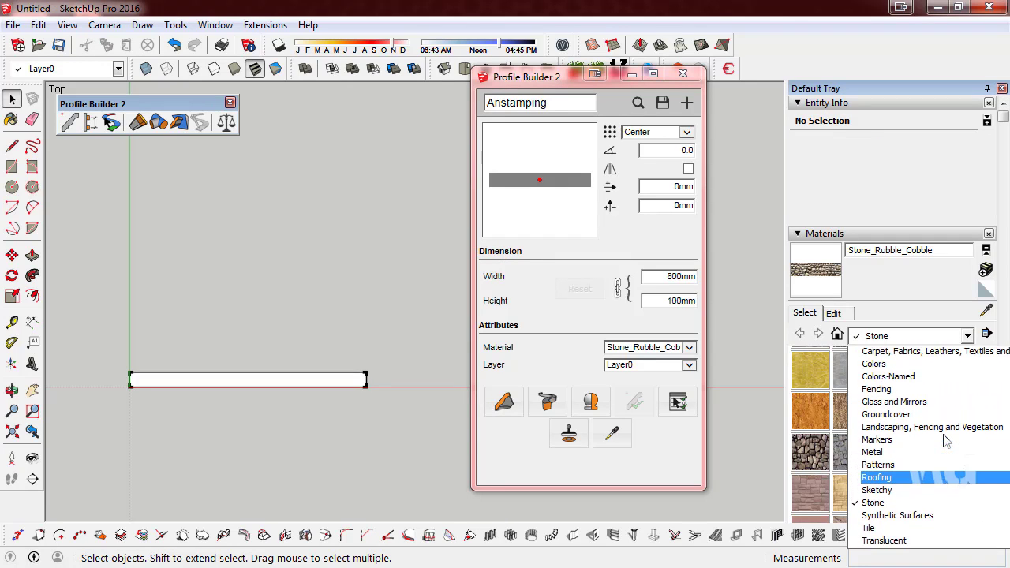
scroll(951, 435, "up", 7)
scroll(958, 431, "up", 1)
scroll(963, 450, "down", 1)
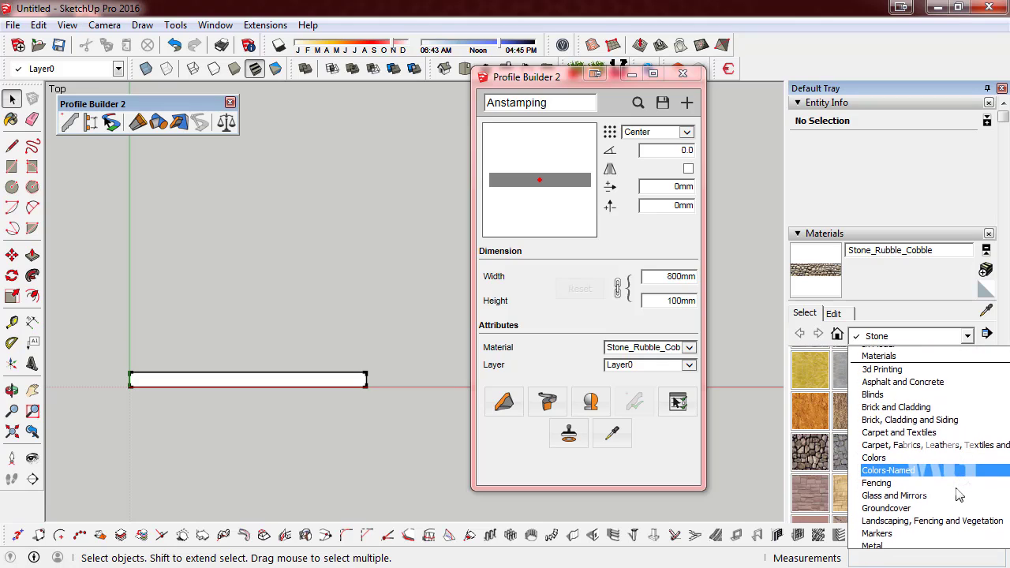
scroll(961, 466, "down", 1)
scroll(964, 465, "down", 3)
scroll(951, 470, "down", 7)
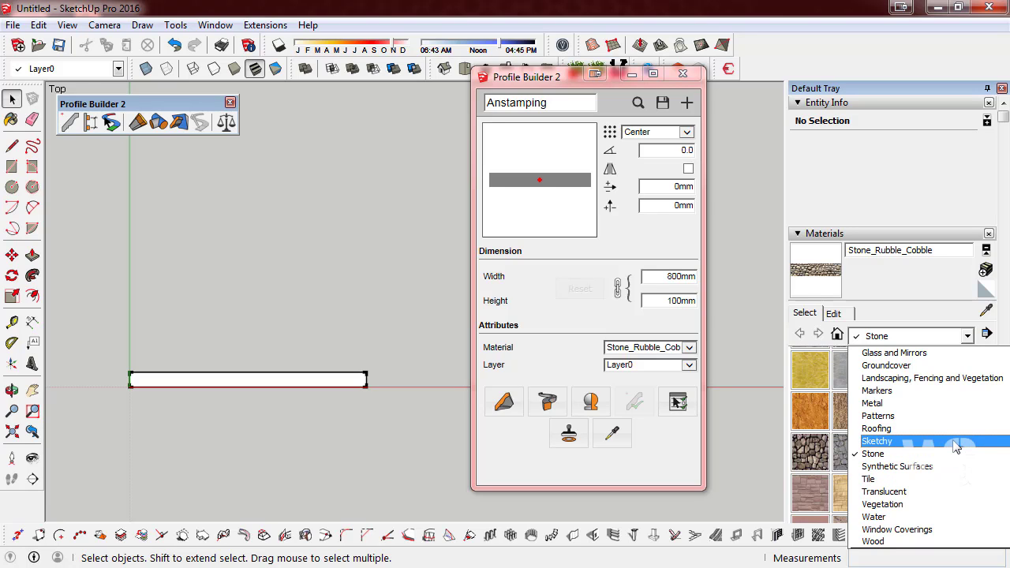
left_click(956, 441)
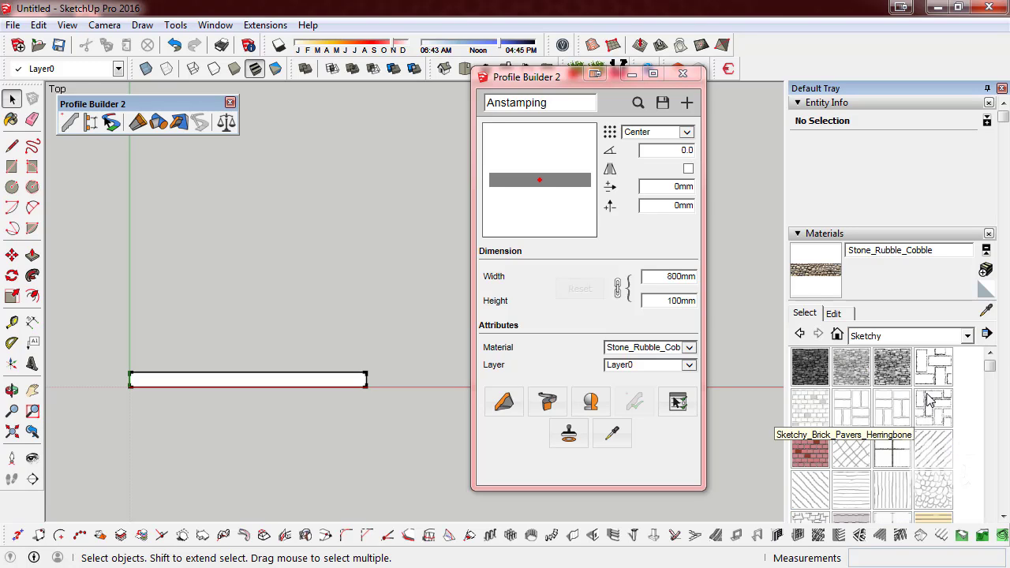
left_click(899, 337)
left_click(887, 456)
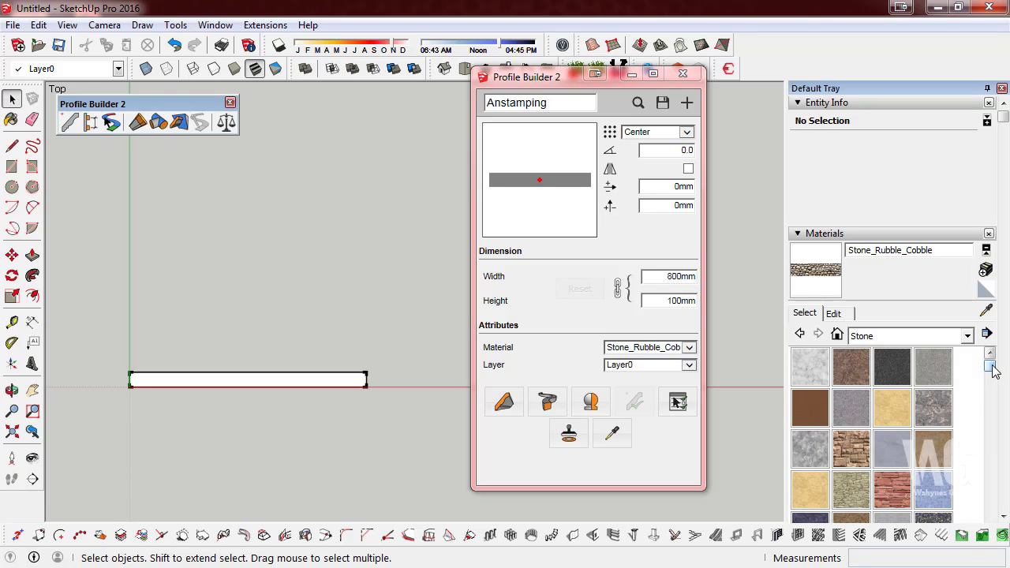
mouse_move(990, 376)
left_mouse_down()
mouse_move(987, 440)
mouse_move(974, 417)
mouse_move(991, 456)
mouse_move(992, 398)
left_mouse_up()
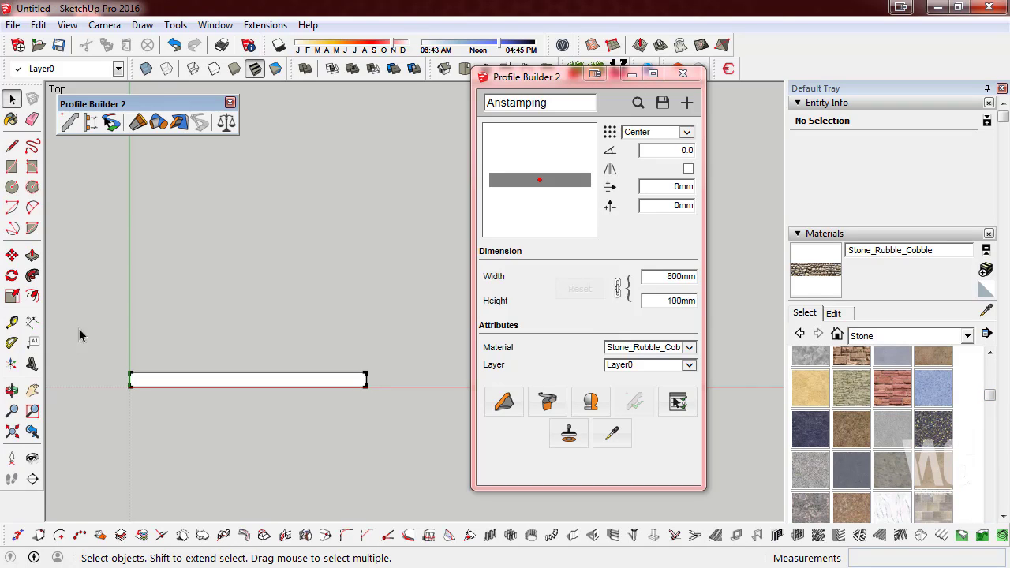
- Select the rectangle and set the profile material to Default
left_click_drag(93, 322, 448, 449)
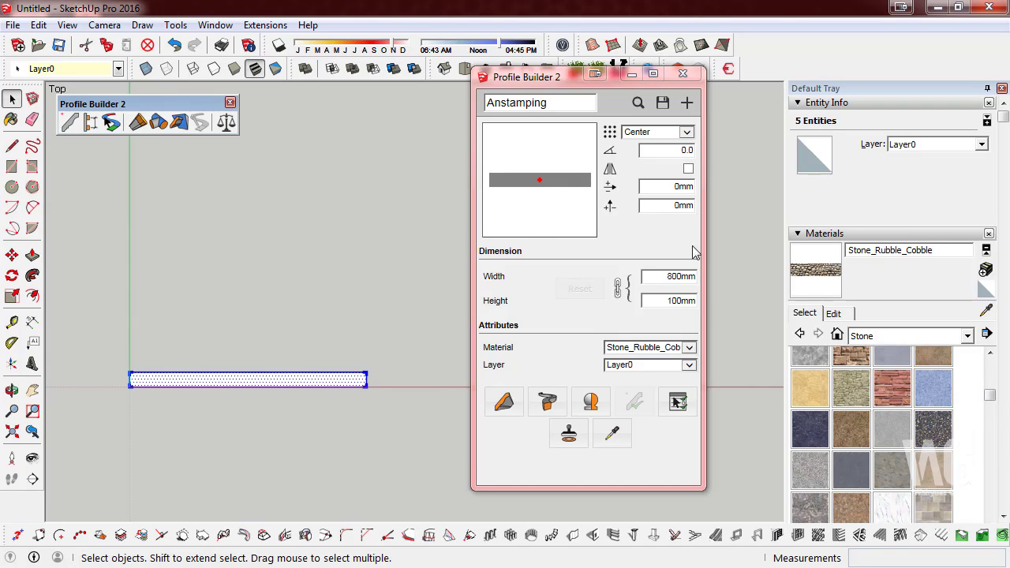
left_click(665, 355)
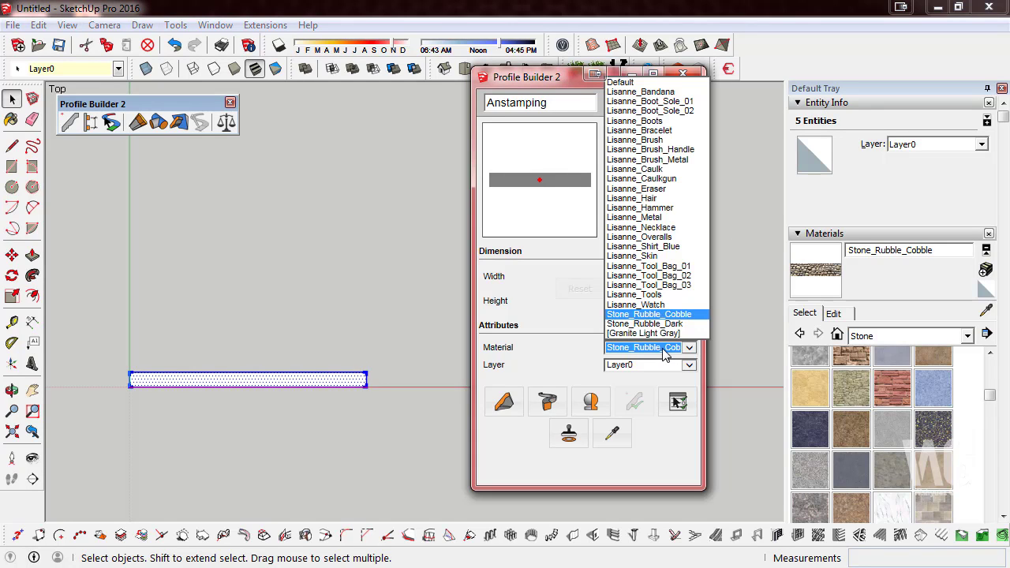
left_click(622, 83)
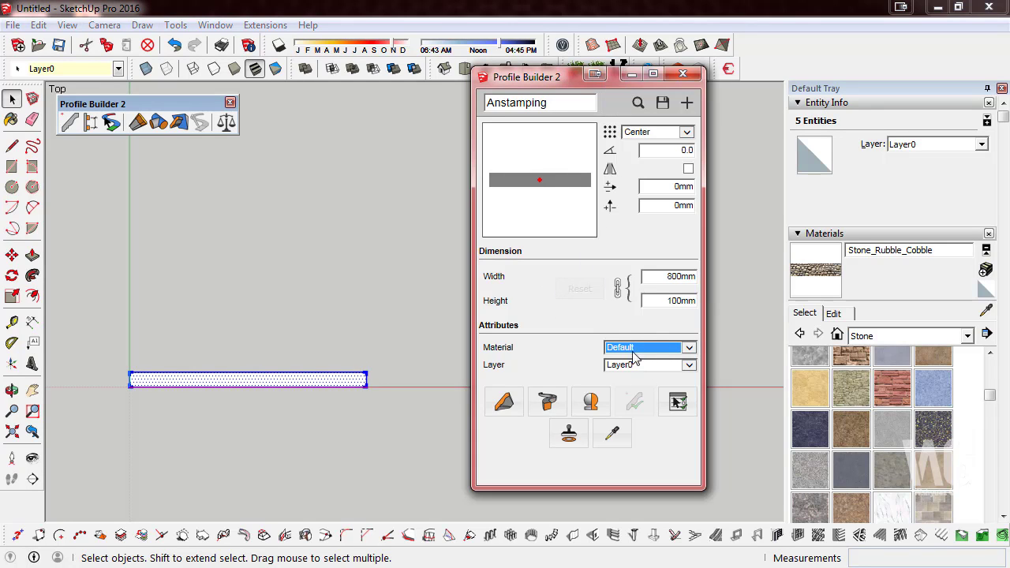
- Create a profile named Urugan Pasir Bawah Pondasi aligned Bottom-Middle
left_click(686, 102)
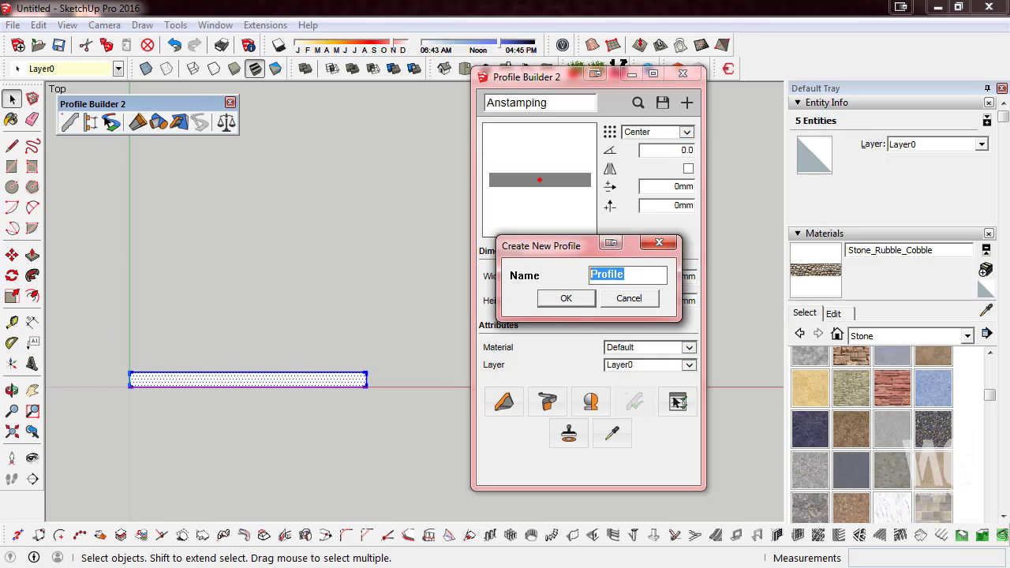
type("Urugan Pasi")
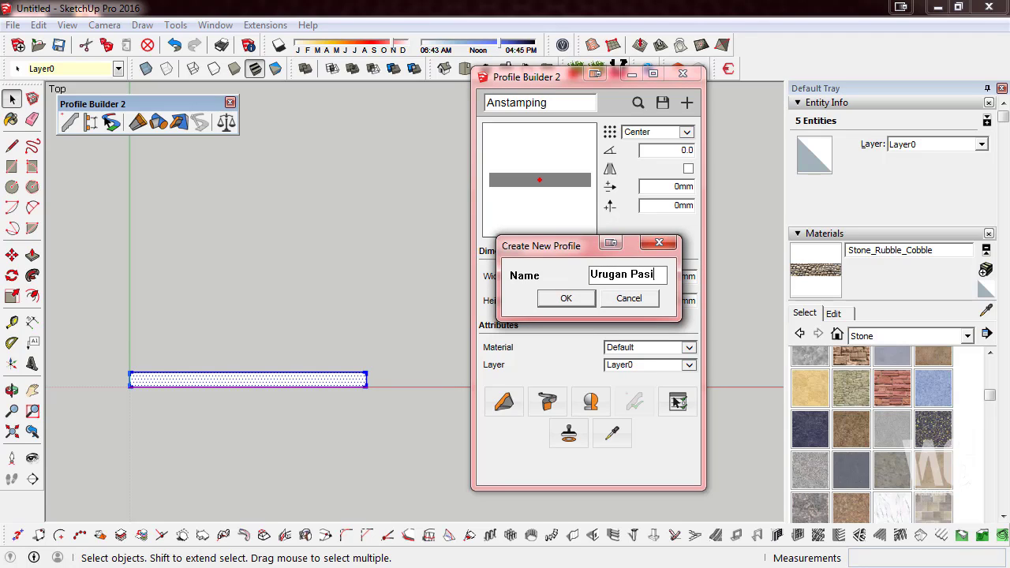
type("Bawah Pondas")
type("i")
left_click(564, 299)
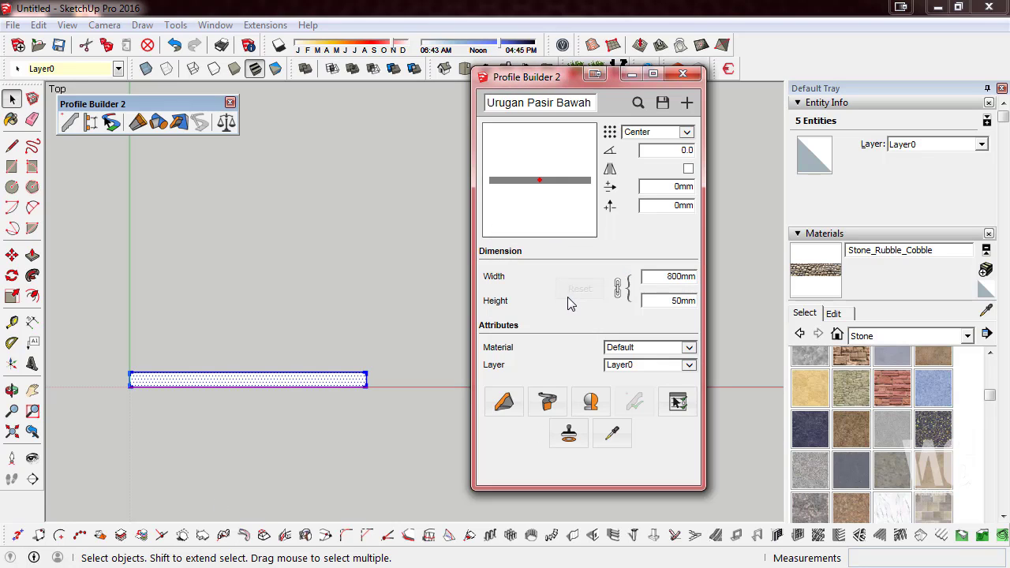
left_click(675, 139)
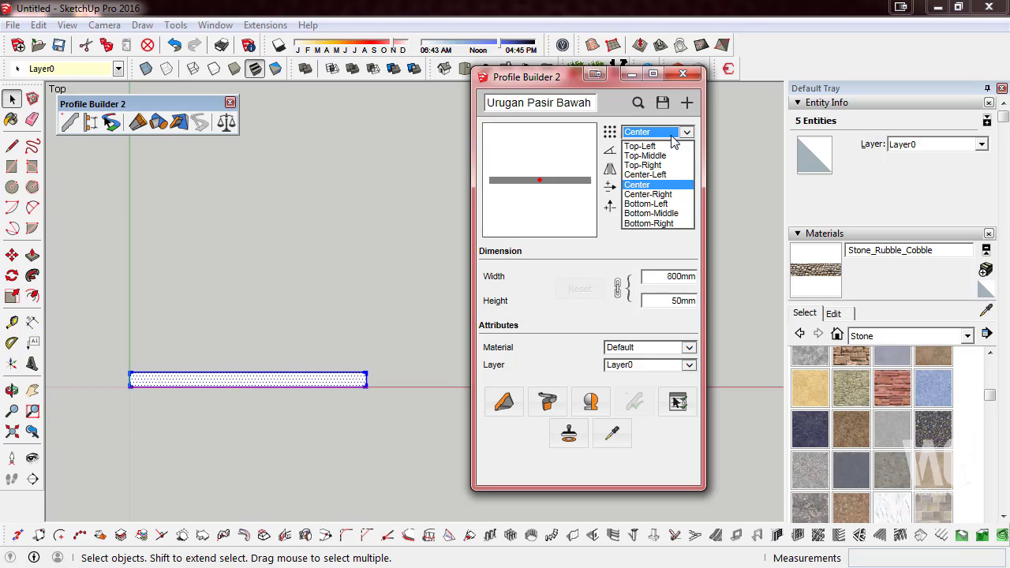
left_click(676, 213)
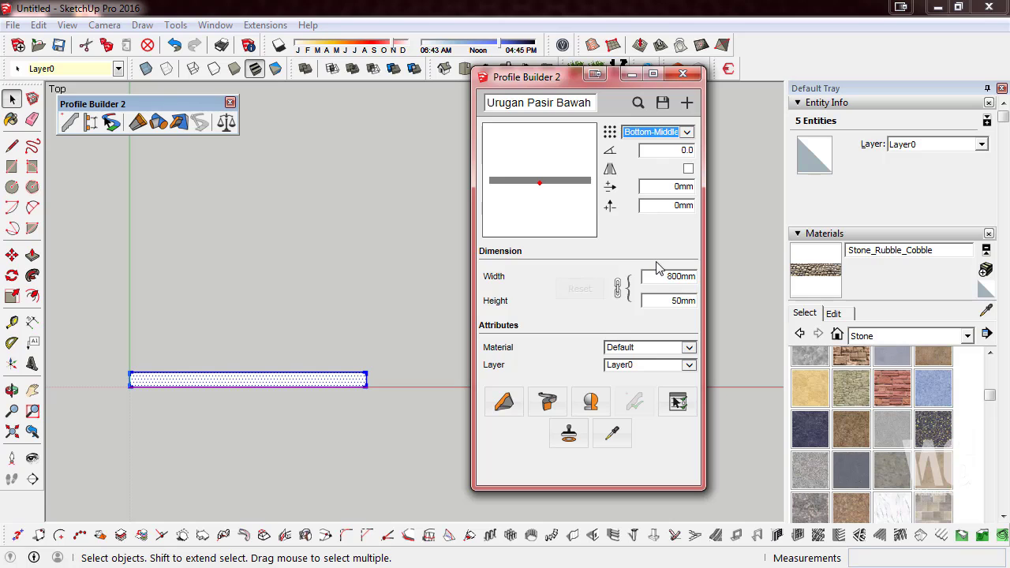
- Save the profile as Urugan Pasir Bawah Pondasi.skp
left_click(662, 103)
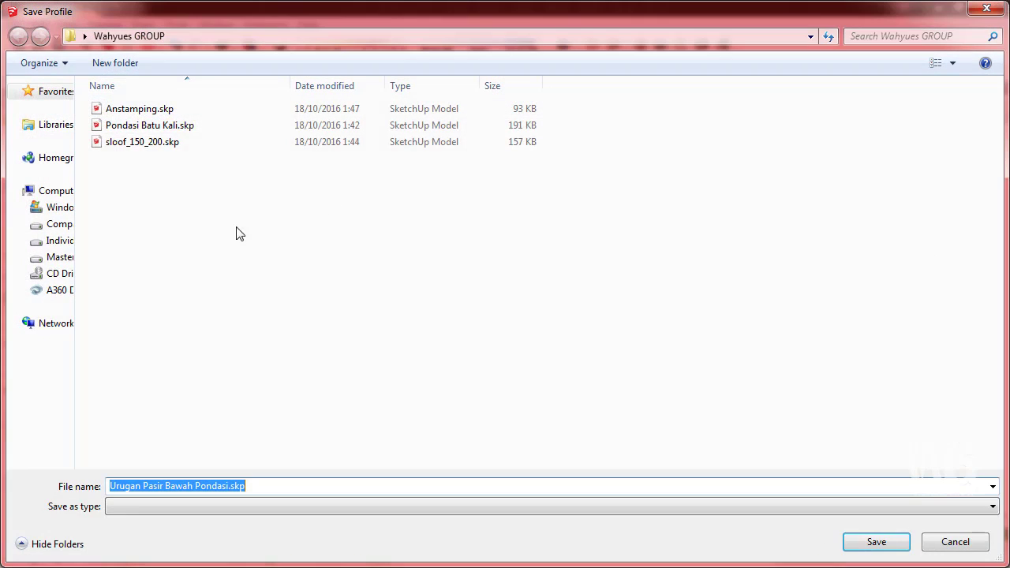
left_click(876, 542)
left_click(616, 318)
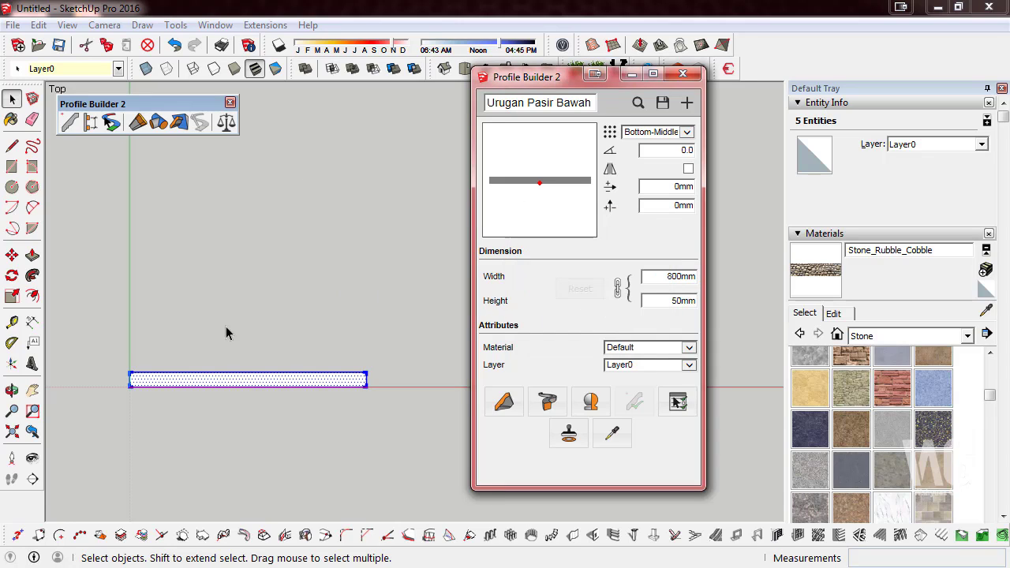
- Delete the flat 800 × 50 mm source rectangle from the model
left_click(129, 342)
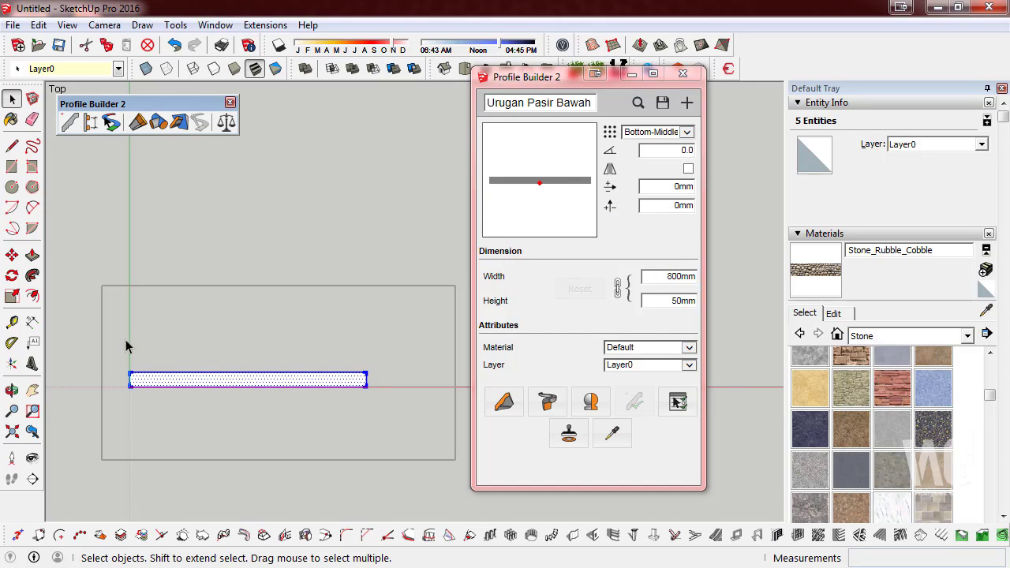
scroll(102, 345, "down", 3)
left_click_drag(85, 313, 315, 455)
key("Delete")
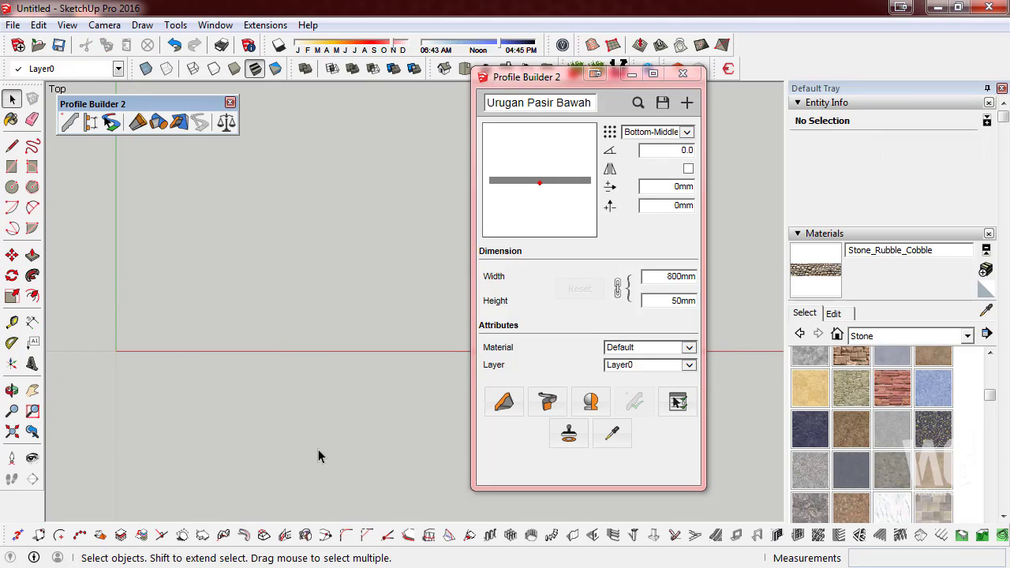
- Switch to the Iso view with Camera > Perspective and orbit to see the origin
left_click(441, 76)
left_click(104, 24)
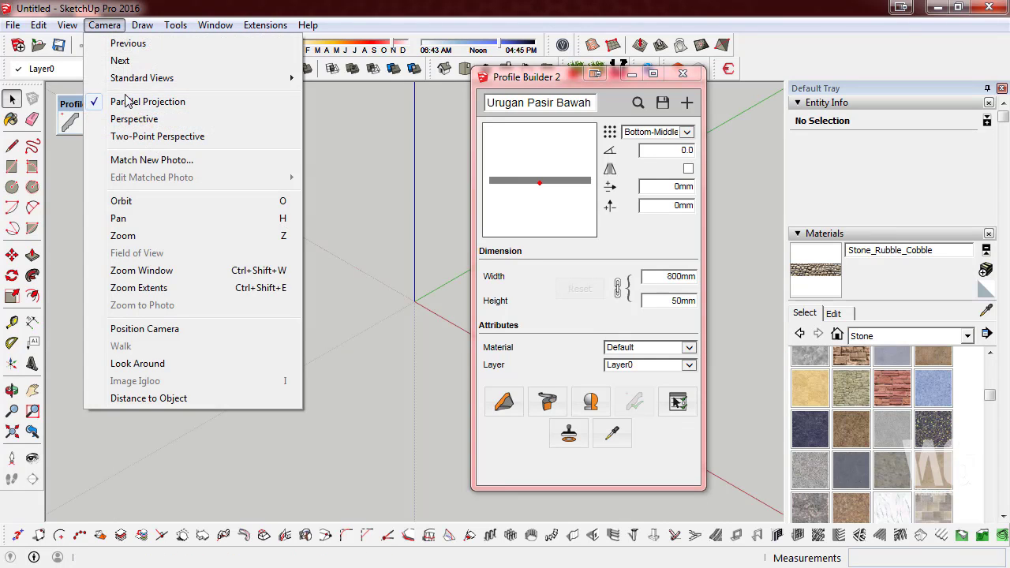
left_click(157, 124)
middle_click_drag(126, 330, 384, 328)
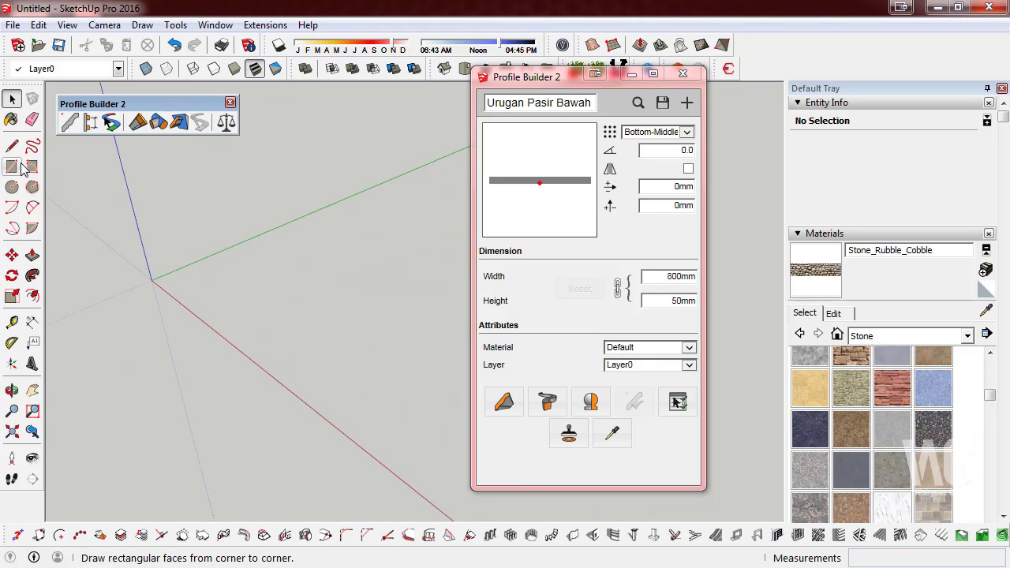
- Build a 1000 mm Urugan Pasir Bawah member from the origin along the green axis
left_click(639, 104)
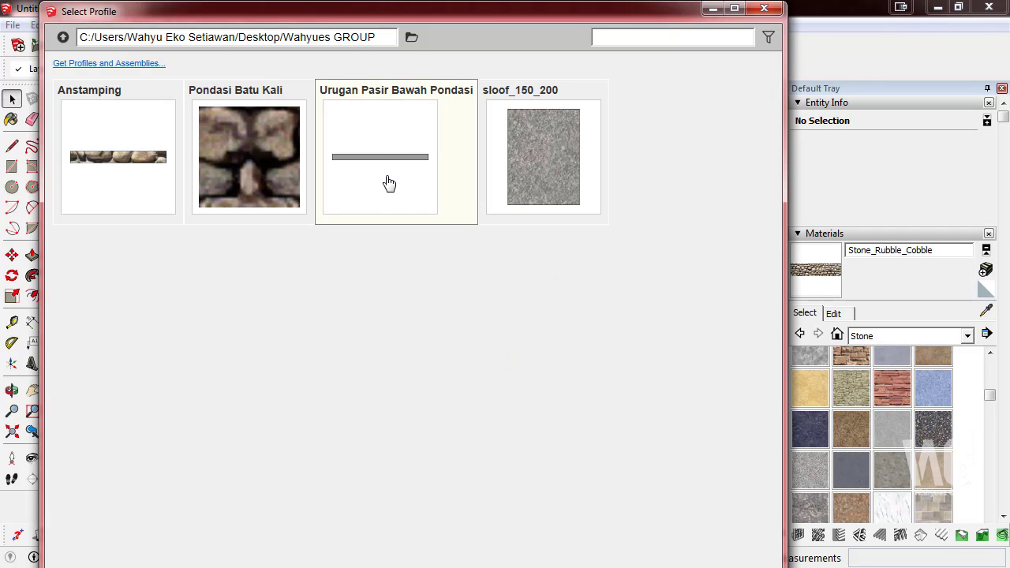
left_click(769, 9)
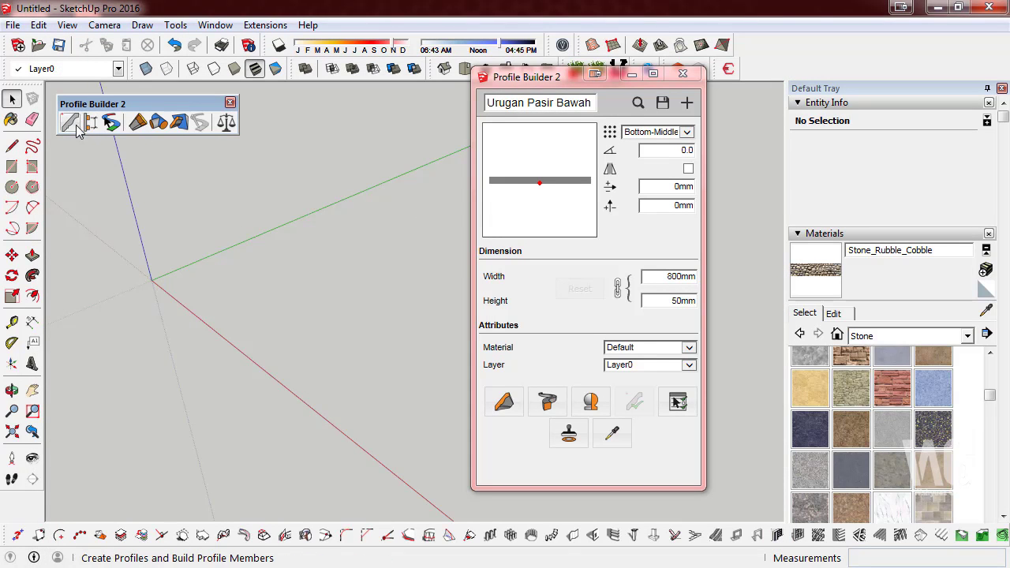
left_click(507, 403)
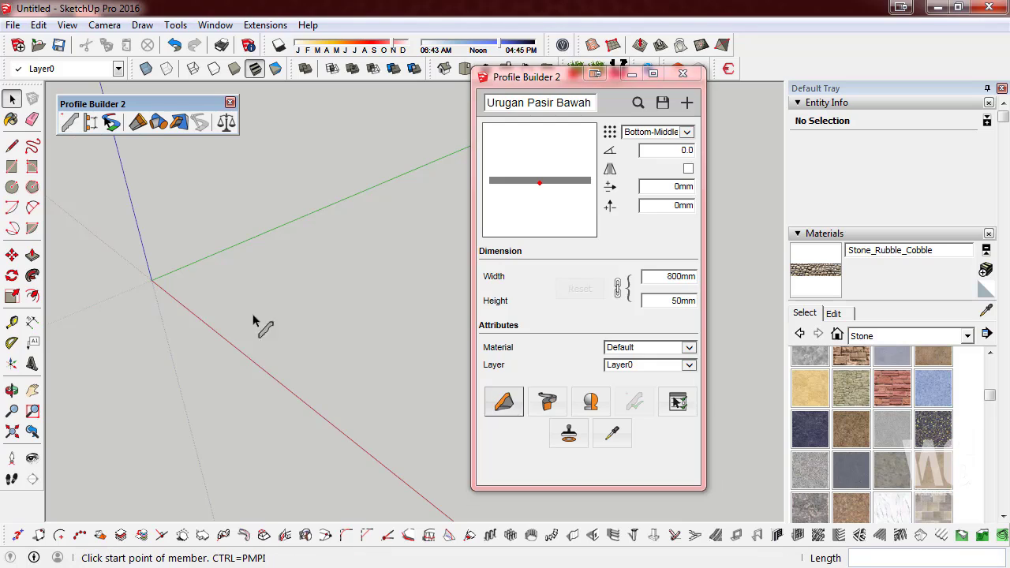
left_click(152, 286)
type("1000")
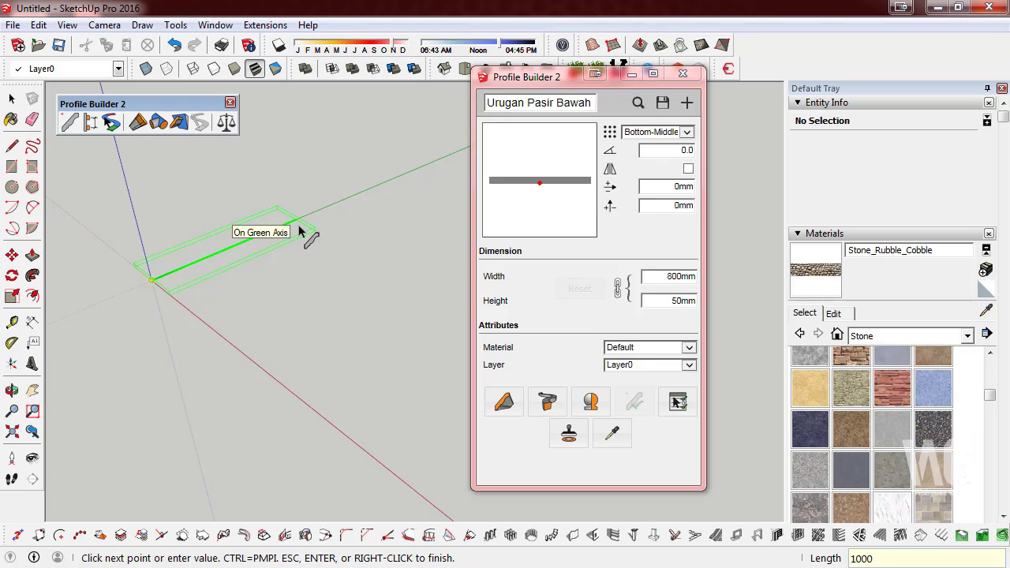
key("Return")
right_click(271, 246)
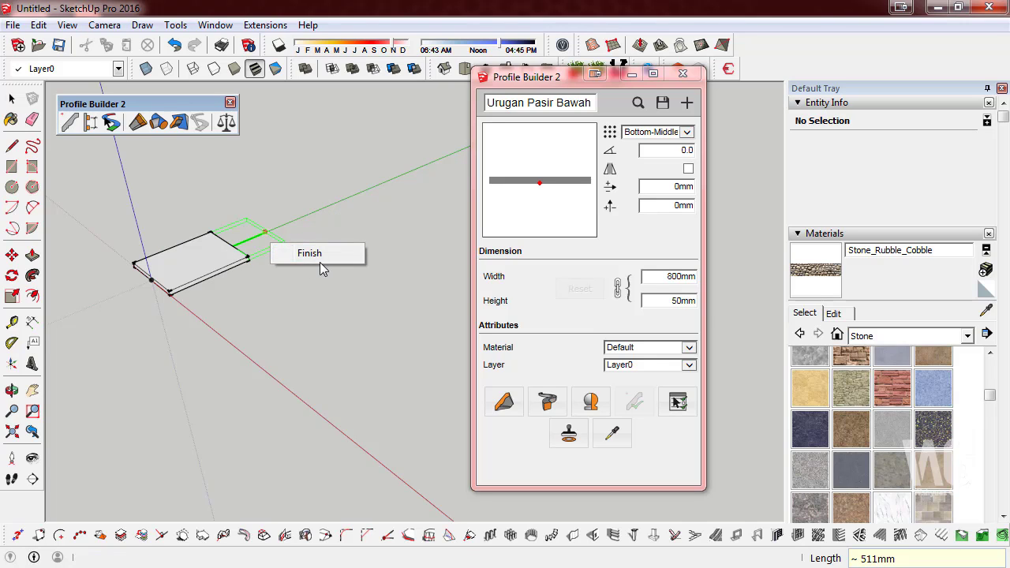
left_click(320, 263)
scroll(180, 297, "up", 2)
scroll(134, 281, "up", 2)
scroll(134, 276, "up", 2)
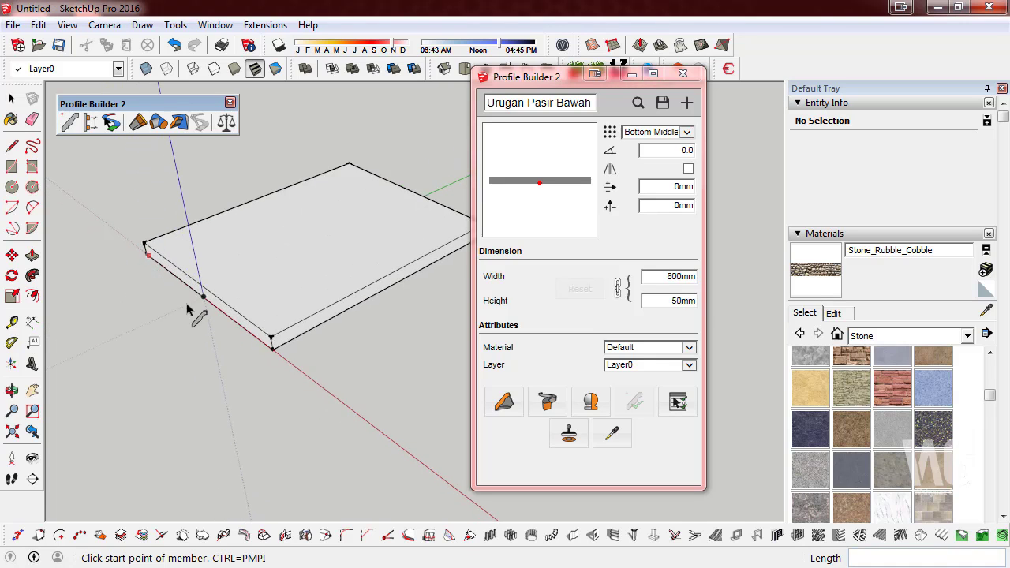
- Load the Anstamping profile and set its alignment to Bottom-Middle
left_click(639, 102)
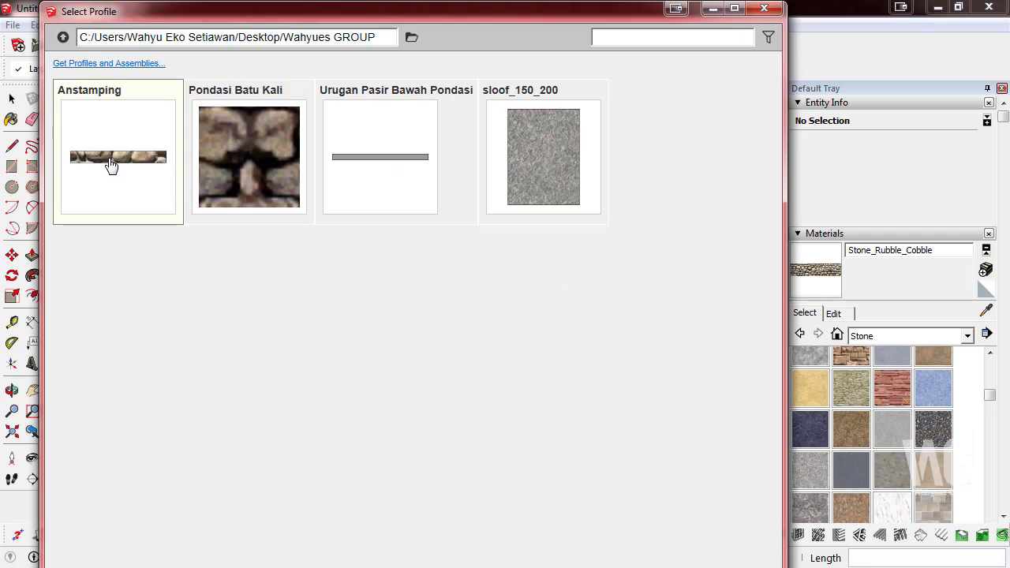
left_click(144, 166)
double_click(146, 168)
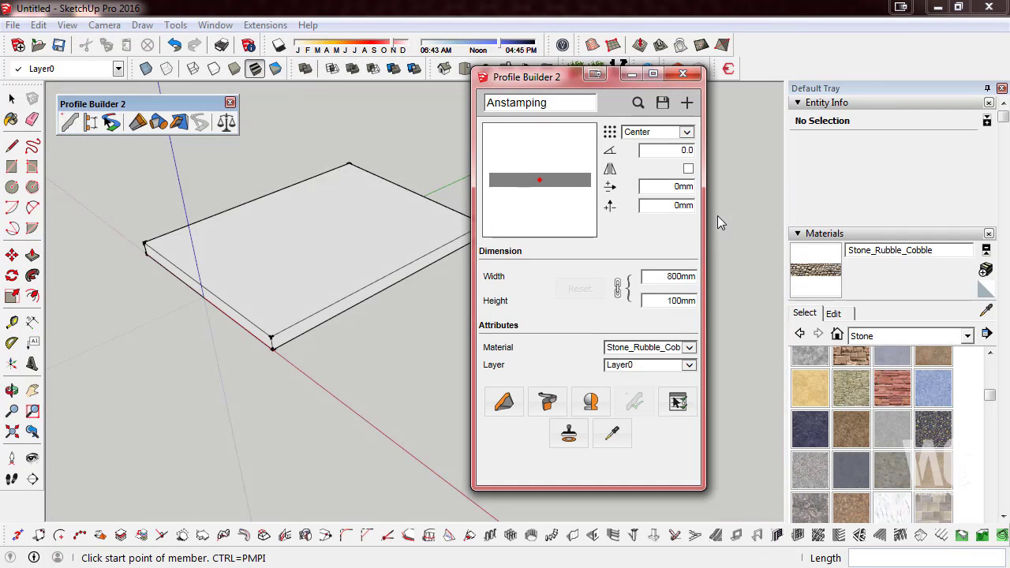
left_click(669, 134)
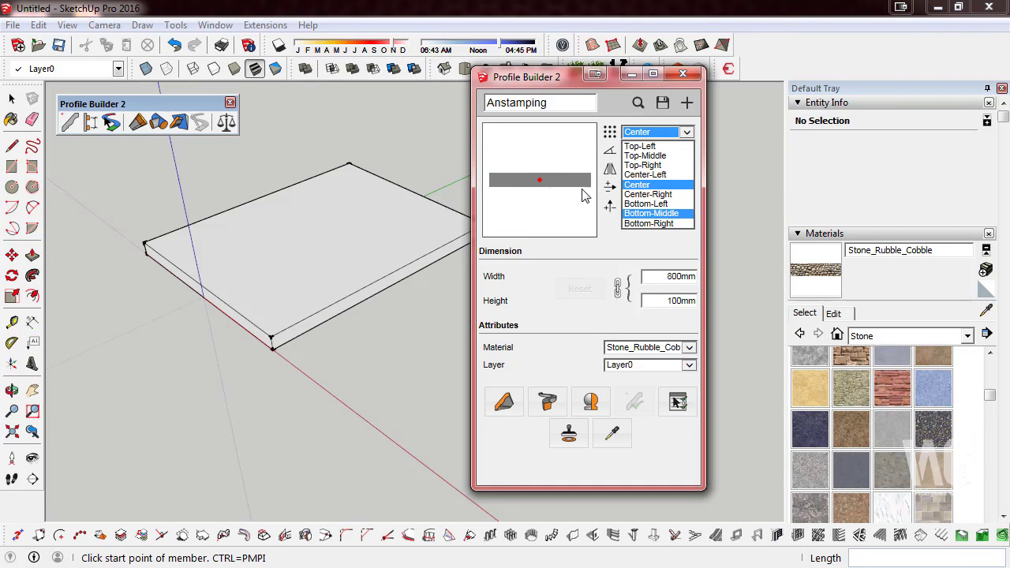
left_click(636, 213)
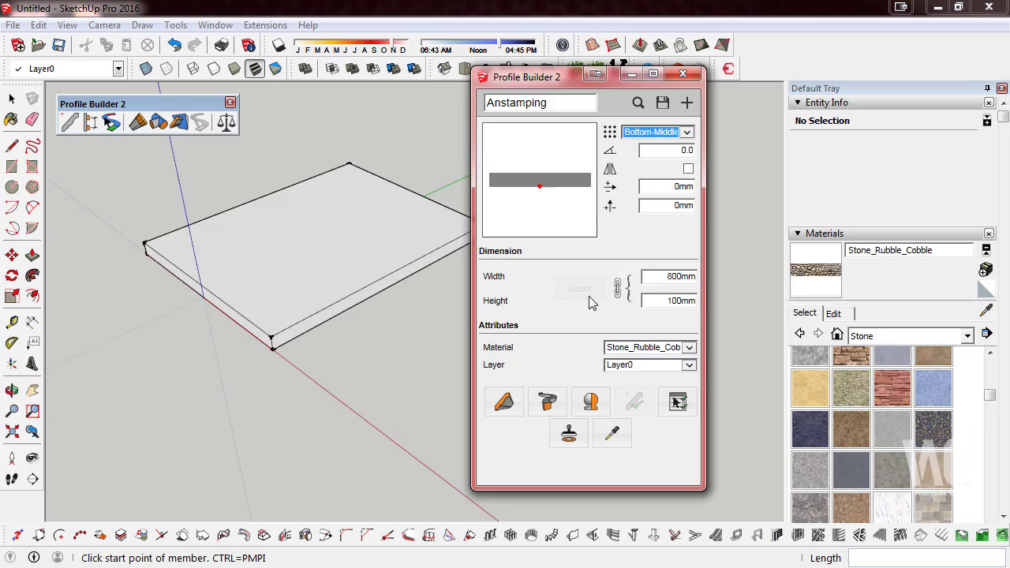
- Build the 800 × 100 mm Anstamping cobble member from the slab's front edge to its back edge
left_click(506, 403)
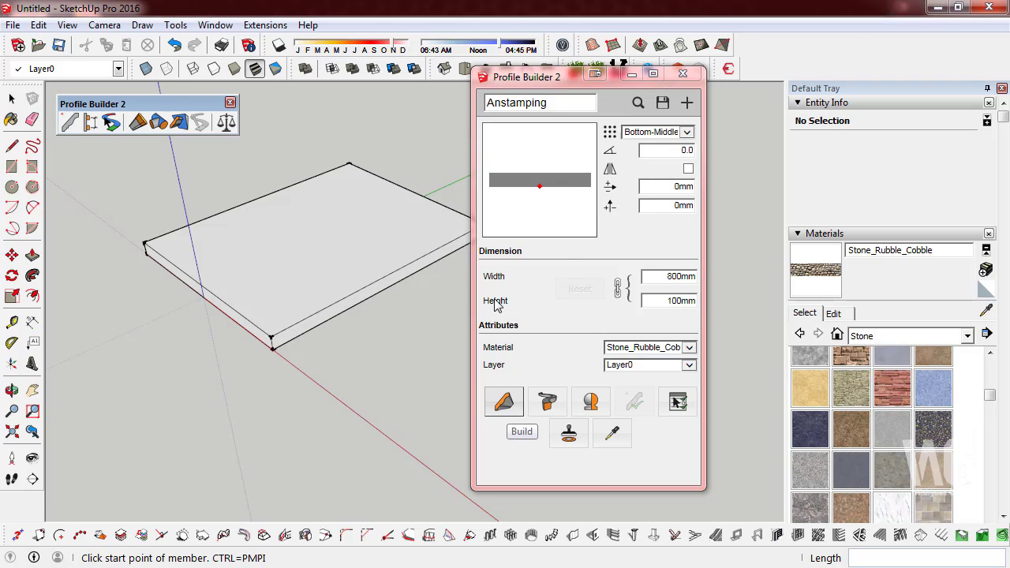
left_click(201, 285)
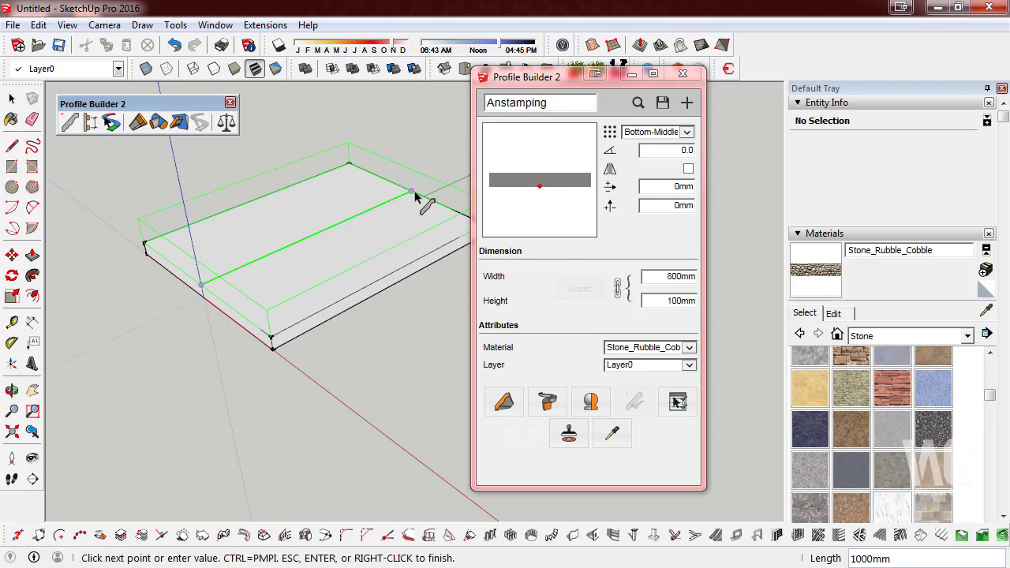
left_click(422, 199)
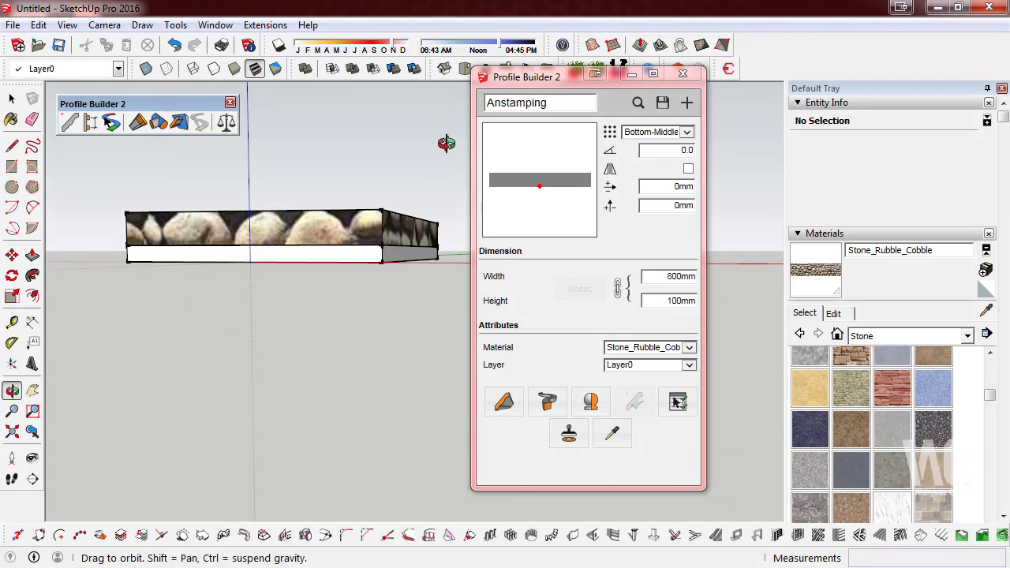
middle_click_drag(340, 244, 150, 399)
scroll(173, 370, "down", 2)
scroll(204, 336, "down", 2)
scroll(197, 330, "up", 1)
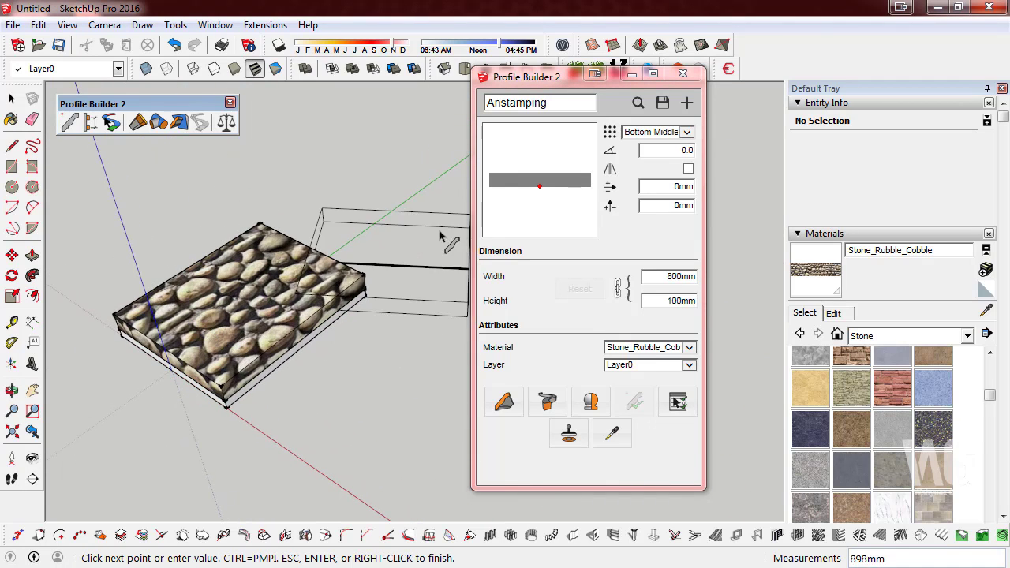
right_click(374, 175)
left_click(399, 188)
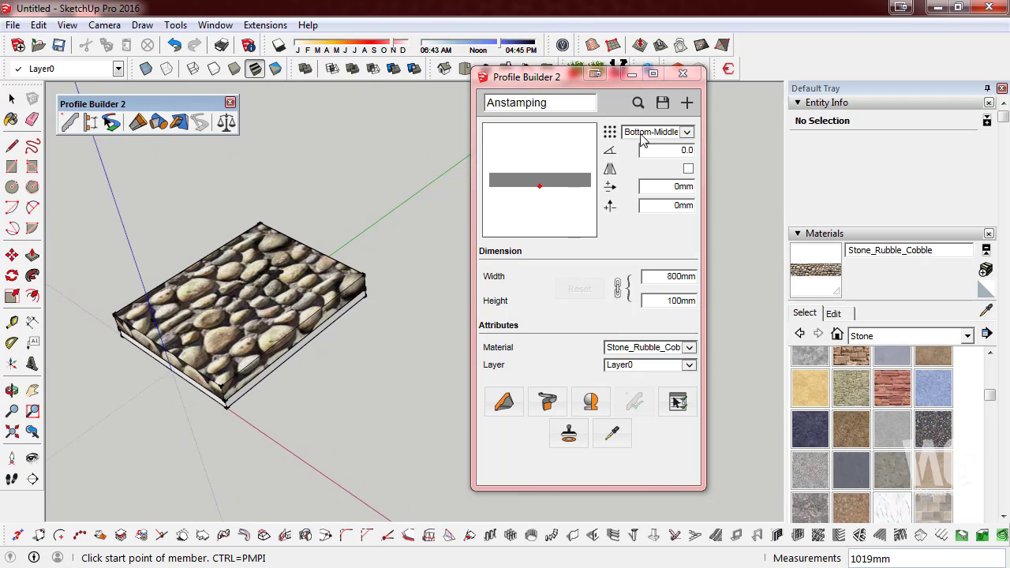
- Build the 600 × 600 mm Pondasi Batu Kali trapezoid foundation, 1000 mm long, on the cobble layer
left_click(638, 103)
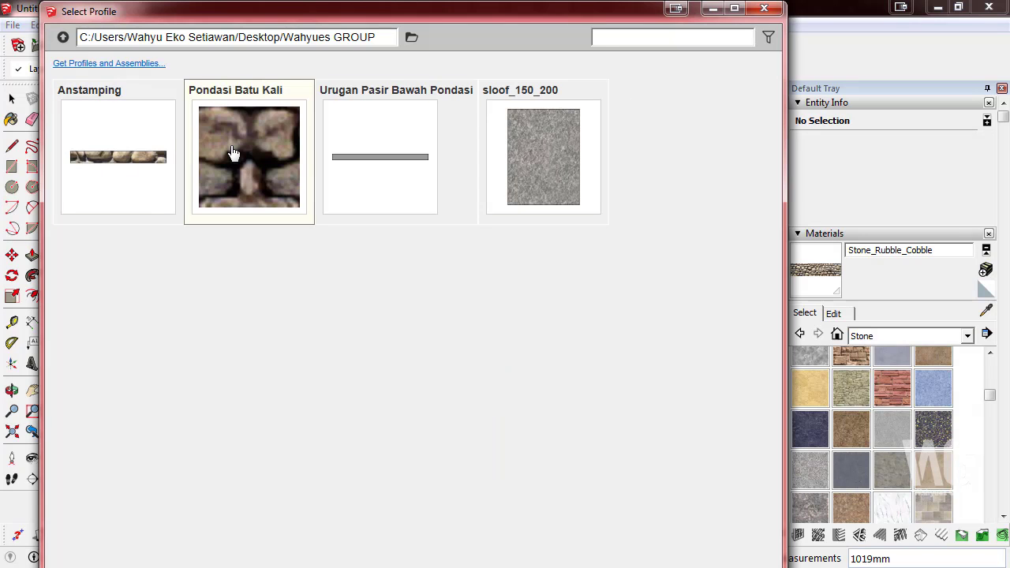
left_click(232, 152)
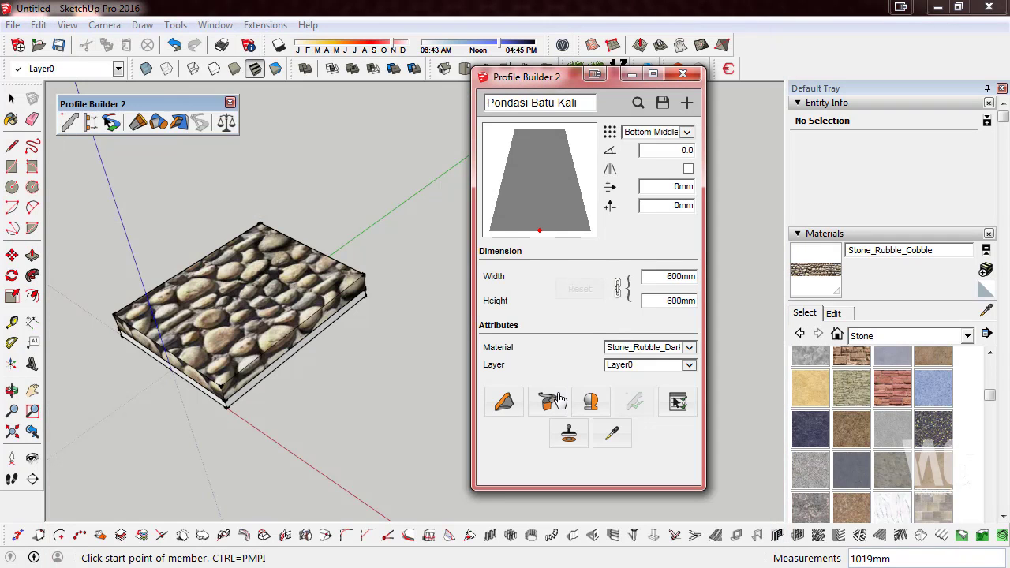
left_click(503, 402)
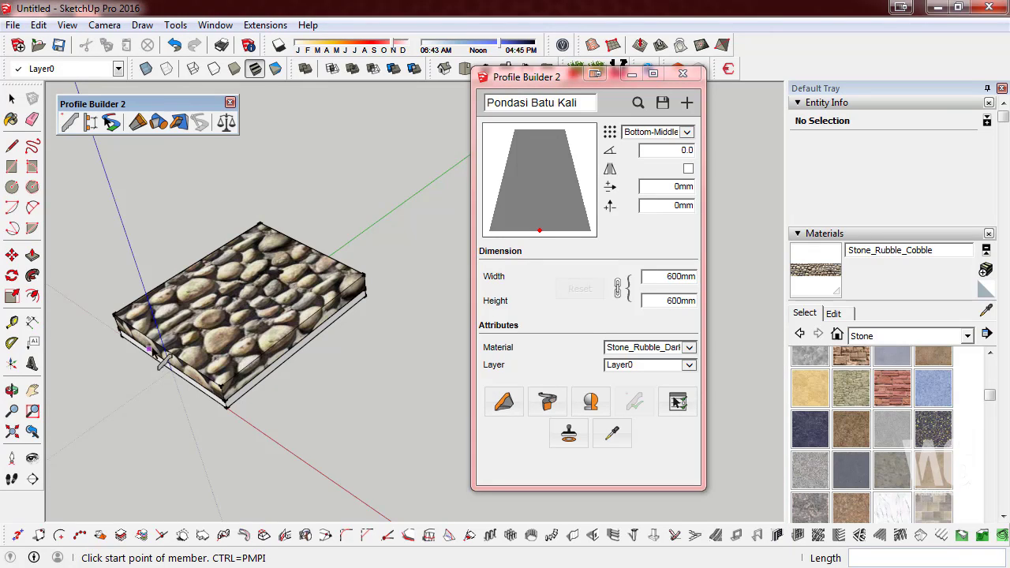
left_click(306, 258)
right_click(341, 254)
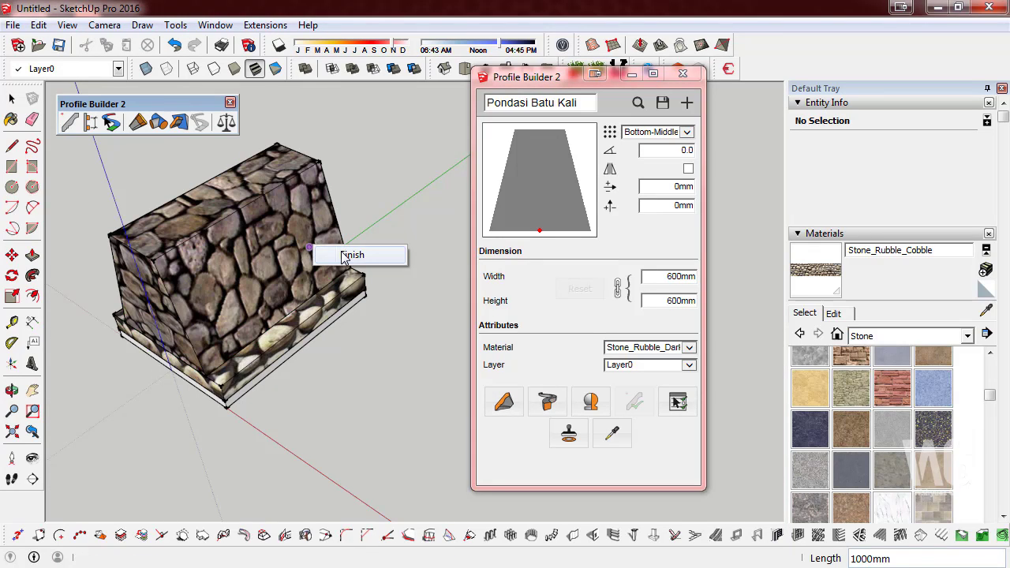
left_click(344, 255)
middle_click_drag(344, 258, 631, 193)
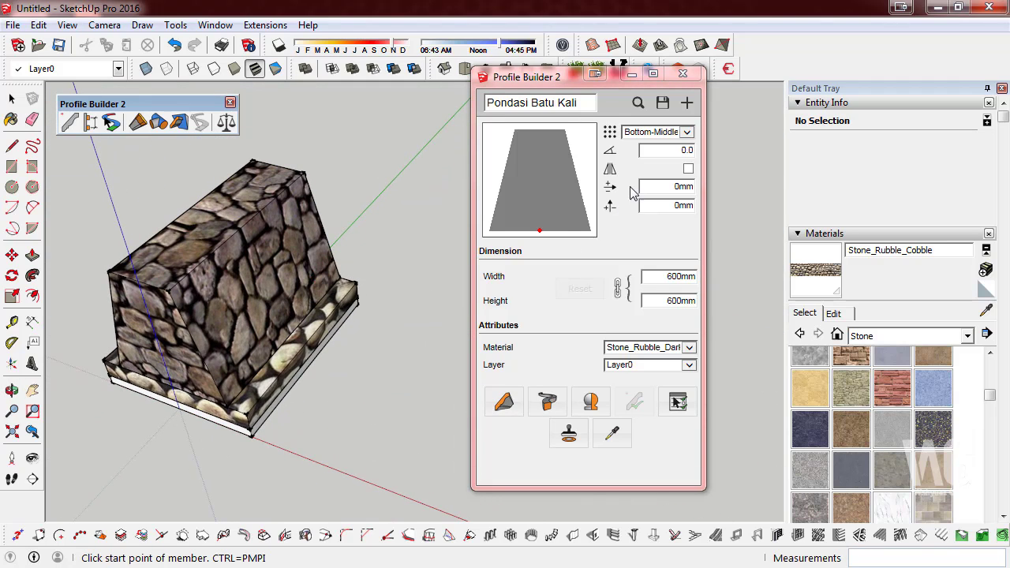
left_click(631, 105)
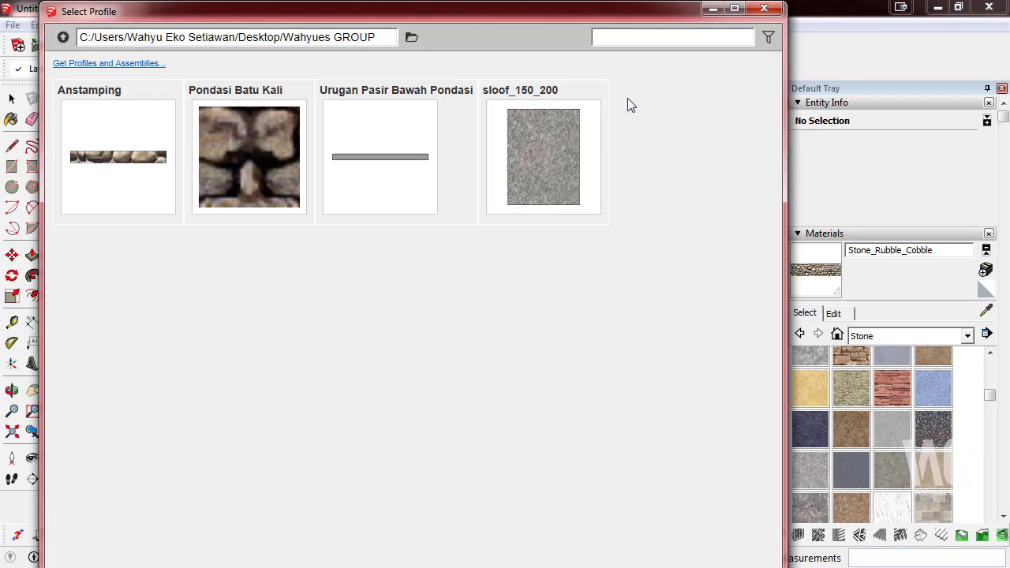
- Build the sloof_150_200 granite member from the foundation's top corner along its ridge
left_click(387, 157)
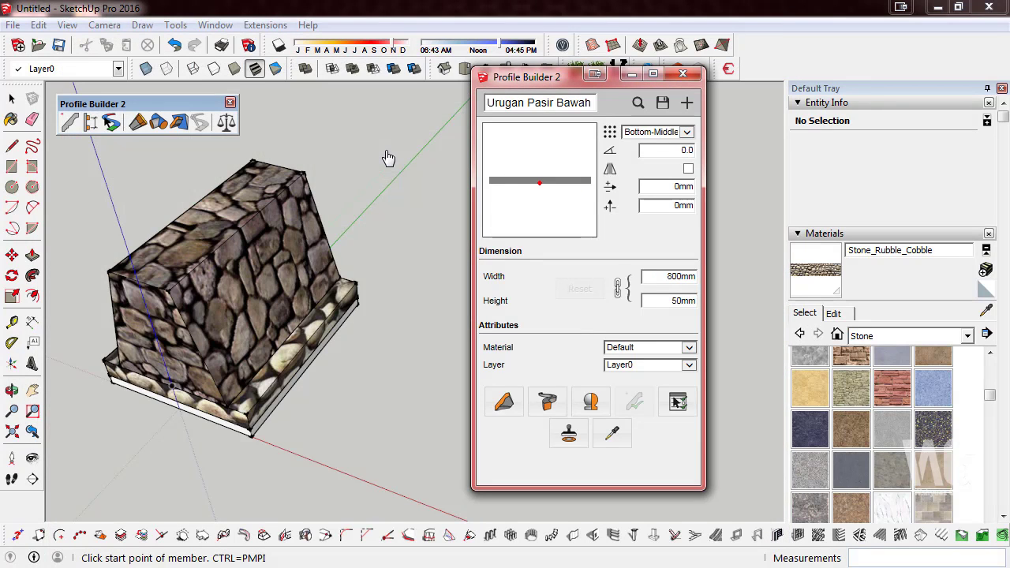
left_click(637, 103)
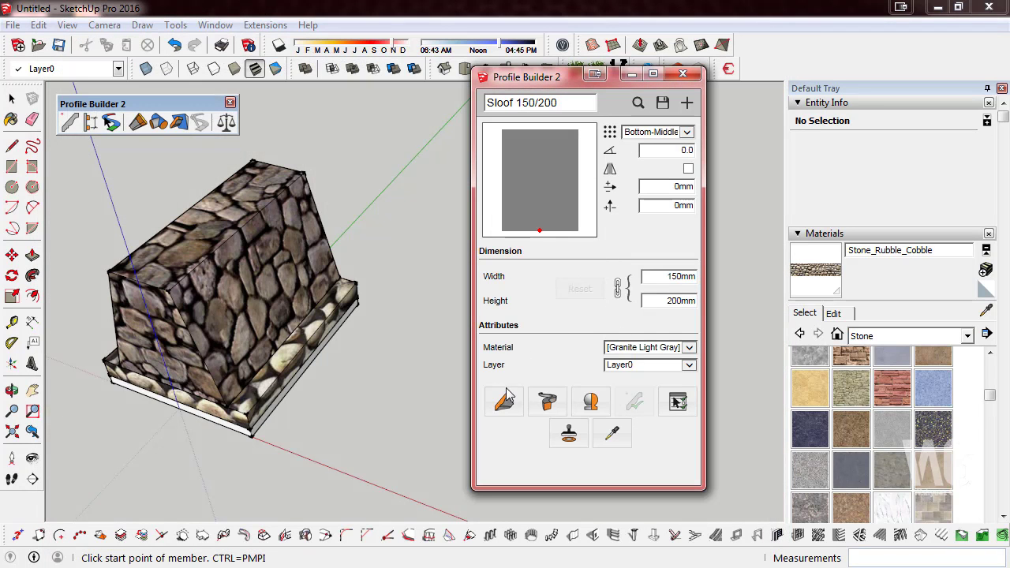
left_click(506, 398)
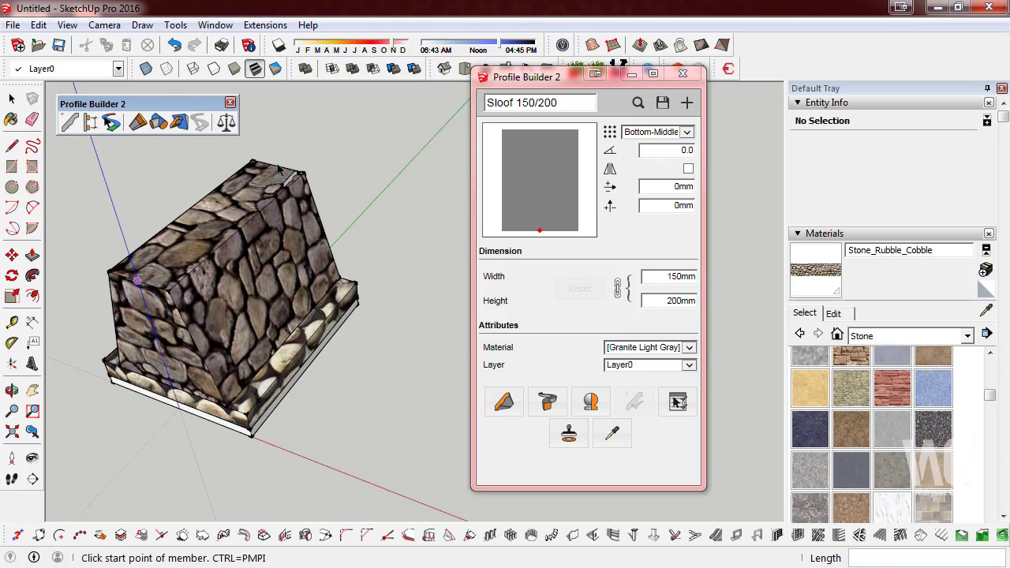
left_click(138, 280)
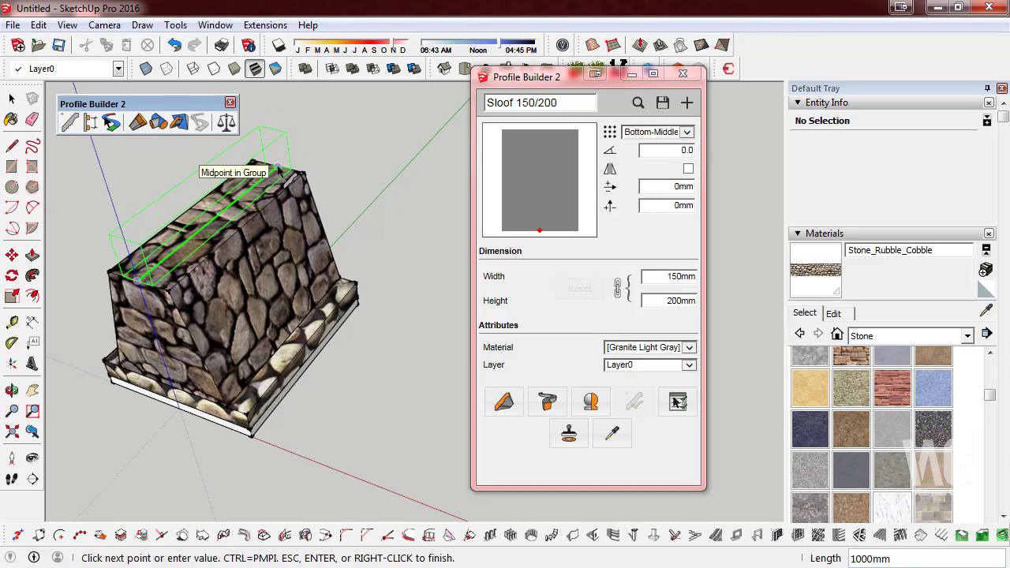
left_click(277, 168)
right_click(359, 162)
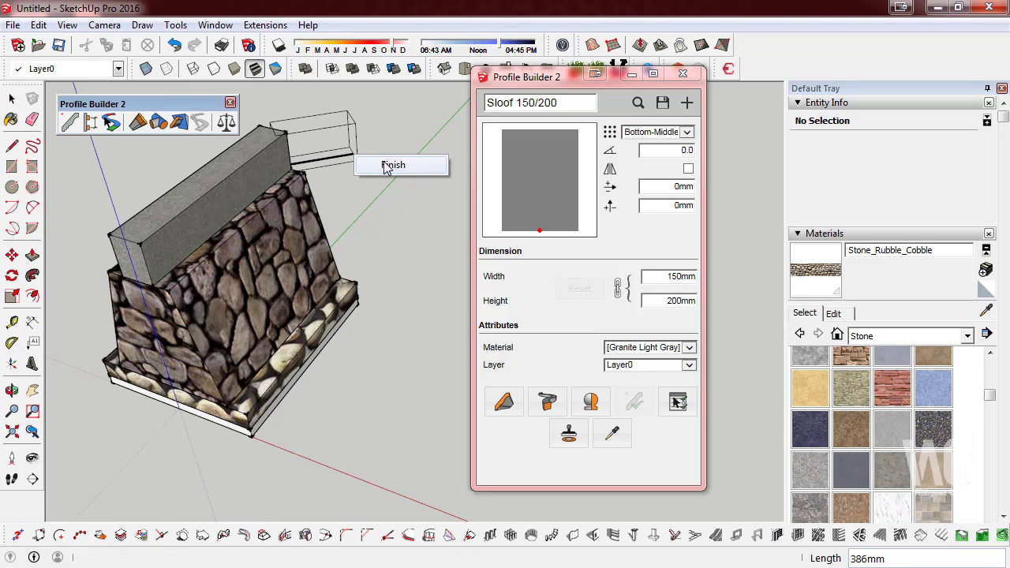
left_click(386, 168)
- Orbit around the finished foundation to inspect the sloof, then return to the Select tool
mouse_move(387, 168)
middle_mouse_down()
mouse_move(331, 268)
mouse_move(451, 232)
mouse_move(340, 231)
mouse_move(256, 296)
middle_mouse_up()
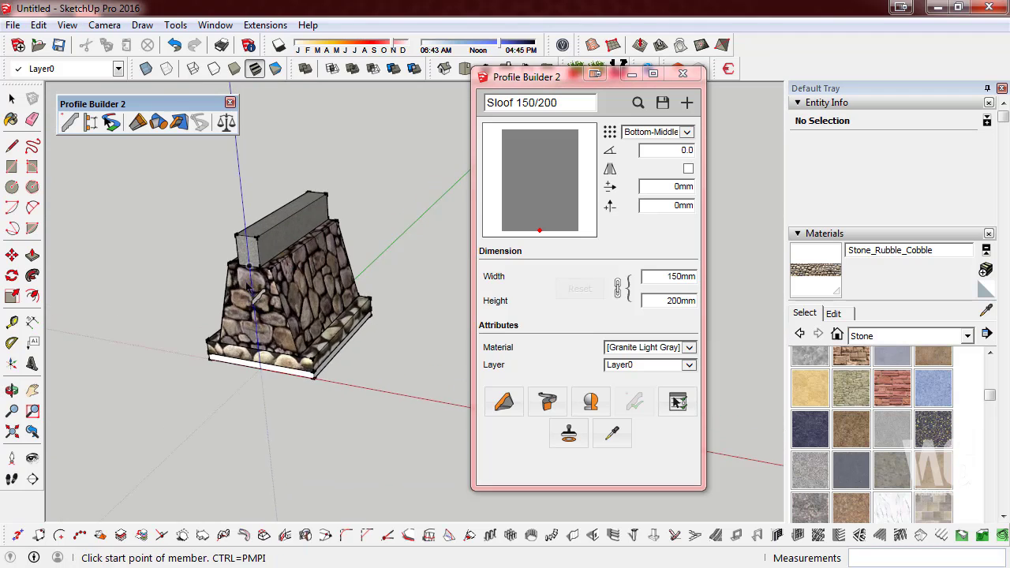
scroll(256, 293, "up", 3)
scroll(257, 291, "up", 2)
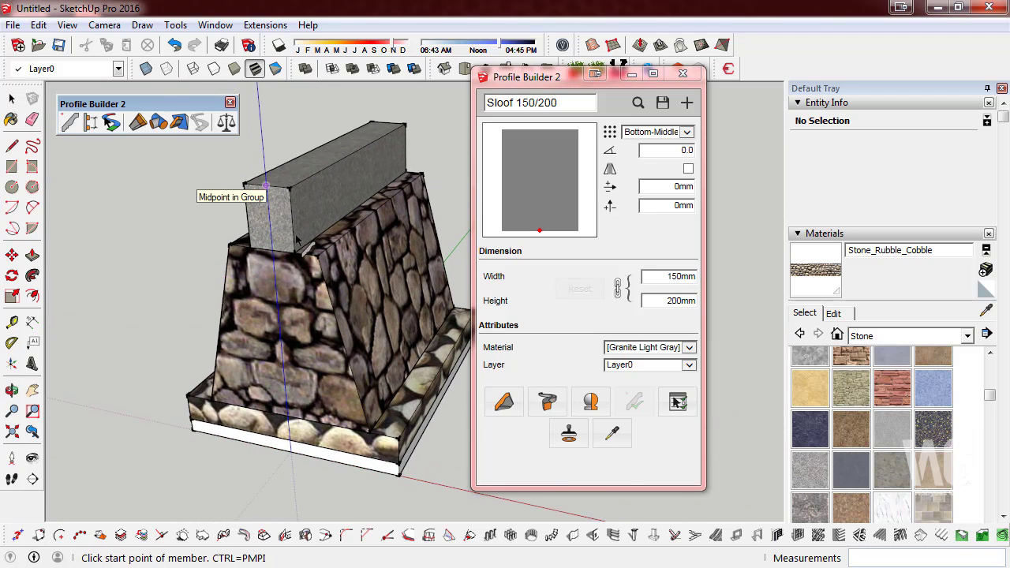
mouse_move(395, 478)
middle_mouse_down()
mouse_move(341, 390)
mouse_move(337, 445)
middle_mouse_up()
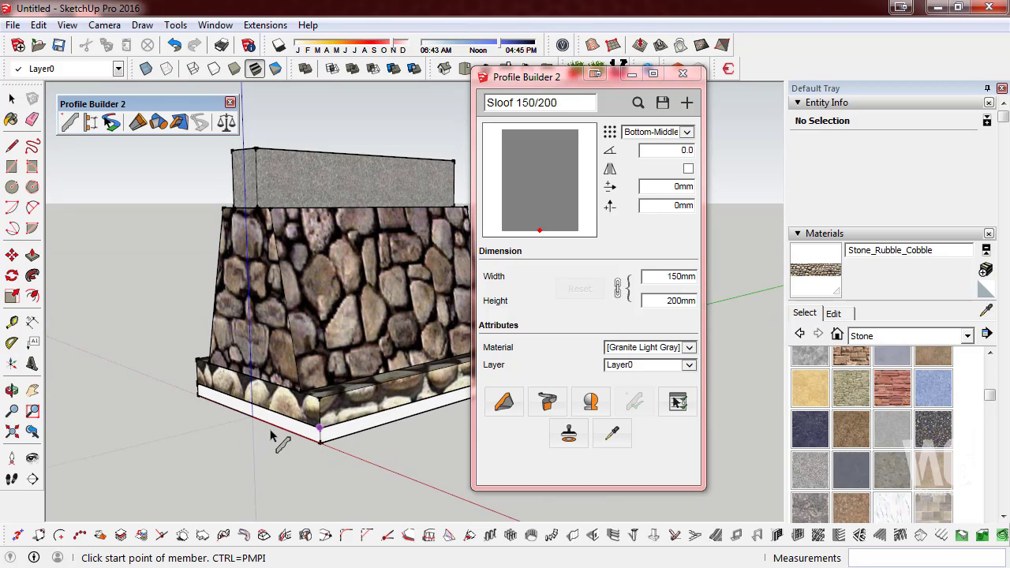
middle_click_drag(268, 192, 288, 456)
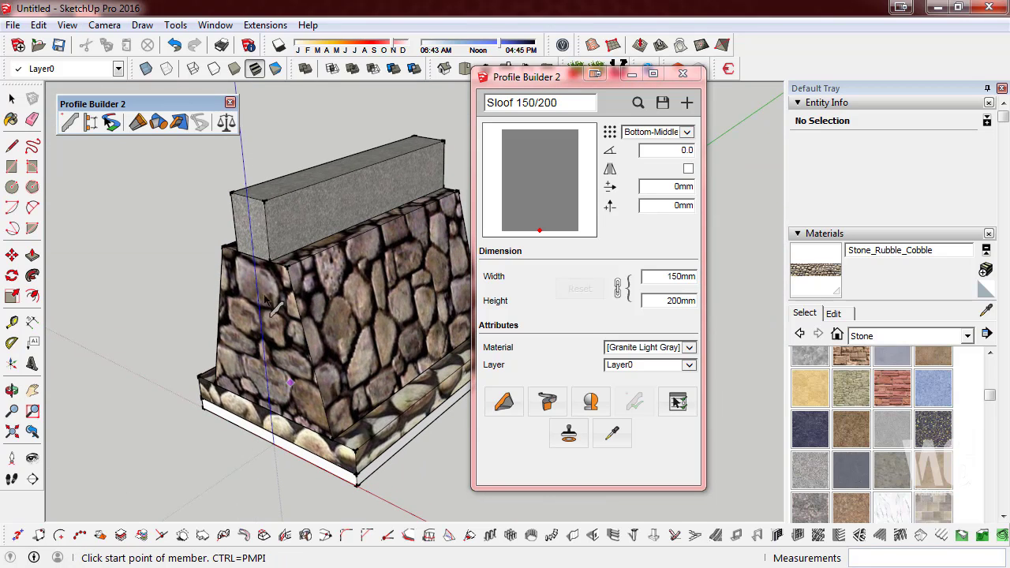
left_click(13, 101)
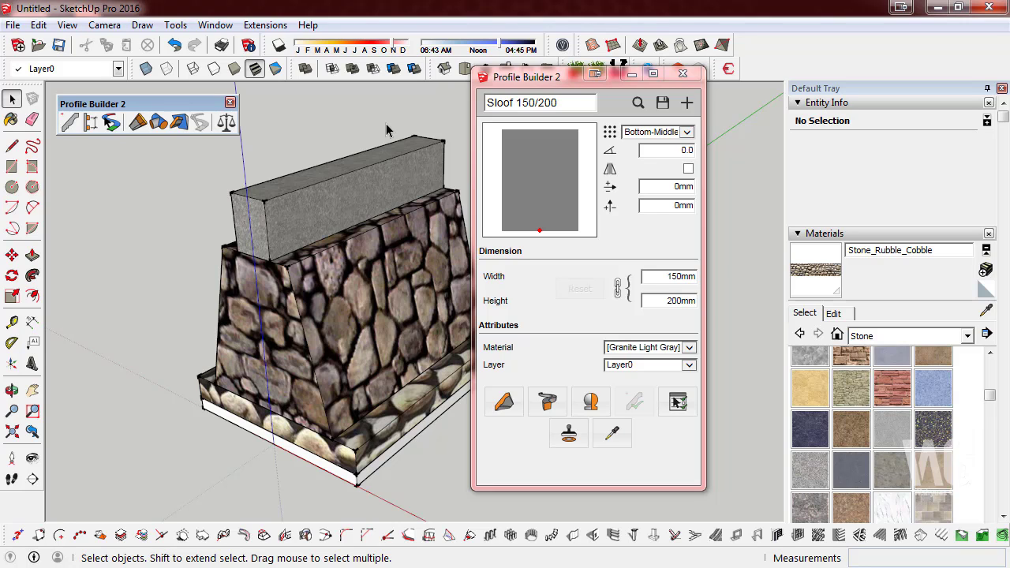
- Close the Profile Builder 2 settings for Sloof 150/200 and move the Profile Builder toolbar aside
scroll(158, 355, "down", 2)
scroll(209, 312, "down", 2)
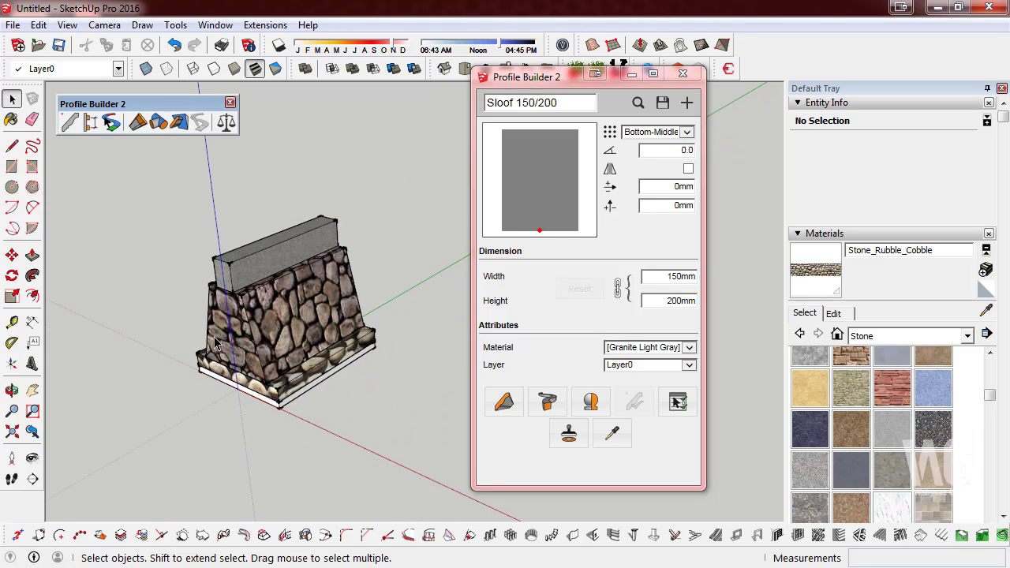
middle_click_drag(215, 343, 348, 363)
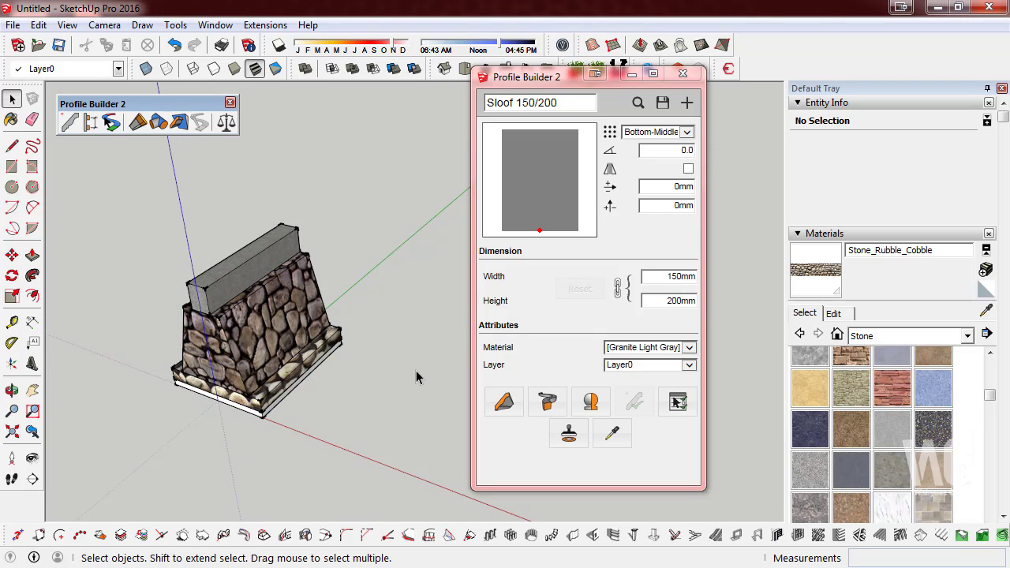
left_click(682, 73)
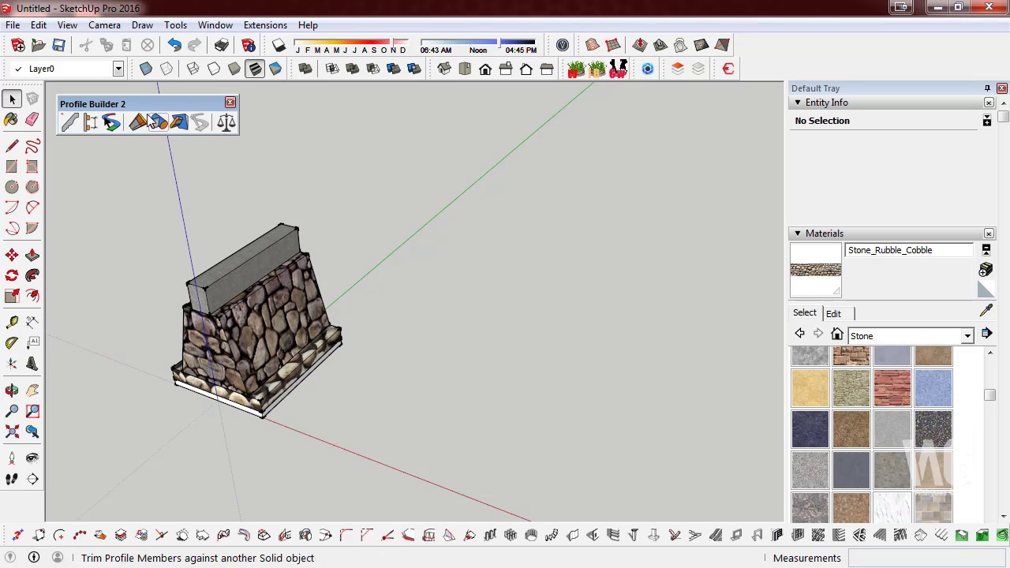
left_click_drag(143, 103, 593, 118)
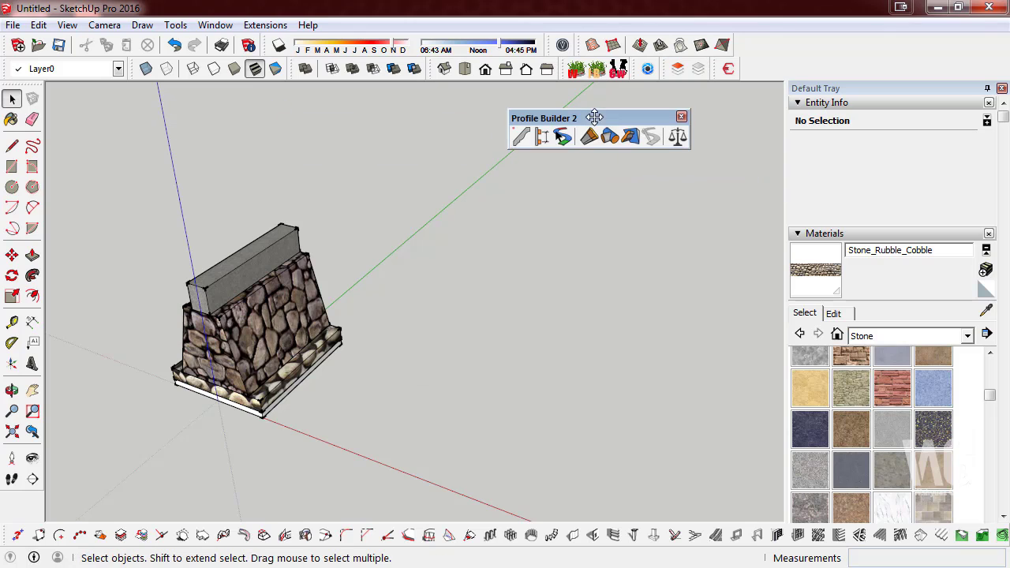
- Create a new assembly with the sand-bed slab picked as its first member, named Urugan Pasir
left_click(541, 139)
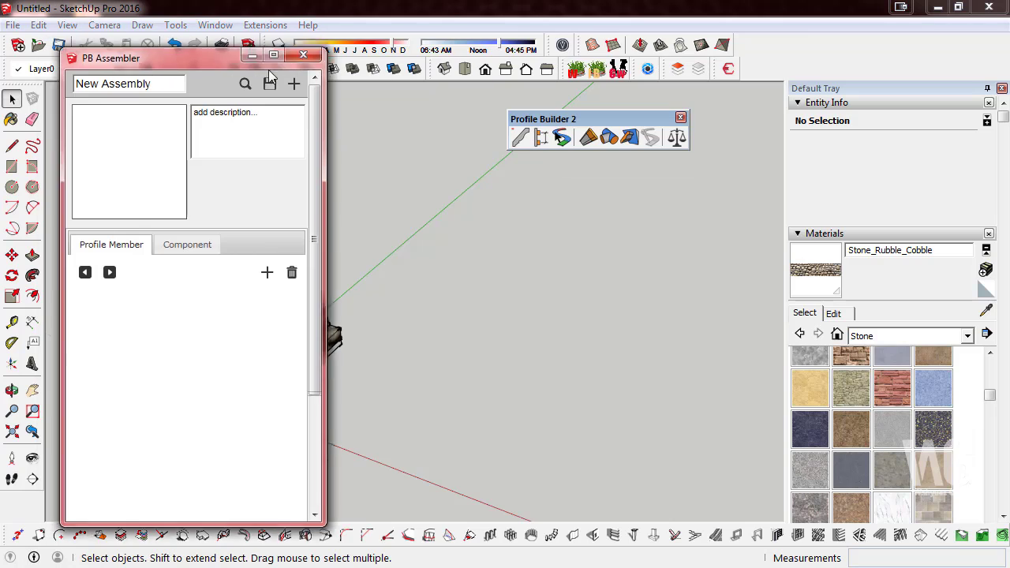
left_click_drag(167, 60, 634, 41)
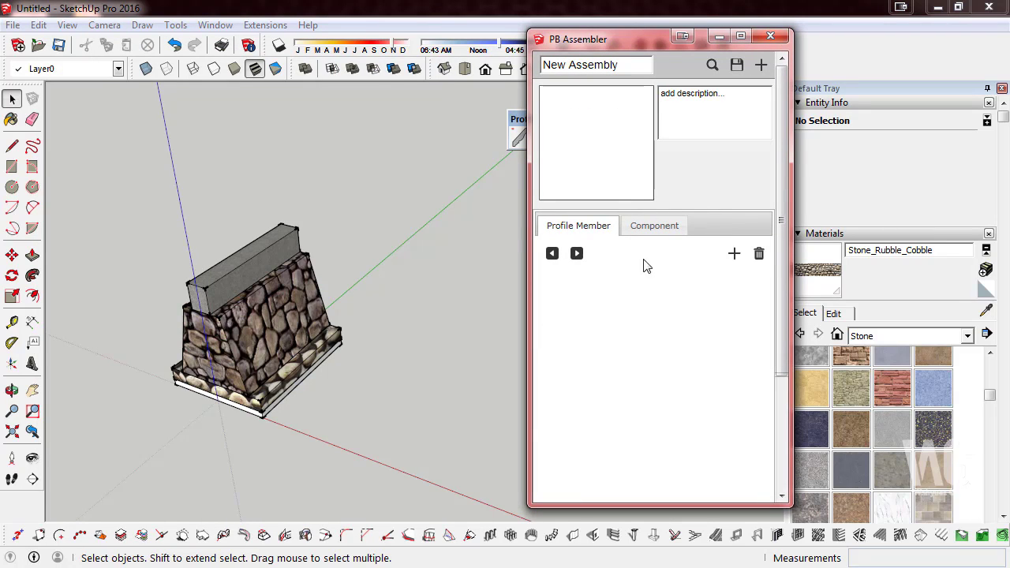
left_click(734, 256)
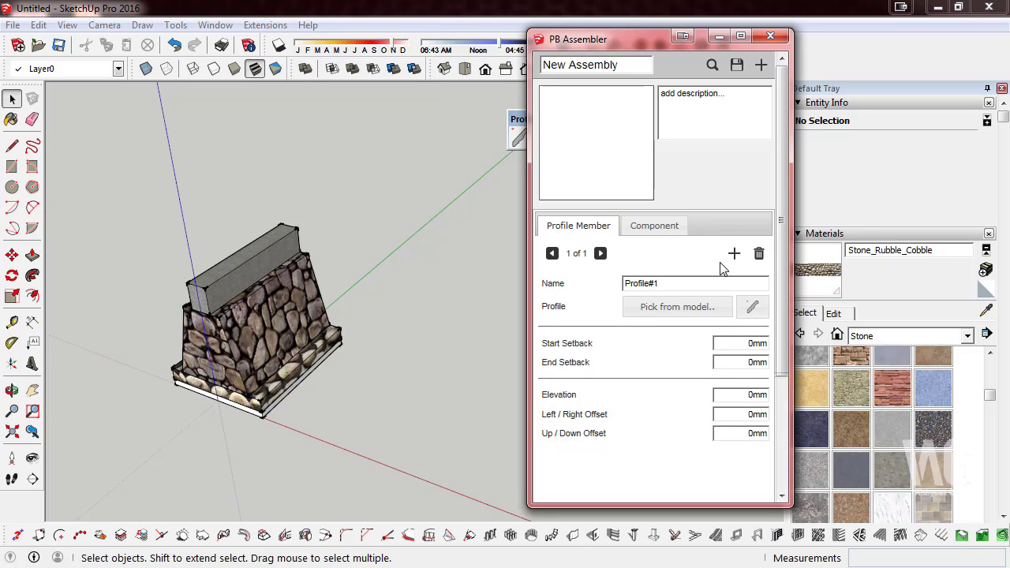
left_click(678, 313)
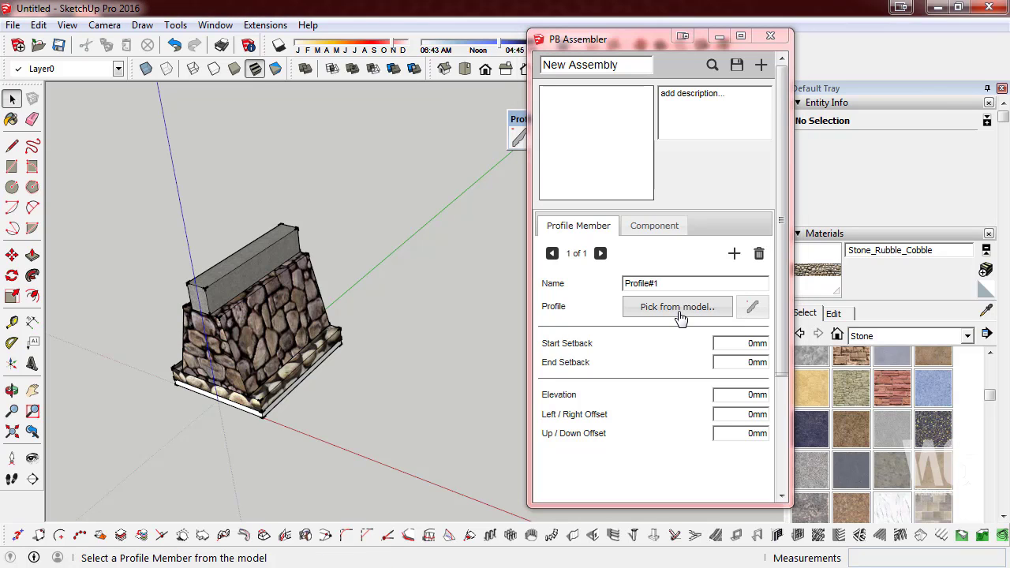
left_click(254, 400)
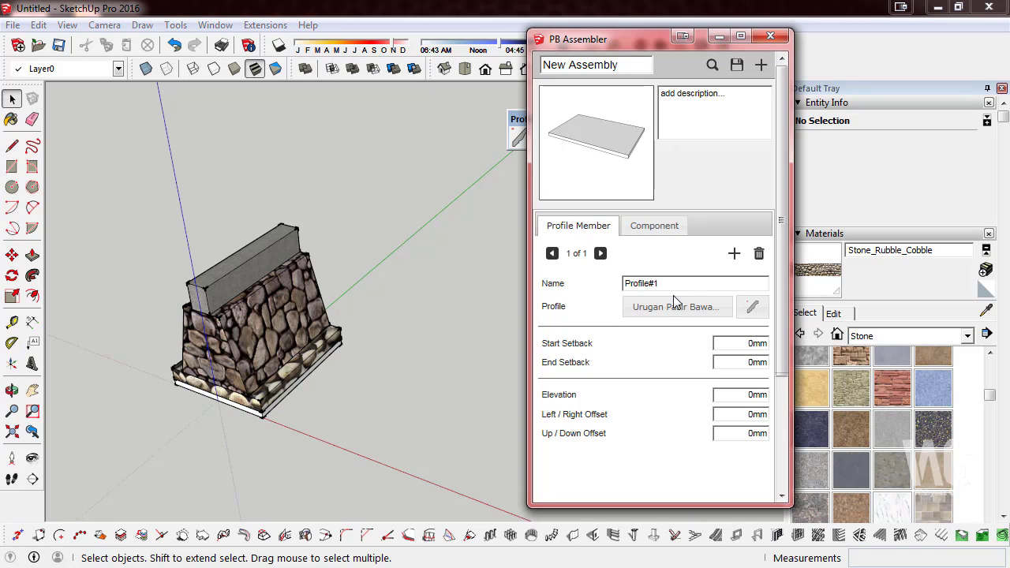
left_click_drag(665, 289, 573, 287)
type("Urugan Pasir")
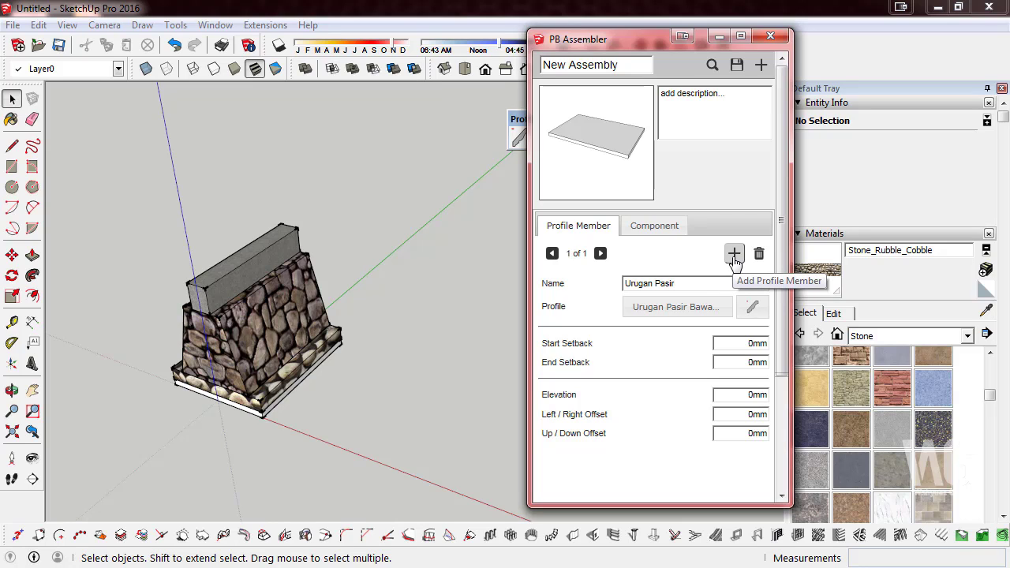
- Add a second assembly member from the stone base layer, named Anstamping
left_click(733, 256)
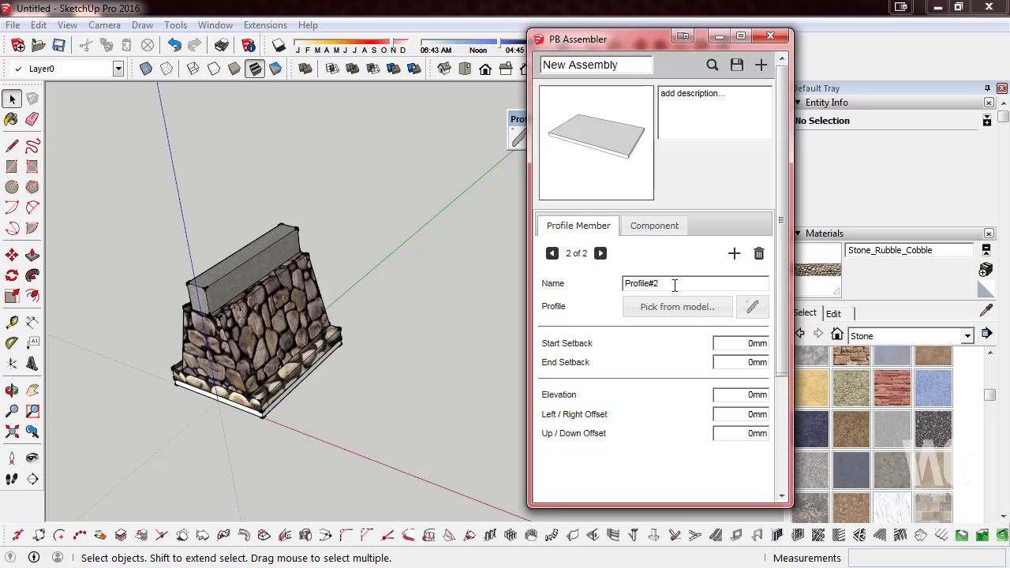
left_click(686, 316)
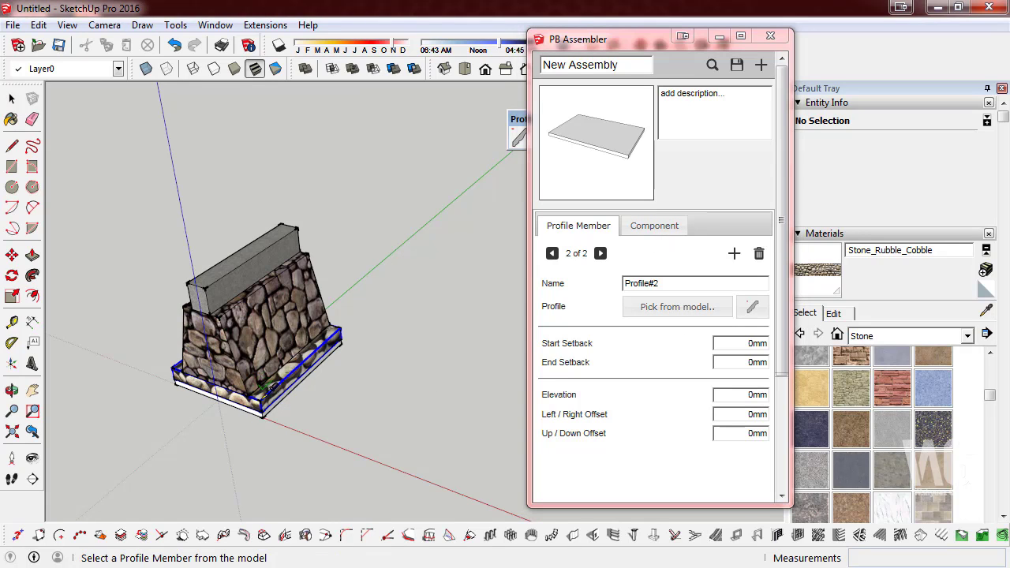
left_click(266, 391)
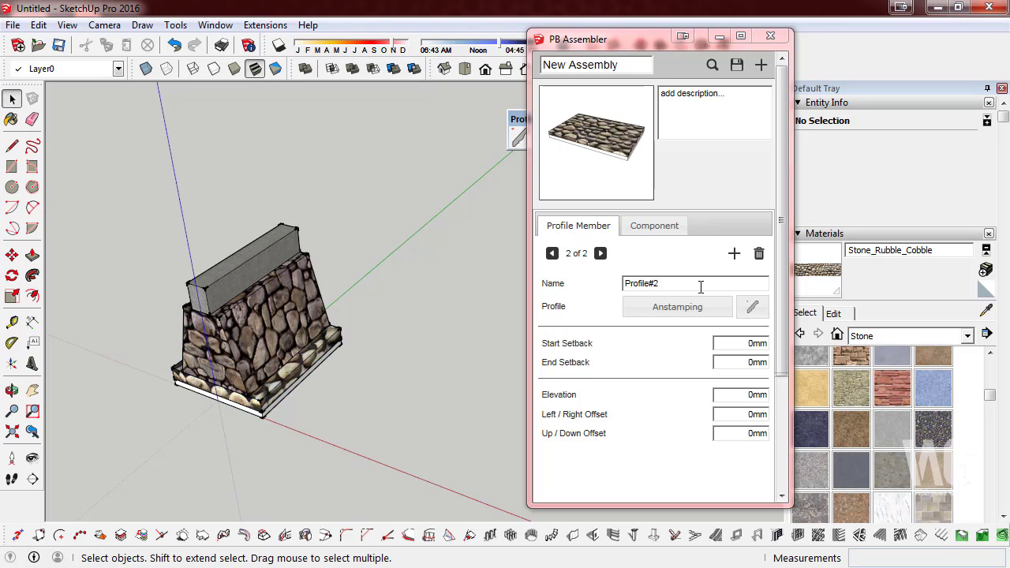
left_click_drag(699, 287, 572, 285)
type("N")
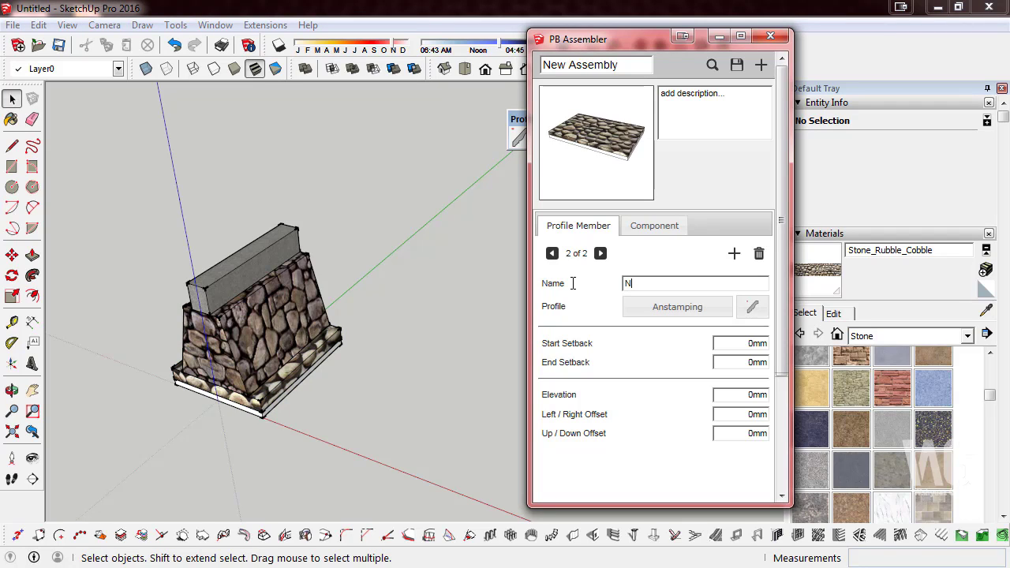
type("astamping")
left_click_drag(672, 286, 599, 290)
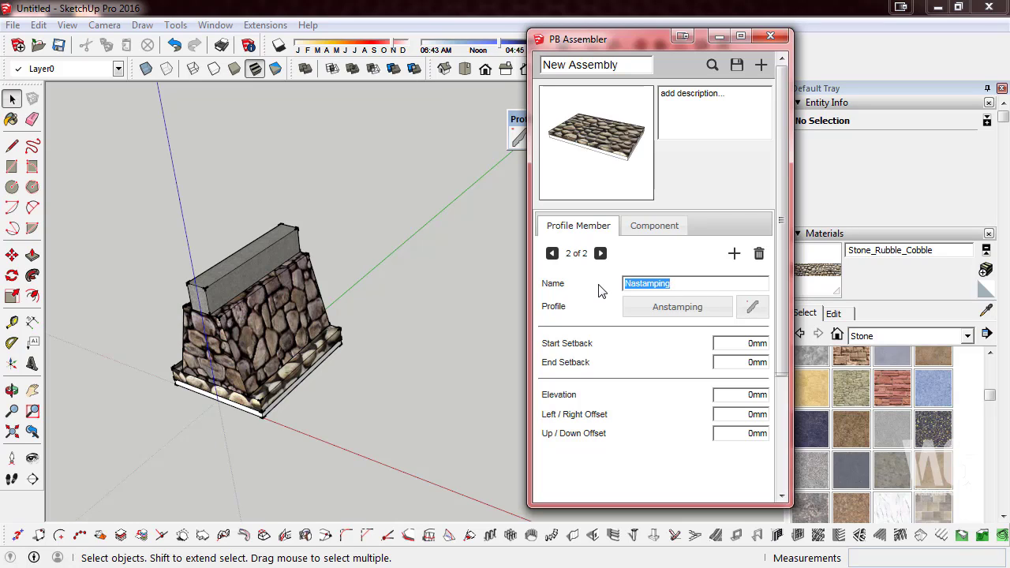
type("An")
- Add a third member from the rubble wall named Pondasi batu Kali, plus an empty fourth member
left_click(733, 253)
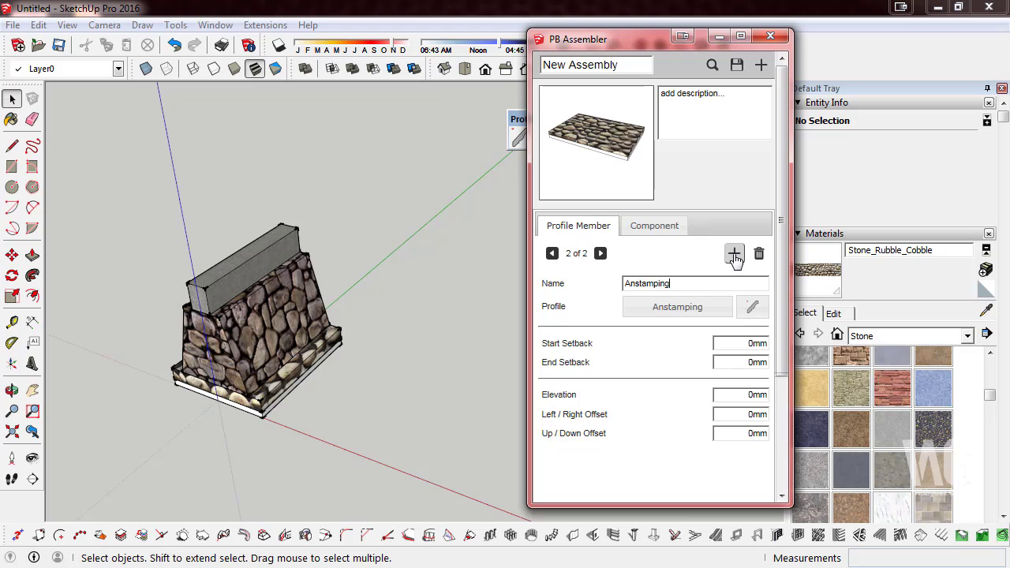
left_click(688, 314)
left_click(274, 361)
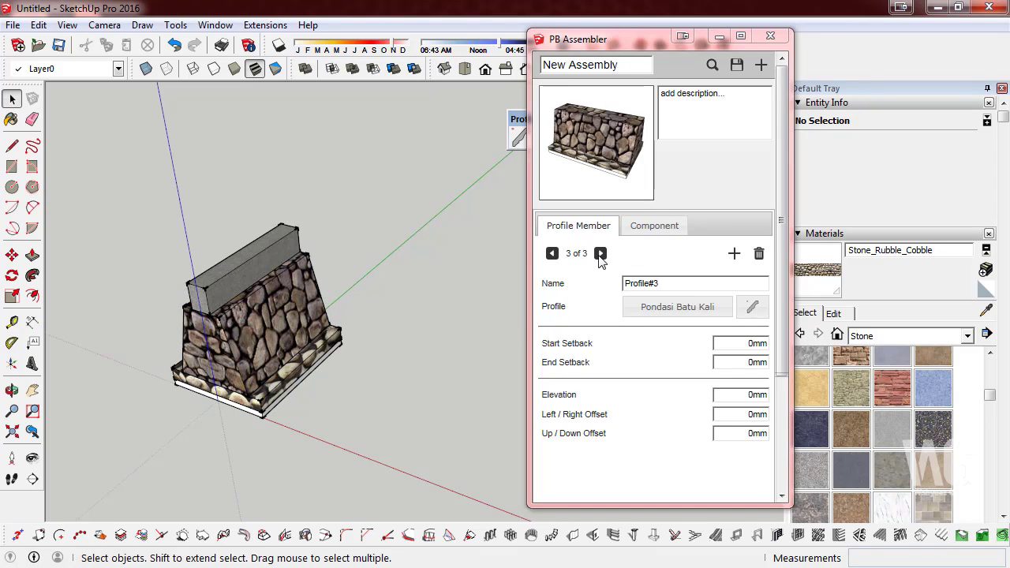
left_click_drag(686, 283, 578, 273)
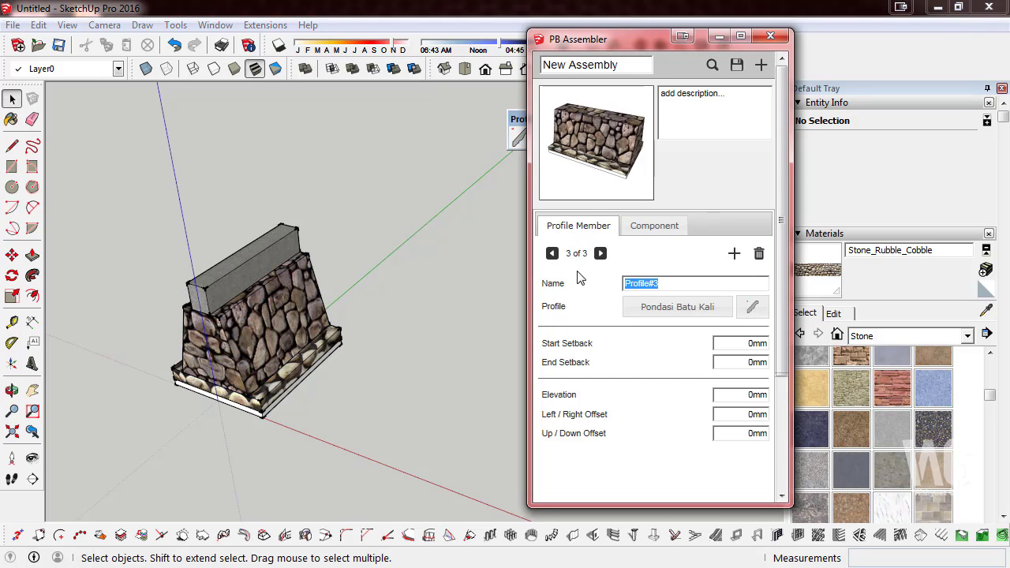
type("Po")
type("ndasi batu Kali")
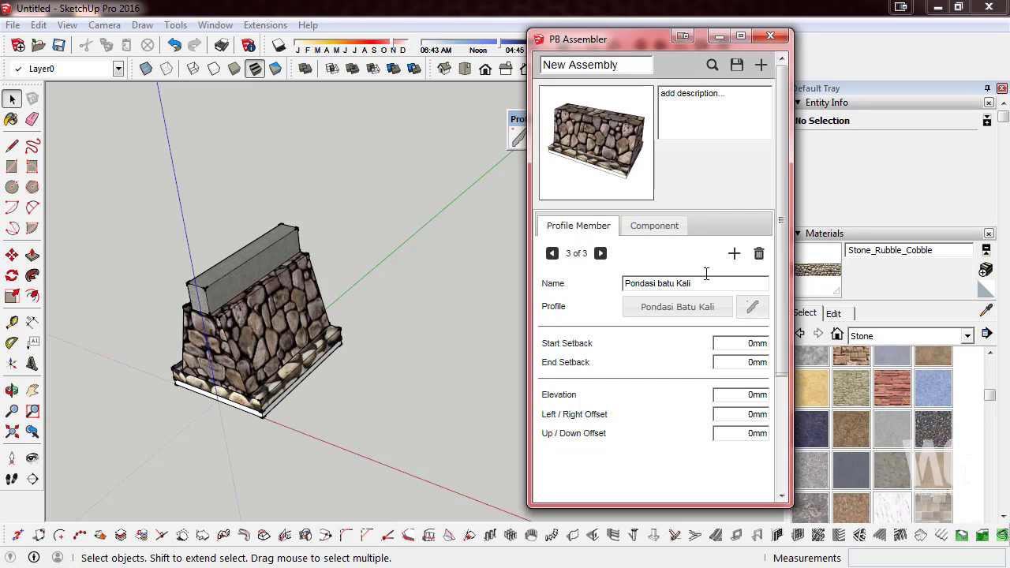
left_click(742, 258)
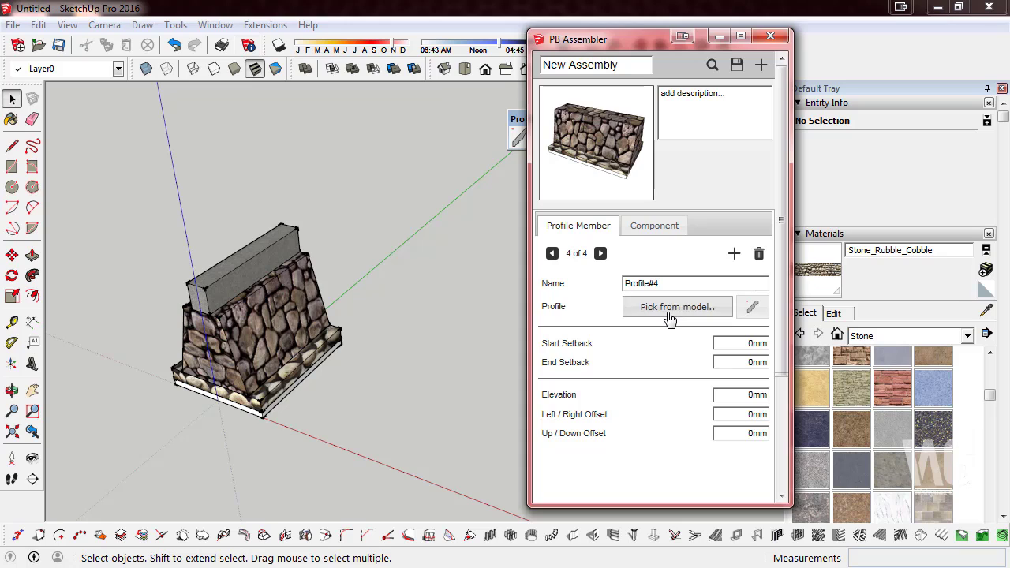
- Pick the Sloof 150/200 concrete beam for the fourth member and name it Sloof
left_click(669, 317)
left_click(233, 265)
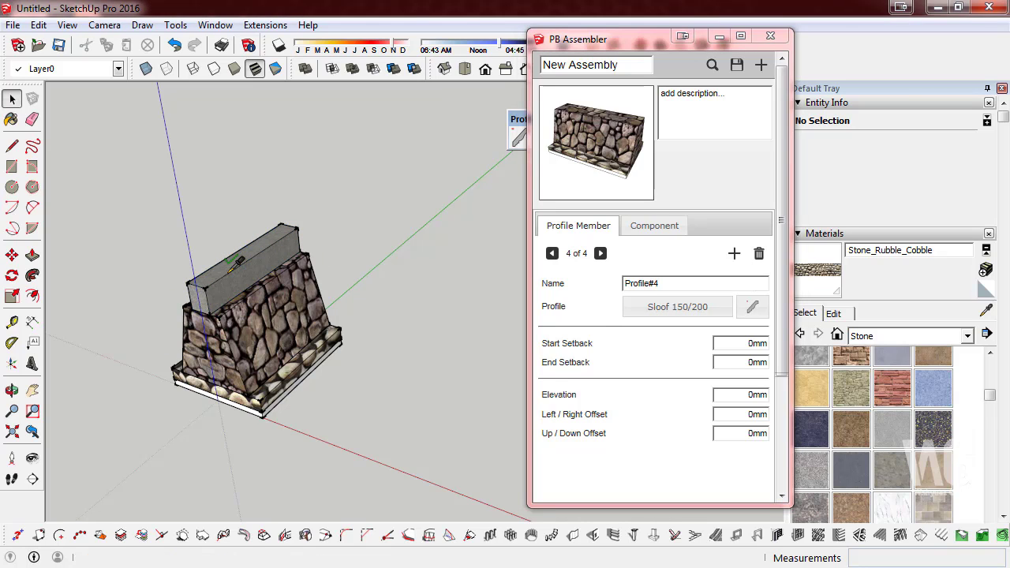
double_click(682, 284)
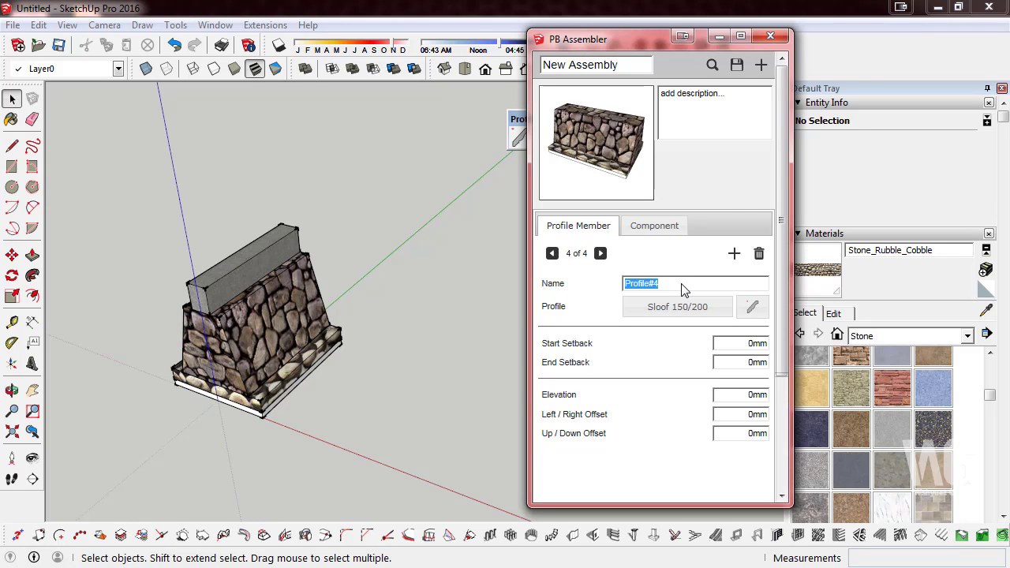
type("Sloof")
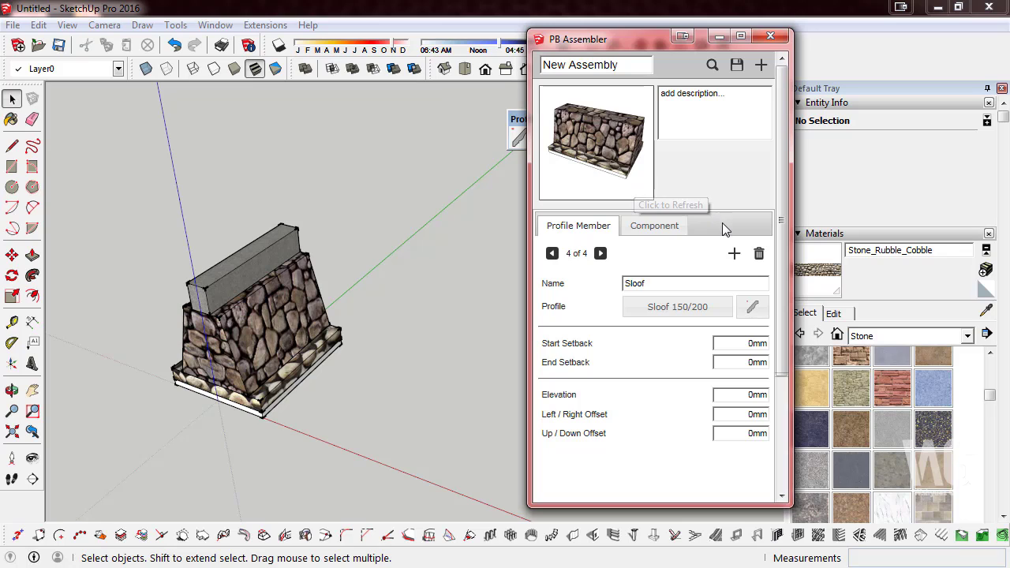
left_click(673, 310)
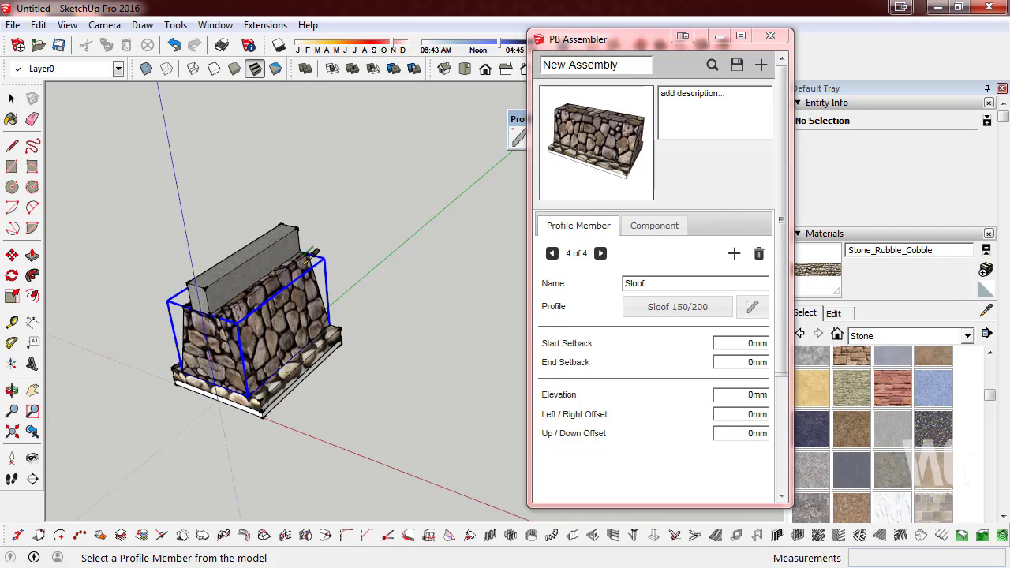
left_click(230, 258)
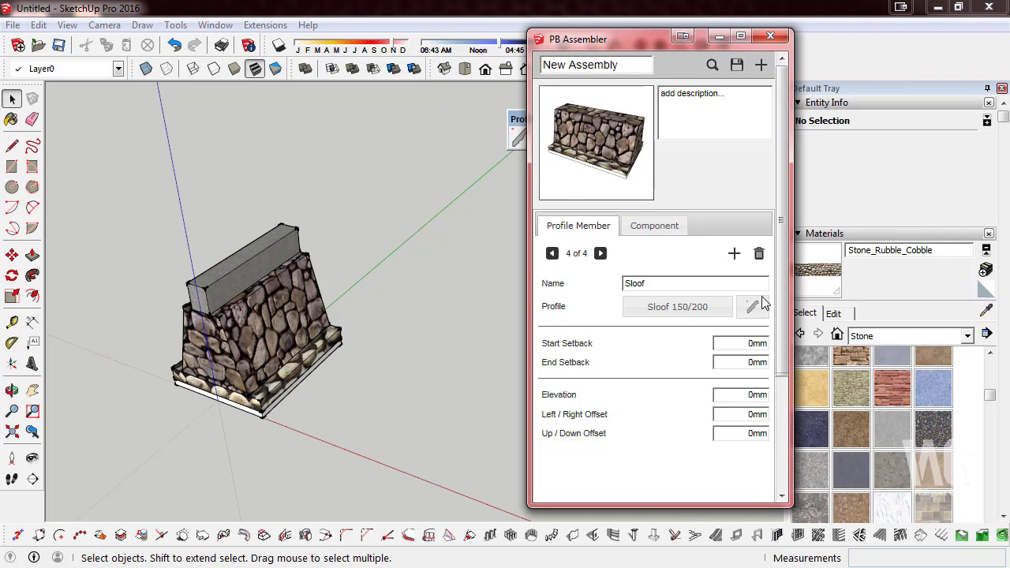
scroll(787, 298, "down", 3)
scroll(782, 323, "down", 1)
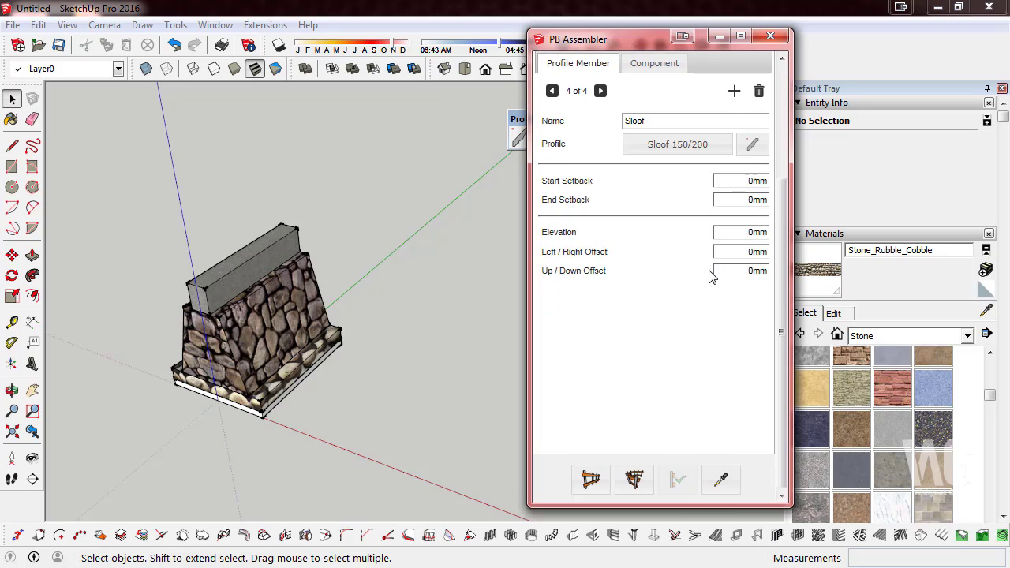
- Draw a second foundation run from the new assembly between two ground points
left_click(591, 477)
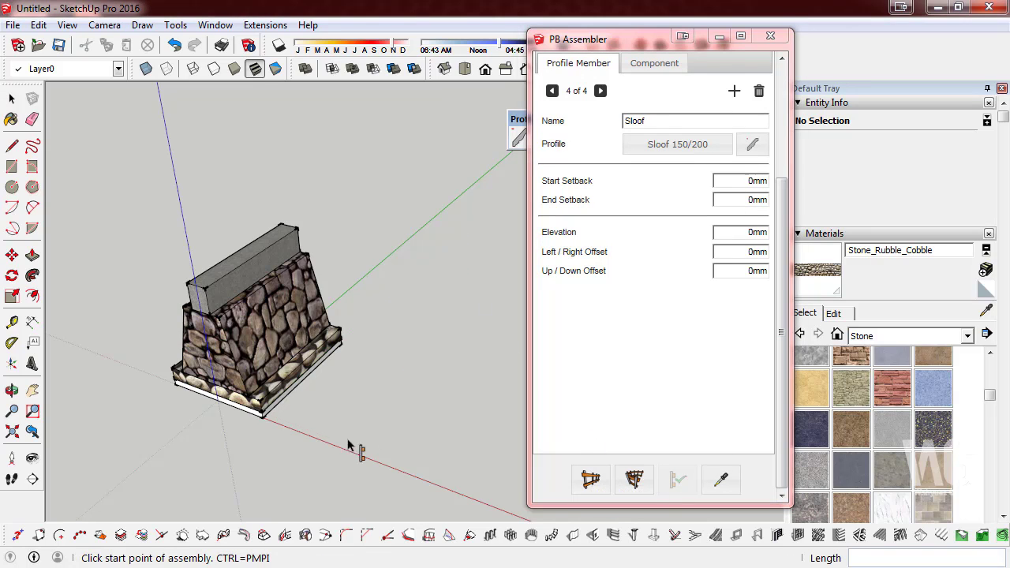
left_click(387, 456)
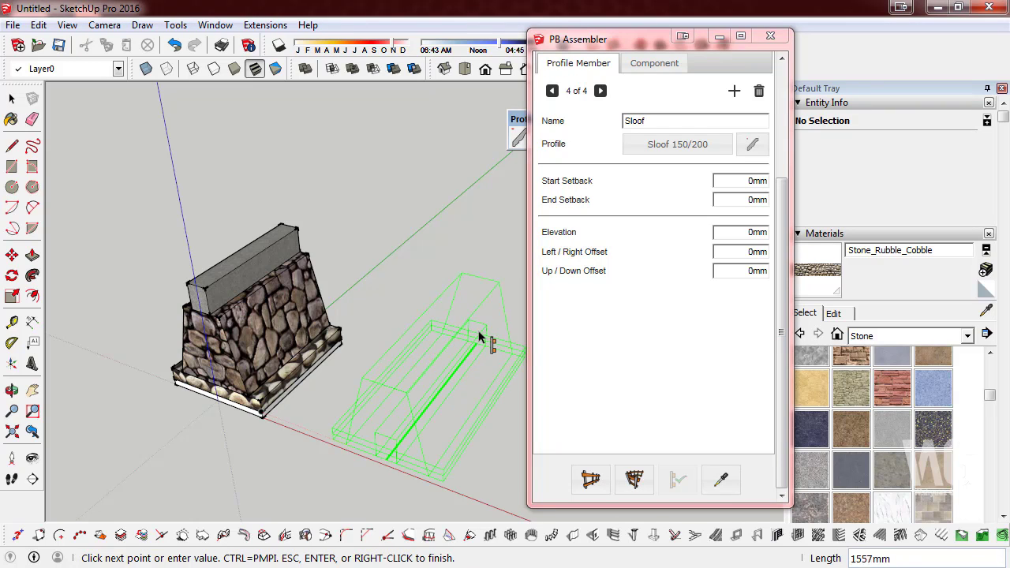
left_click(493, 336)
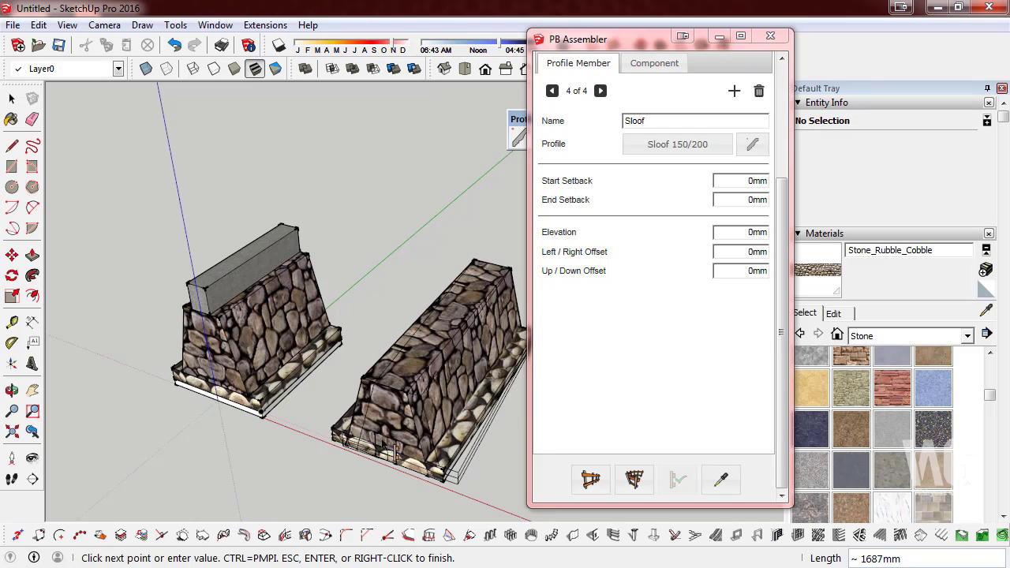
right_click(463, 226)
left_click(489, 234)
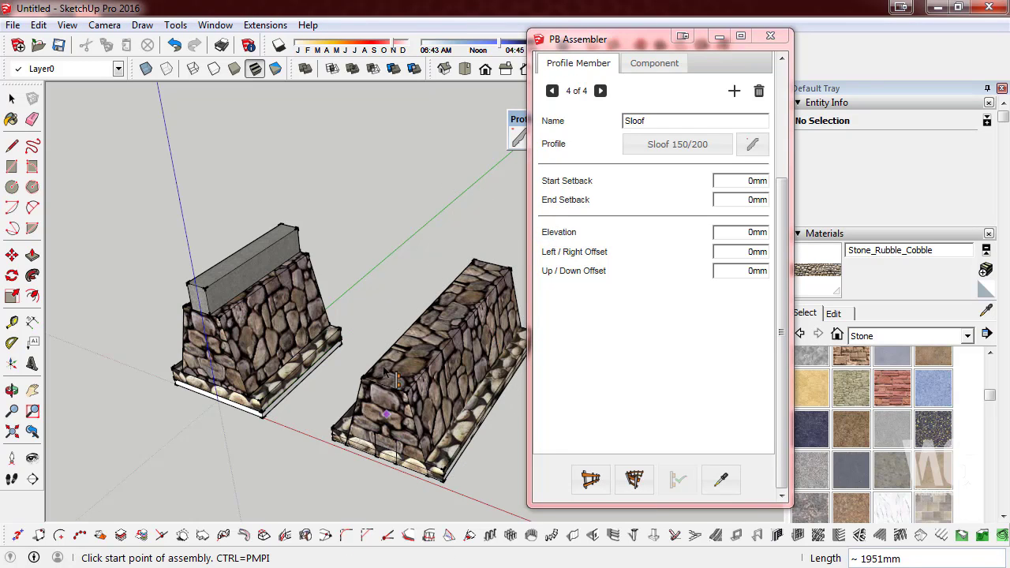
left_click(12, 98)
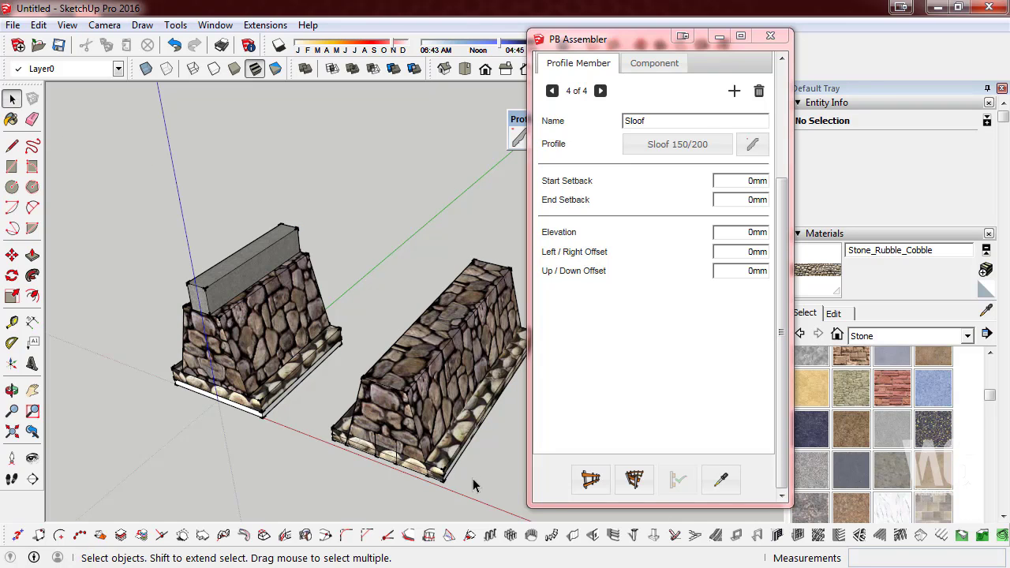
- Orbit and zoom in to inspect how the stacked stone layers meet
middle_click_drag(447, 412, 461, 381)
scroll(461, 382, "up", 3)
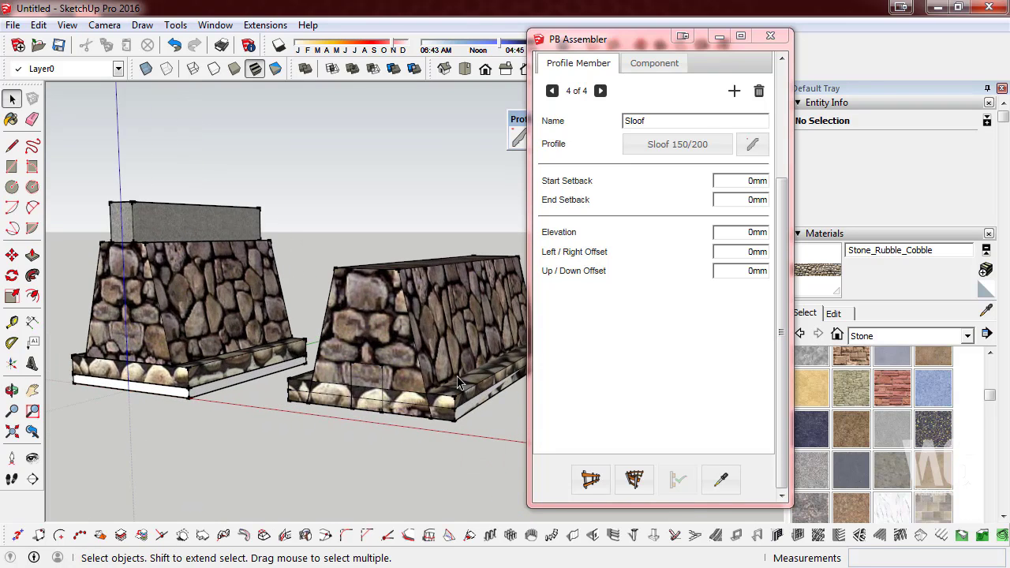
scroll(460, 382, "up", 3)
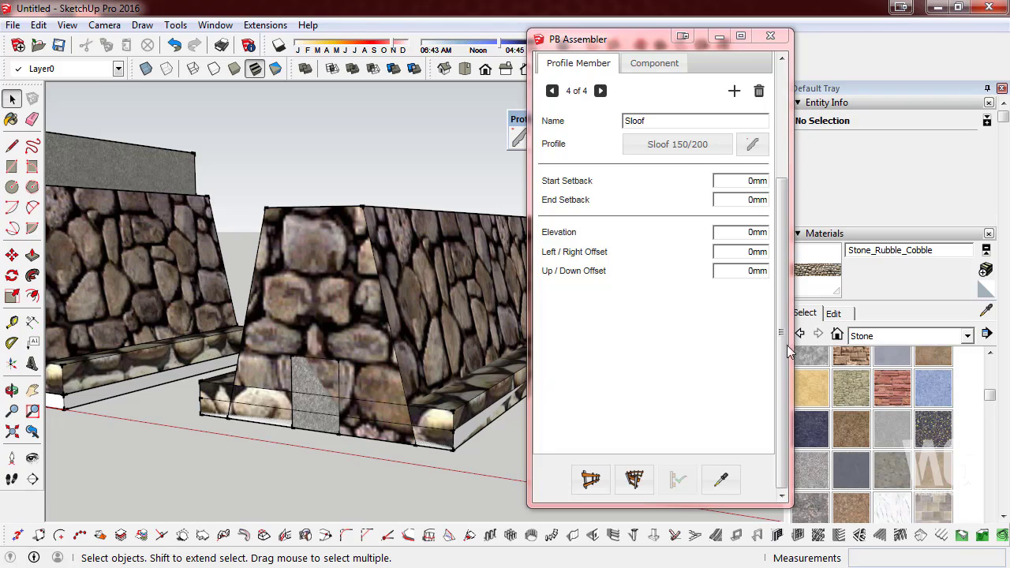
scroll(742, 316, "up", 3)
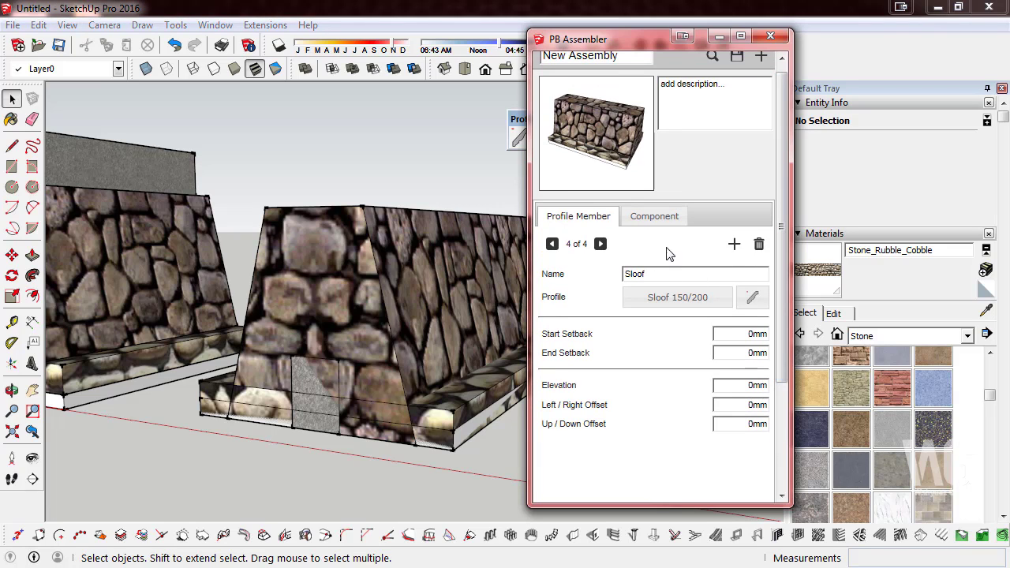
- Set the Anstamping elevation to 50mm and the Pondasi batu Kali elevation to 150mm
left_click(552, 245)
left_click(552, 245)
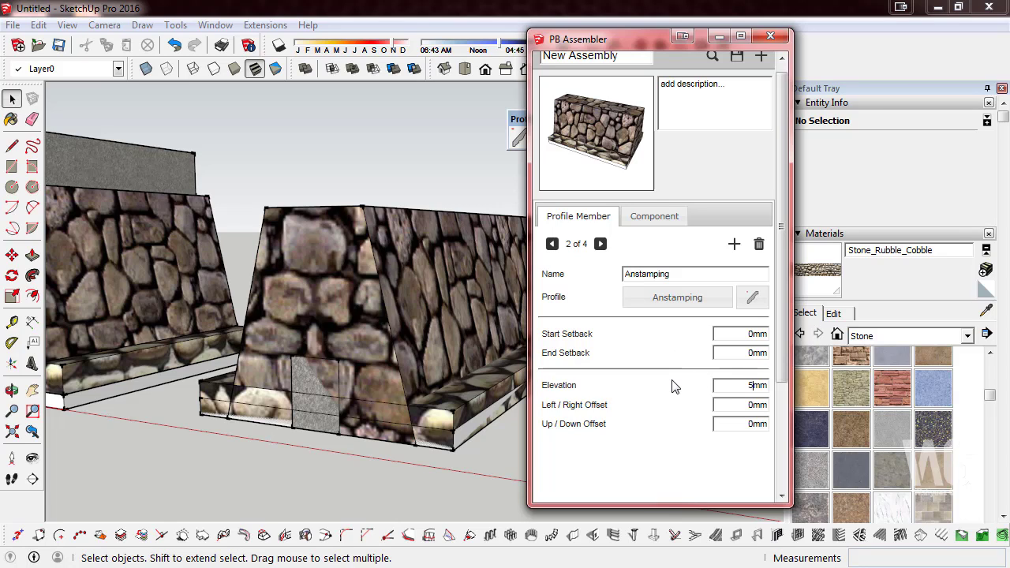
type("50")
left_click(727, 354)
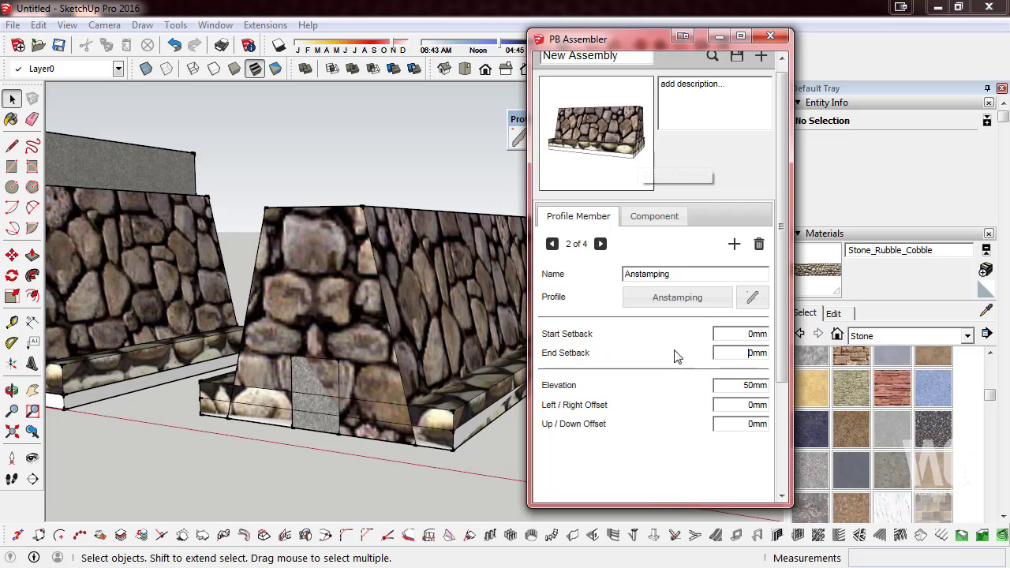
left_click(599, 244)
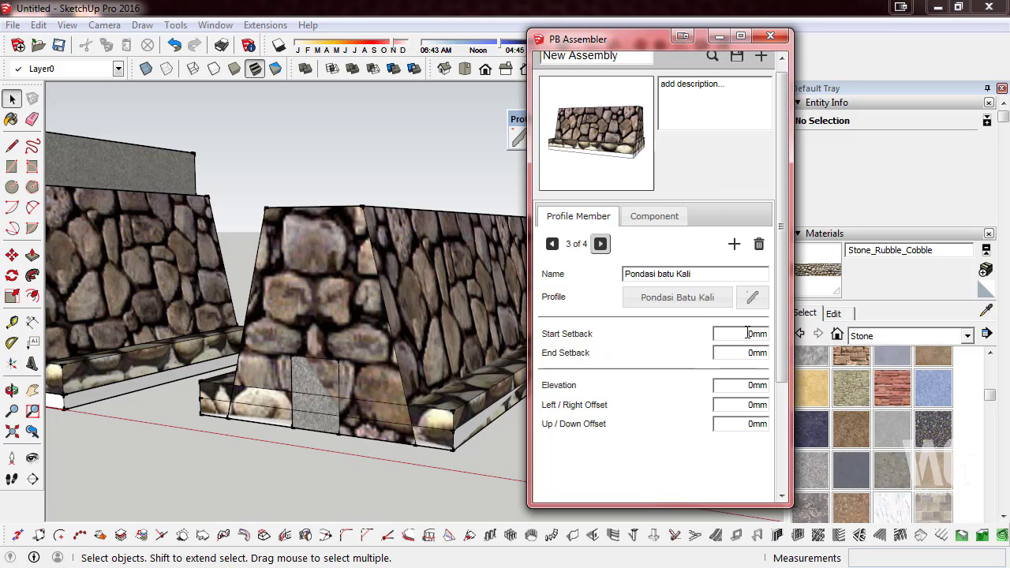
left_click(754, 386)
type("0")
- Set the Sloof member elevation to 210mm and view both foundation runs from above
left_click(600, 244)
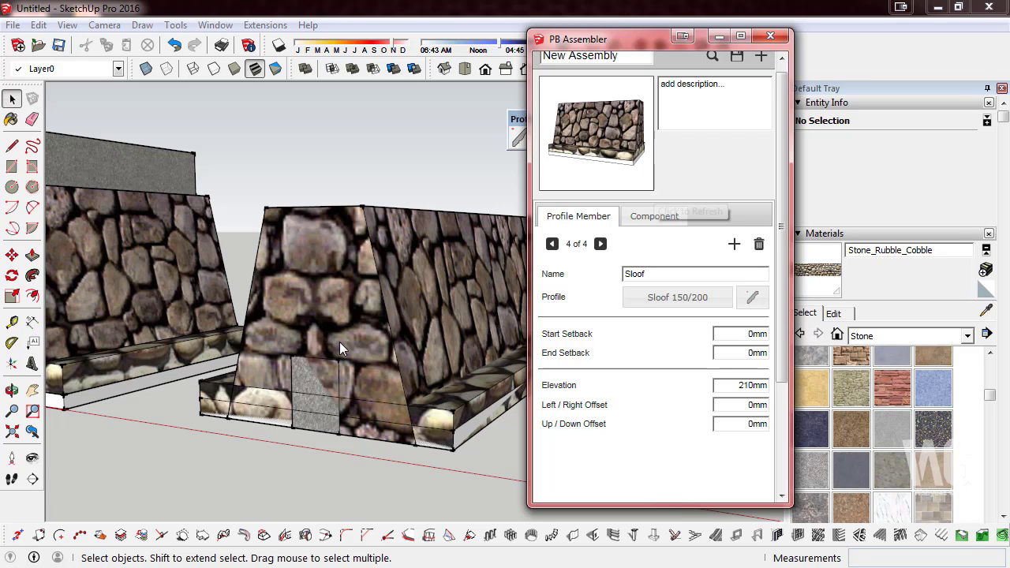
scroll(490, 303, "down", 3)
mouse_move(490, 304)
middle_mouse_down()
mouse_move(290, 166)
mouse_move(446, 289)
middle_mouse_up()
scroll(446, 289, "down", 2)
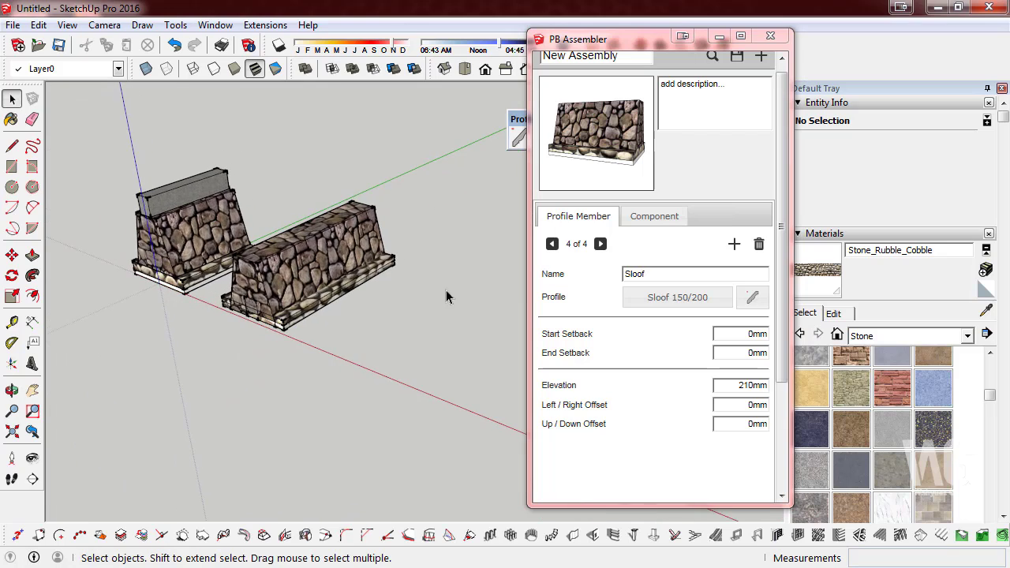
- Draw a third stone foundation wall from the assembly between two points
left_click_drag(782, 343, 789, 462)
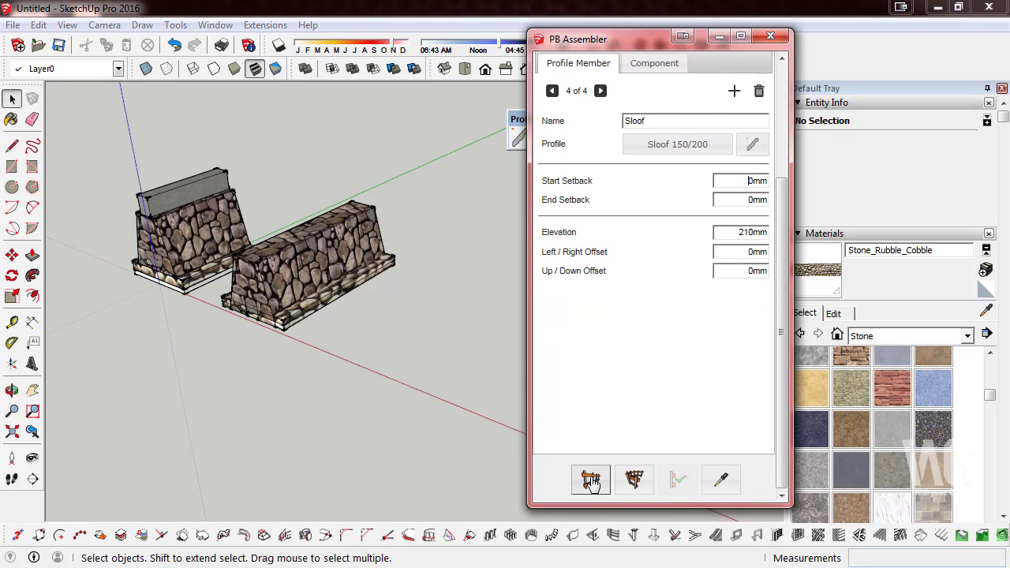
left_click(591, 479)
left_click(376, 365)
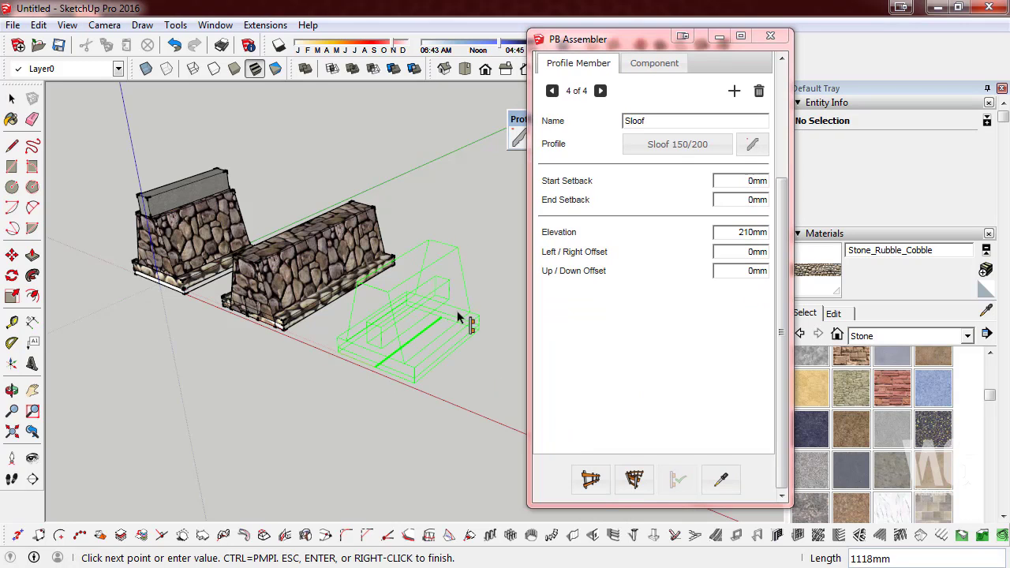
left_click(477, 301)
right_click(480, 300)
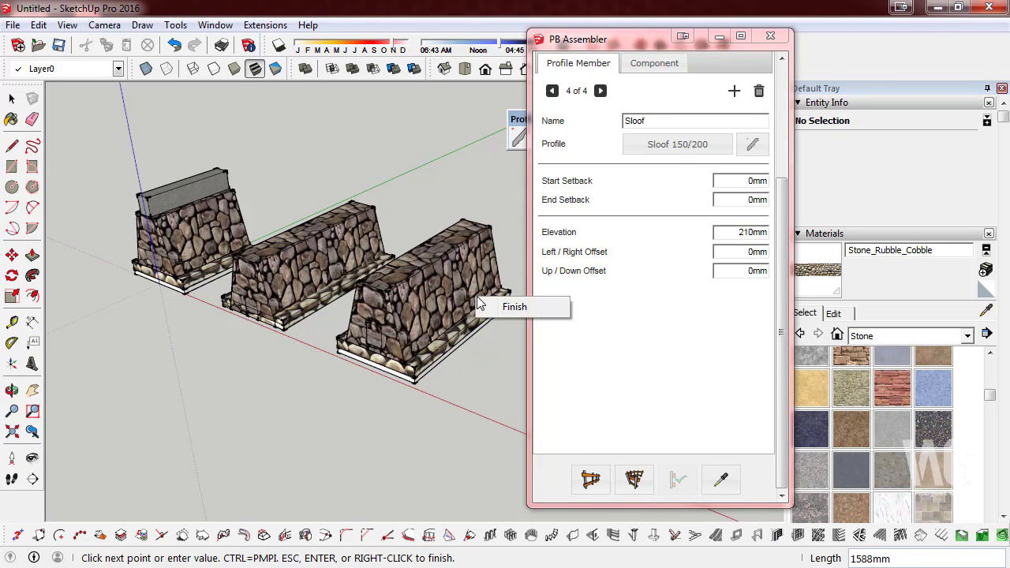
left_click(501, 301)
middle_click_drag(497, 300, 386, 315)
scroll(385, 311, "up", 2)
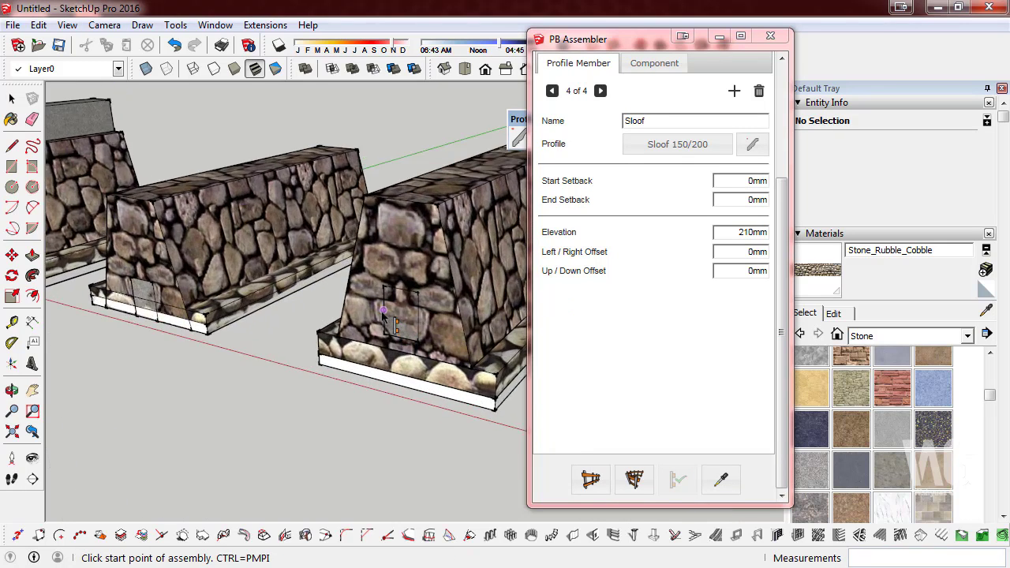
scroll(384, 312, "up", 1)
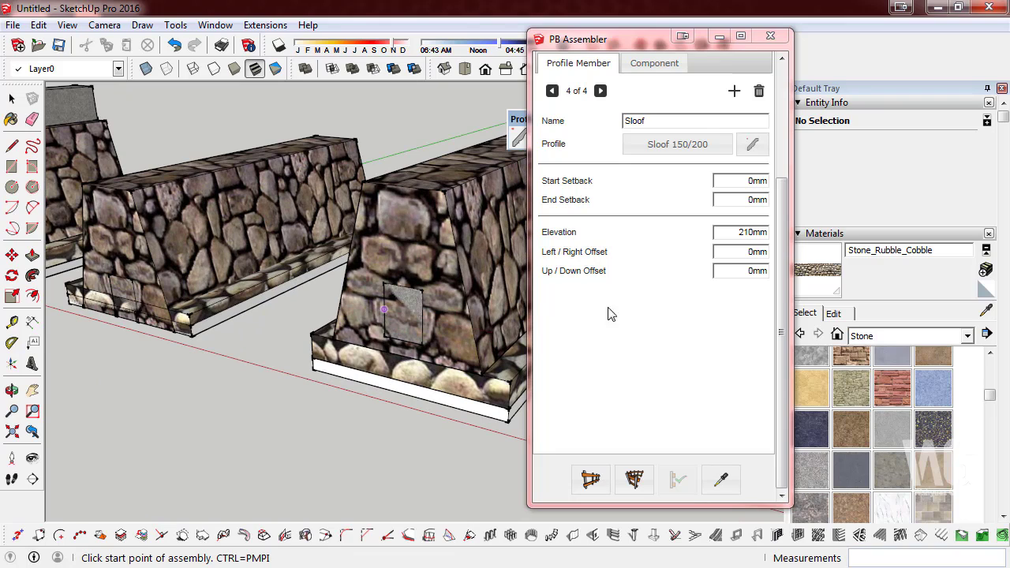
- Change the Sloof member elevation to 750mm so it sits on top
left_click(752, 233)
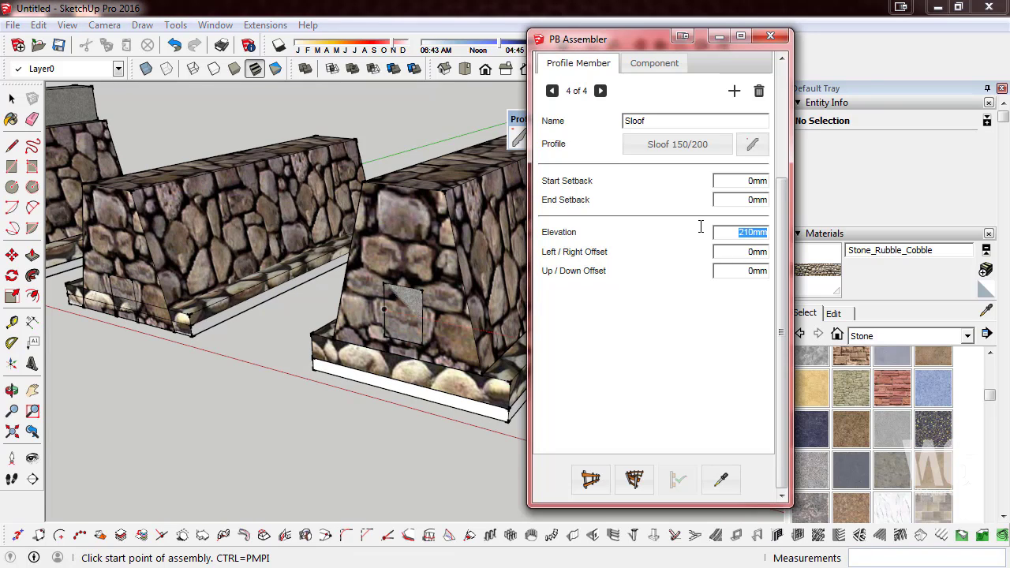
key("Home")
double_click(754, 234)
key("Home")
key("Delete")
scroll(682, 270, "up", 3)
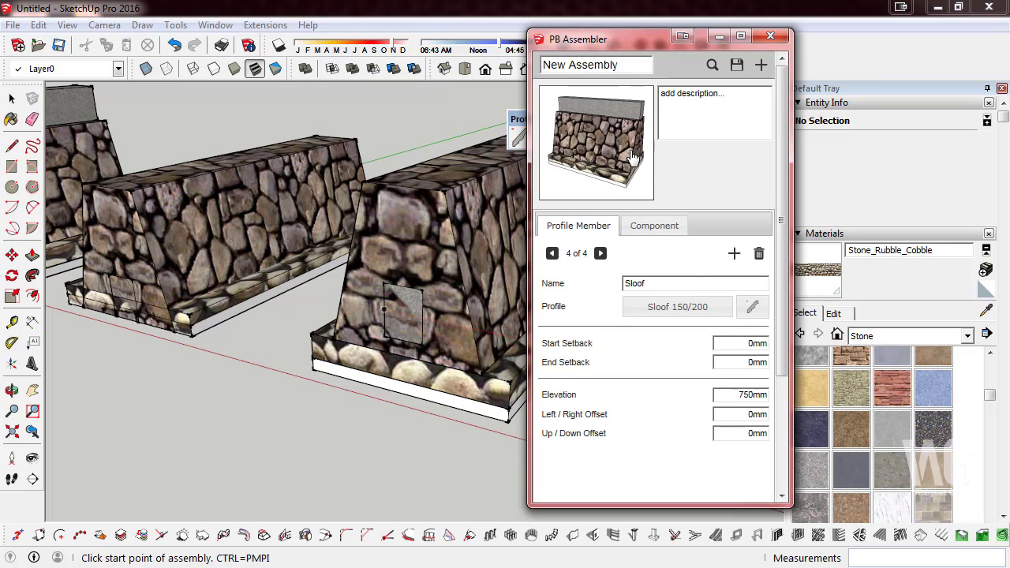
middle_click_drag(384, 308, 163, 158)
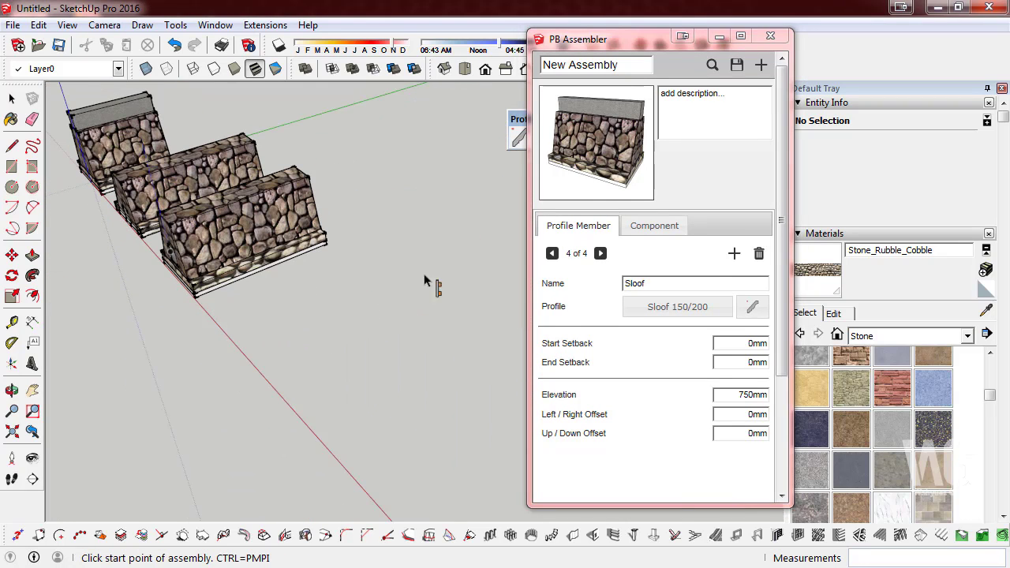
- Draw a fourth foundation wall with the raised sloof
middle_click_drag(442, 371, 293, 374)
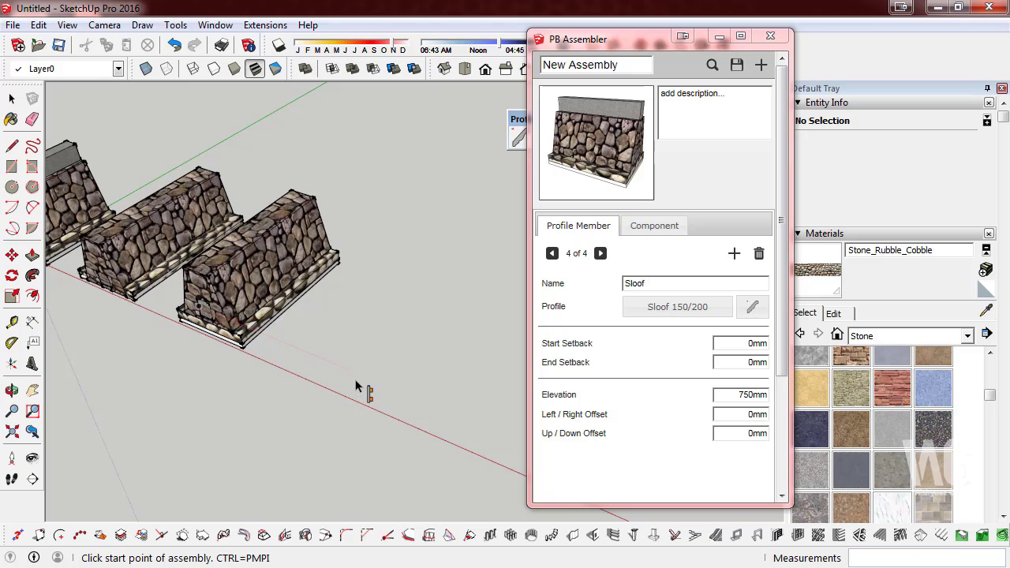
left_click(362, 377)
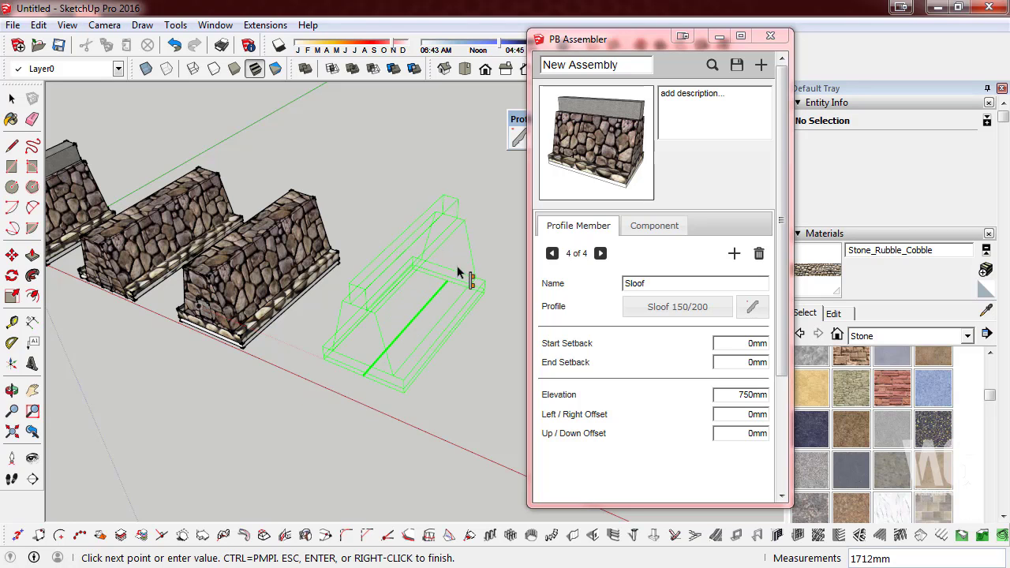
left_click(464, 265)
right_click(464, 260)
left_click(497, 269)
middle_click_drag(442, 307, 237, 363)
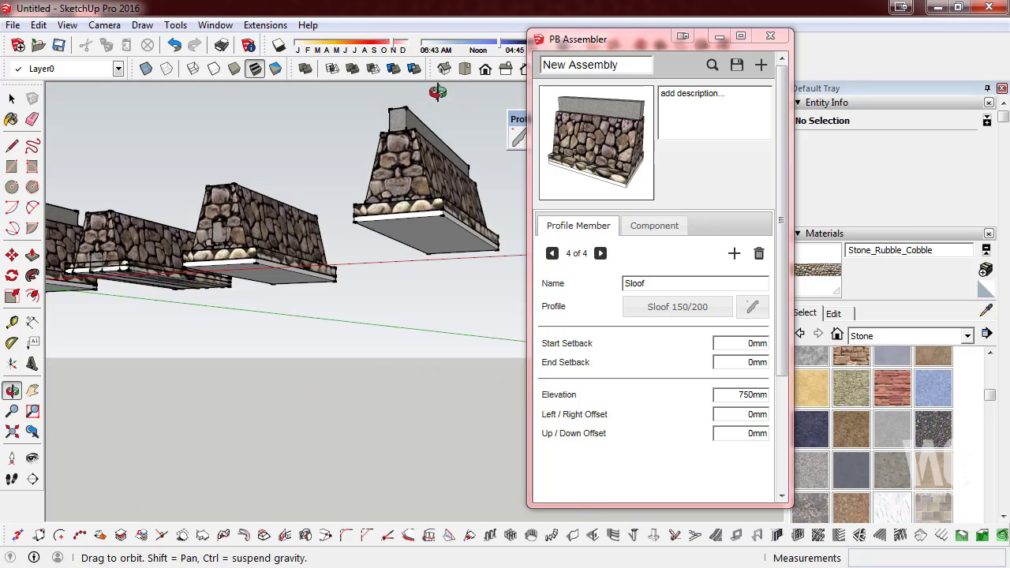
scroll(173, 383, "down", 4)
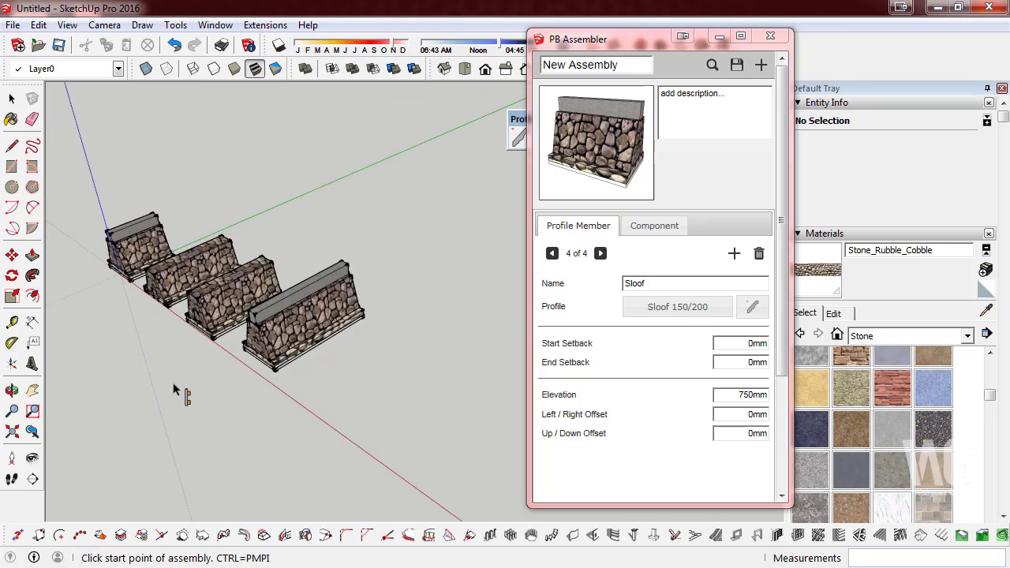
- Window-select all four test walls and delete them
left_click(12, 98)
left_click_drag(106, 194, 416, 504)
key("Delete")
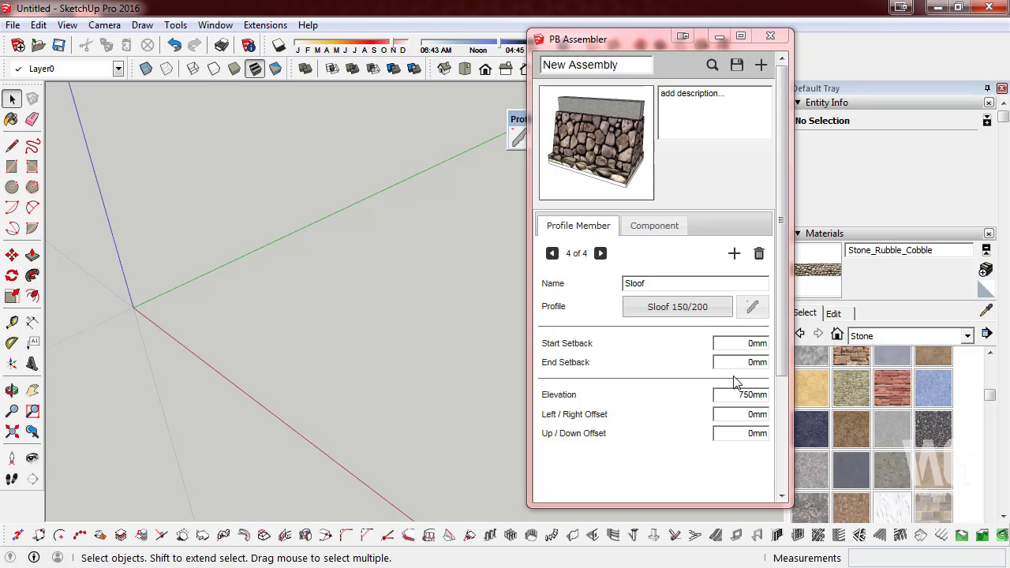
scroll(785, 373, "down", 3)
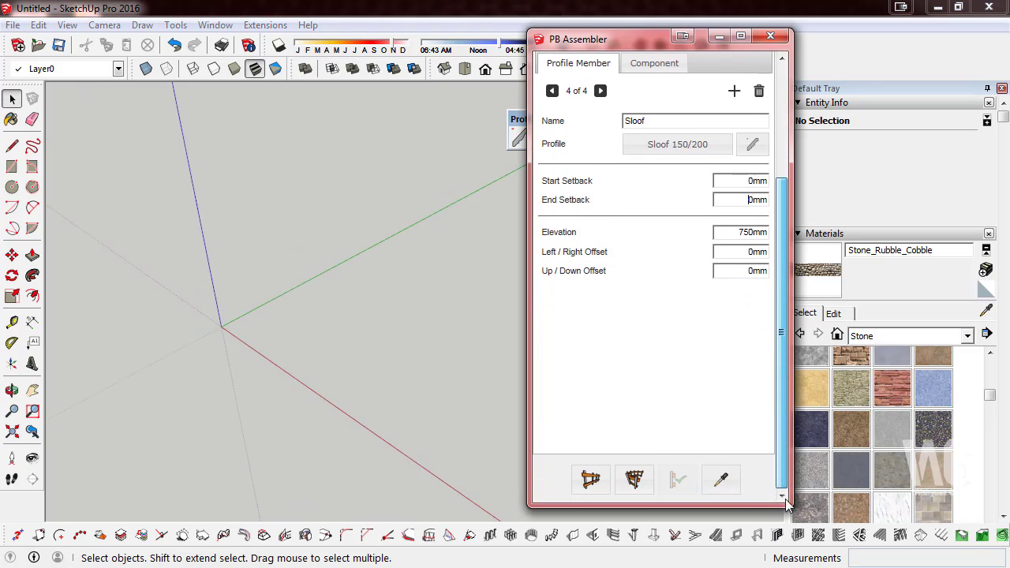
left_click(627, 479)
left_click(219, 327)
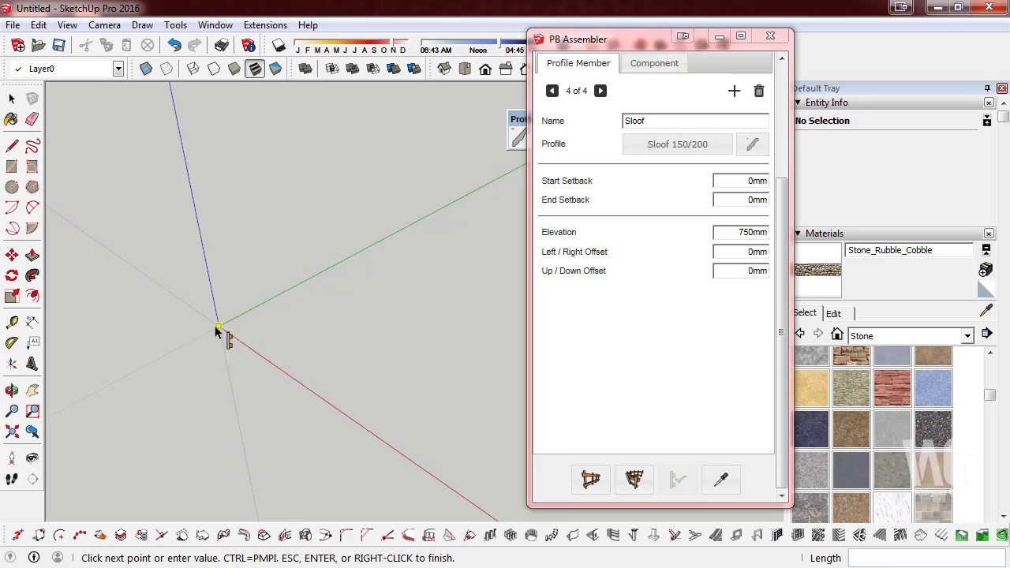
left_click(456, 211)
mouse_move(462, 214)
middle_mouse_down()
mouse_move(124, 225)
mouse_move(436, 270)
middle_mouse_up()
left_click(461, 267)
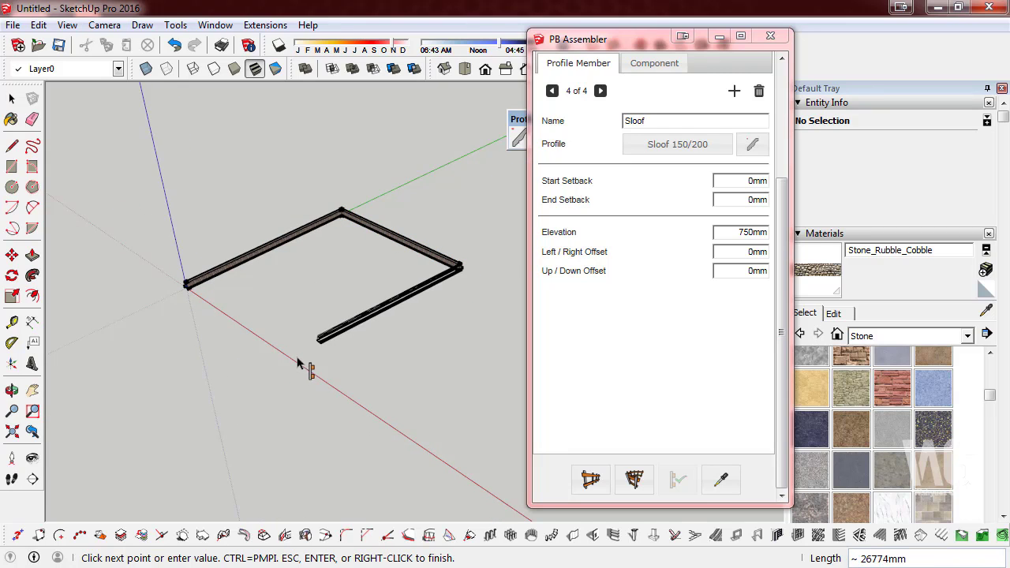
left_click(304, 366)
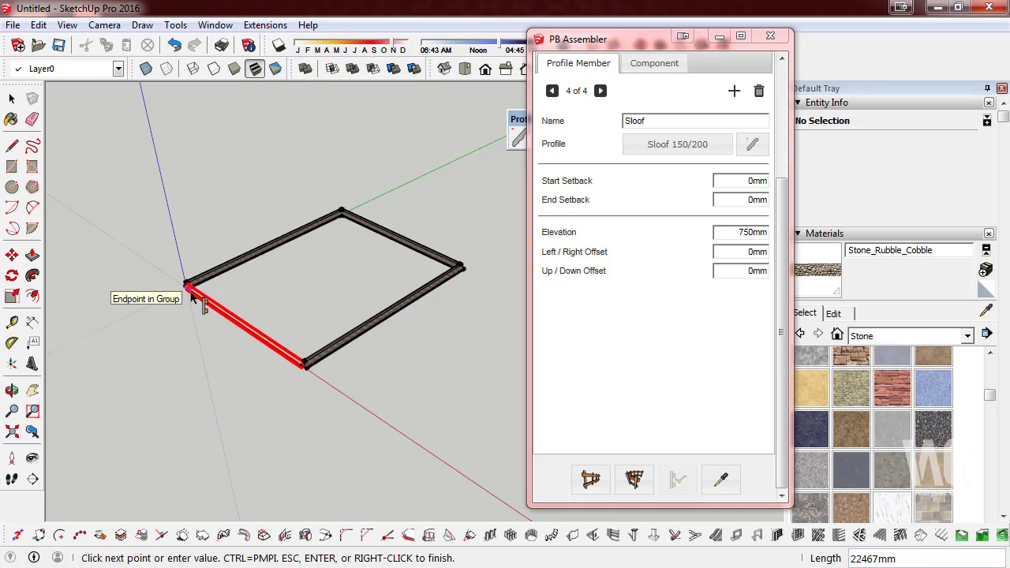
scroll(190, 298, "up", 2)
scroll(183, 304, "up", 2)
scroll(175, 312, "up", 2)
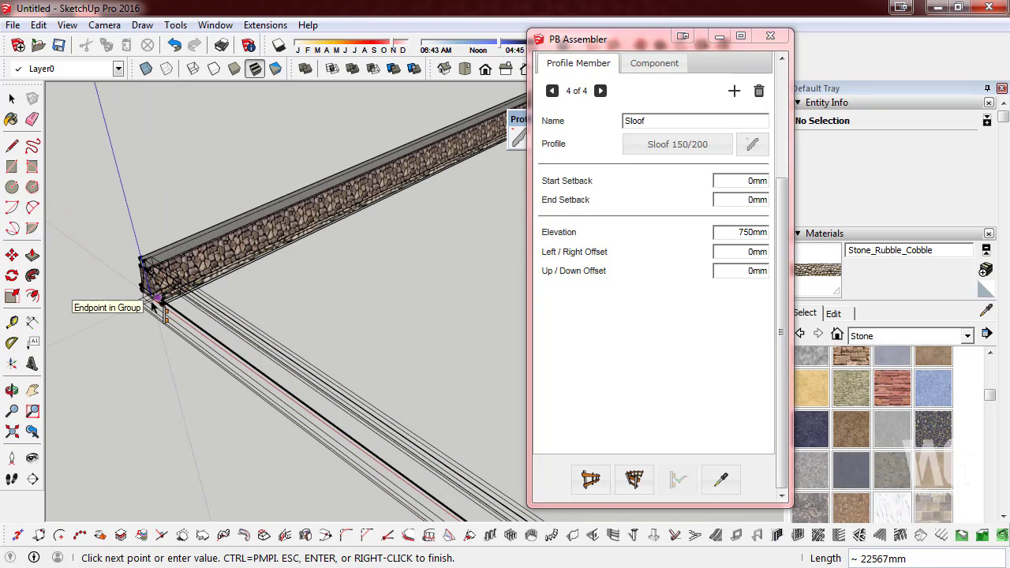
left_click(153, 303)
mouse_move(202, 289)
middle_mouse_down()
mouse_move(553, 321)
mouse_move(299, 286)
mouse_move(415, 345)
mouse_move(439, 334)
mouse_move(461, 187)
middle_mouse_up()
right_click(306, 279)
left_click(332, 287)
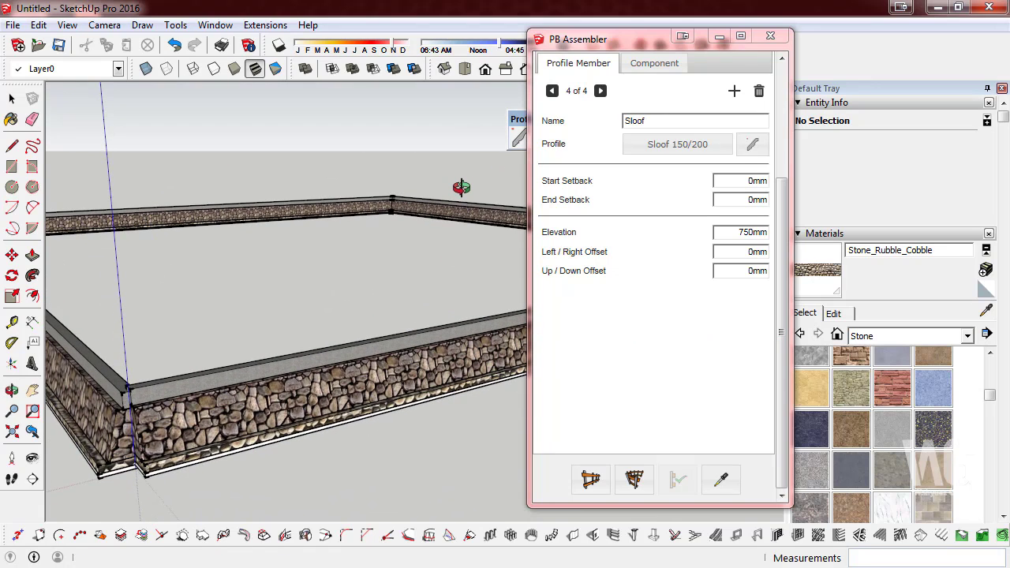
key("ctrl+z")
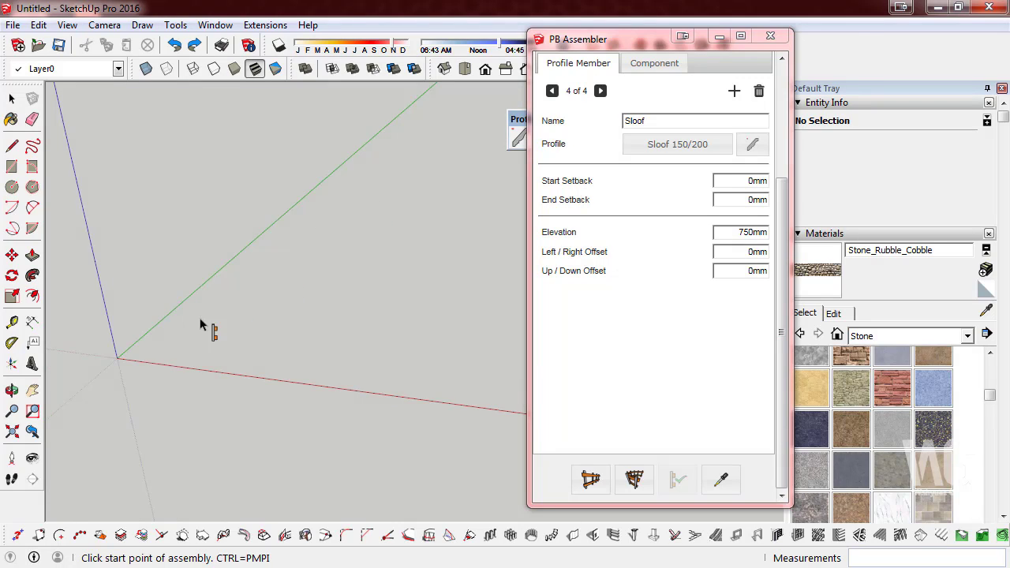
left_click(118, 357)
left_click(305, 191)
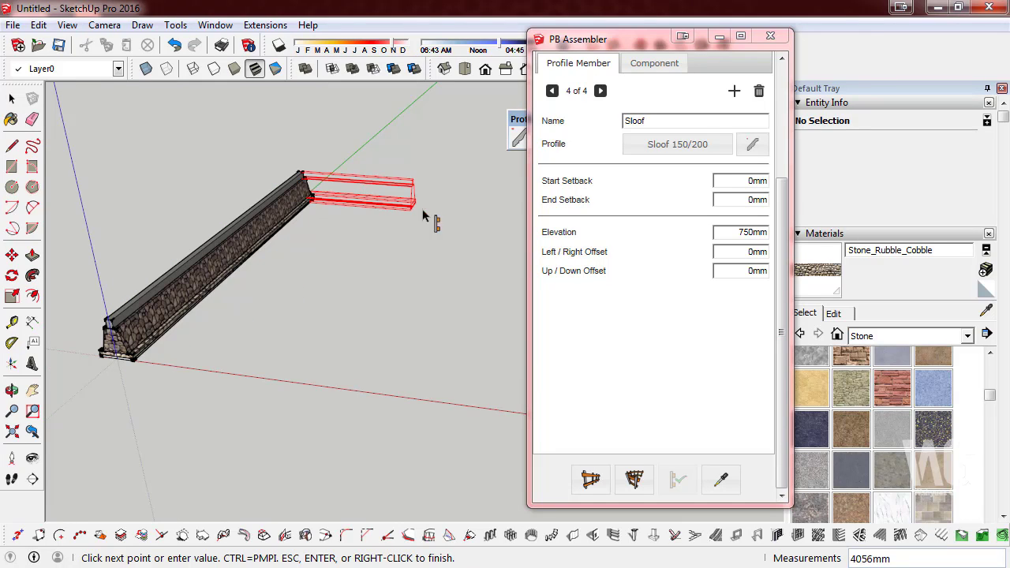
left_click(467, 209)
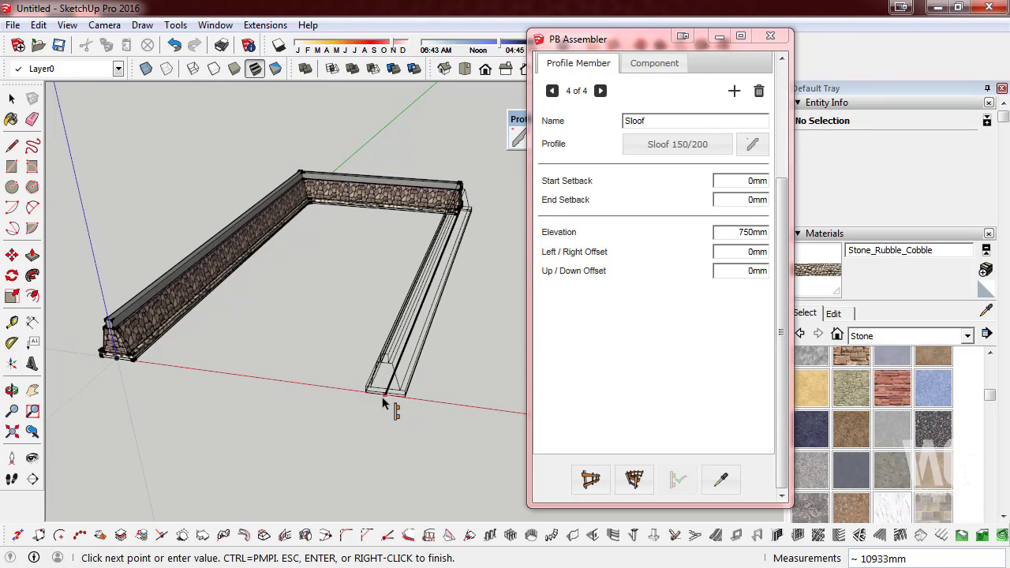
left_click(381, 402)
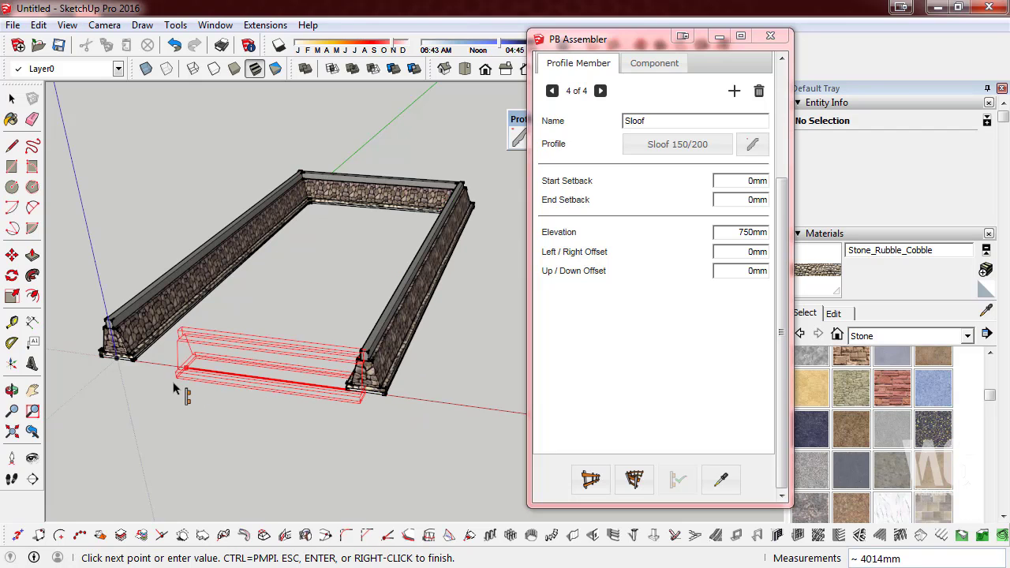
left_click(118, 358)
mouse_move(119, 367)
middle_mouse_down()
mouse_move(517, 165)
mouse_move(293, 316)
middle_mouse_up()
scroll(268, 304, "up", 3)
scroll(249, 288, "up", 3)
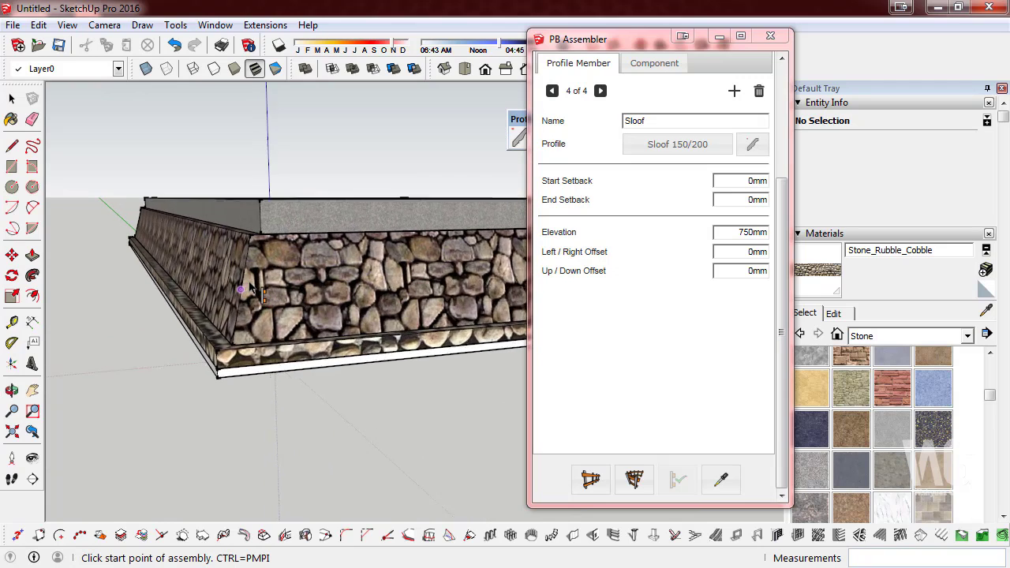
scroll(251, 288, "up", 1)
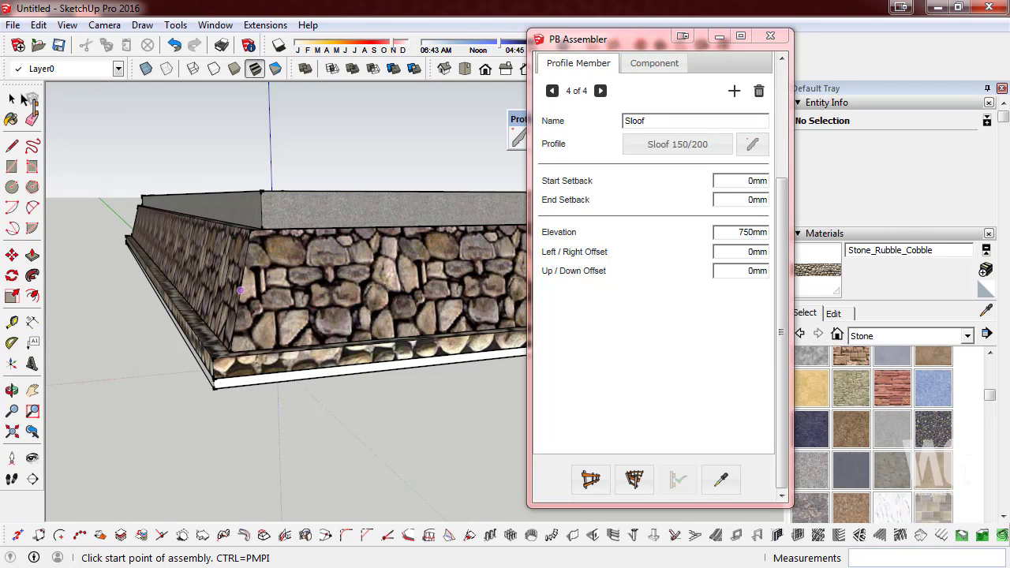
- Orbit around the rectangular stone foundation loop to inspect the wall frame and corners
left_click(13, 98)
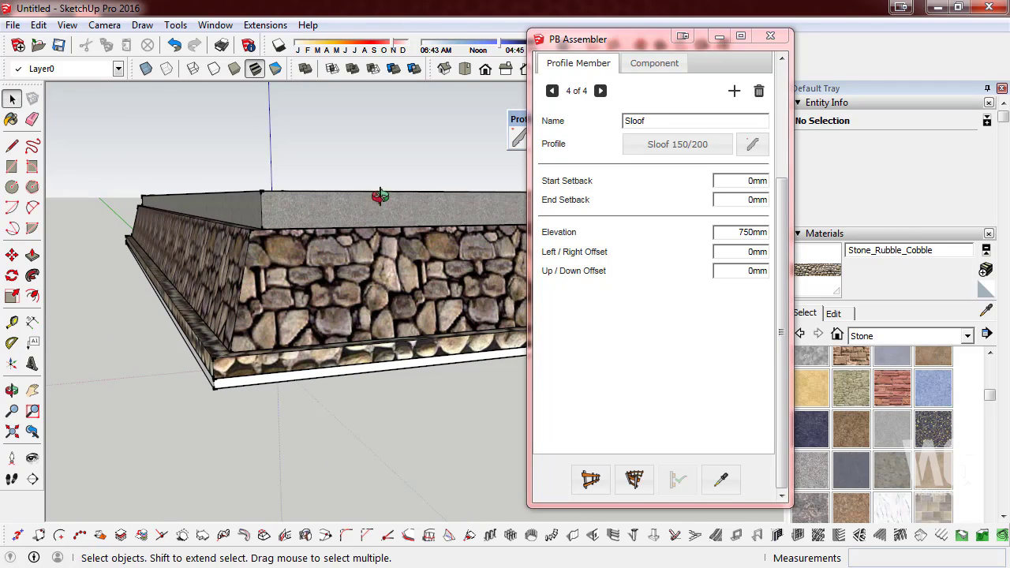
middle_click_drag(261, 316, 200, 375)
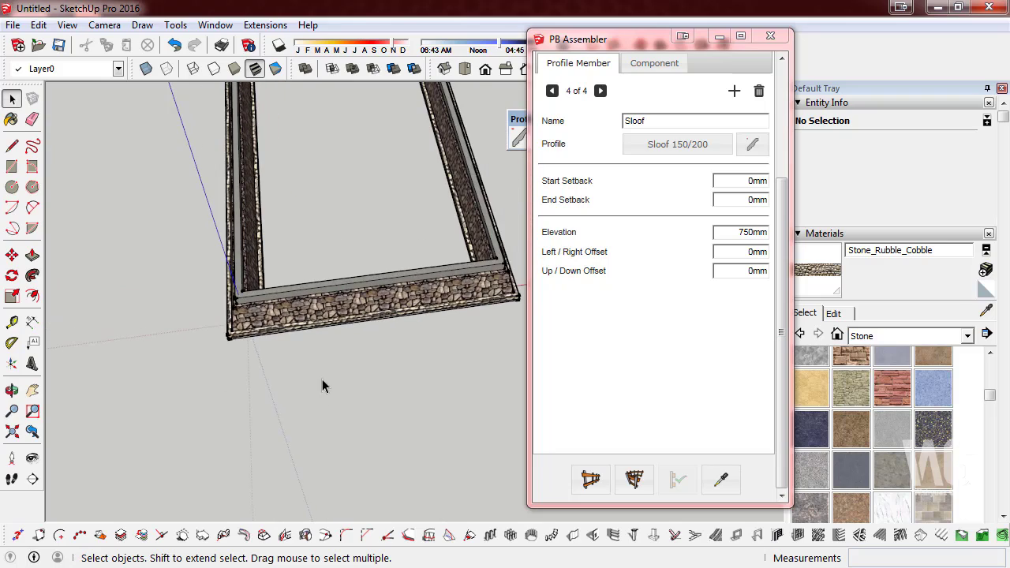
mouse_move(322, 379)
middle_mouse_down()
mouse_move(361, 407)
mouse_move(270, 435)
mouse_move(241, 65)
middle_mouse_up()
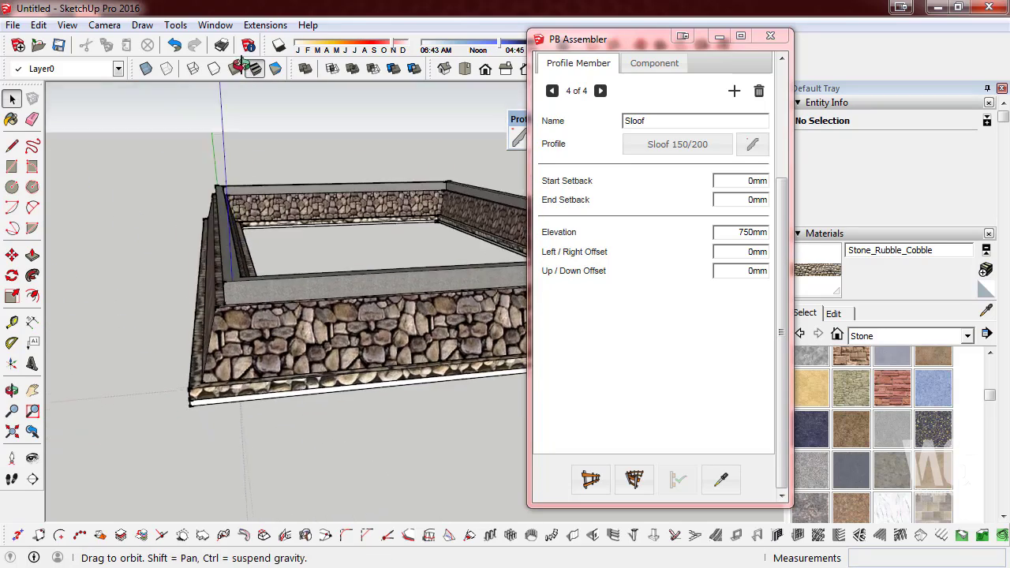
scroll(203, 430, "up", 2)
scroll(203, 430, "up", 2)
scroll(203, 430, "up", 2)
mouse_move(245, 404)
middle_mouse_down()
mouse_move(265, 156)
mouse_move(218, 460)
middle_mouse_up()
mouse_move(242, 230)
middle_mouse_down()
mouse_move(212, 370)
mouse_move(182, 286)
mouse_move(301, 244)
middle_mouse_up()
left_click(212, 371)
mouse_move(451, 403)
middle_mouse_down()
mouse_move(408, 401)
mouse_move(313, 361)
mouse_move(262, 230)
middle_mouse_up()
left_click(336, 232)
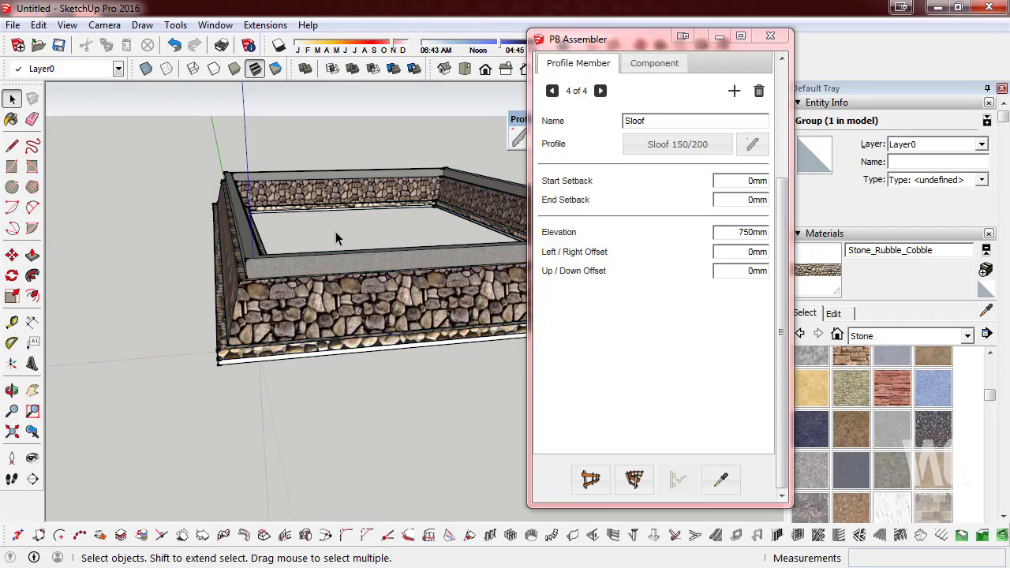
- Select the stone rubble wall group and delete it
middle_click_drag(368, 350, 412, 381)
scroll(379, 365, "up", 1)
scroll(347, 353, "up", 1)
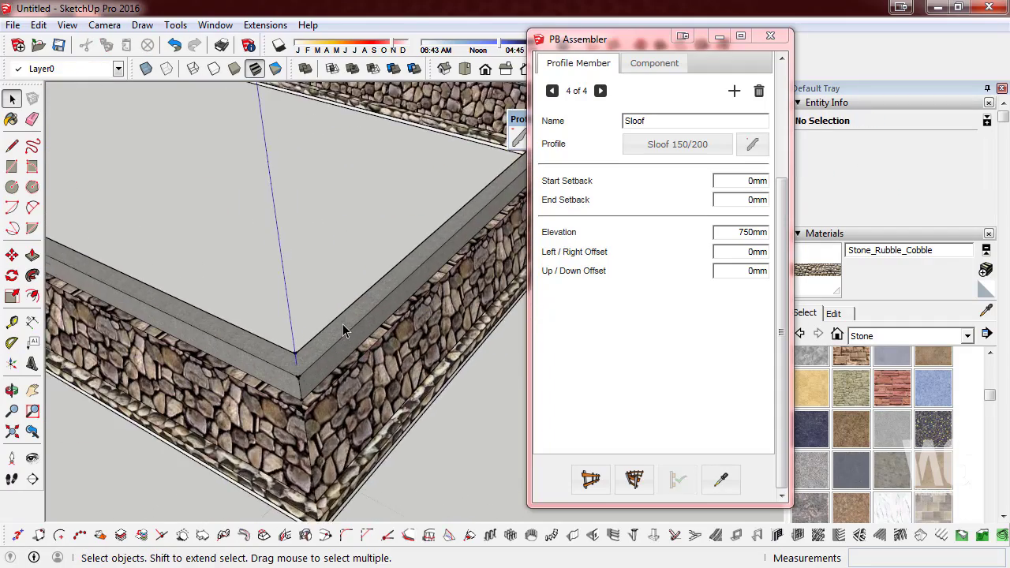
scroll(337, 351, "up", 1)
scroll(363, 340, "down", 1)
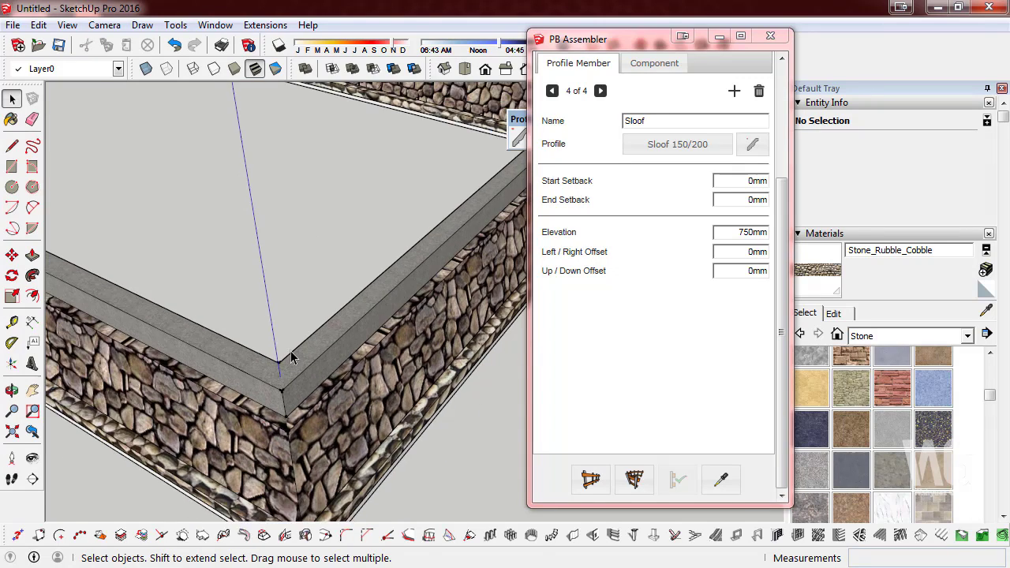
scroll(371, 338, "down", 2)
scroll(379, 334, "down", 2)
scroll(387, 330, "down", 1)
middle_click_drag(387, 330, 338, 282)
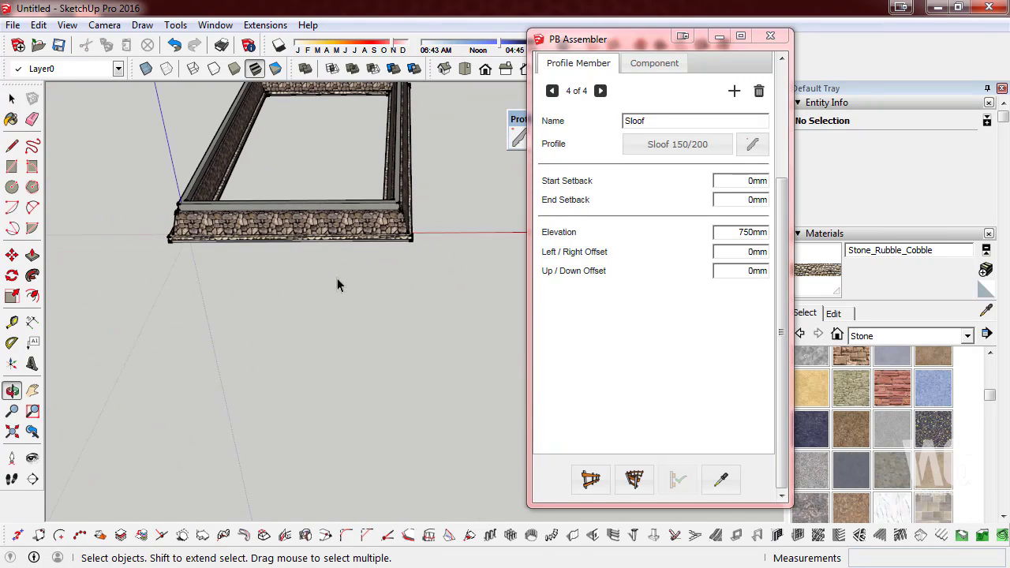
scroll(173, 212, "up", 2)
scroll(227, 209, "up", 2)
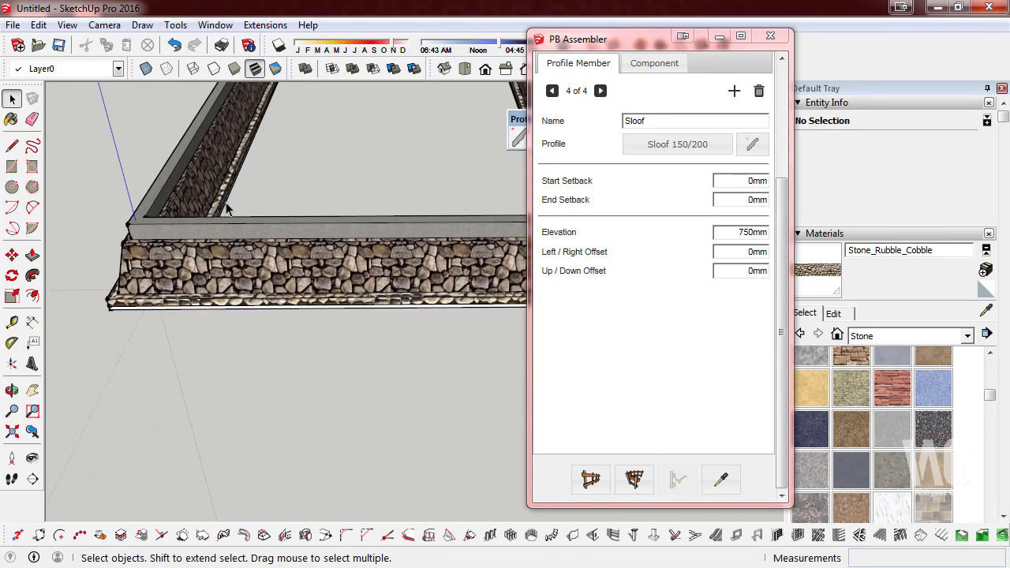
left_click(270, 276)
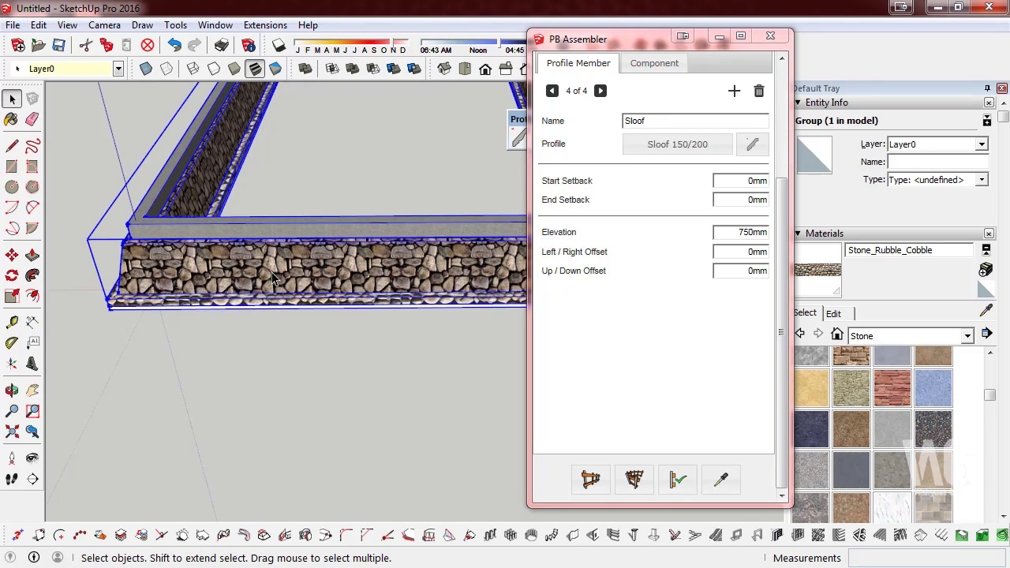
key("Delete")
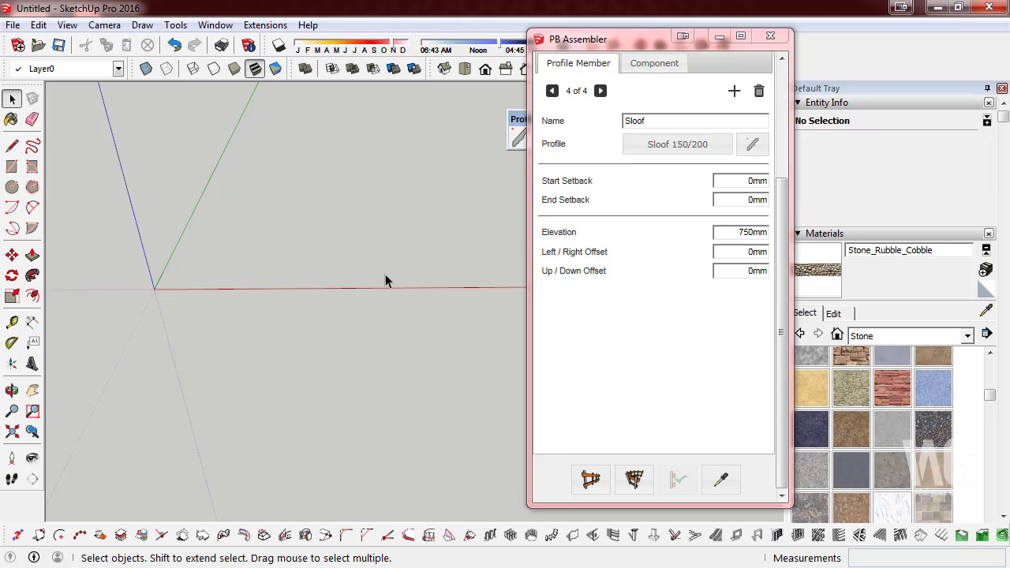
- Draw a radius-20 circle at the origin, then delete it
middle_click_drag(172, 275, 151, 181)
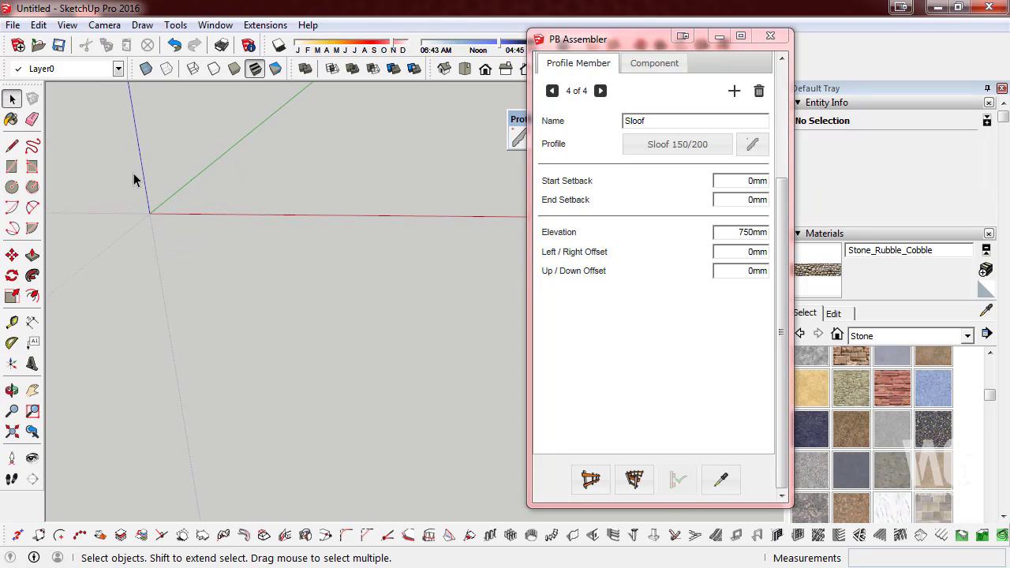
scroll(134, 174, "up", 3)
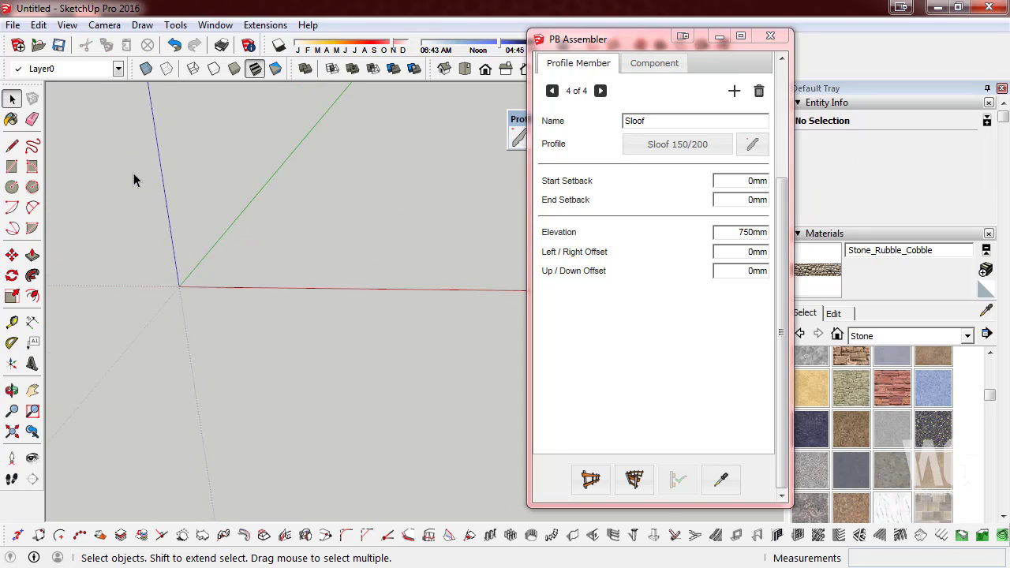
left_click(13, 145)
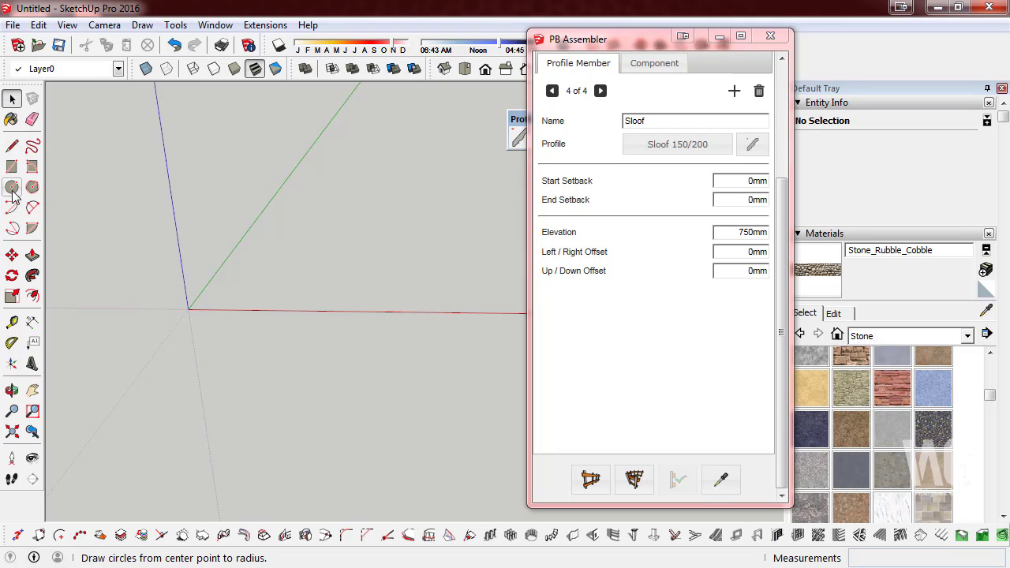
left_click(12, 187)
left_click(188, 310)
scroll(158, 296, "up", 3)
type("20")
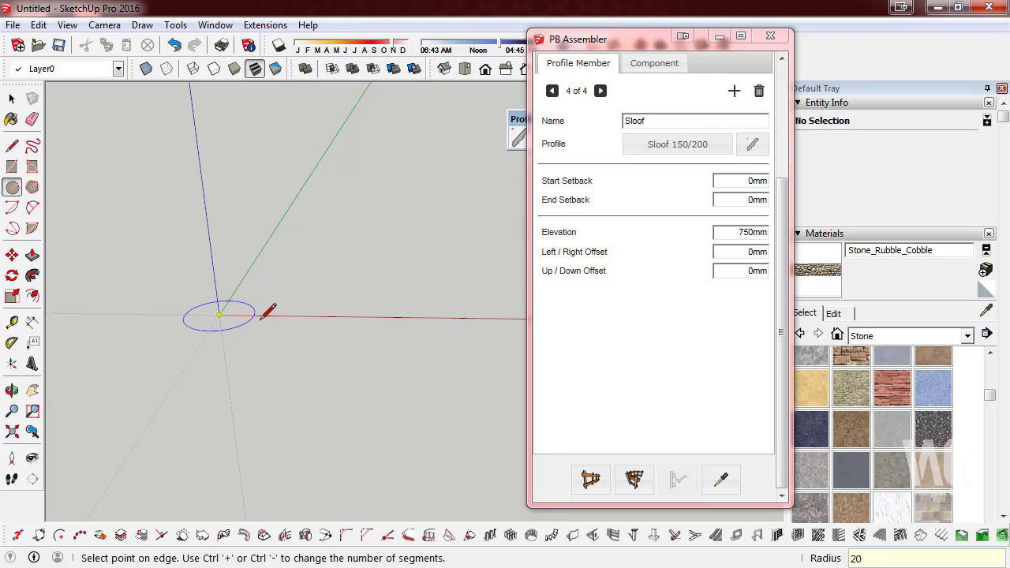
key("Return")
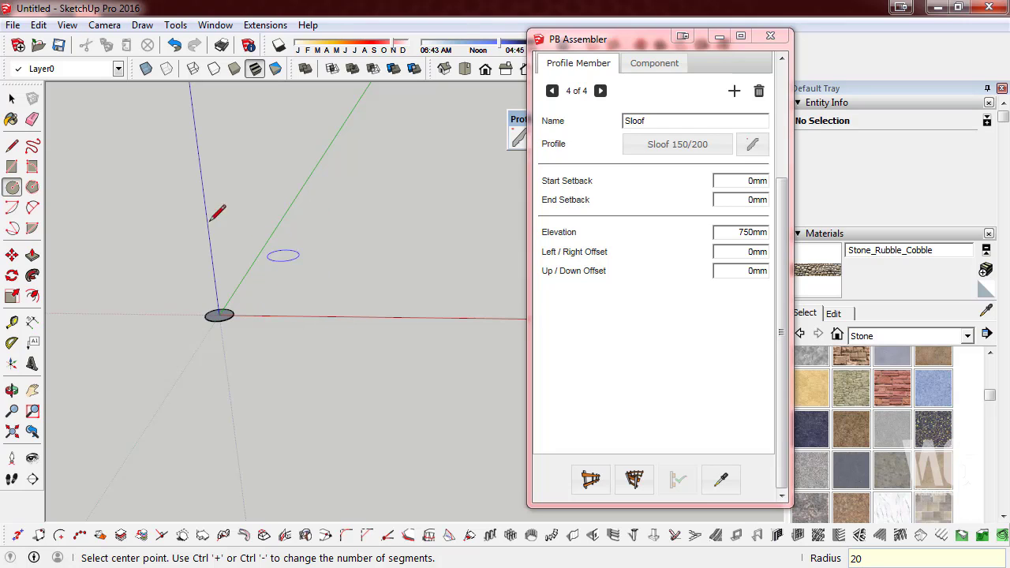
left_click(32, 255)
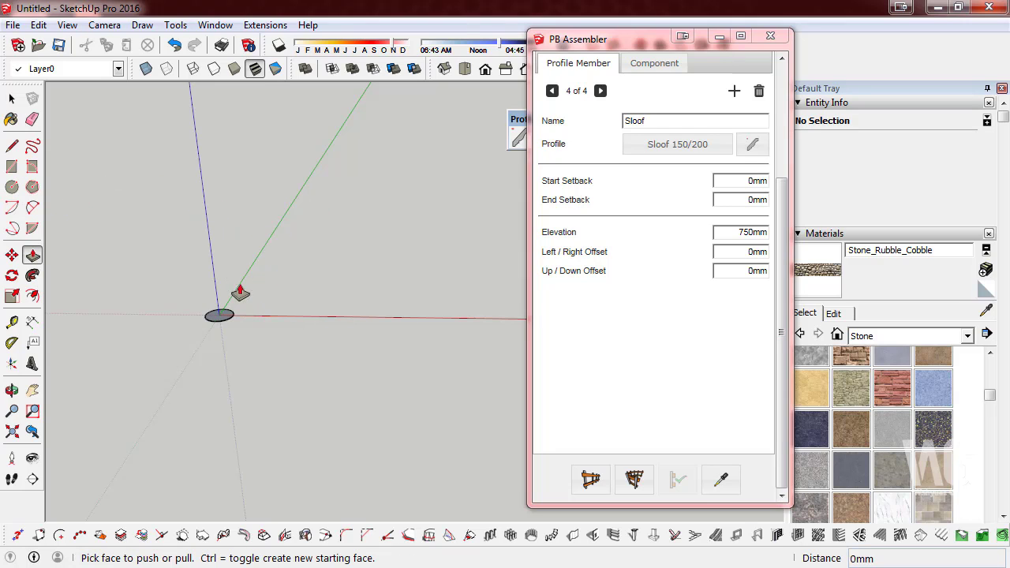
left_click(12, 98)
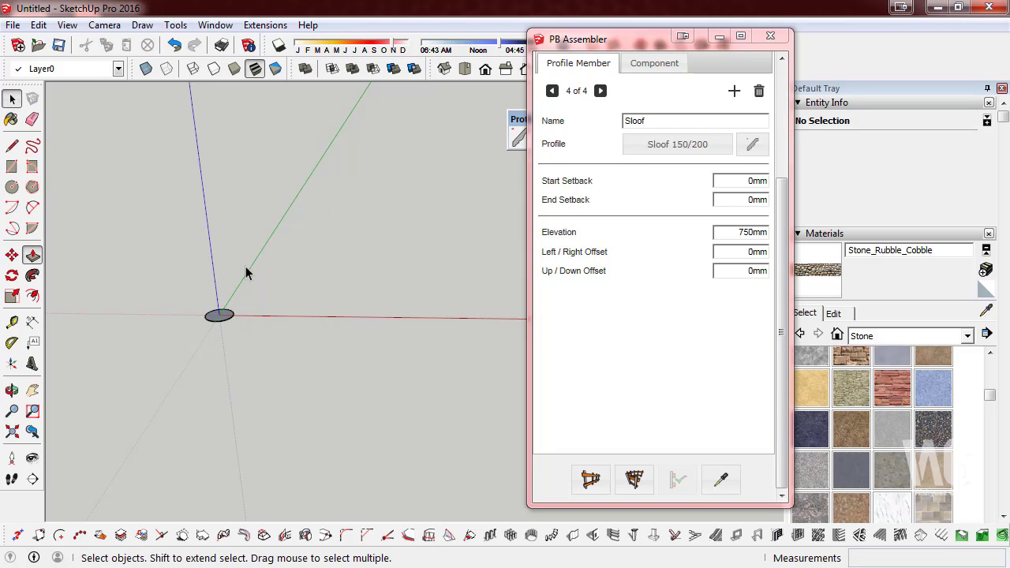
left_click(220, 316)
left_click_drag(281, 369, 173, 276)
key("Delete")
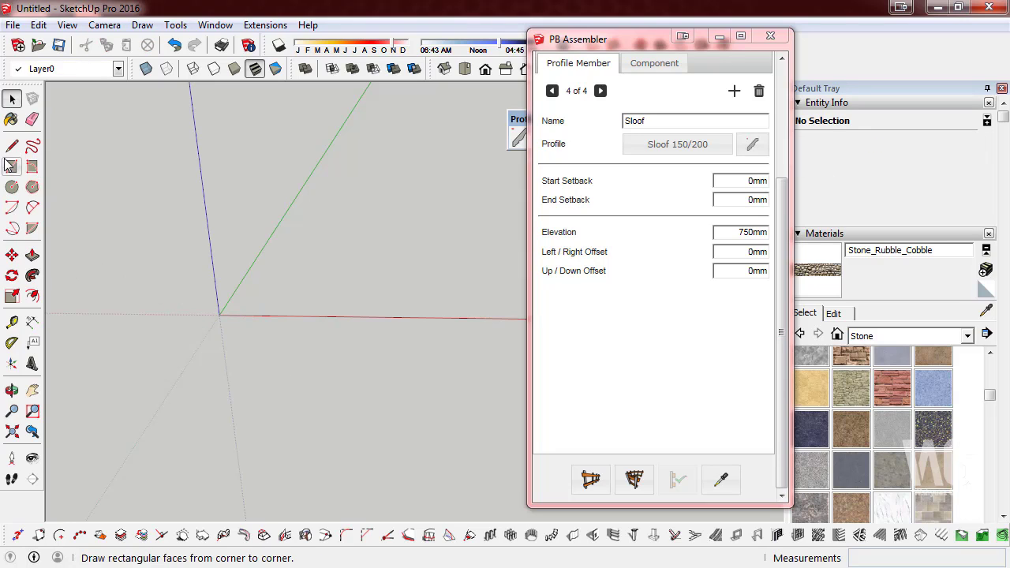
- Draw a radius-12 circle at the origin and push/pull it up 300mm
left_click(13, 188)
left_click(219, 315)
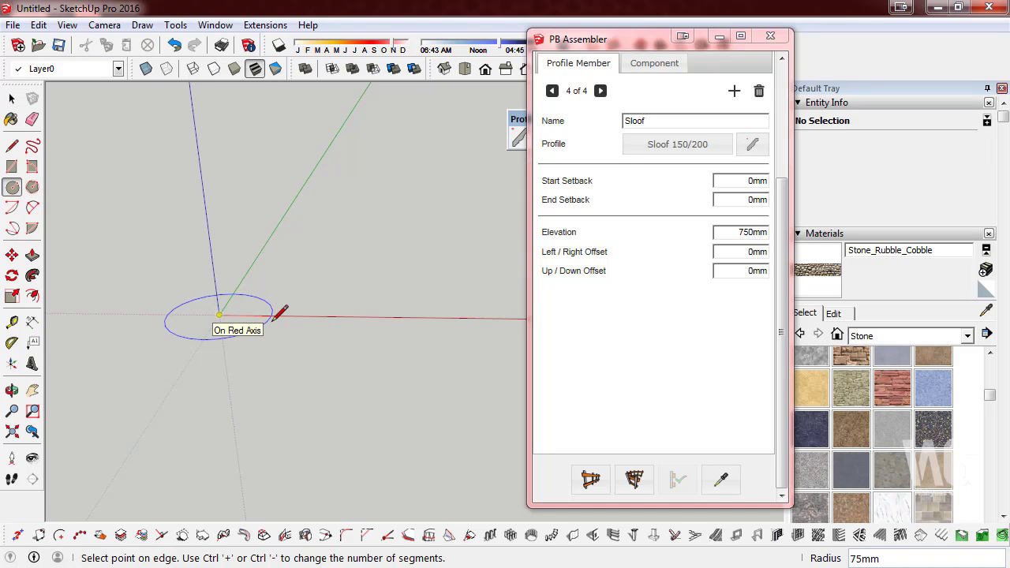
type("12")
key("Return")
key("p")
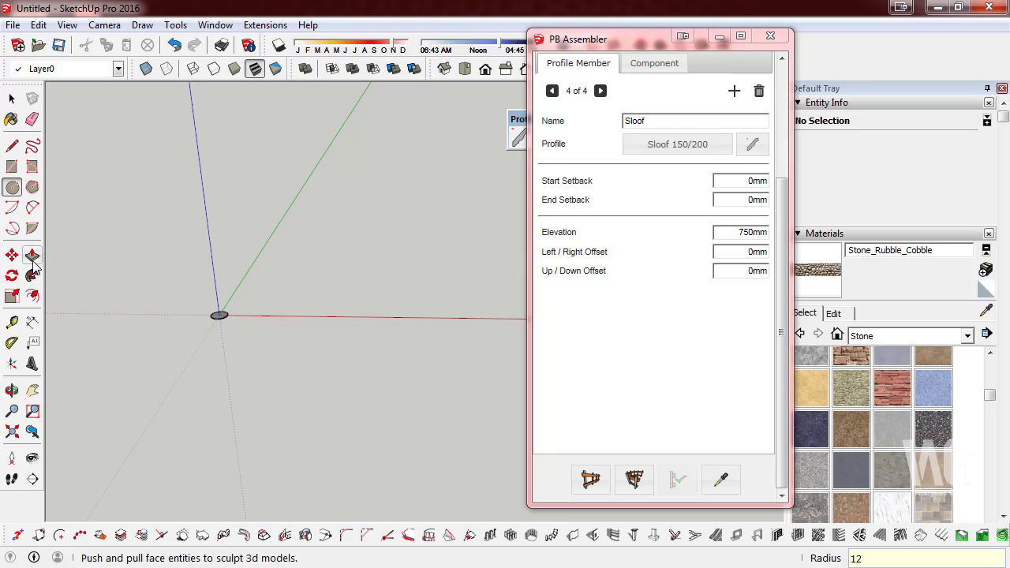
left_click_drag(220, 317, 204, 101)
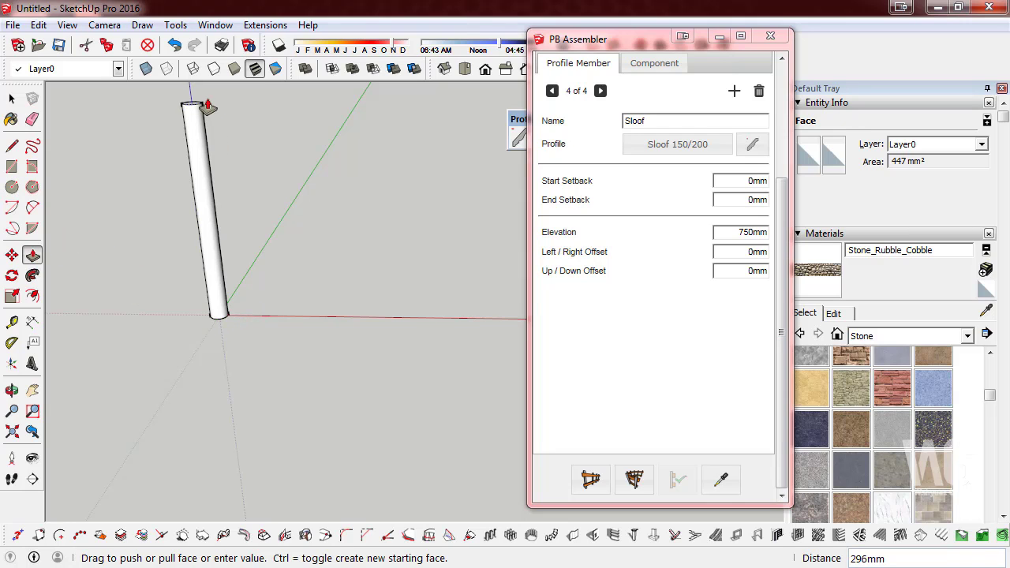
mouse_move(237, 328)
left_mouse_down()
mouse_move(203, 124)
mouse_move(205, 159)
left_mouse_up()
type("300")
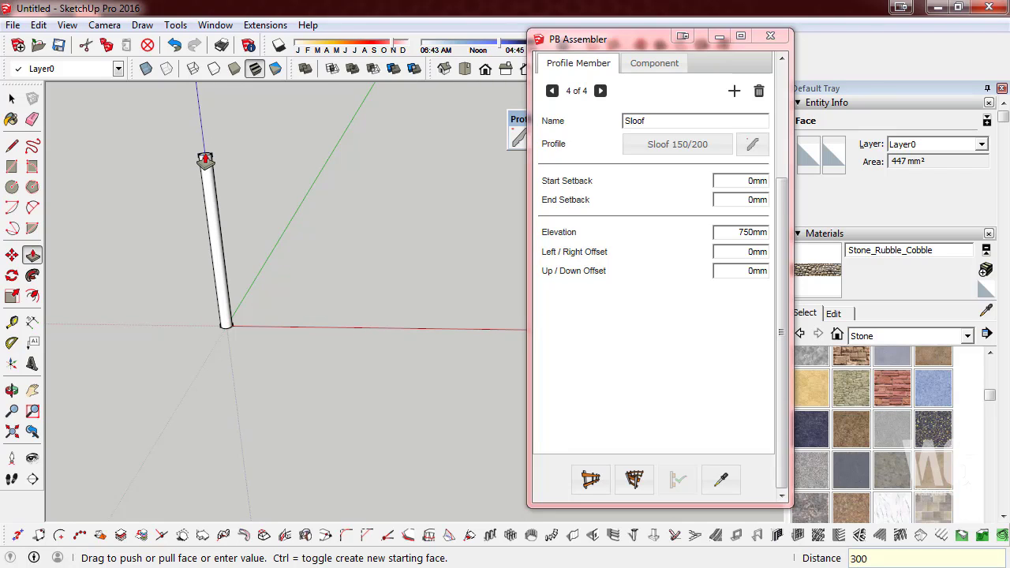
key("Return")
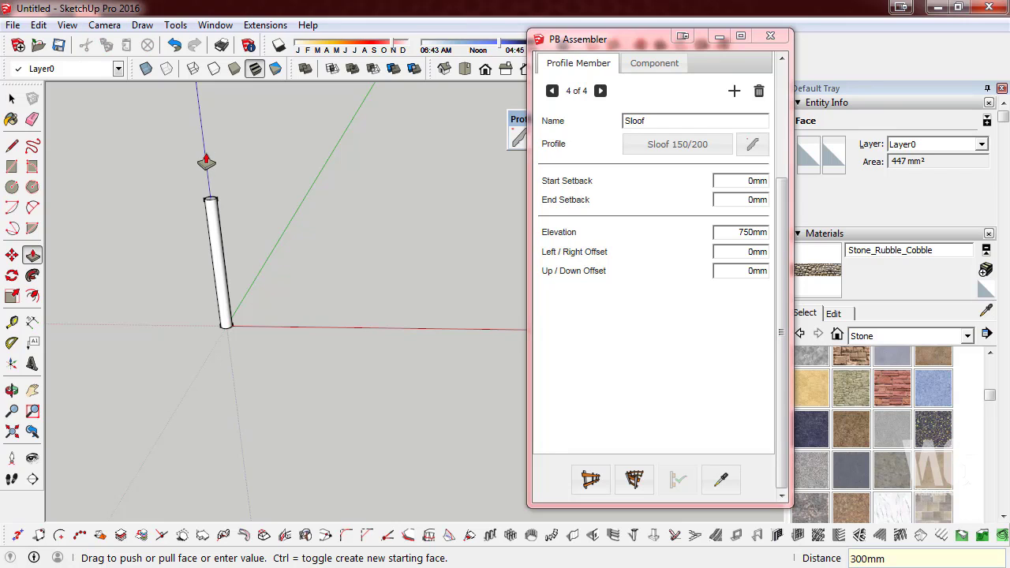
- Turn the whole 300mm cylinder into a component
left_click(12, 99)
left_click_drag(162, 128, 328, 423)
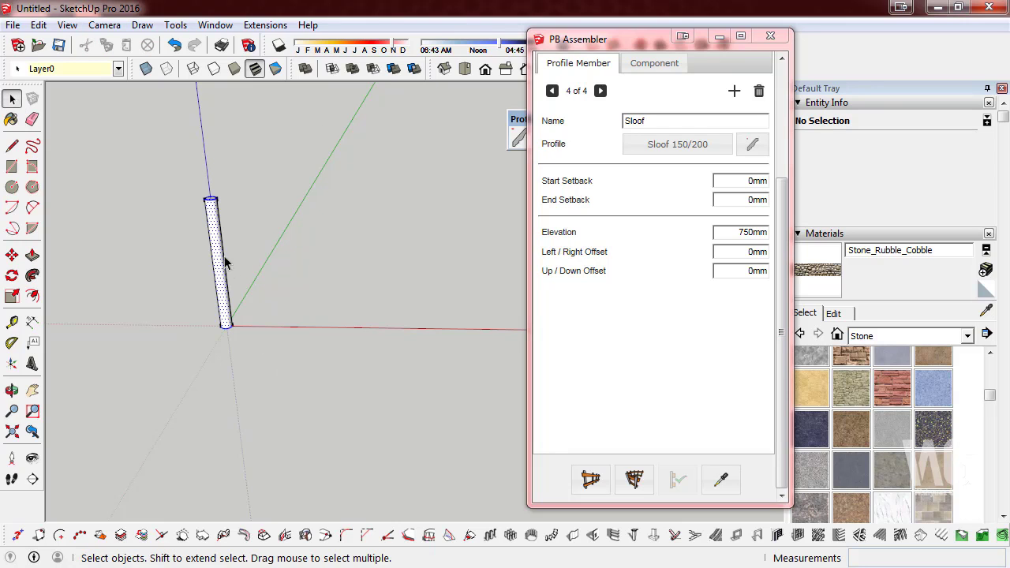
right_click(217, 260)
left_click(316, 135)
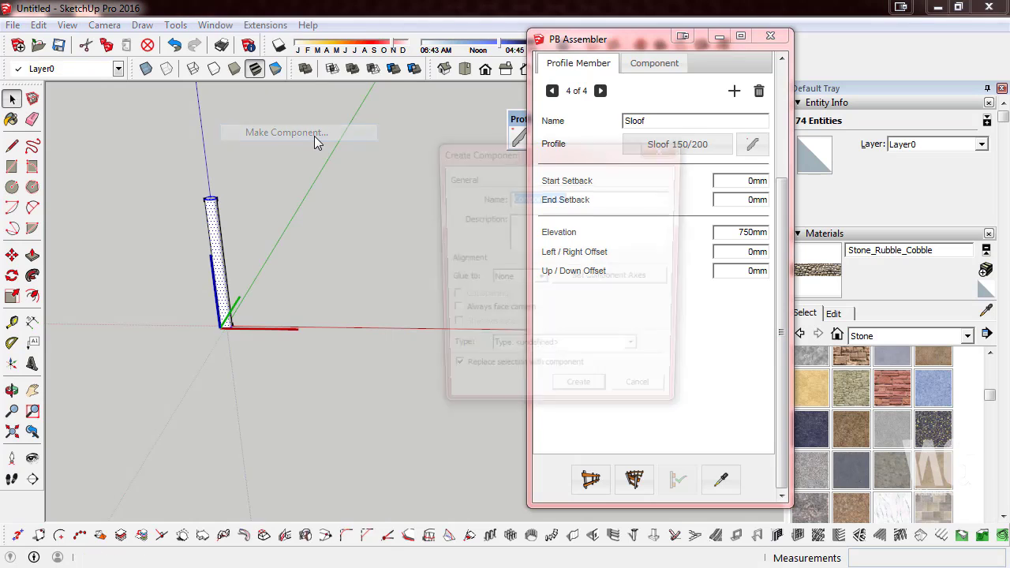
left_click(580, 398)
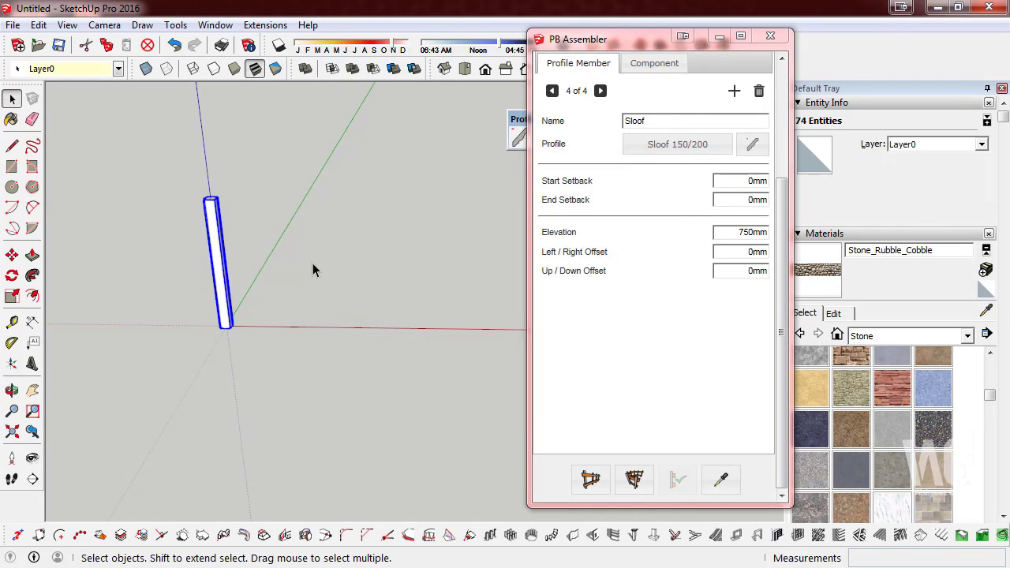
mouse_move(279, 245)
middle_mouse_down()
mouse_move(242, 323)
mouse_move(246, 314)
middle_mouse_up()
left_click(247, 314)
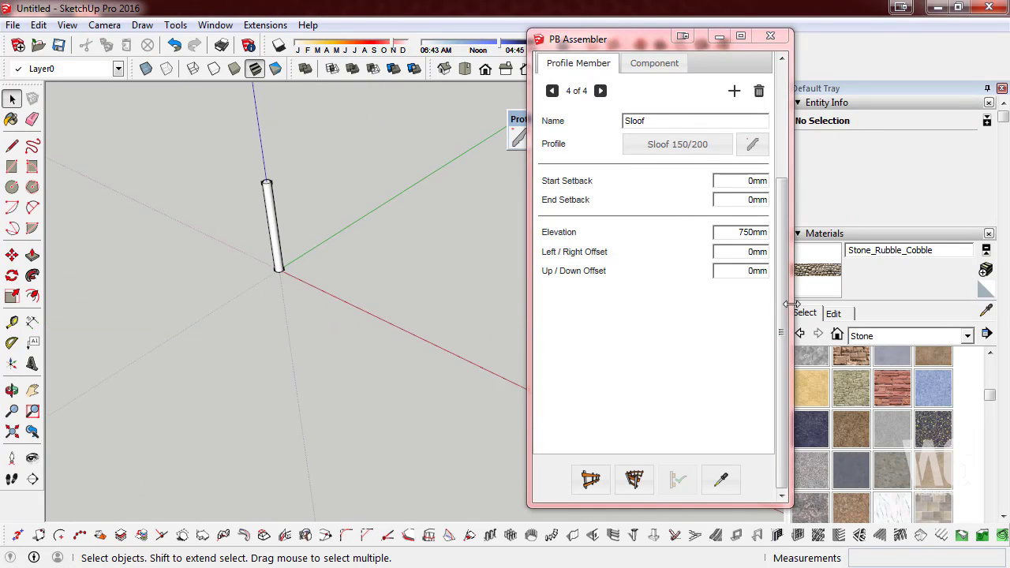
- Add Component#1 to the assembly by picking the standing cylinder rod from the model
left_click_drag(779, 344, 770, 165)
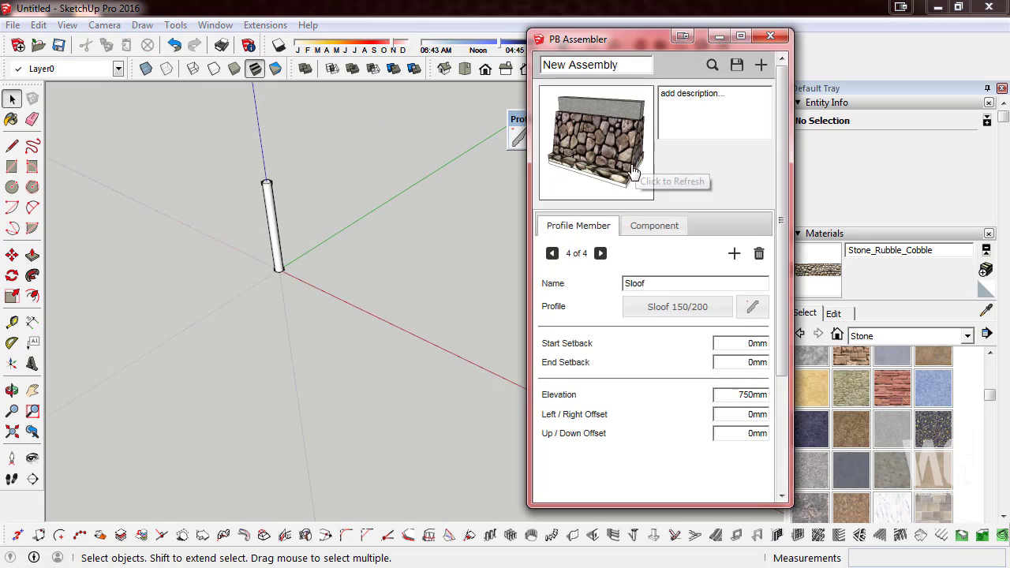
left_click(644, 229)
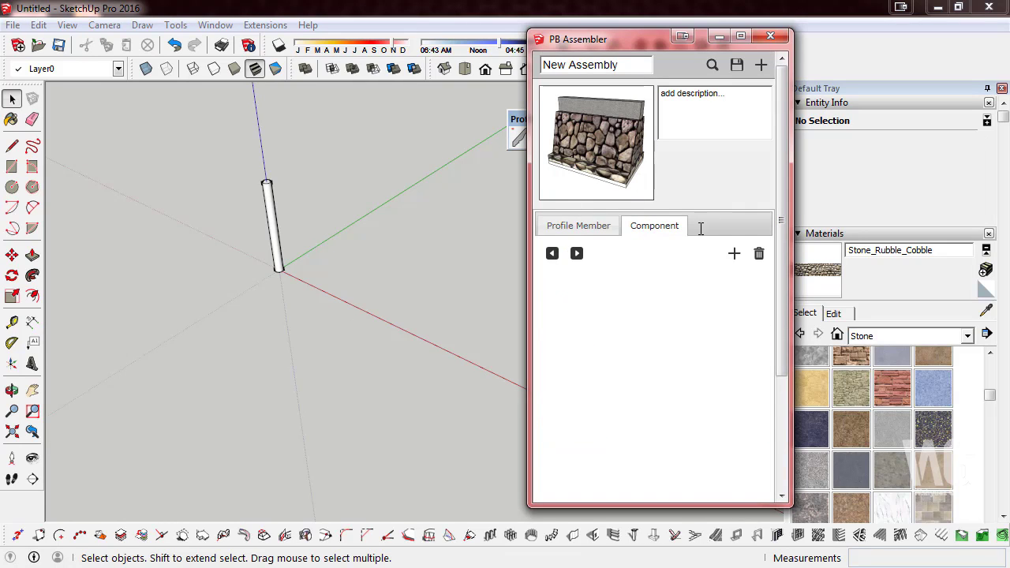
left_click(734, 254)
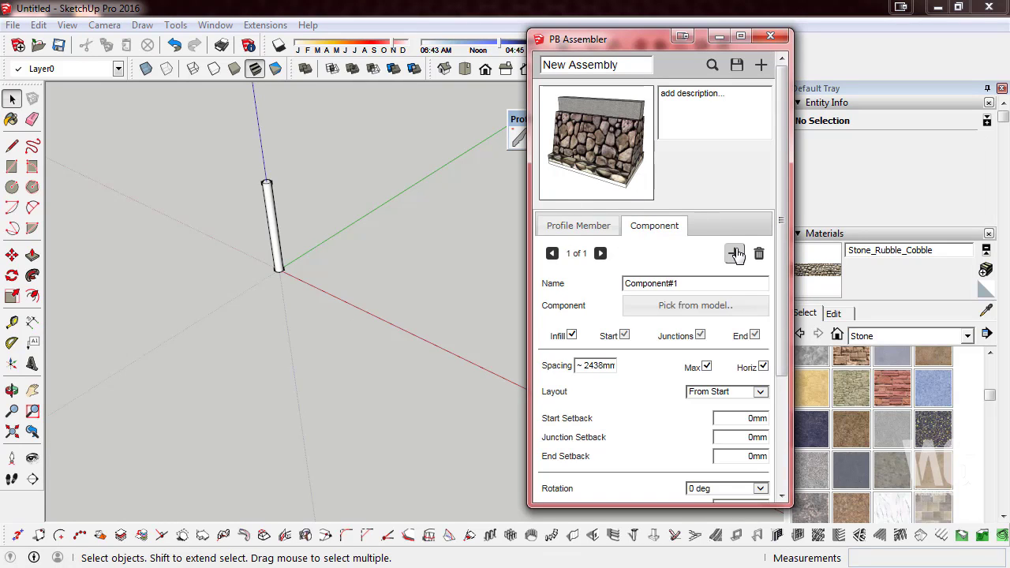
left_click(685, 308)
left_click(276, 207)
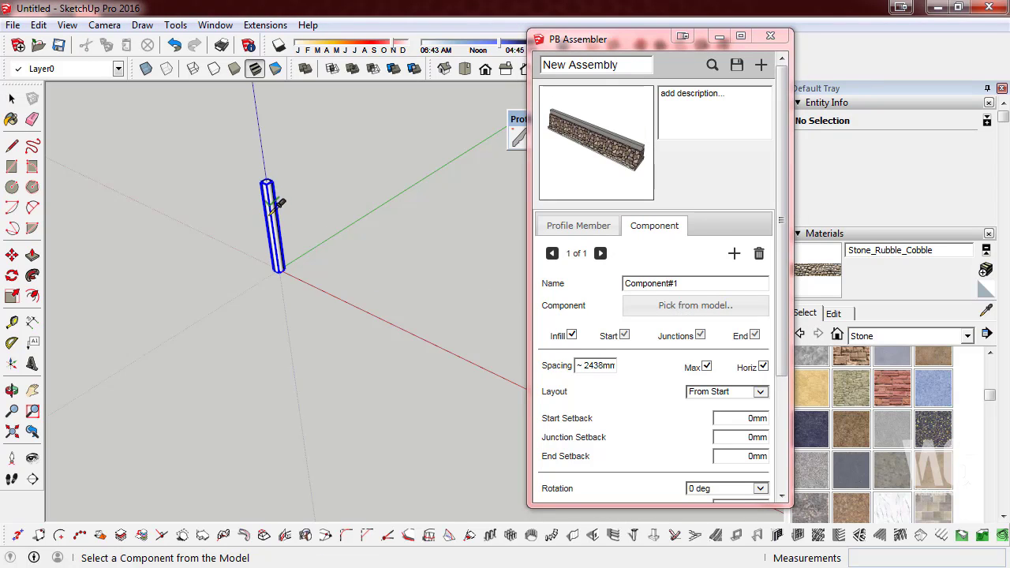
left_click(273, 206)
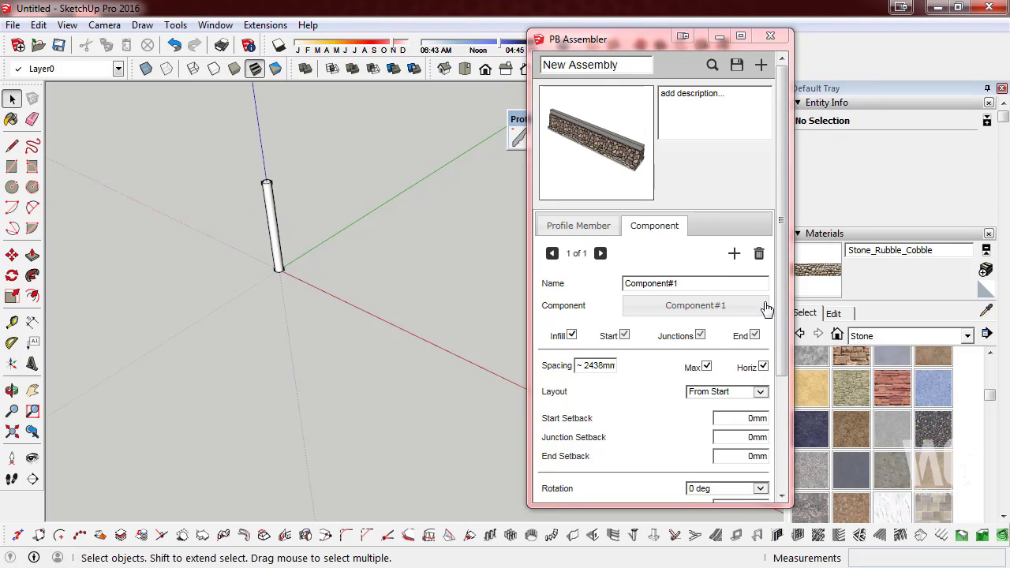
left_click_drag(781, 306, 784, 347)
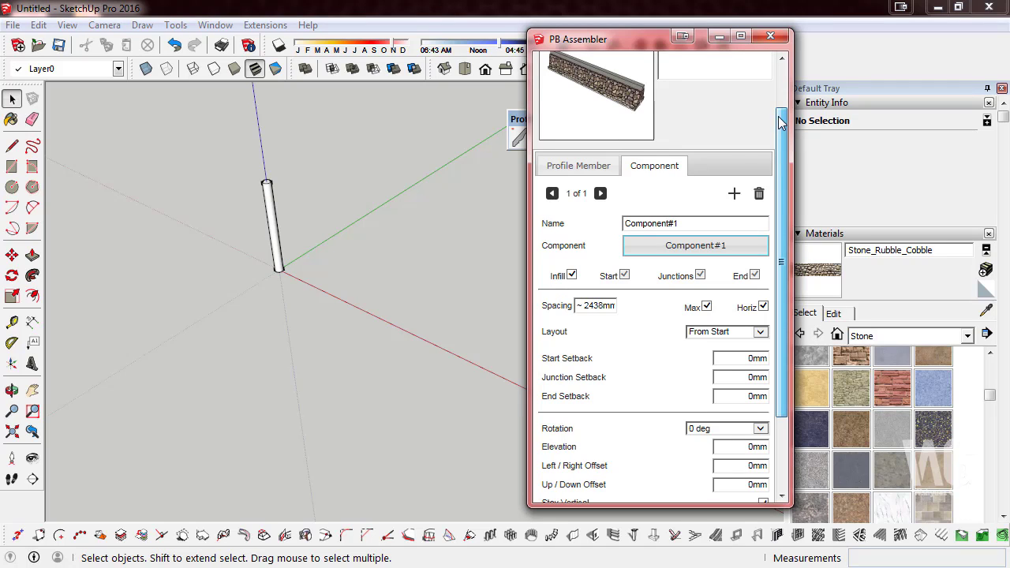
scroll(781, 122, "up", 2)
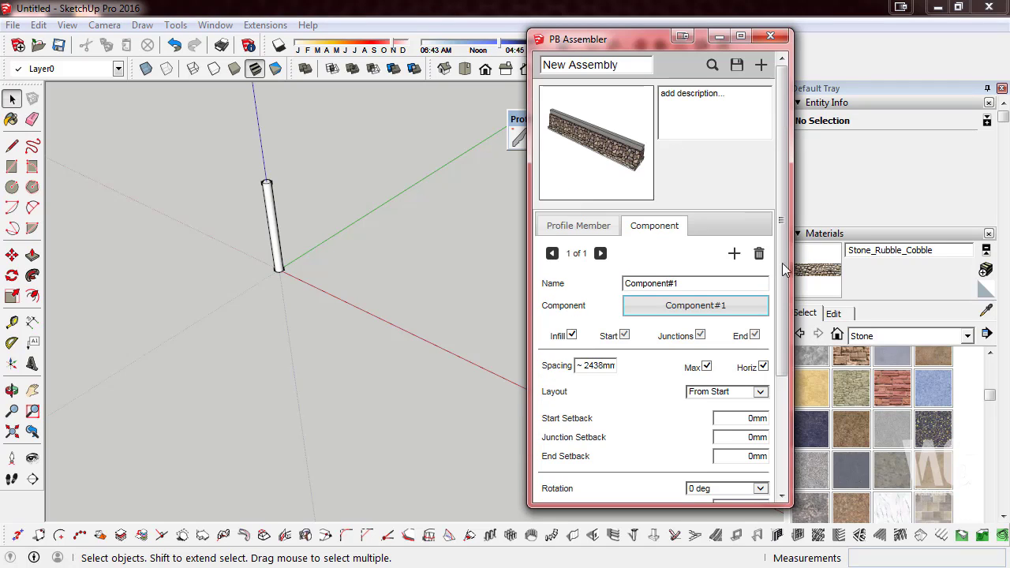
- Set Component#1 spacing to 500 and refresh the preview to show posts on the wall
mouse_move(785, 282)
left_mouse_down()
mouse_move(787, 353)
mouse_move(749, 381)
mouse_move(720, 371)
left_mouse_up()
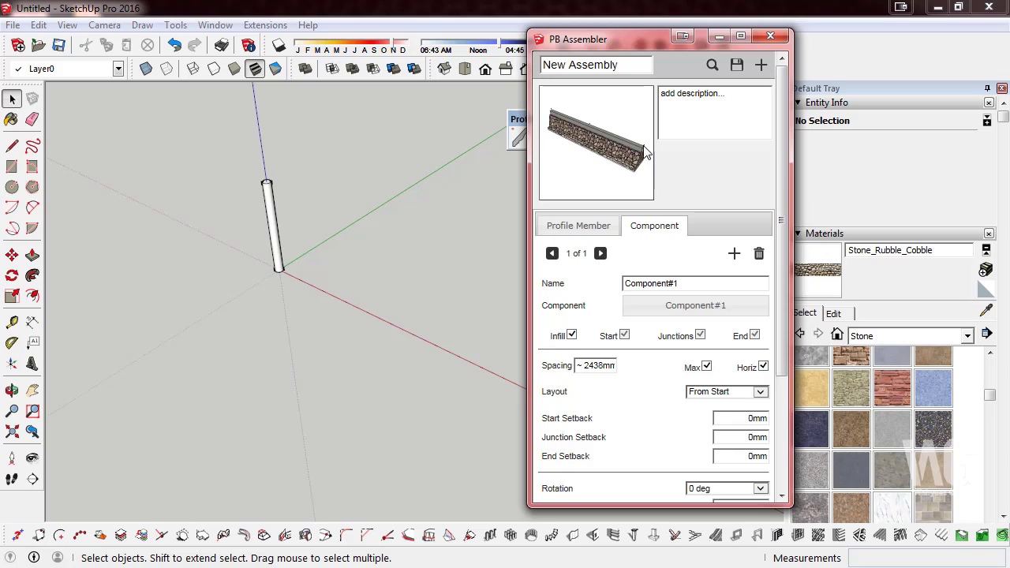
left_click(607, 141)
left_click(603, 368)
mouse_move(556, 366)
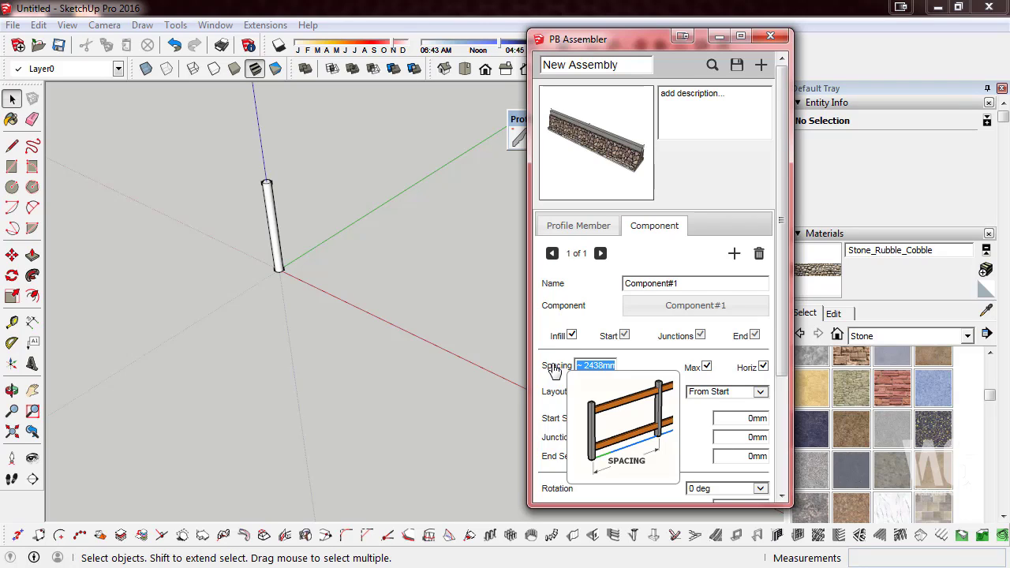
type("500")
left_click(594, 363)
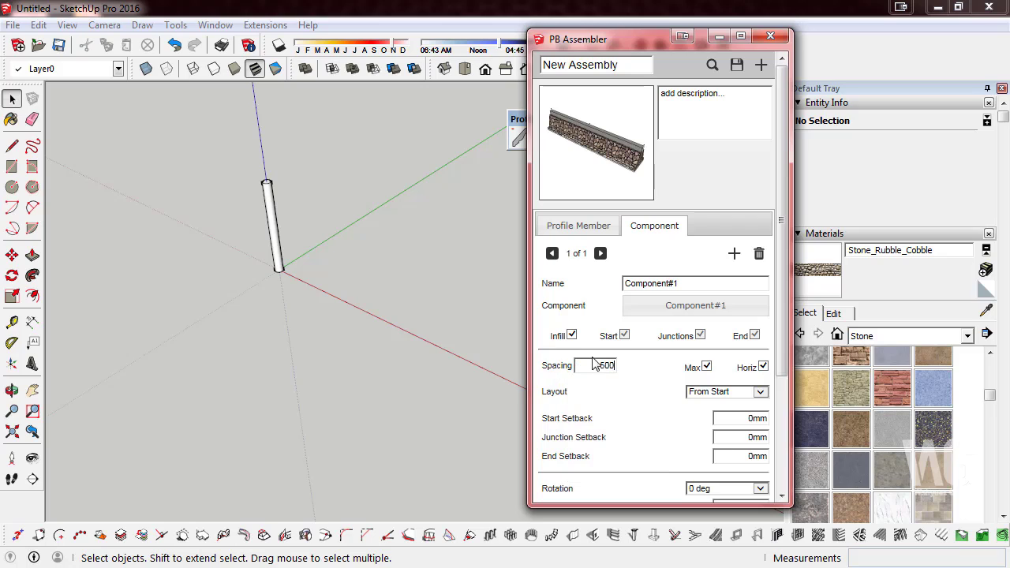
left_click(699, 283)
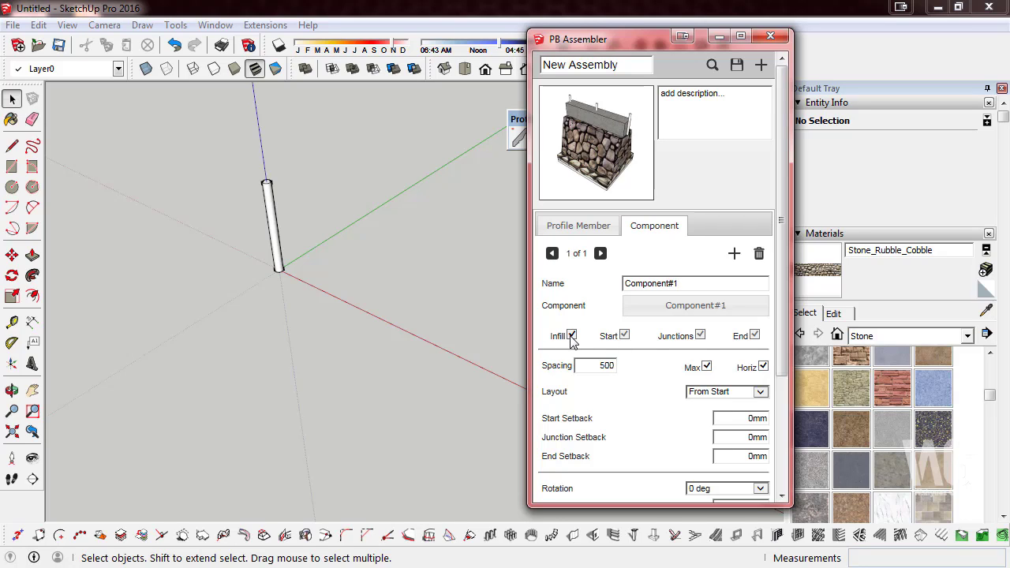
- Enable a rod at the start, keep Infill on, and set 150mm start and end setbacks
left_click(572, 335)
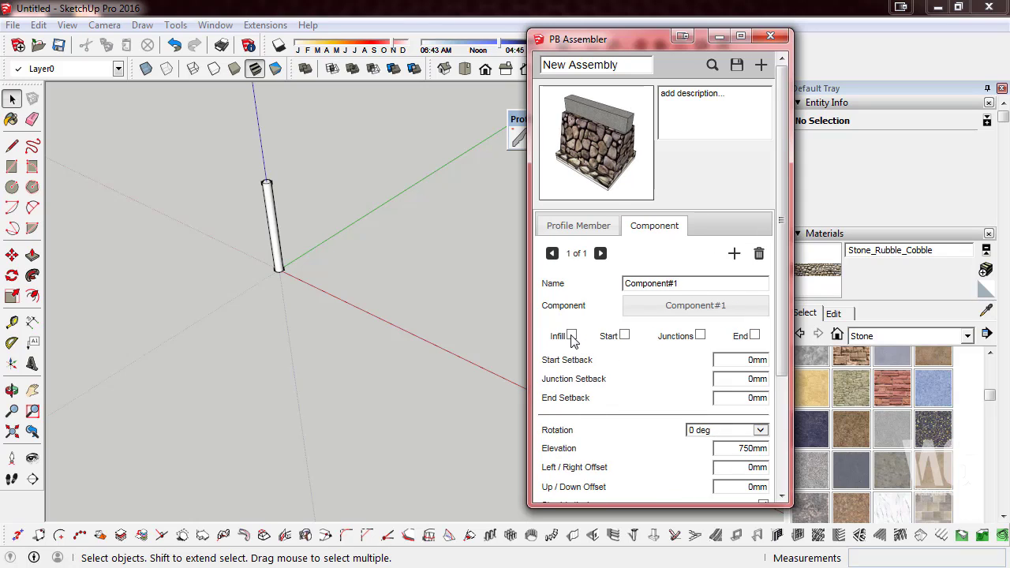
left_click(624, 335)
type("150")
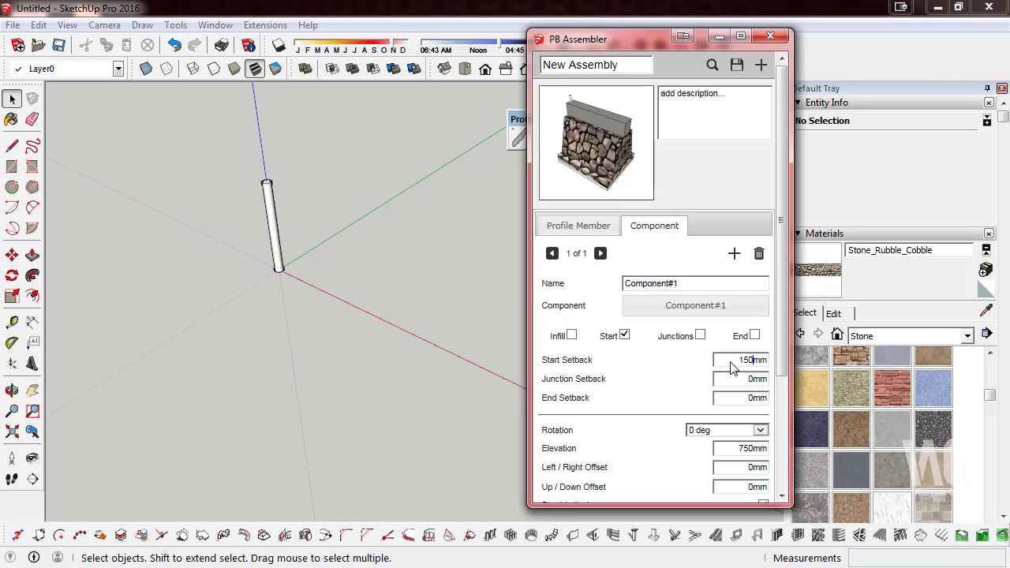
left_click(739, 383)
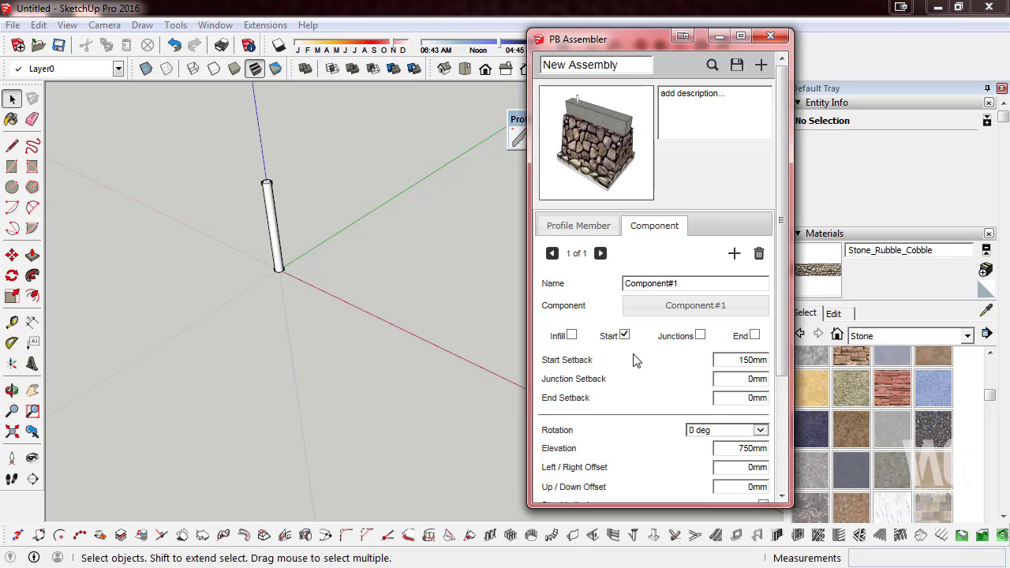
left_click(571, 336)
type("150")
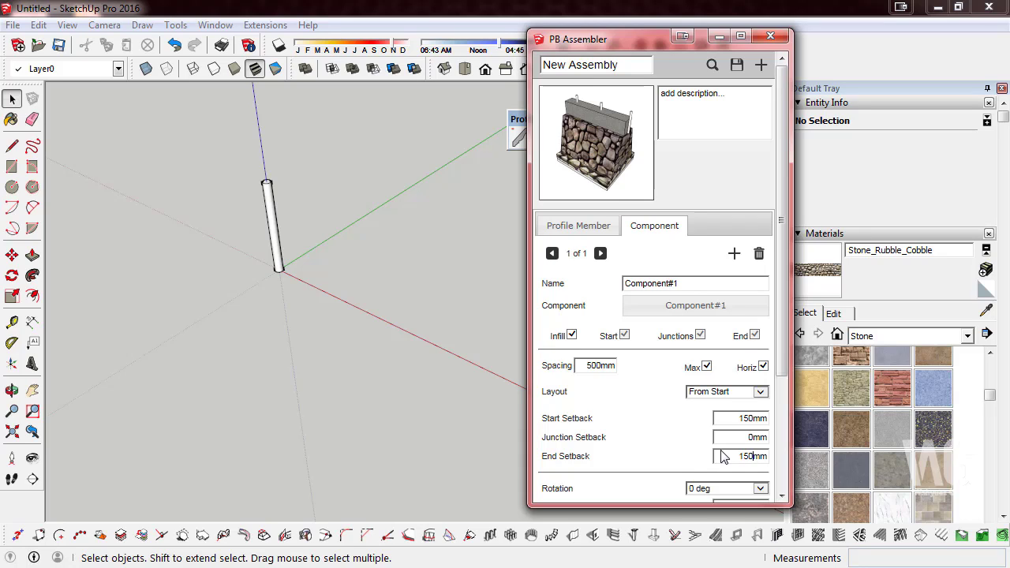
left_click(740, 438)
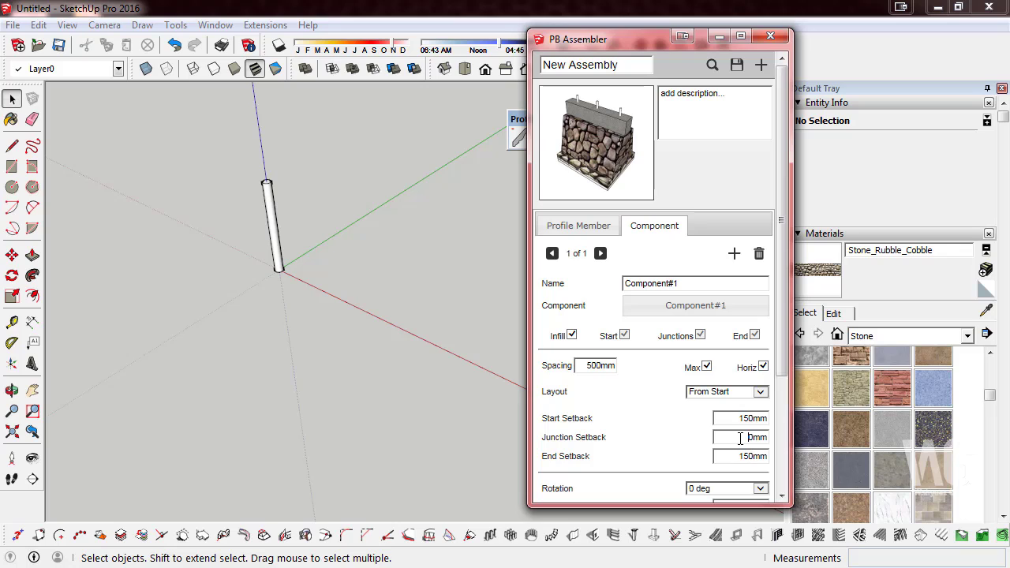
left_click_drag(785, 268, 794, 447)
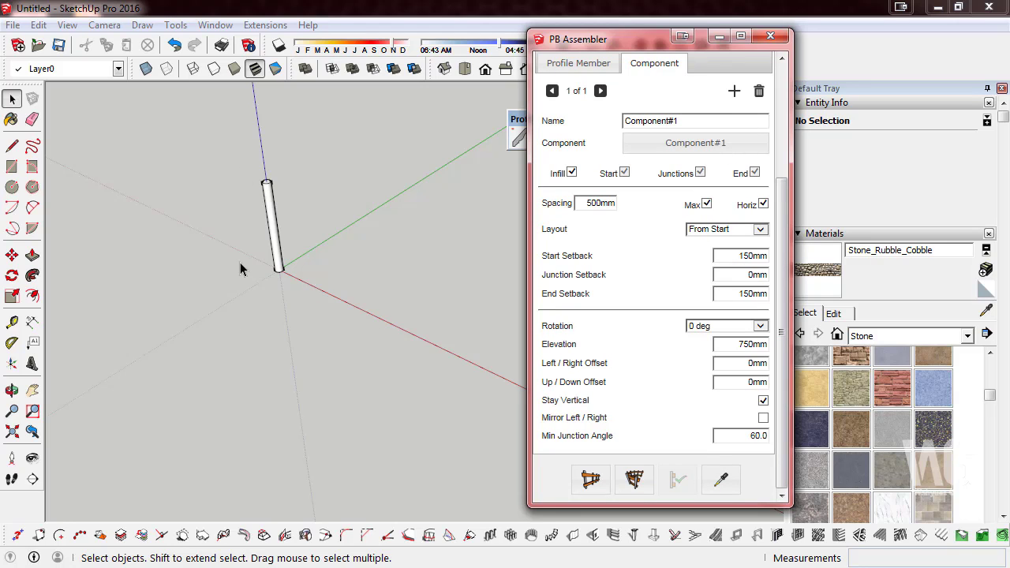
- Start placing the stone wall assembly and undo a misplaced trial first segment
mouse_move(241, 269)
middle_mouse_down()
mouse_move(119, 282)
mouse_move(102, 216)
middle_mouse_up()
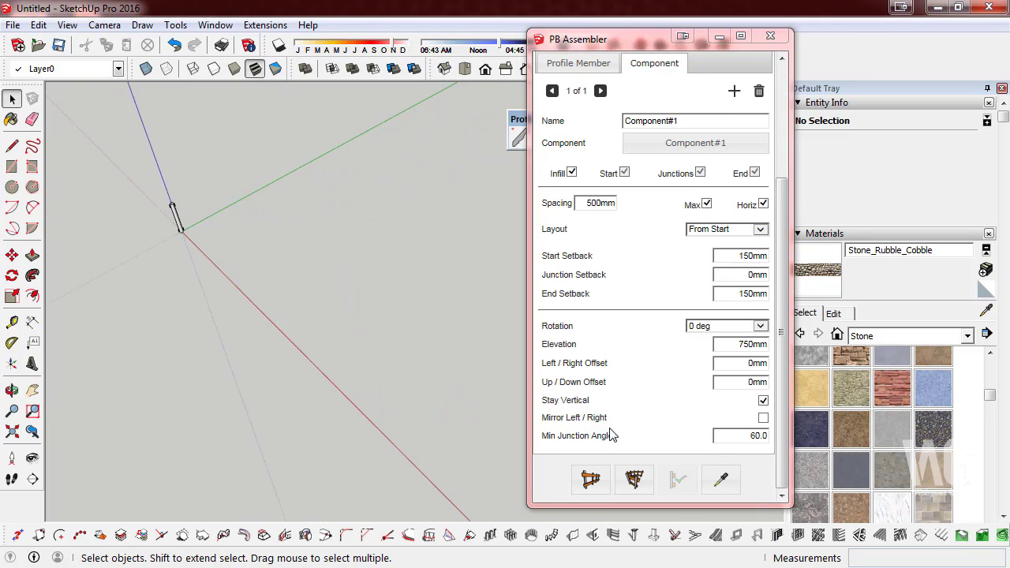
left_click(590, 479)
left_click(225, 276)
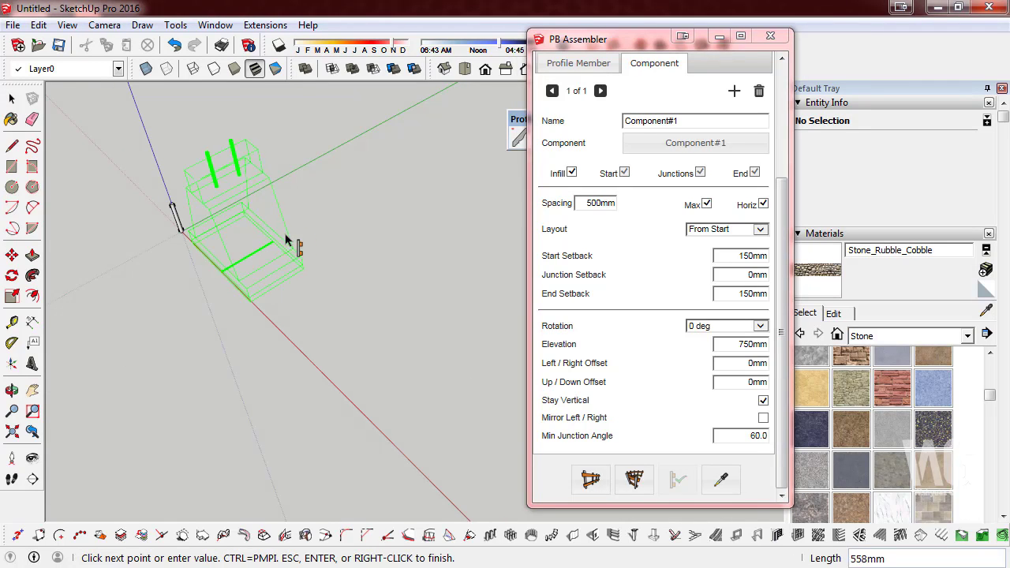
left_click(422, 165)
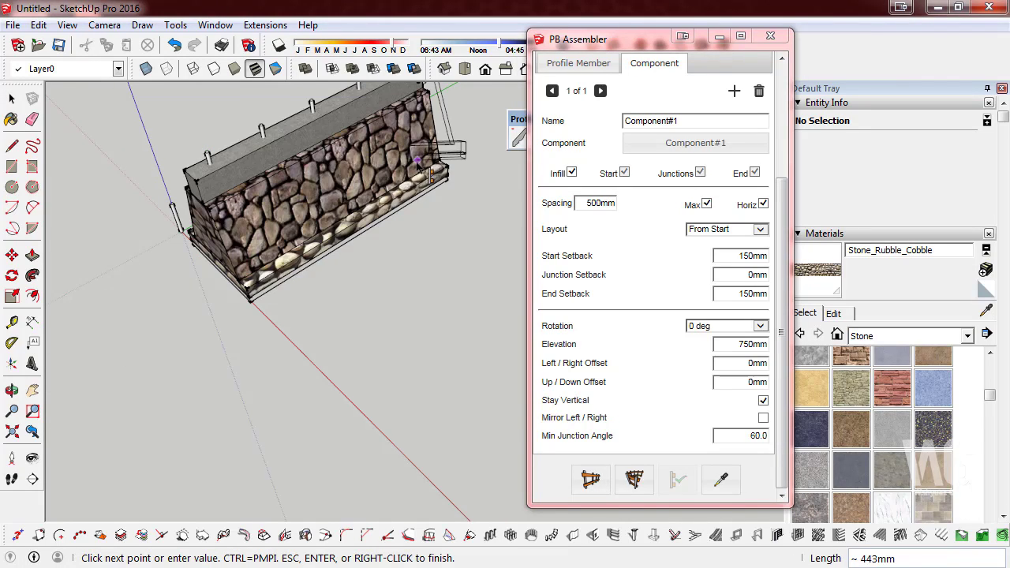
scroll(417, 164, "down", 3)
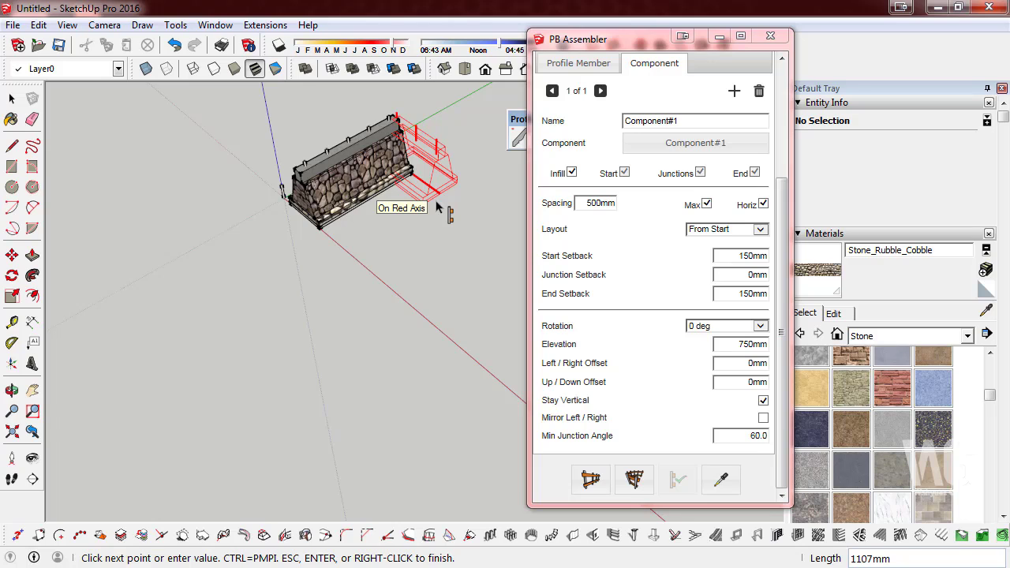
key("ctrl+z")
scroll(99, 300, "down", 2)
scroll(174, 401, "down", 2)
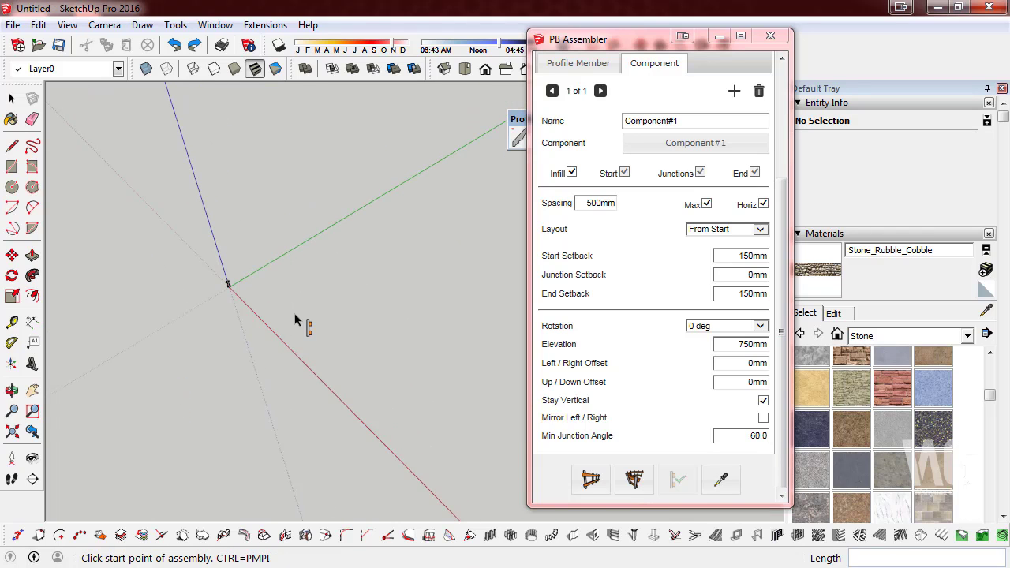
- Draw the wall path from the red axis: a long first run plus three zigzag segments
left_click(260, 317)
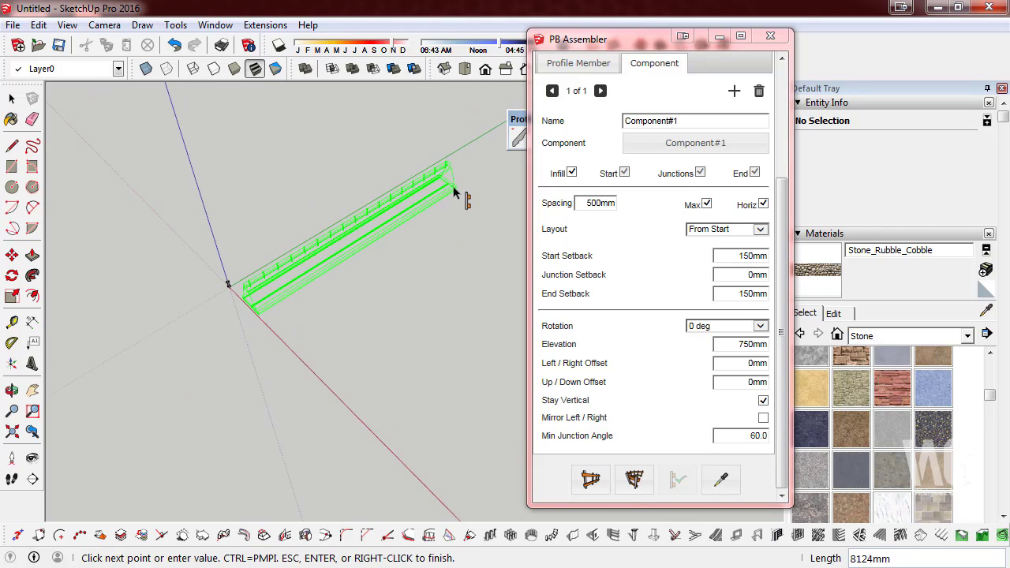
left_click(454, 192)
scroll(126, 300, "down", 2)
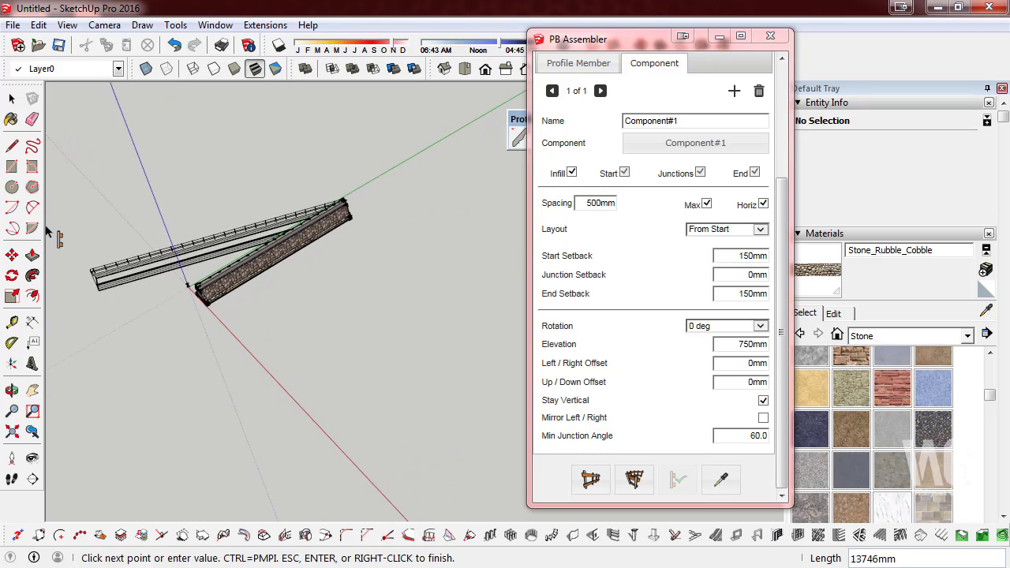
scroll(110, 249, "down", 2)
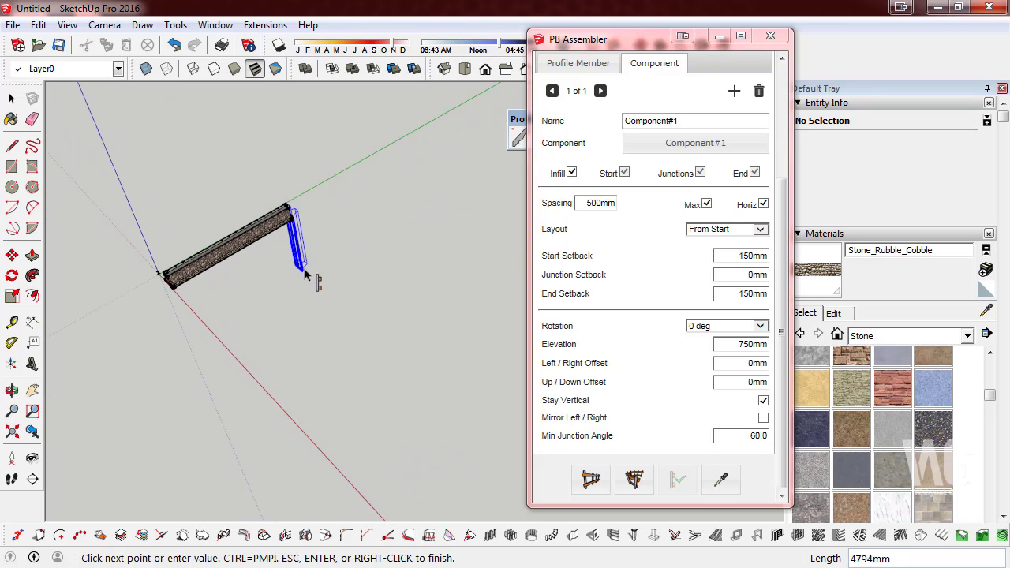
left_click(348, 251)
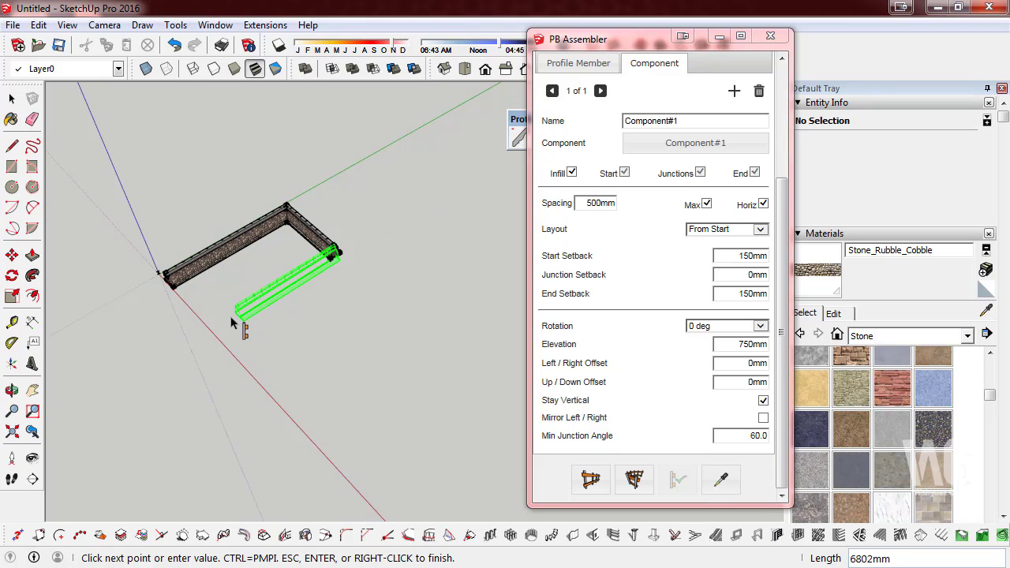
left_click(281, 285)
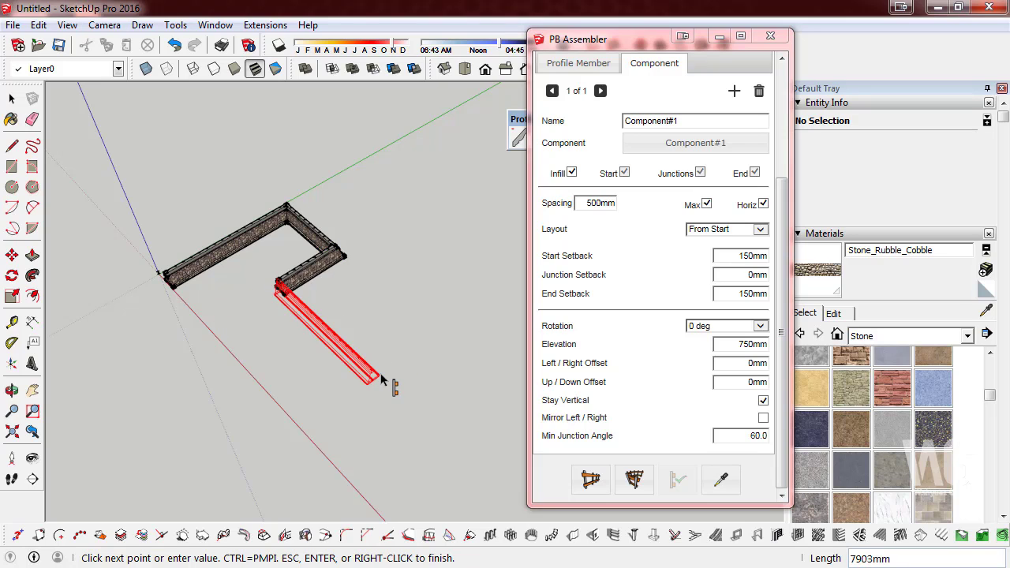
left_click(379, 379)
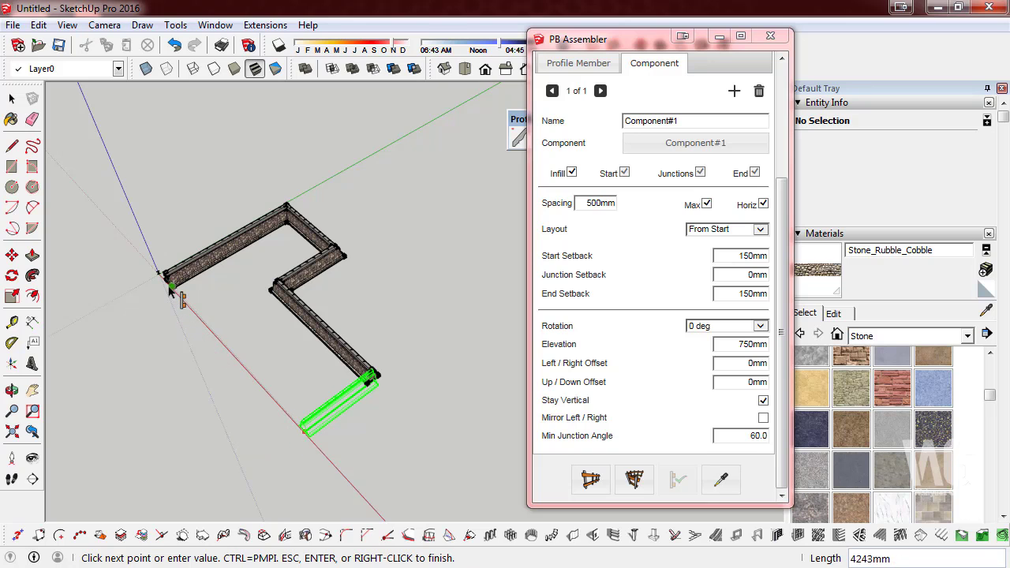
scroll(157, 298, "up", 2)
scroll(158, 298, "up", 2)
scroll(169, 293, "up", 2)
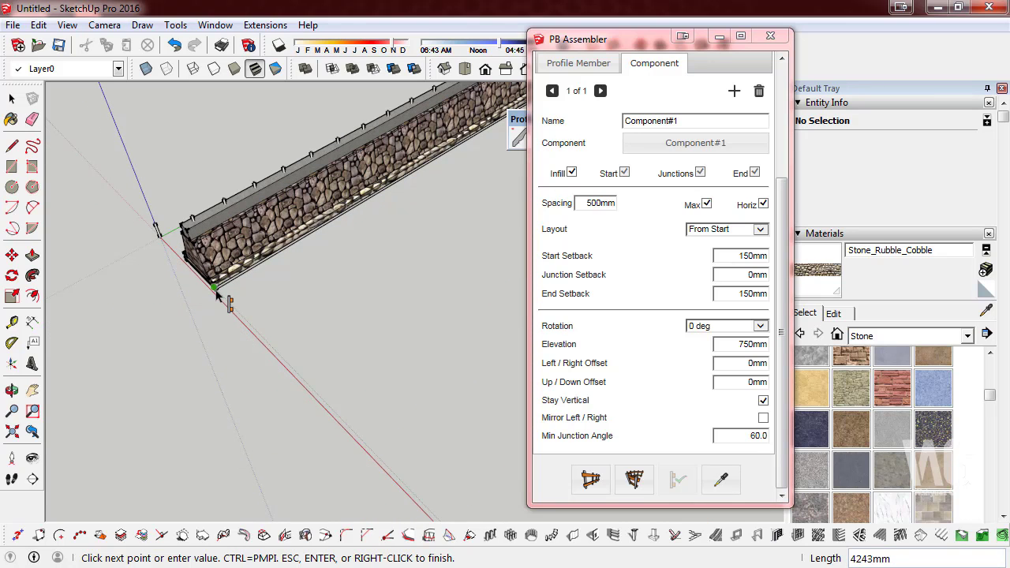
- Bring the path back to the origin corner and finish it along the red axis
left_click(214, 287)
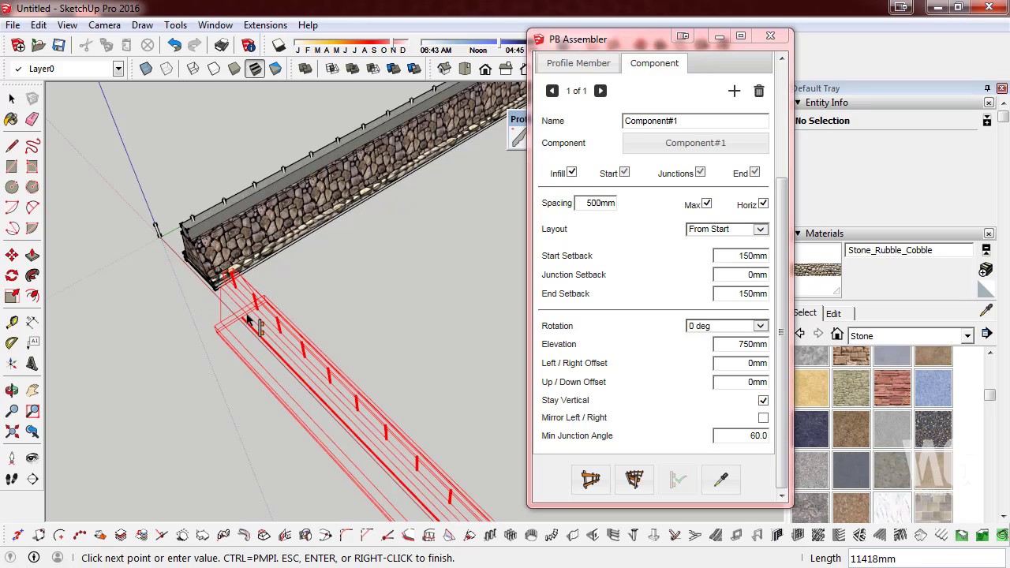
scroll(235, 307, "up", 1)
scroll(237, 306, "up", 2)
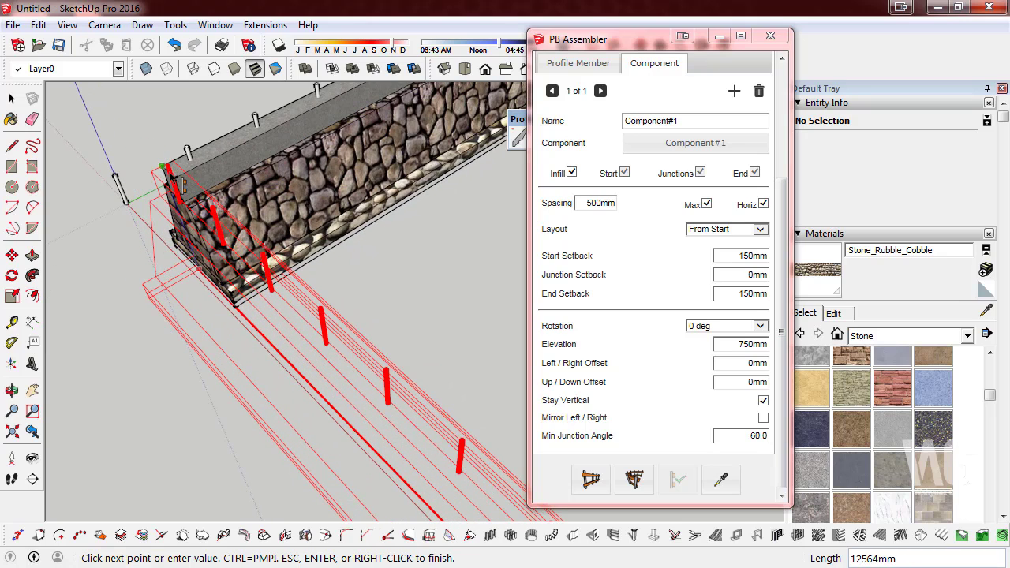
scroll(169, 175, "up", 1)
scroll(173, 179, "up", 1)
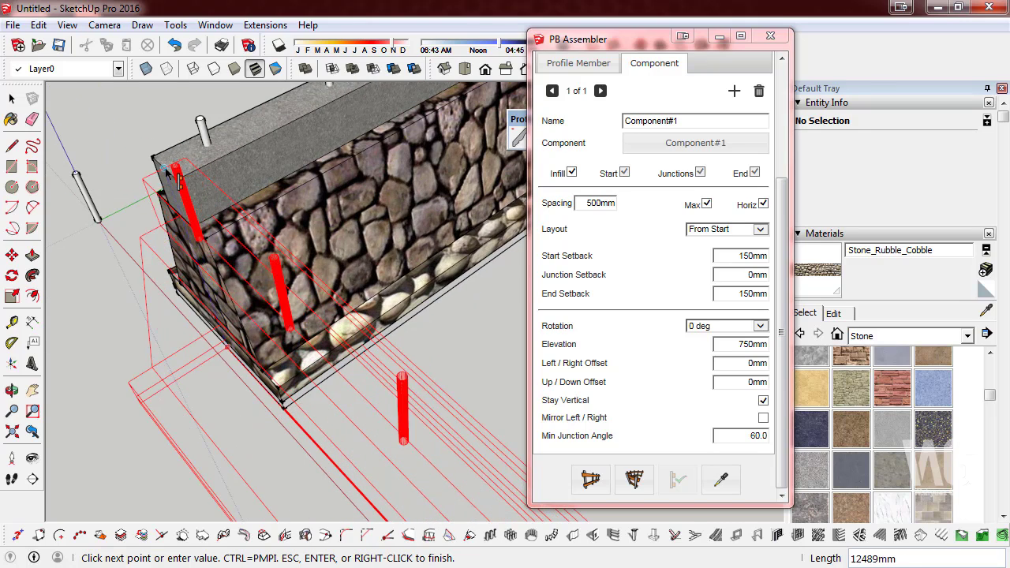
left_click(166, 171)
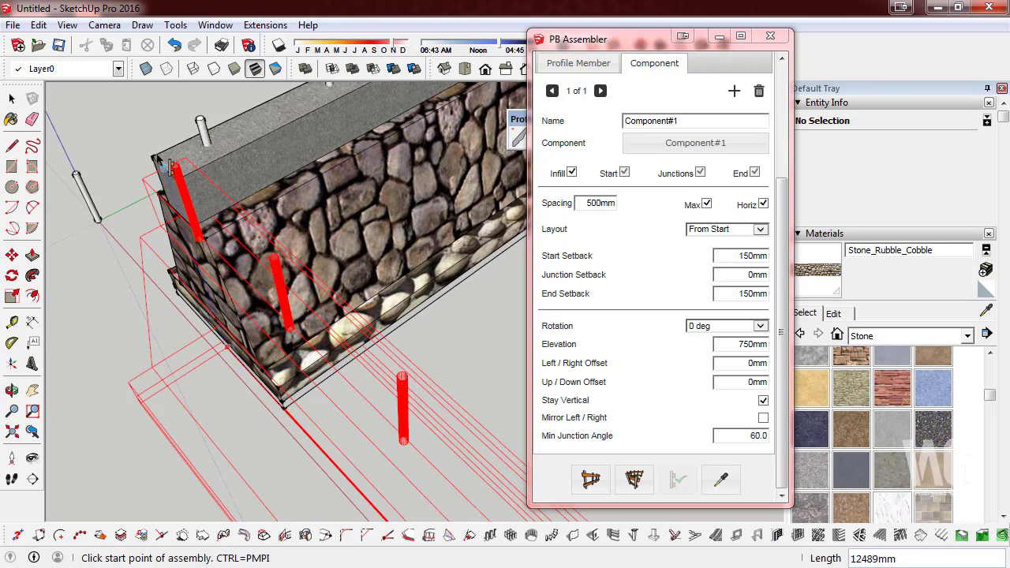
scroll(170, 175, "down", 3)
scroll(175, 224, "up", 1)
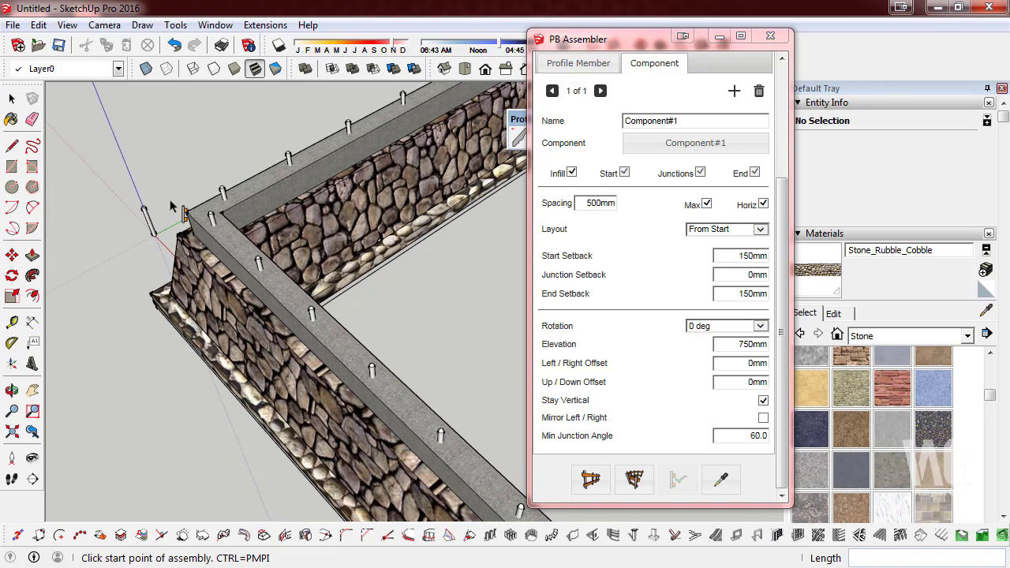
left_click(12, 98)
mouse_move(355, 236)
middle_mouse_down()
mouse_move(409, 141)
mouse_move(200, 204)
middle_mouse_up()
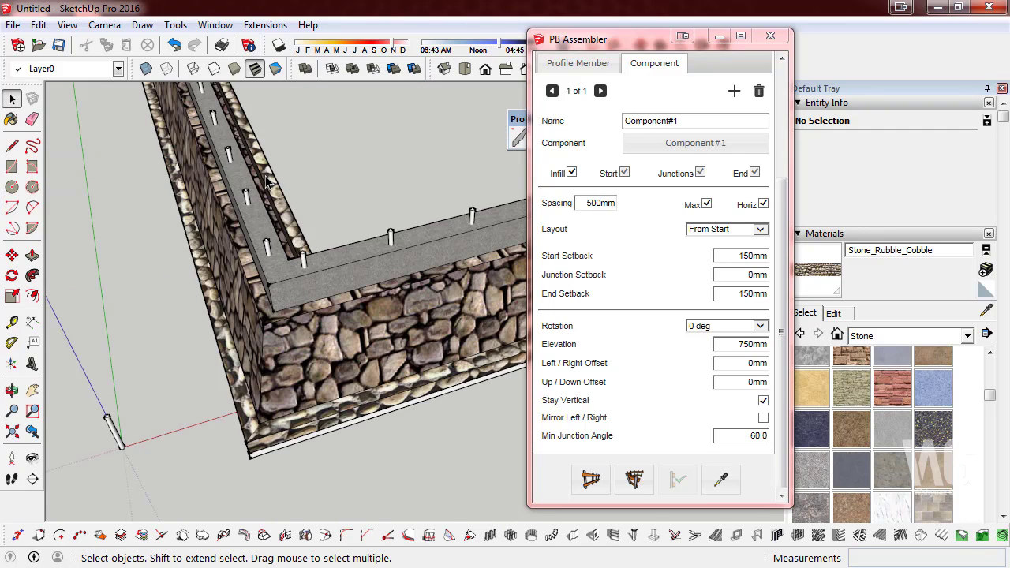
scroll(300, 474, "down", 3)
scroll(284, 482, "down", 2)
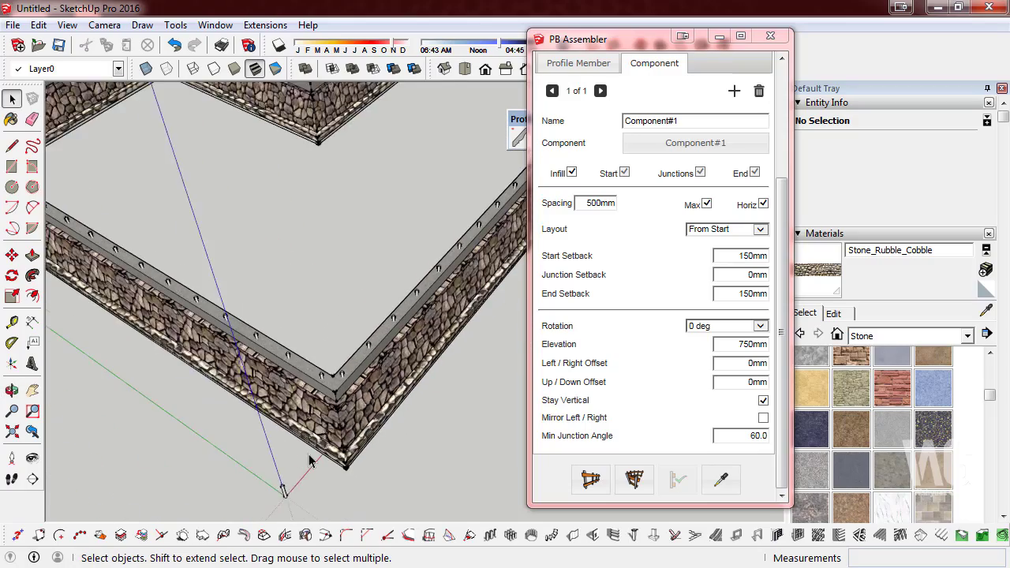
scroll(308, 471, "down", 2)
mouse_move(308, 471)
middle_mouse_down()
mouse_move(79, 266)
mouse_move(454, 370)
middle_mouse_up()
scroll(316, 401, "up", 2)
scroll(351, 477, "up", 3)
scroll(340, 455, "up", 2)
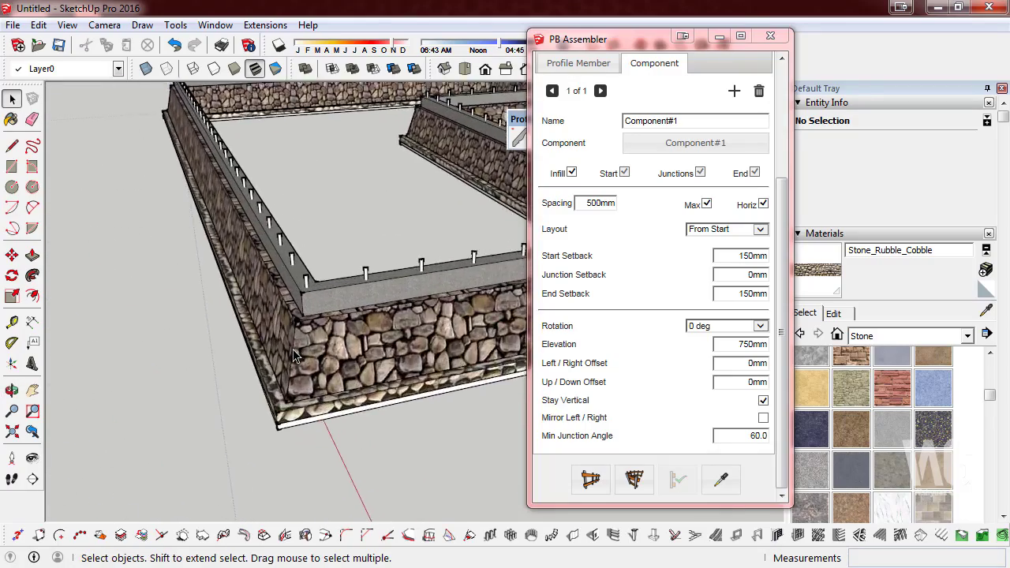
scroll(308, 417, "up", 2)
scroll(307, 417, "up", 1)
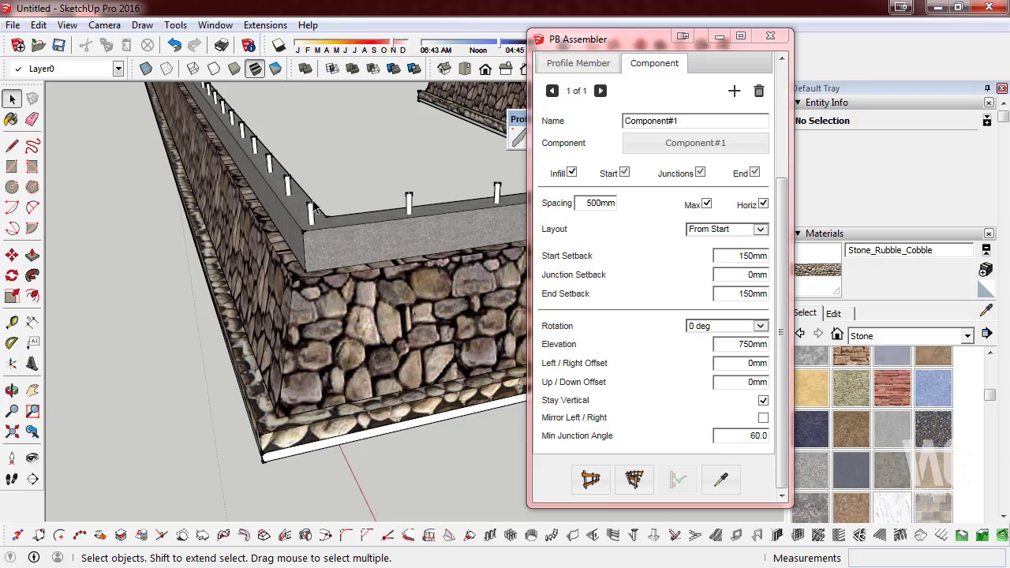
middle_click_drag(314, 207, 368, 476)
scroll(225, 416, "down", 2)
scroll(210, 430, "down", 2)
scroll(230, 473, "down", 1)
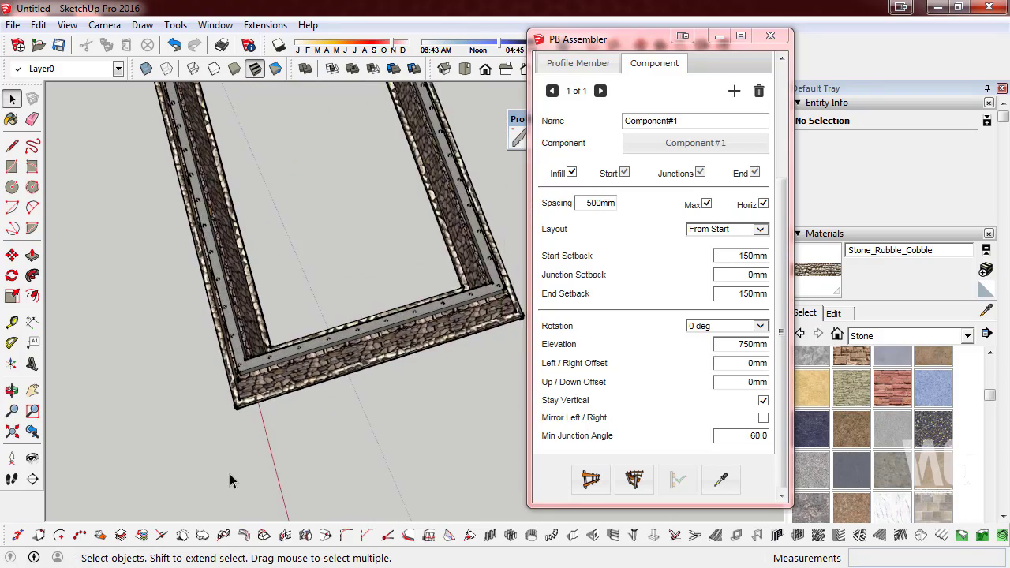
mouse_move(230, 473)
middle_mouse_down()
mouse_move(354, 409)
mouse_move(316, 371)
middle_mouse_up()
scroll(286, 345, "up", 3)
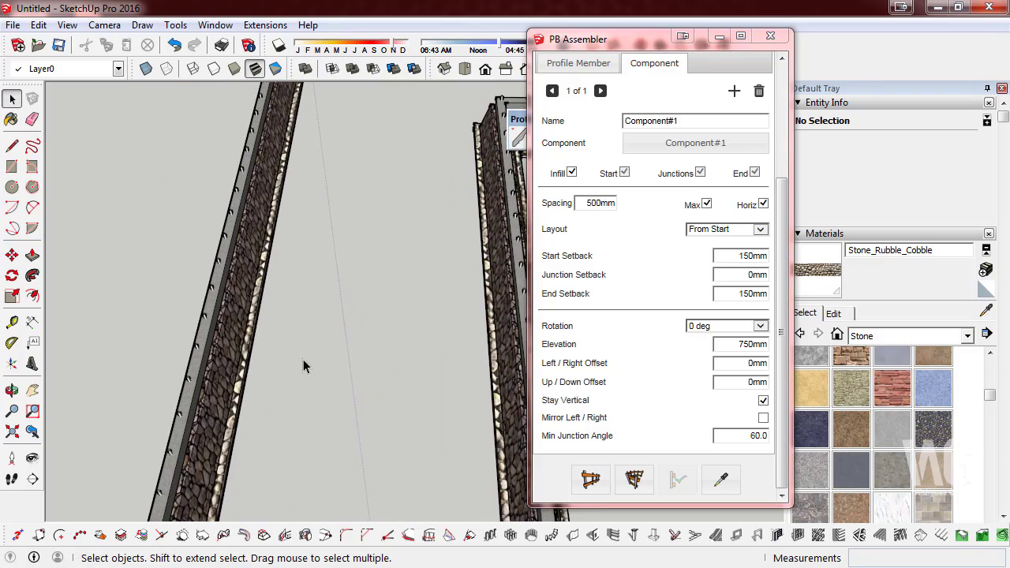
scroll(304, 365, "down", 3)
middle_click_drag(221, 326, 322, 243)
scroll(322, 243, "up", 2)
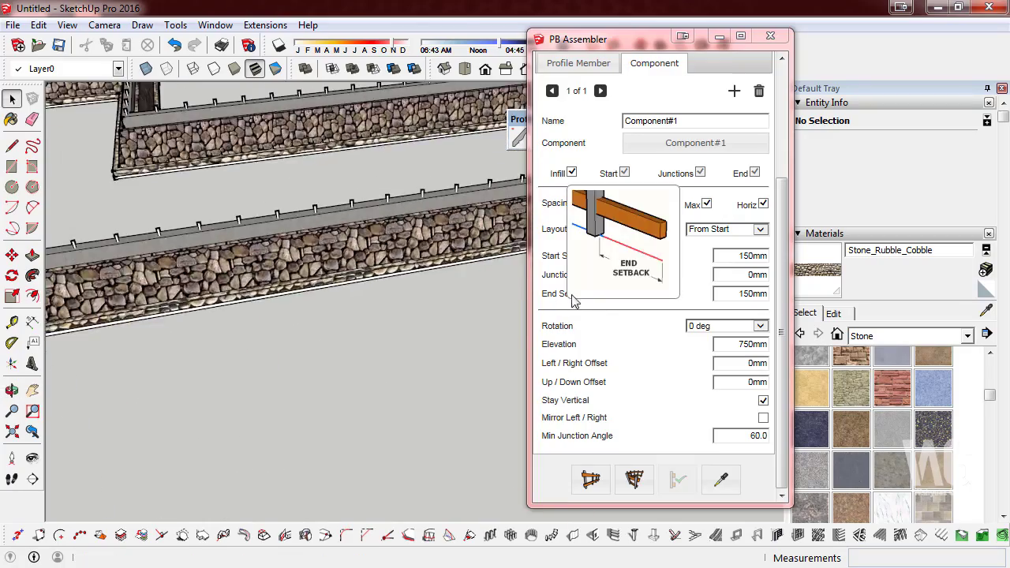
key("shift+z")
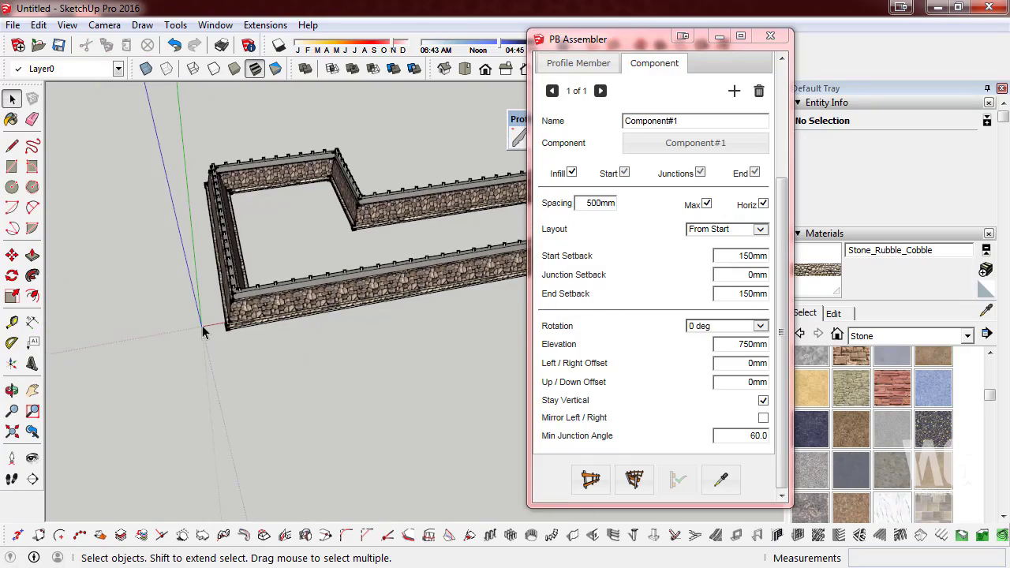
scroll(203, 330, "up", 2)
- Move the wall group so its corner snaps onto the origin
scroll(202, 330, "up", 1)
left_click(209, 333)
scroll(213, 334, "up", 1)
scroll(222, 338, "up", 2)
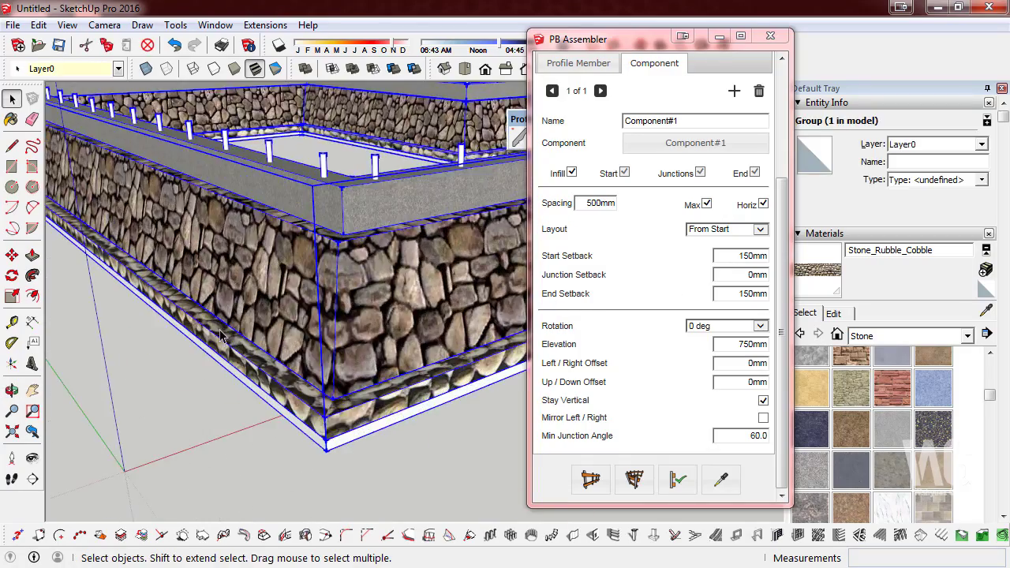
left_click(12, 254)
left_click(325, 447)
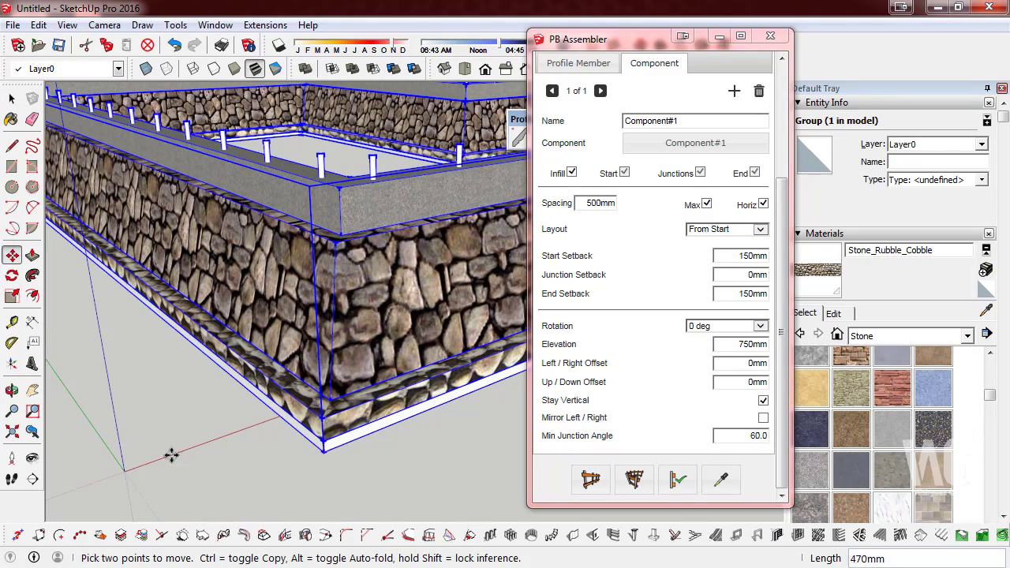
left_click(124, 471)
- Draw a short straight interior stone wall with PB Assembler from two points inside the enclosure
scroll(229, 438, "up", 3)
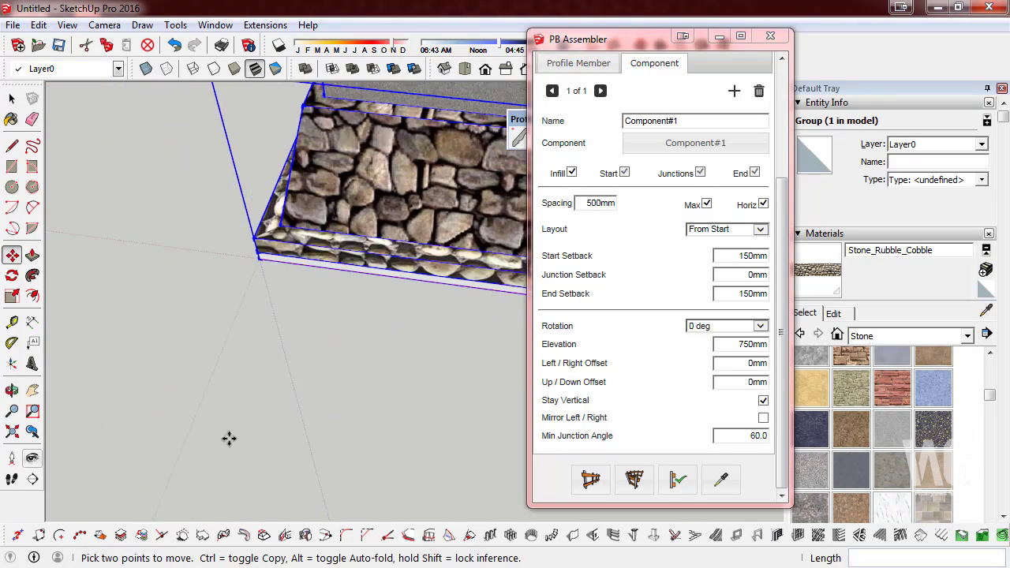
scroll(174, 409, "down", 3)
scroll(90, 424, "down", 2)
scroll(90, 421, "down", 2)
scroll(84, 430, "down", 1)
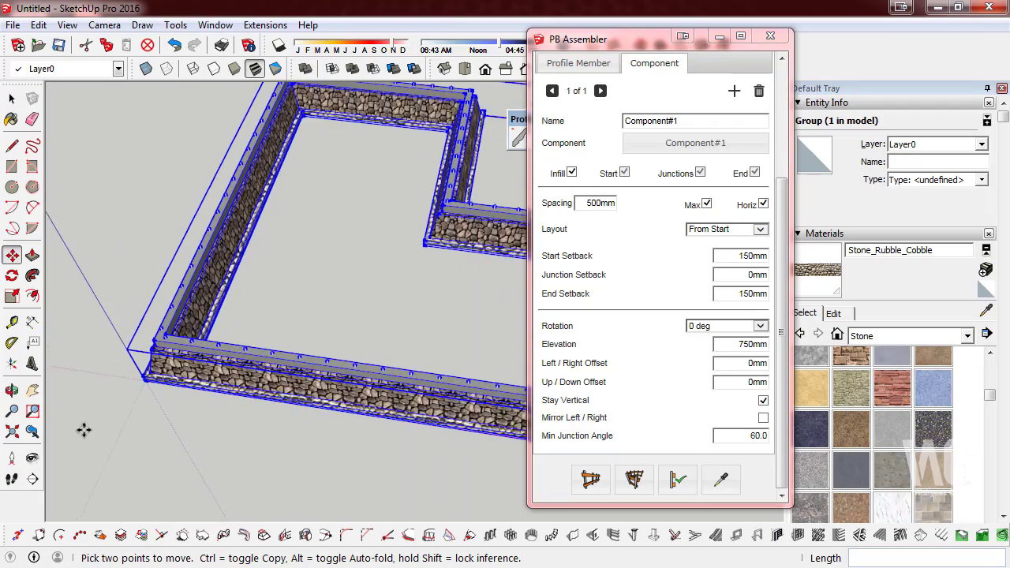
middle_click_drag(84, 430, 394, 388)
scroll(260, 234, "up", 3)
scroll(144, 357, "up", 2)
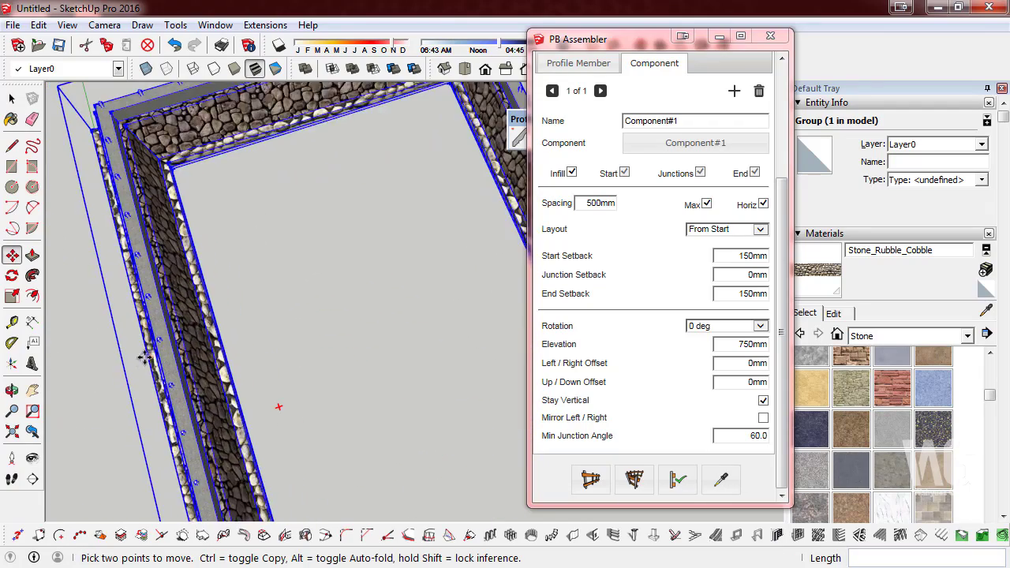
scroll(376, 205, "up", 3)
scroll(228, 274, "up", 1)
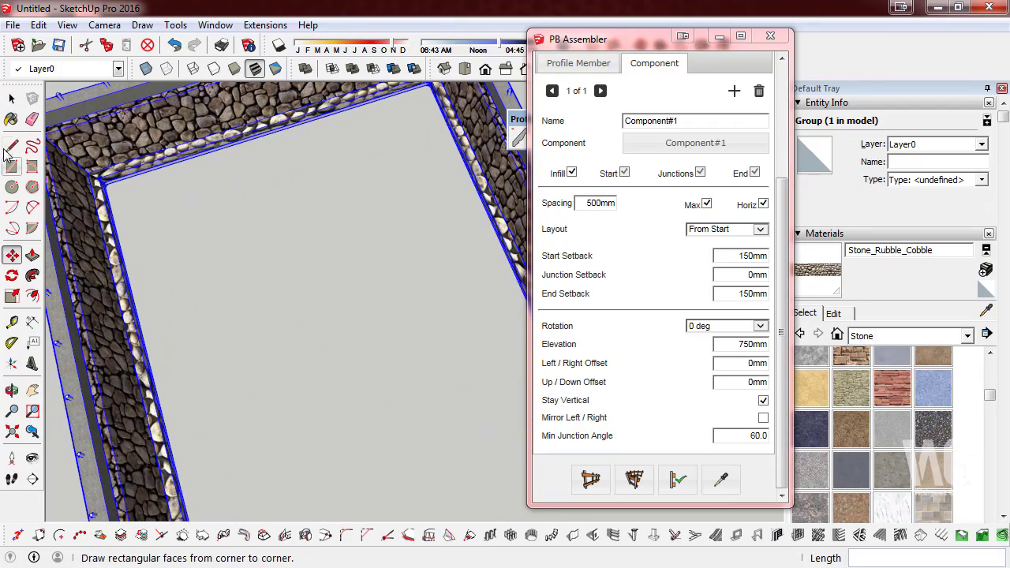
left_click(590, 479)
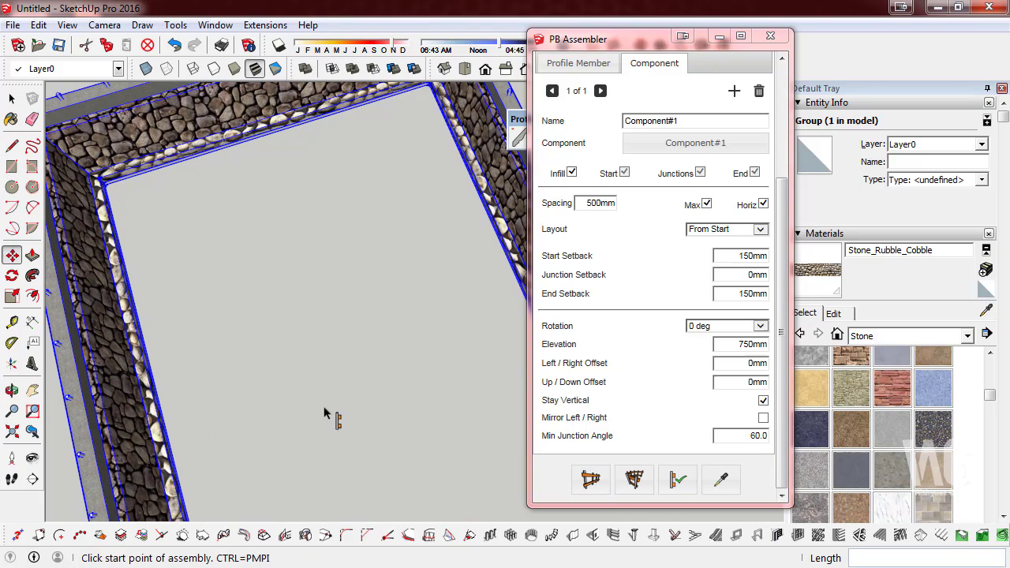
left_click(166, 345)
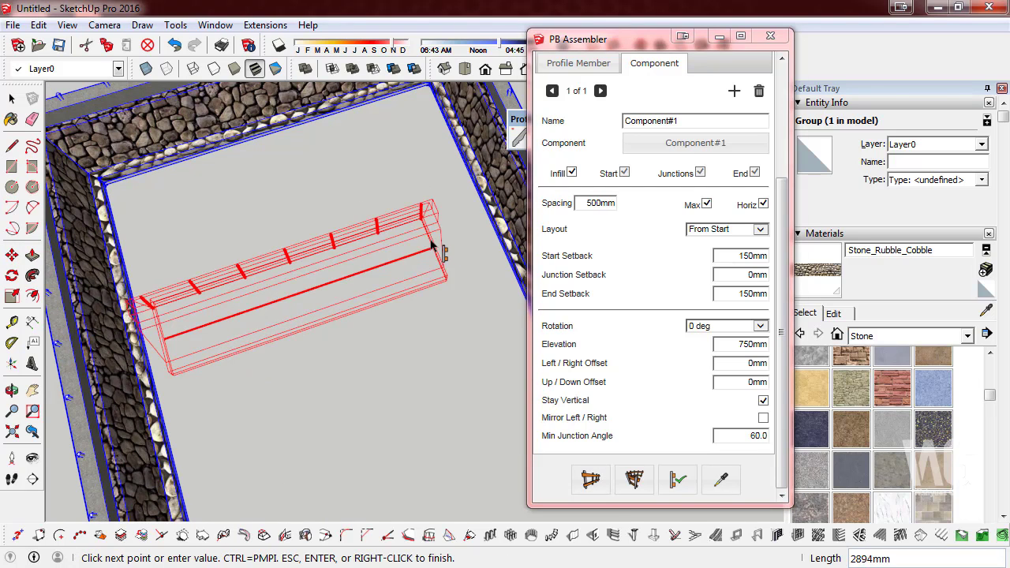
left_click(433, 246)
left_click(12, 98)
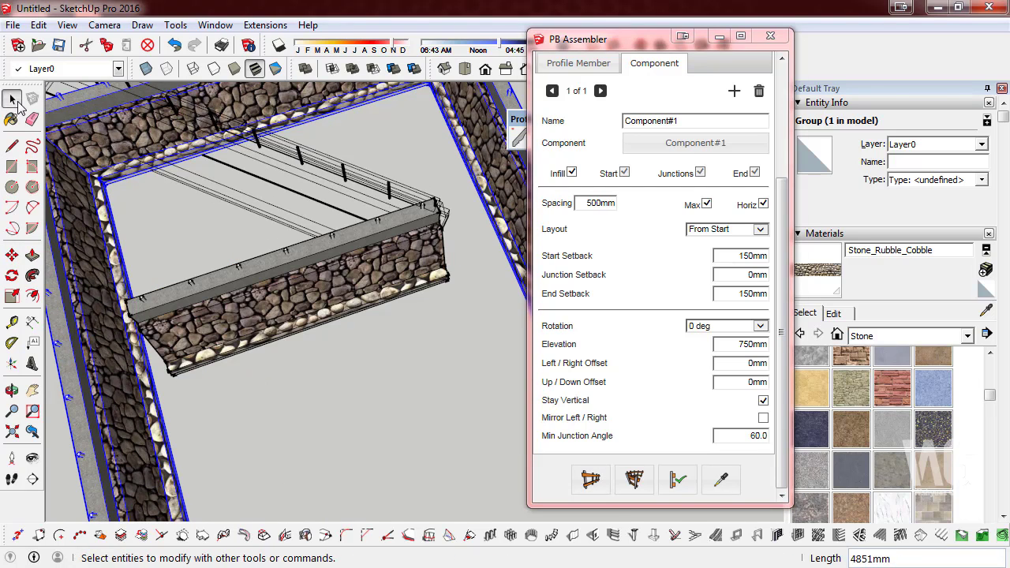
middle_click_drag(316, 300, 410, 331)
scroll(461, 345, "down", 2)
scroll(461, 346, "down", 1)
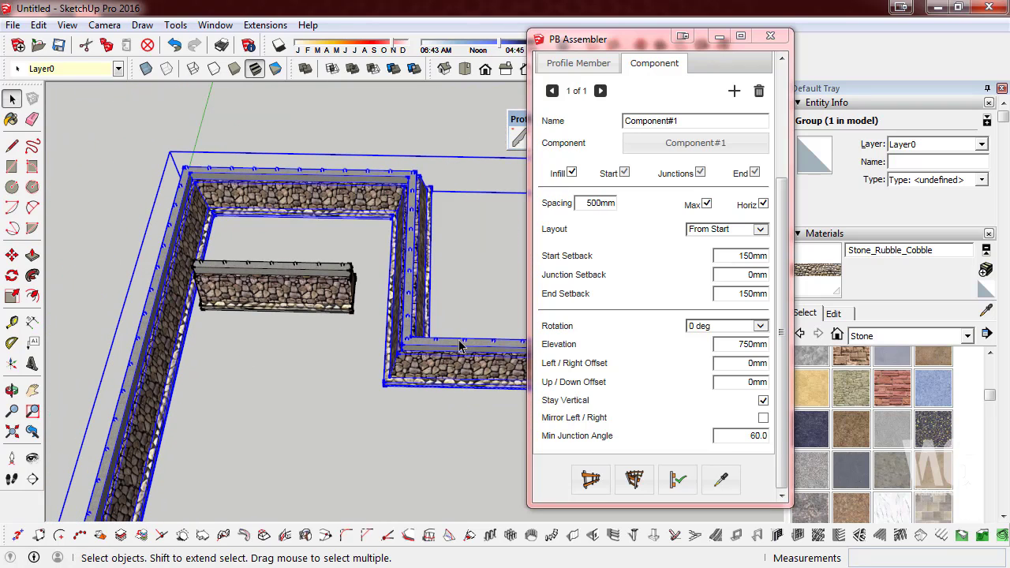
- Bring the Profile Builder 2 toolbar into view and try the Extend tool on the interior wall
left_click(522, 130)
left_click_drag(521, 111, 429, 97)
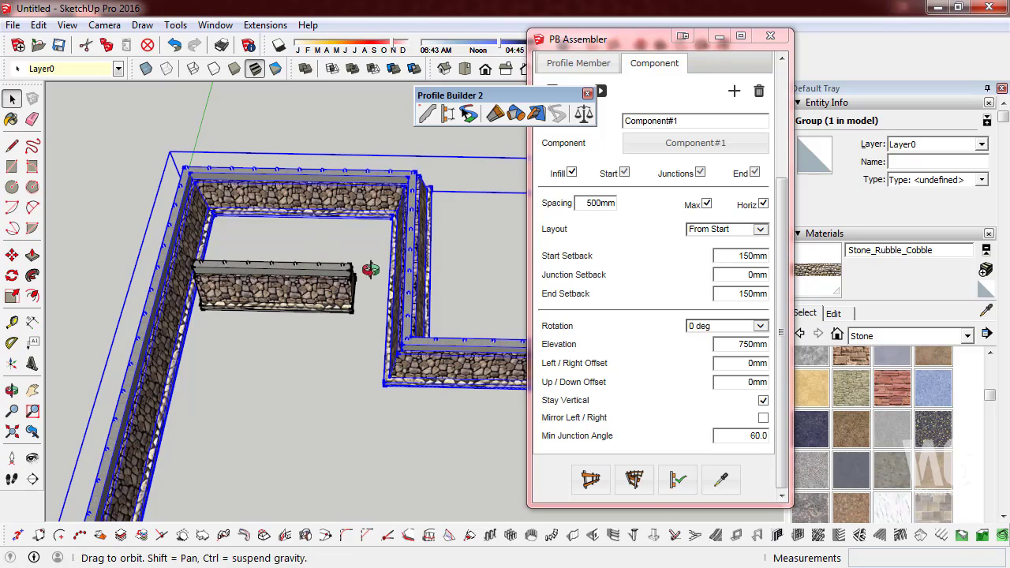
middle_click_drag(385, 246, 418, 260)
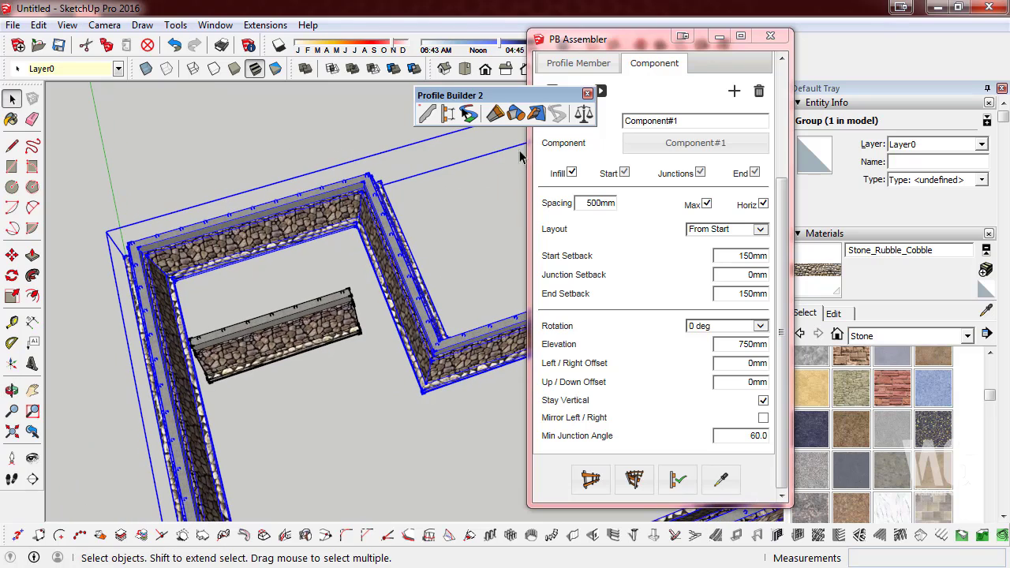
left_click(495, 116)
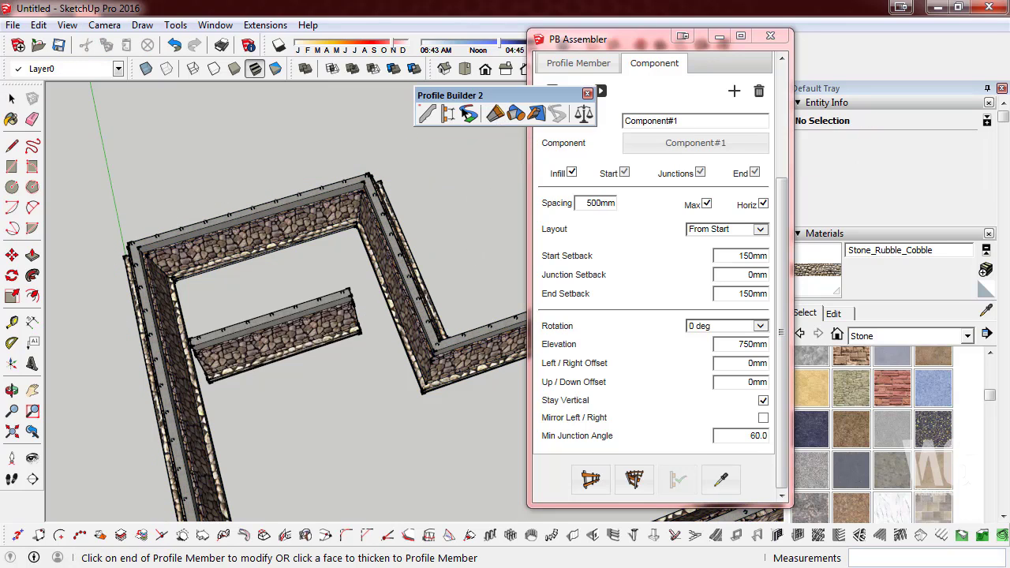
left_click(11, 99)
left_click(326, 316)
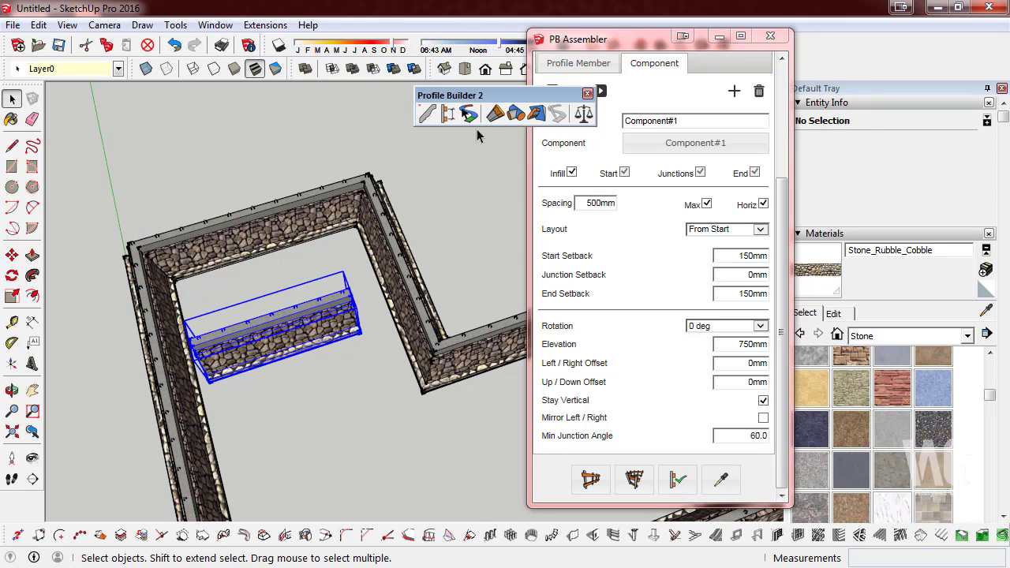
left_click(497, 116)
scroll(331, 324, "up", 3)
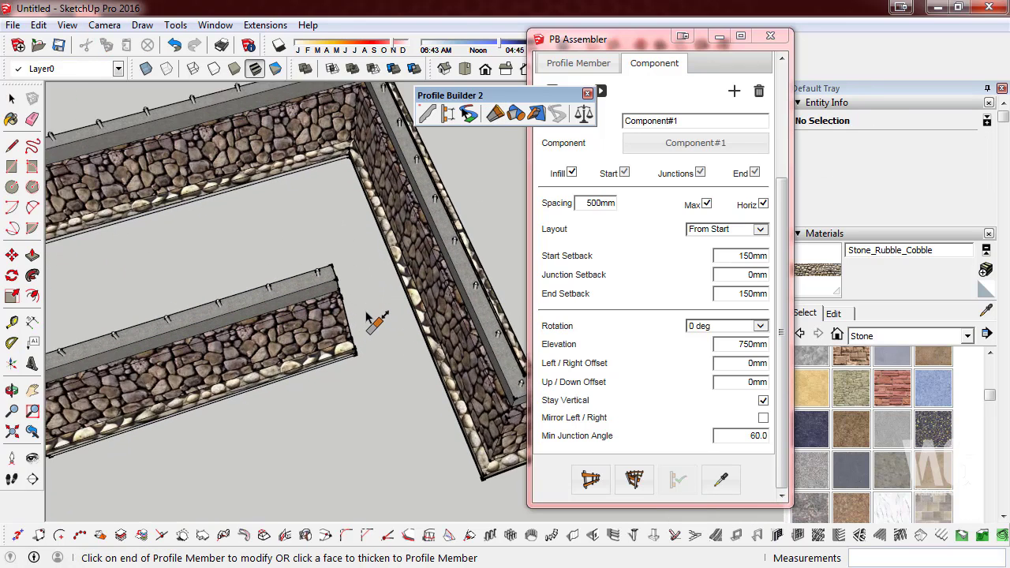
scroll(312, 325, "up", 2)
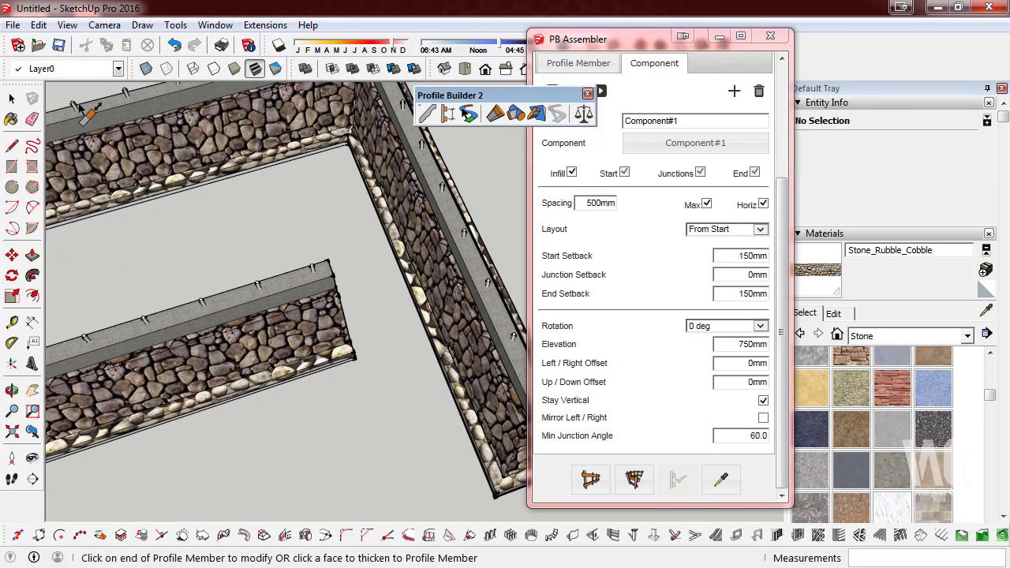
- Select the interior wall group and delete it
left_click(11, 99)
mouse_move(315, 232)
middle_mouse_down()
mouse_move(345, 304)
mouse_move(197, 308)
middle_mouse_up()
left_click(325, 309)
key("Delete")
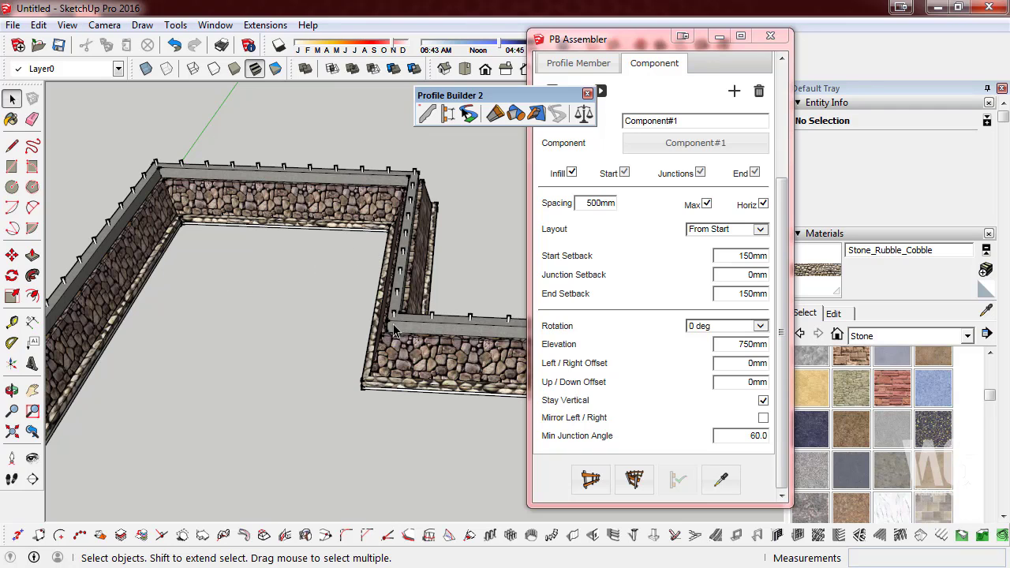
mouse_move(393, 330)
middle_mouse_down()
mouse_move(246, 281)
mouse_move(330, 310)
mouse_move(225, 310)
middle_mouse_up()
scroll(299, 305, "down", 2)
scroll(299, 305, "up", 4)
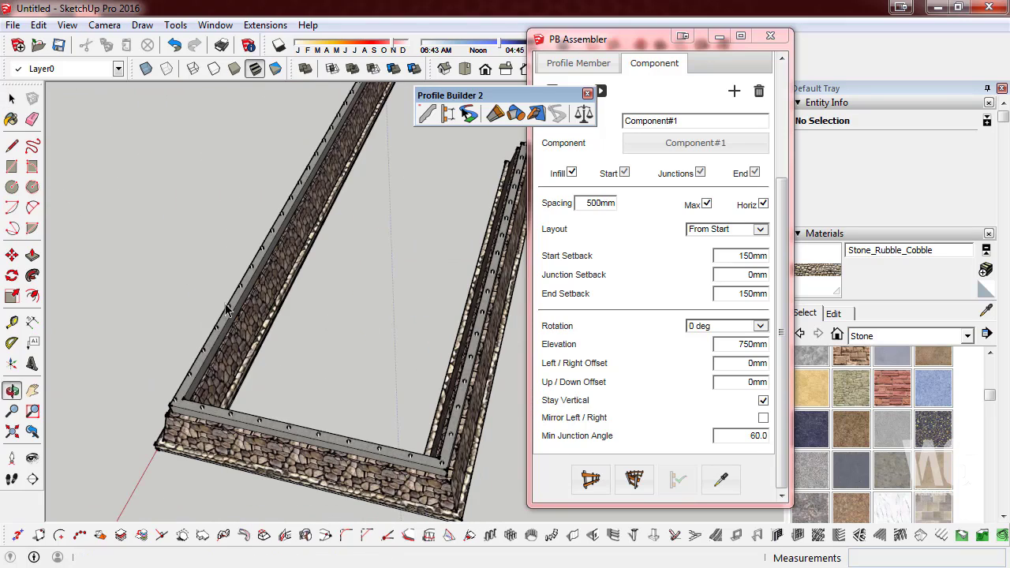
scroll(225, 309, "down", 3)
scroll(221, 306, "down", 1)
scroll(217, 302, "up", 4)
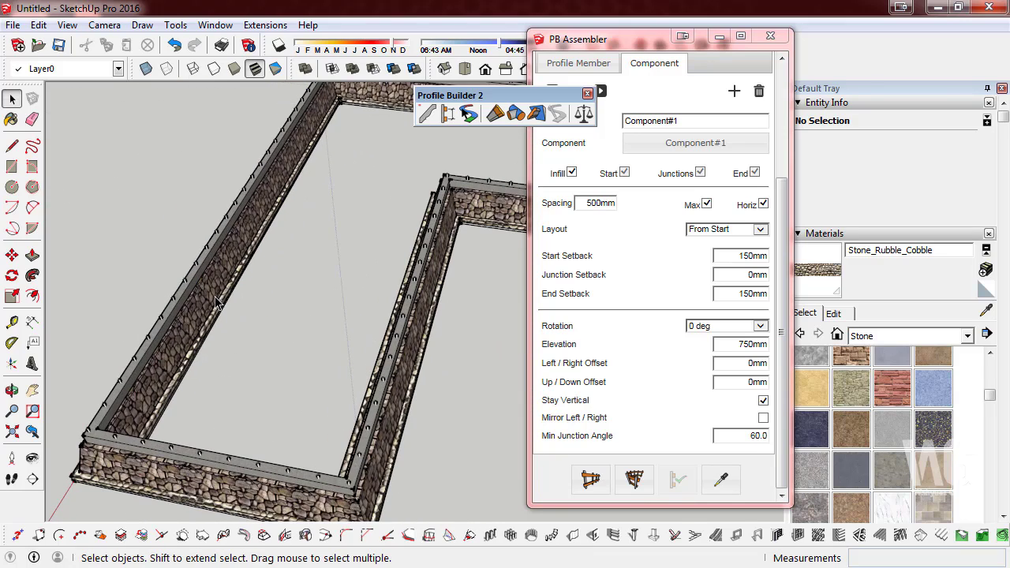
mouse_move(426, 340)
middle_mouse_down()
mouse_move(376, 354)
mouse_move(251, 341)
middle_mouse_up()
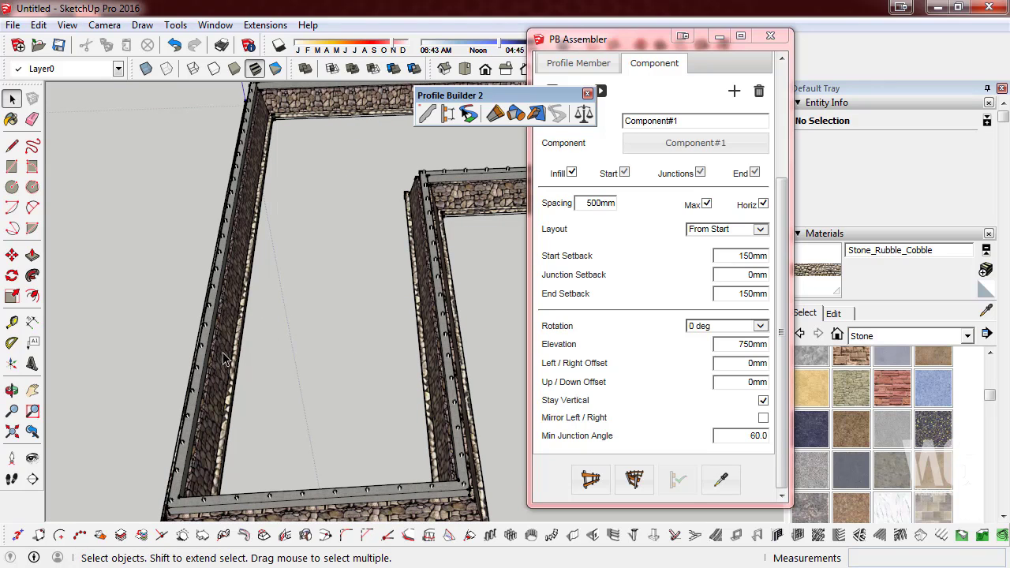
middle_click_drag(224, 357, 174, 293)
mouse_move(397, 317)
middle_mouse_down()
mouse_move(318, 232)
mouse_move(331, 333)
mouse_move(255, 253)
middle_mouse_up()
mouse_move(467, 334)
middle_mouse_down()
mouse_move(145, 245)
mouse_move(323, 303)
mouse_move(251, 333)
middle_mouse_up()
scroll(313, 329, "up", 2)
scroll(313, 329, "up", 2)
scroll(313, 329, "up", 3)
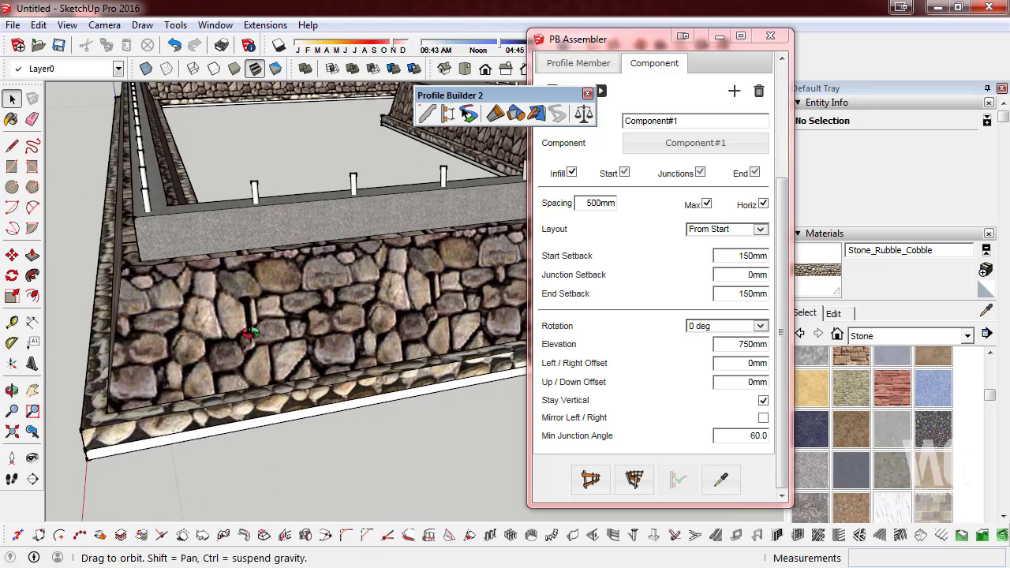